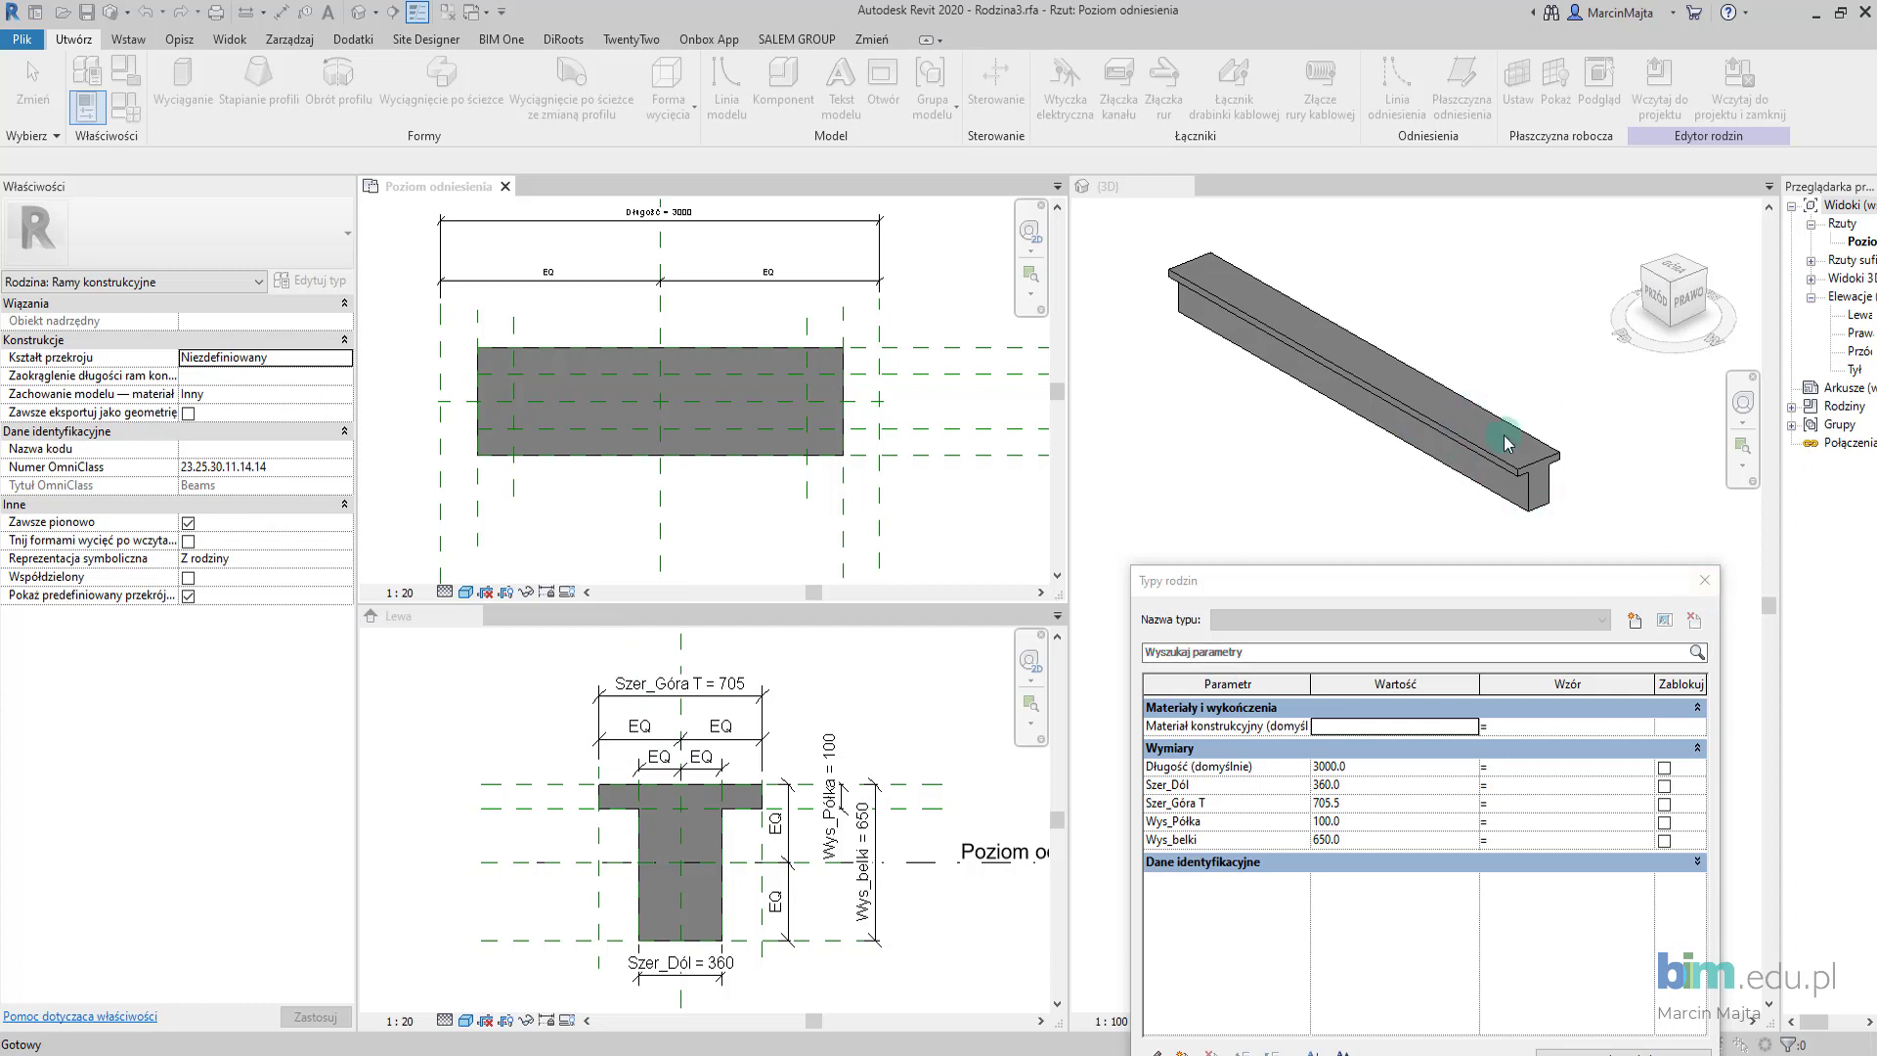
Close the Family Types dialog after reviewing Szer_Góra T 705, Wys_belki 650, Szer_Dół 360, Długość 3000.
click(1705, 581)
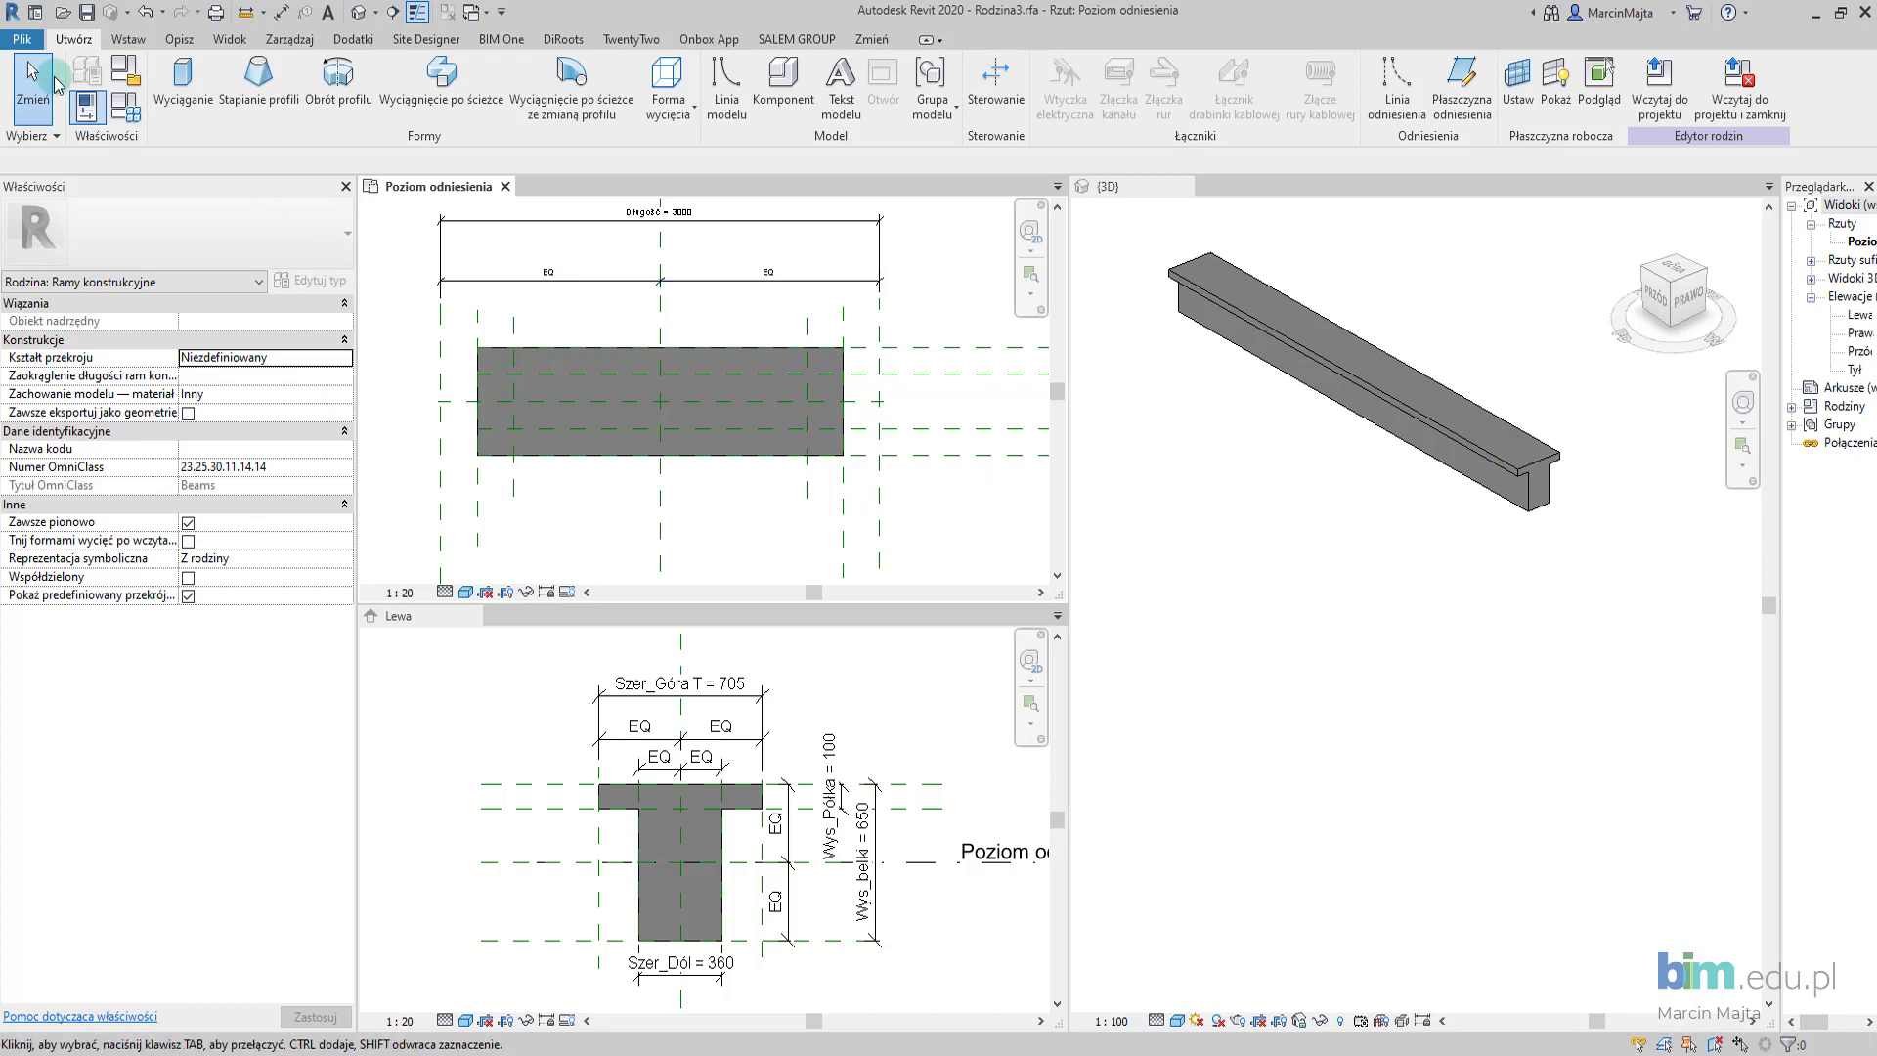
Create family Rodzina6 from the 'Ramy konstrukcyjne - belki i stężenia (metryczne).rft' template.
click(24, 45)
mouse_move(67, 117)
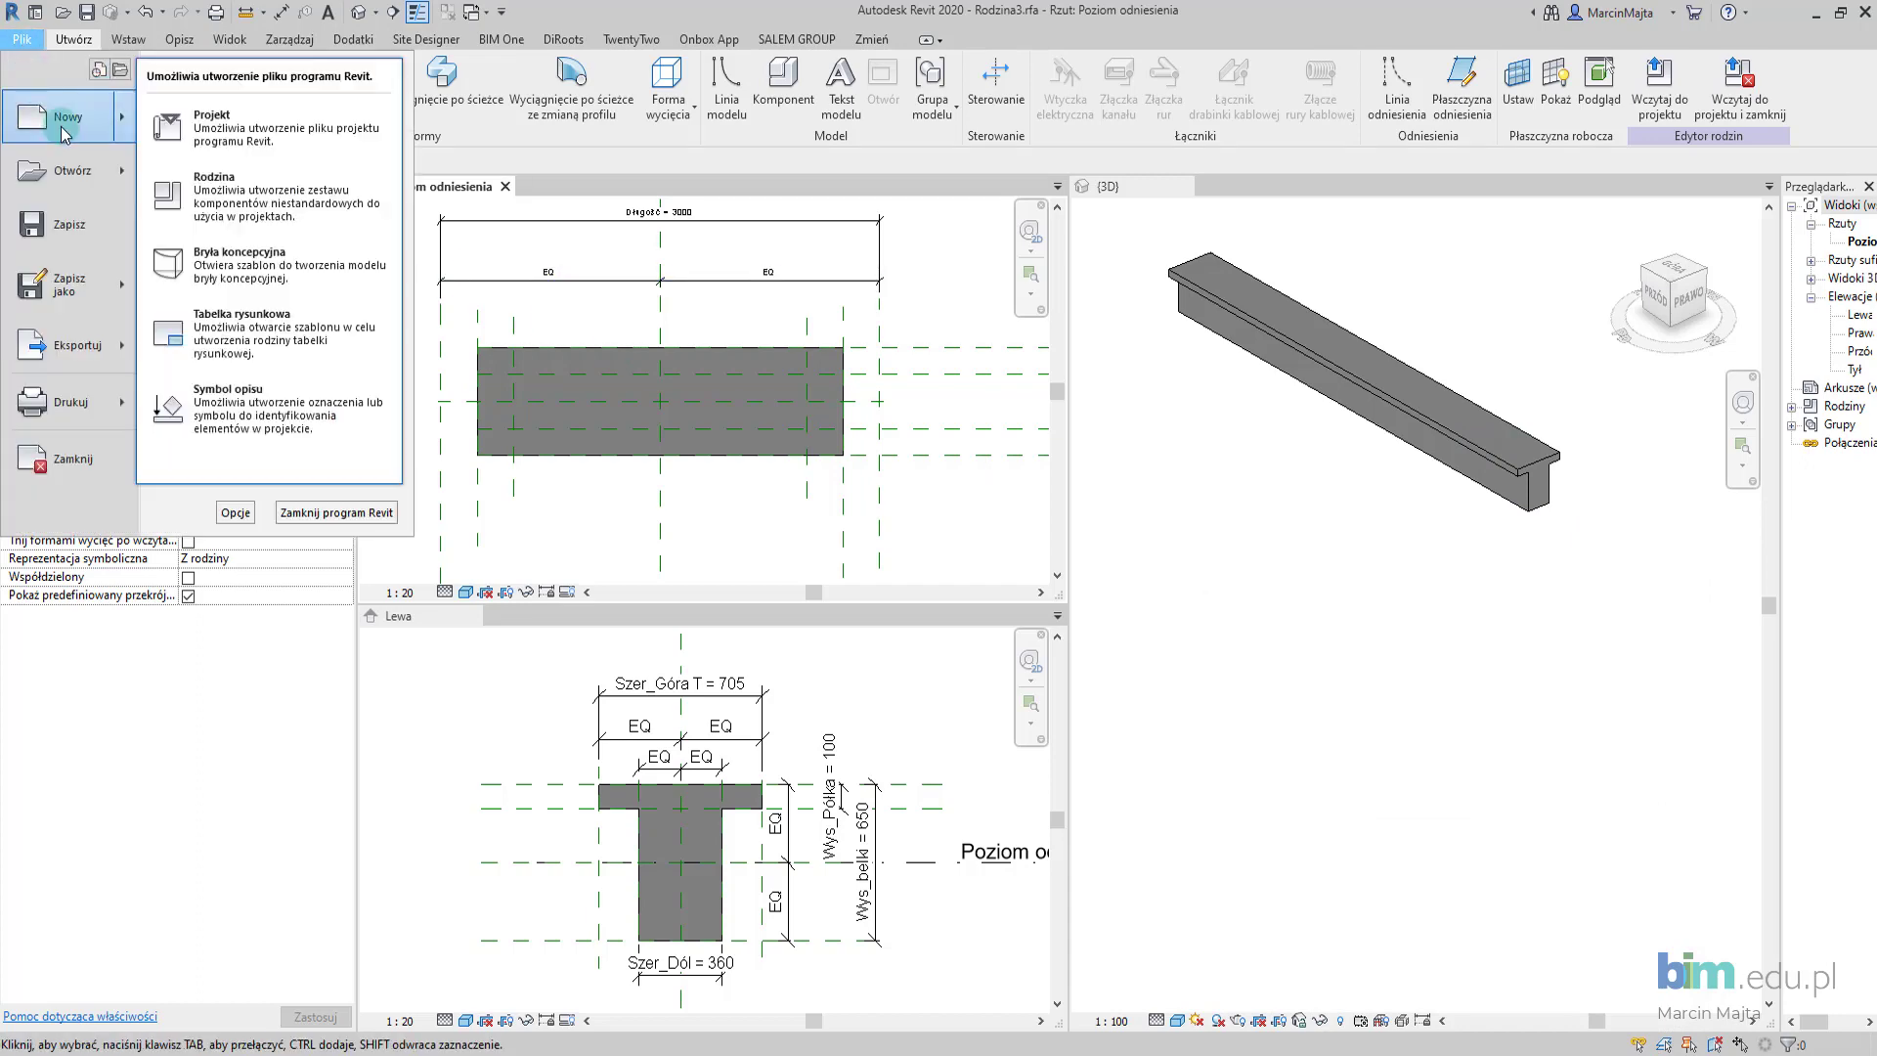
click(246, 188)
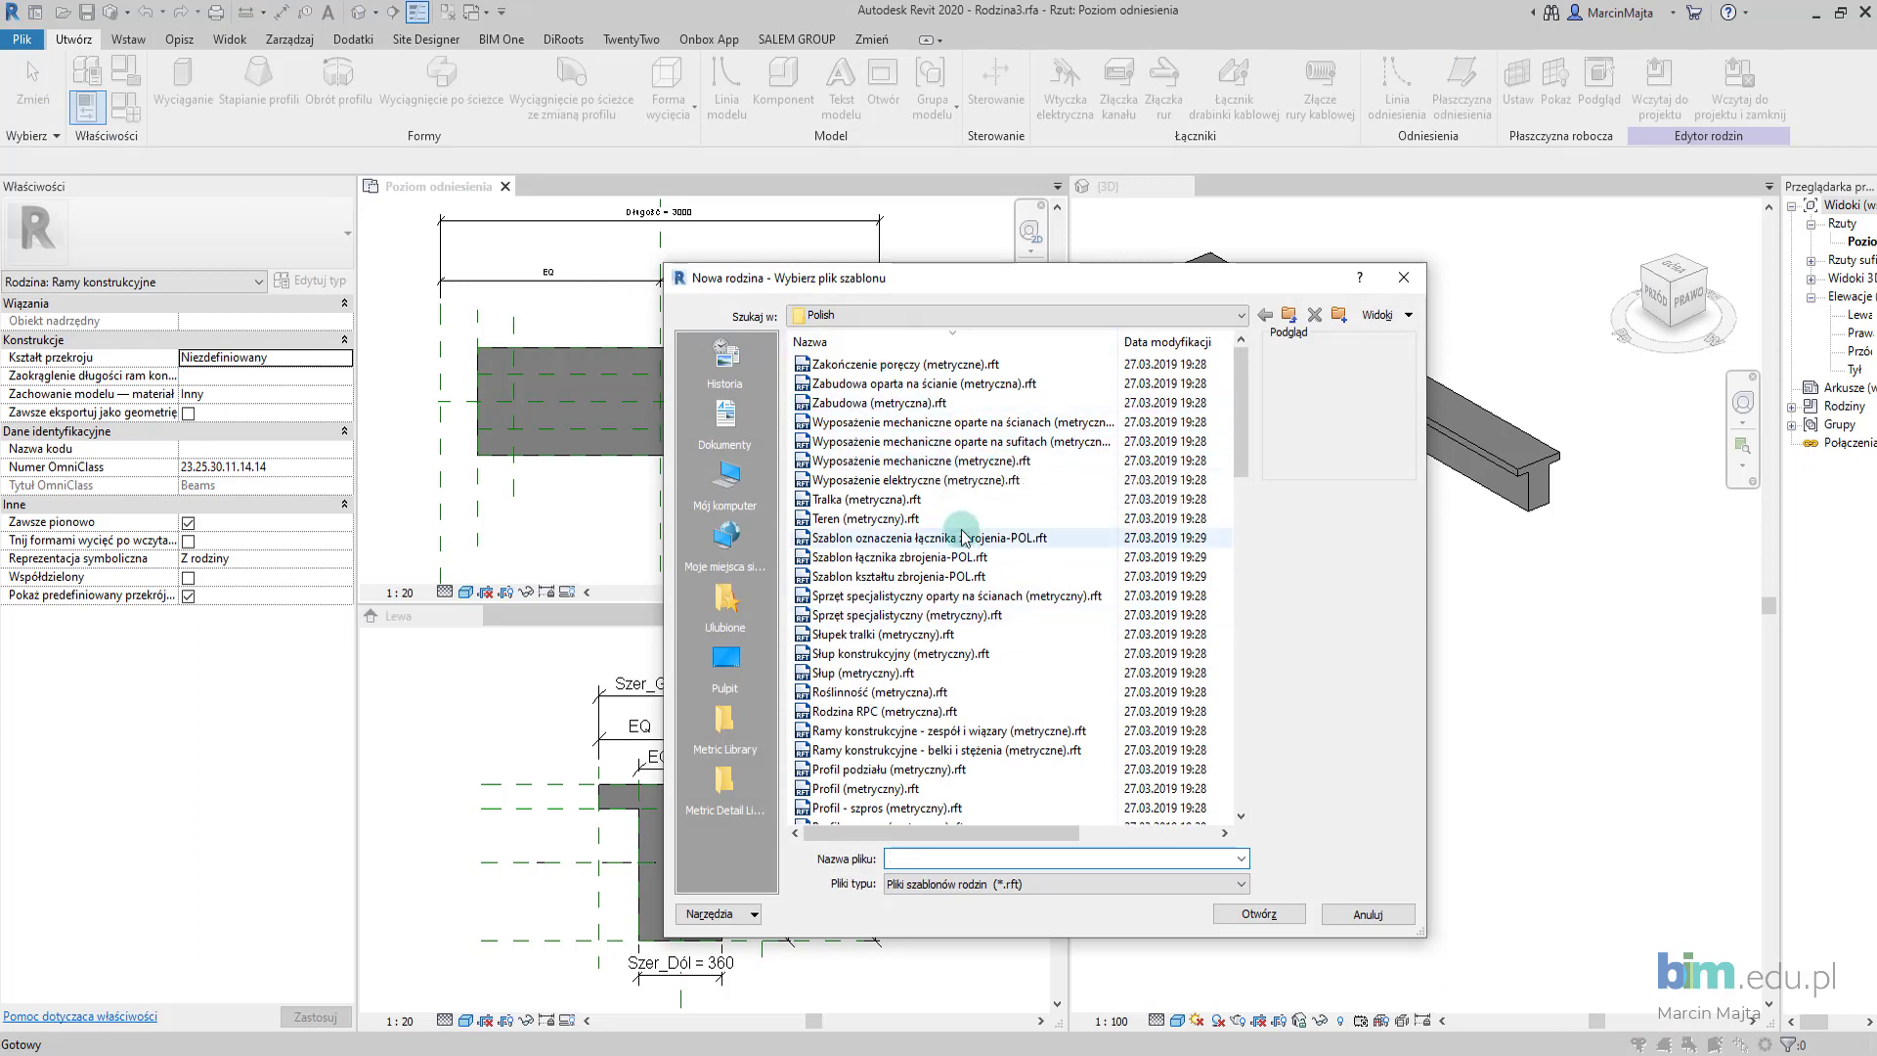
click(943, 503)
click(879, 691)
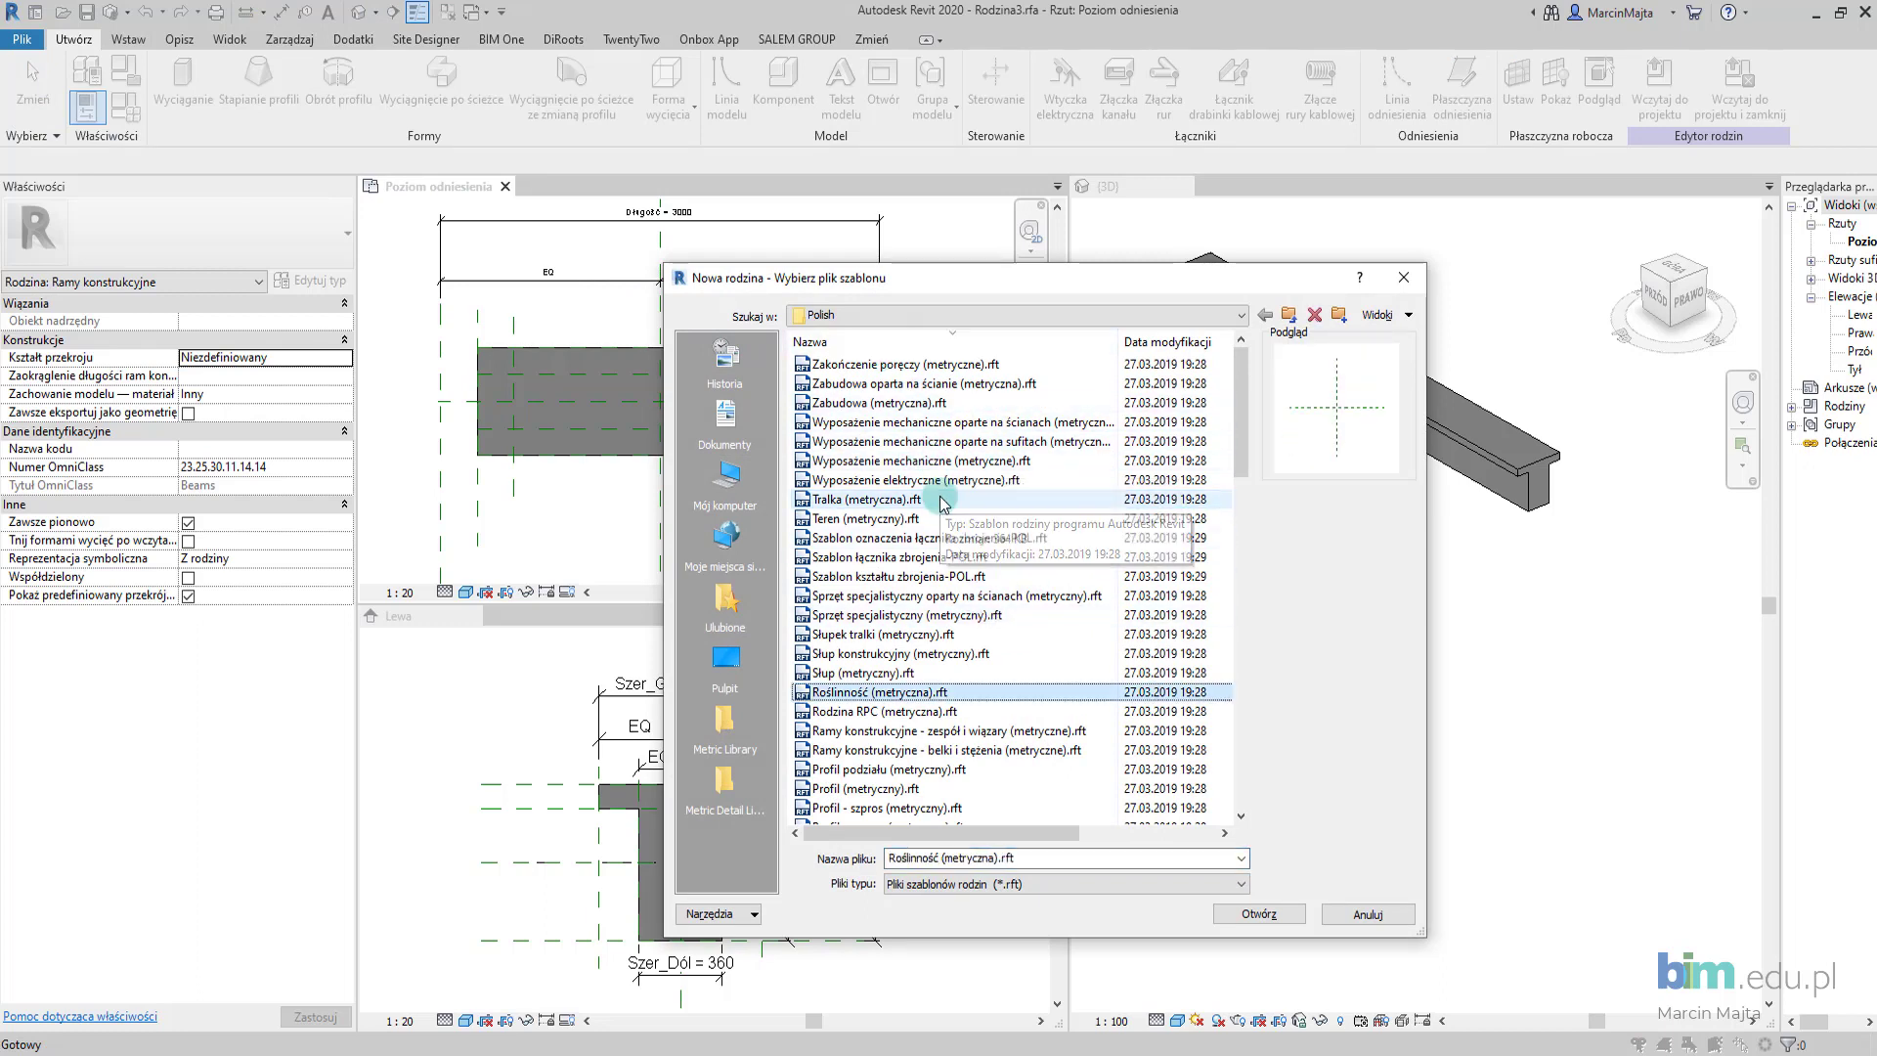
click(880, 749)
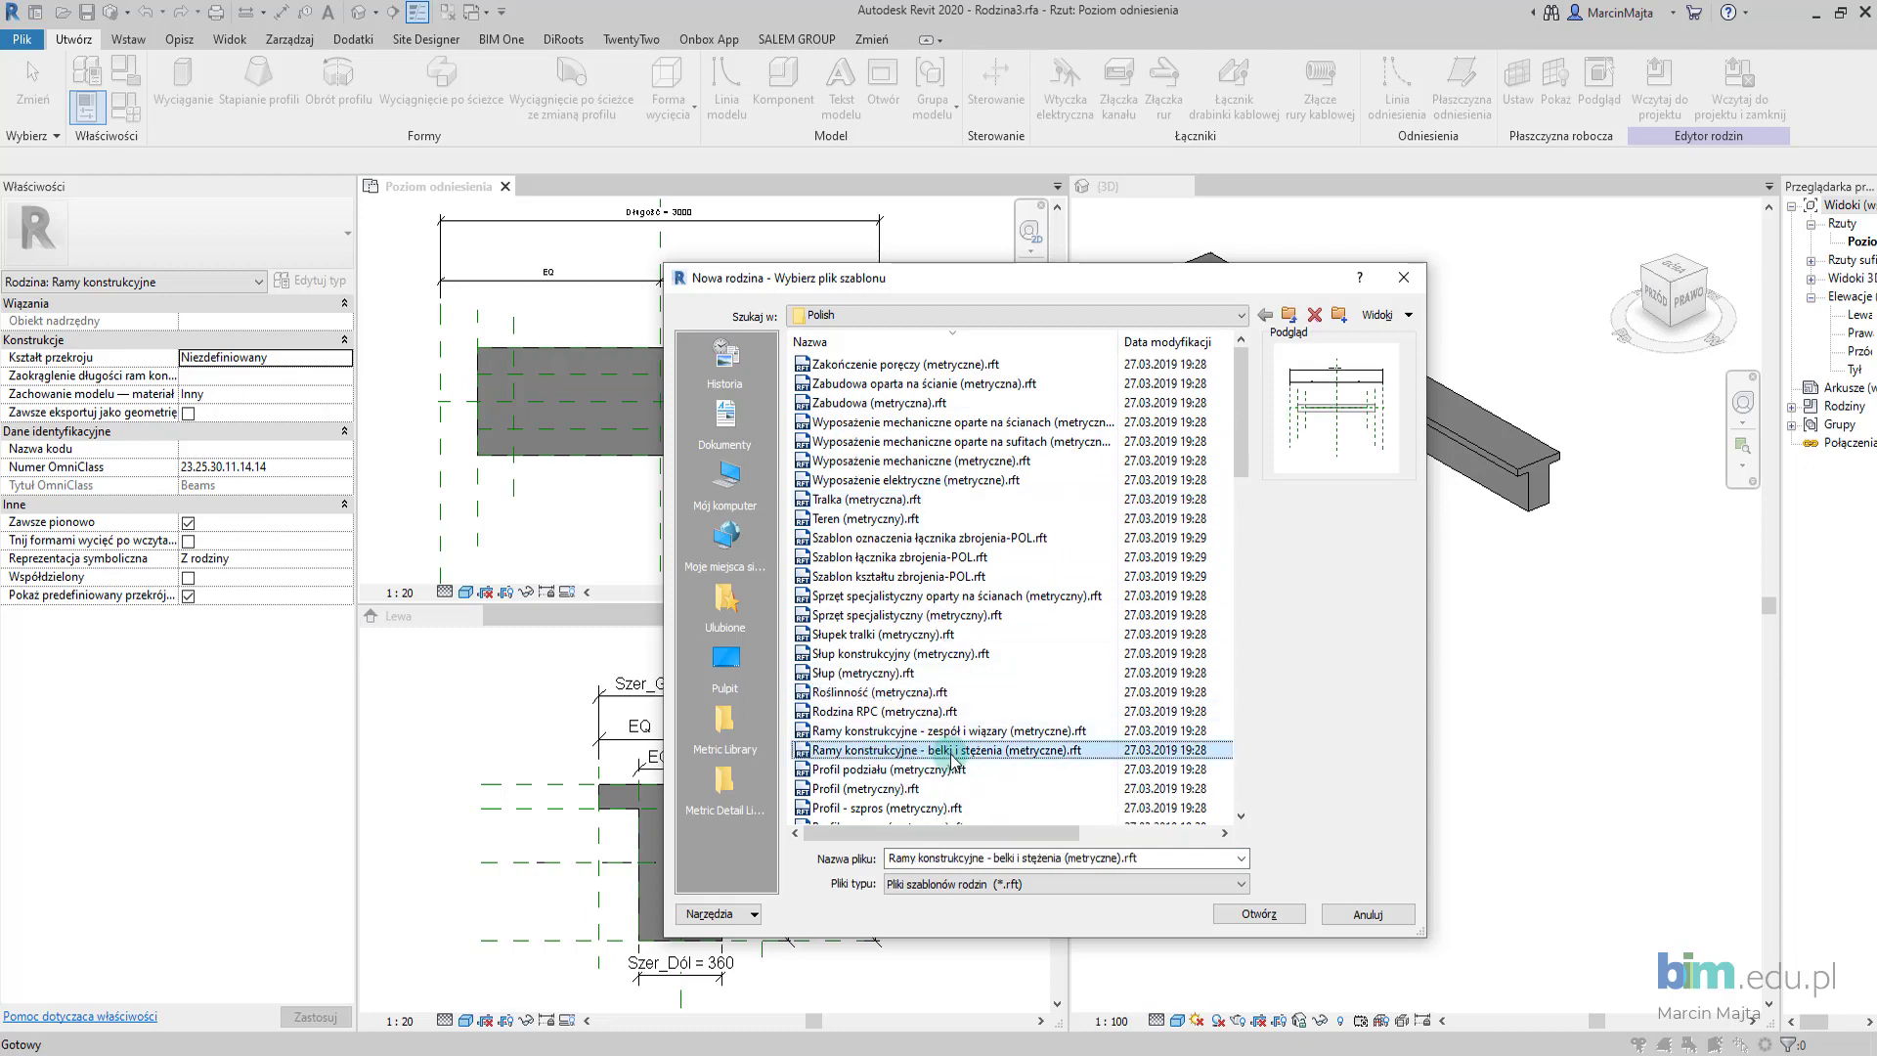
click(1271, 917)
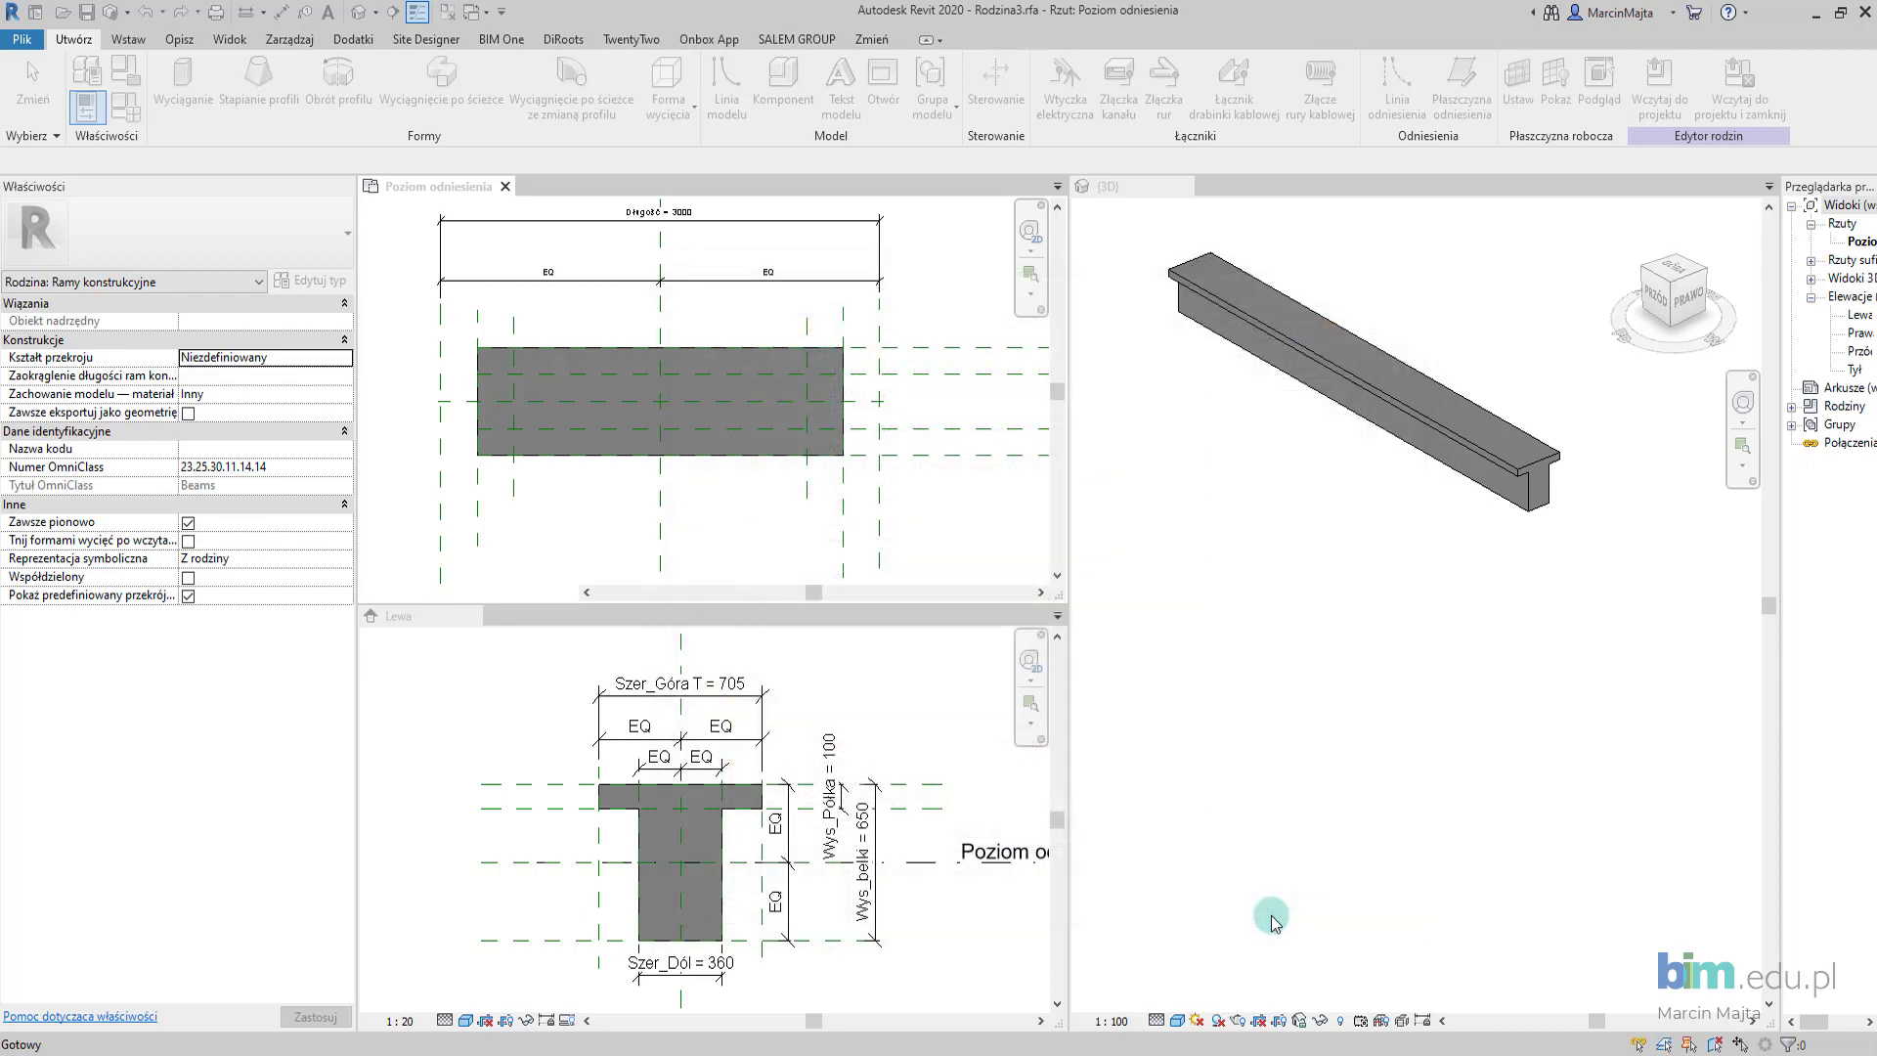
click(1005, 425)
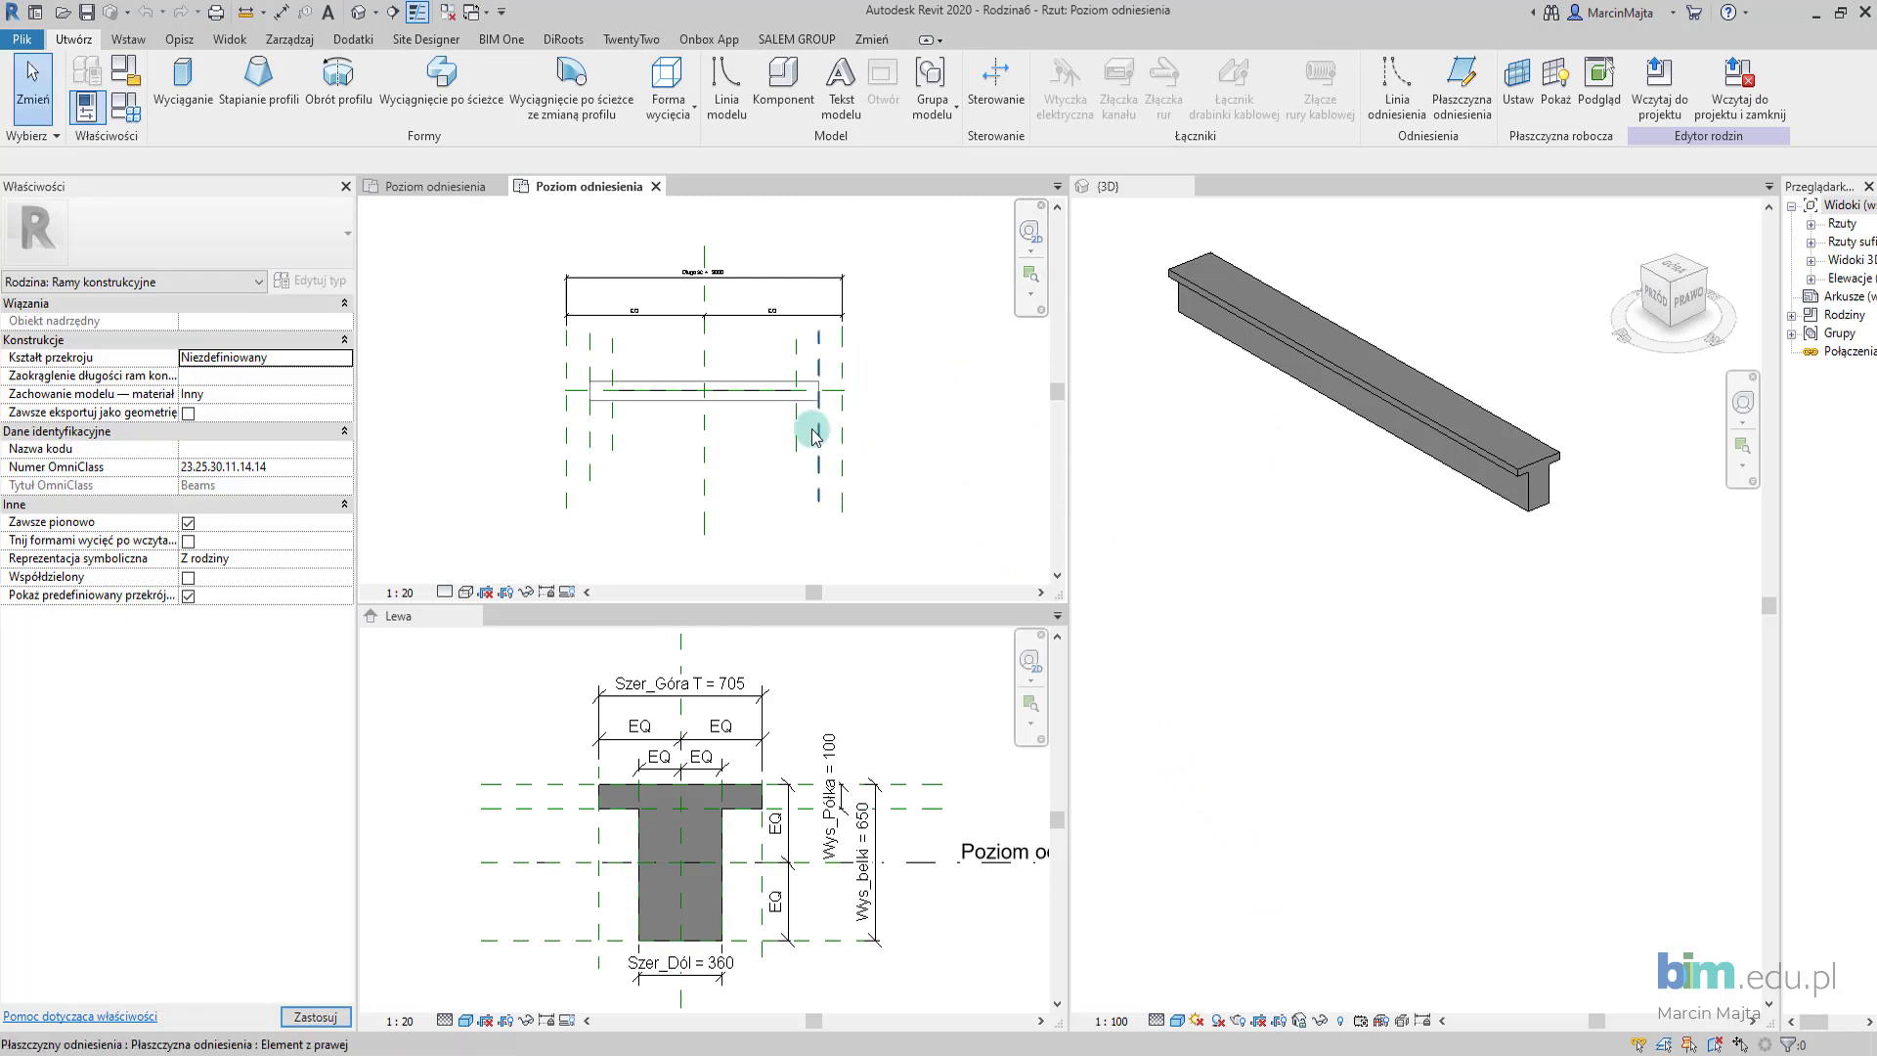
Close Rodzina3's views without saving it, and tab the remaining views with TW.
click(499, 185)
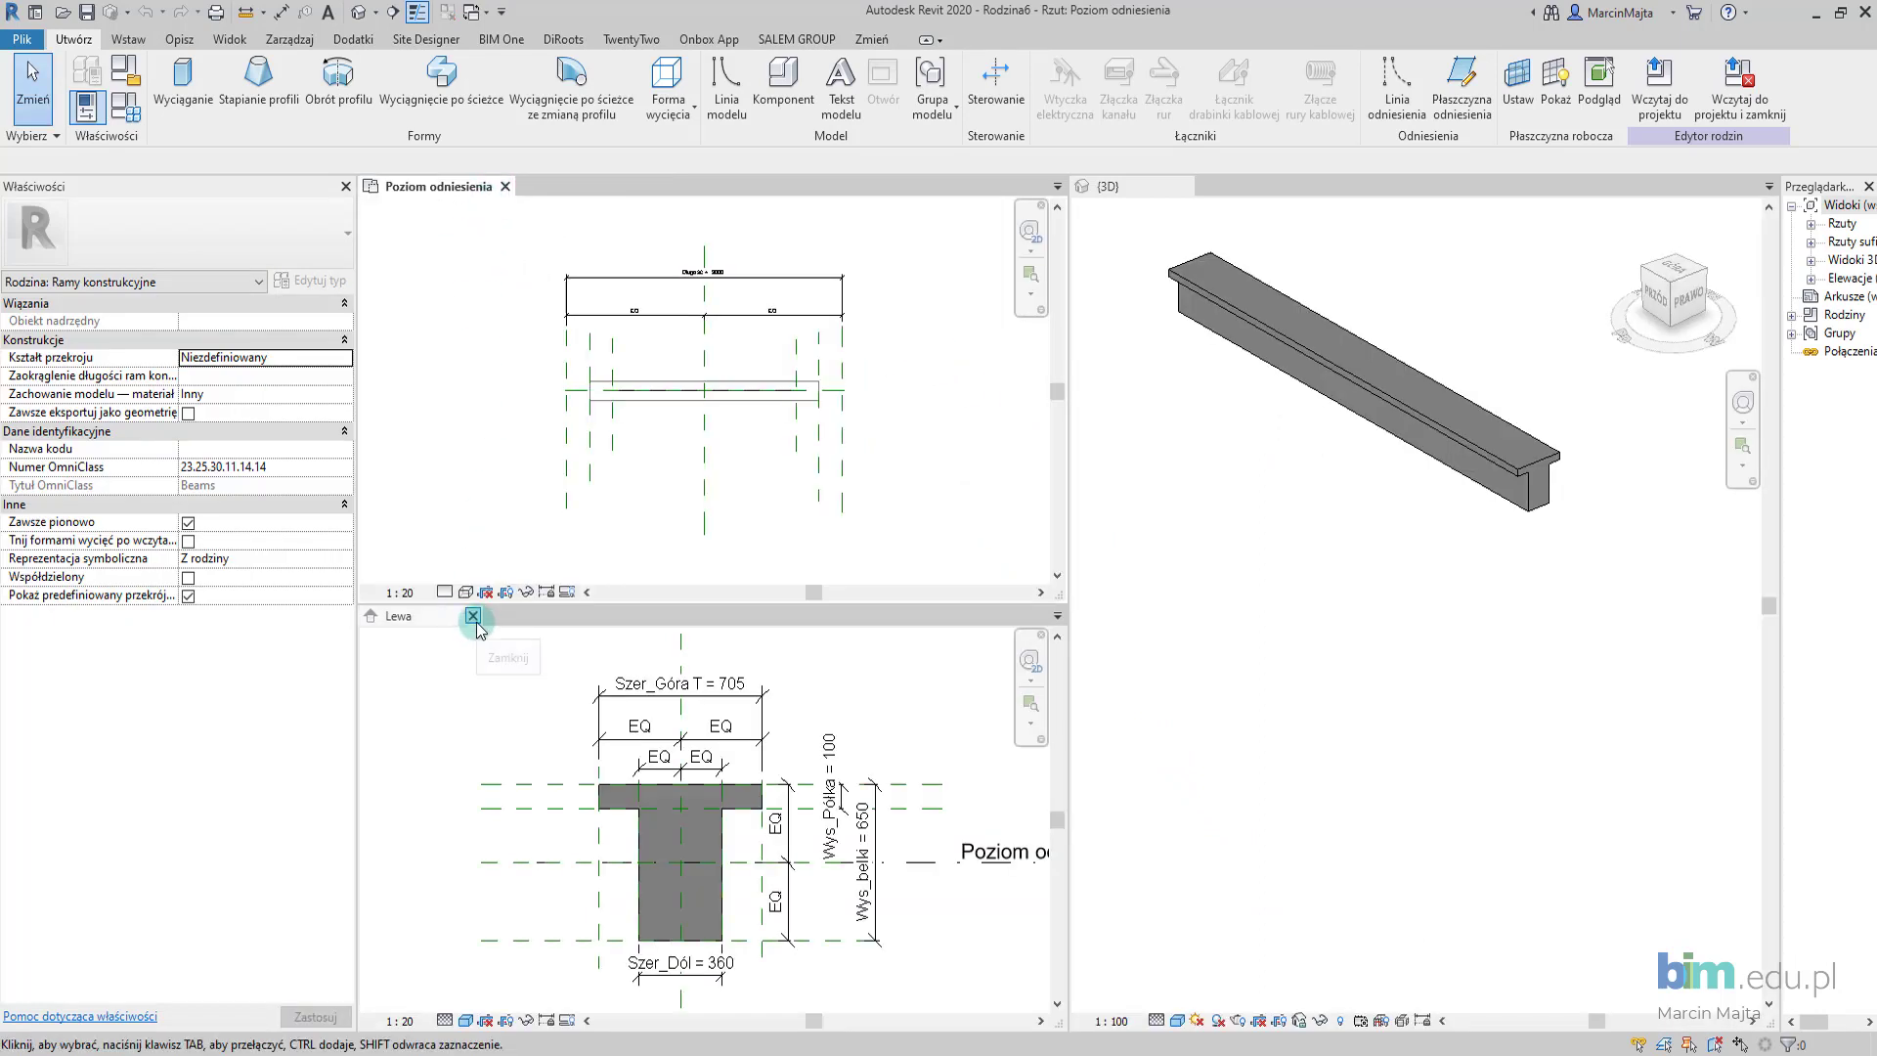
click(473, 616)
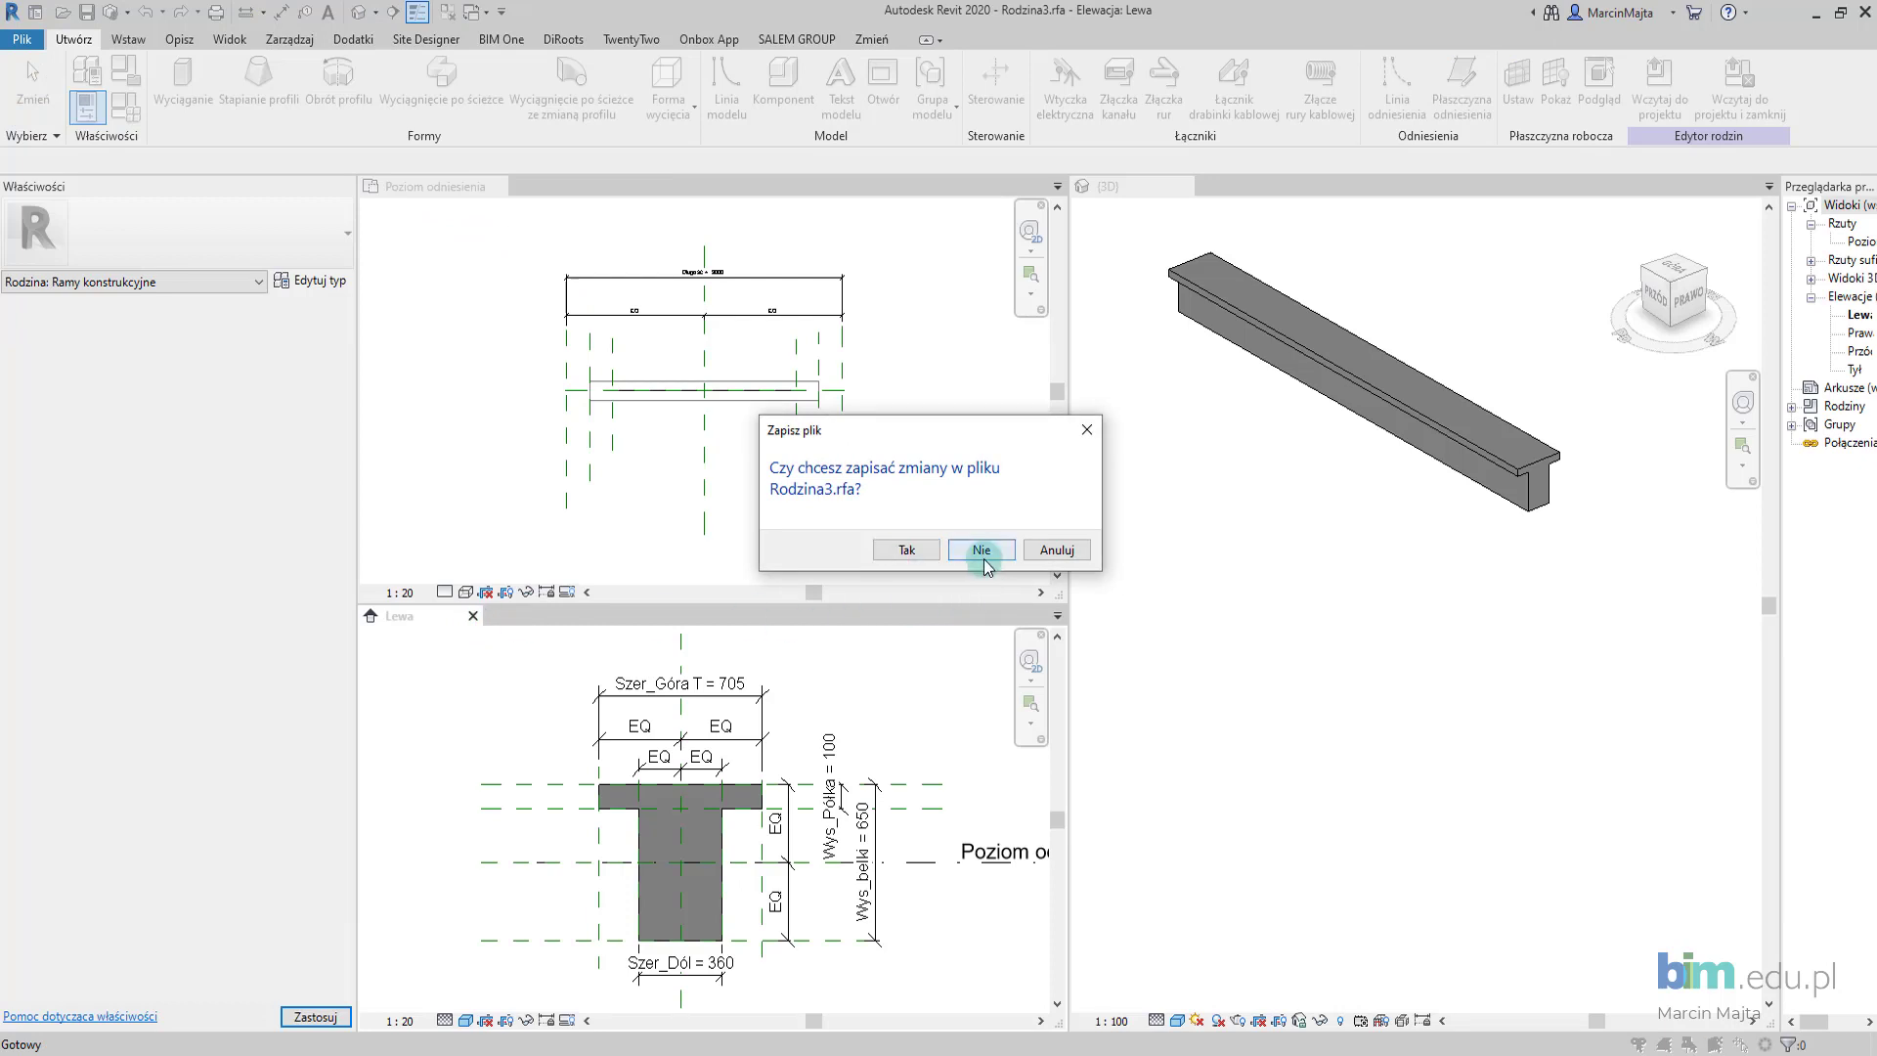
click(982, 550)
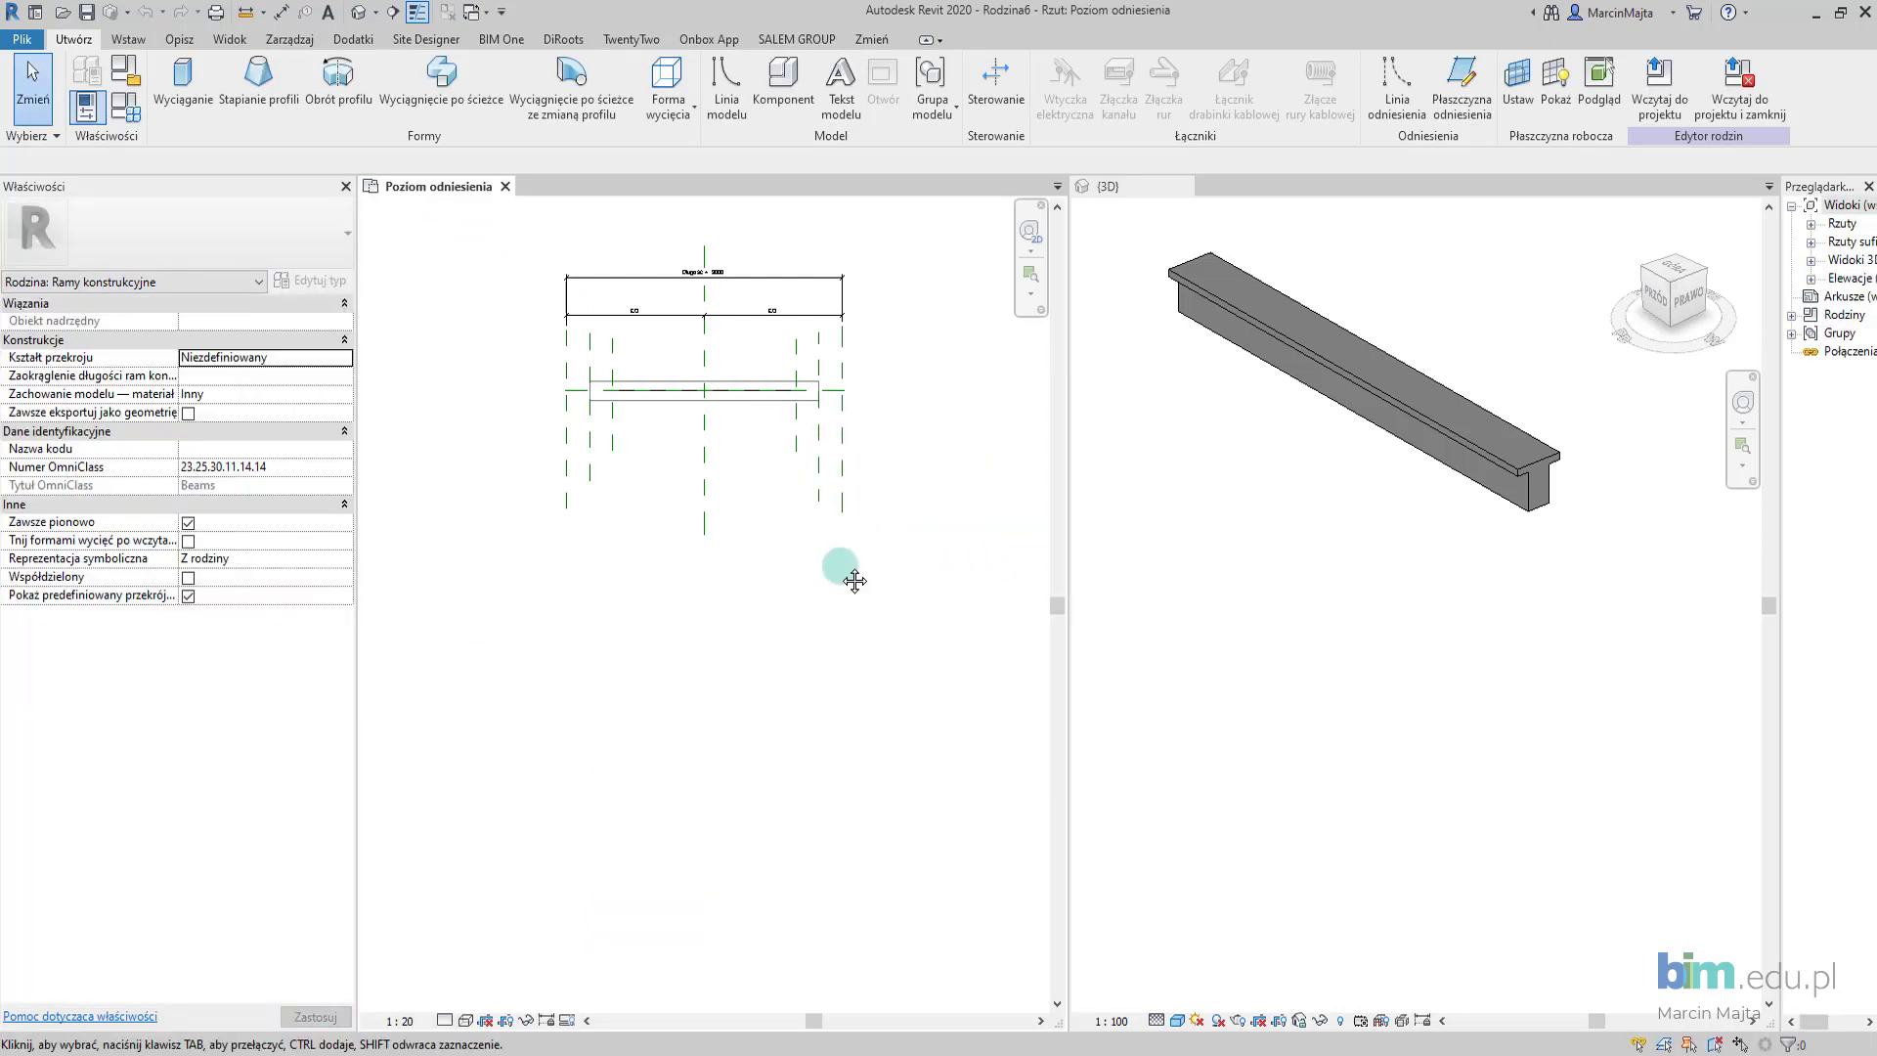
middle_drag(855, 581, 780, 708)
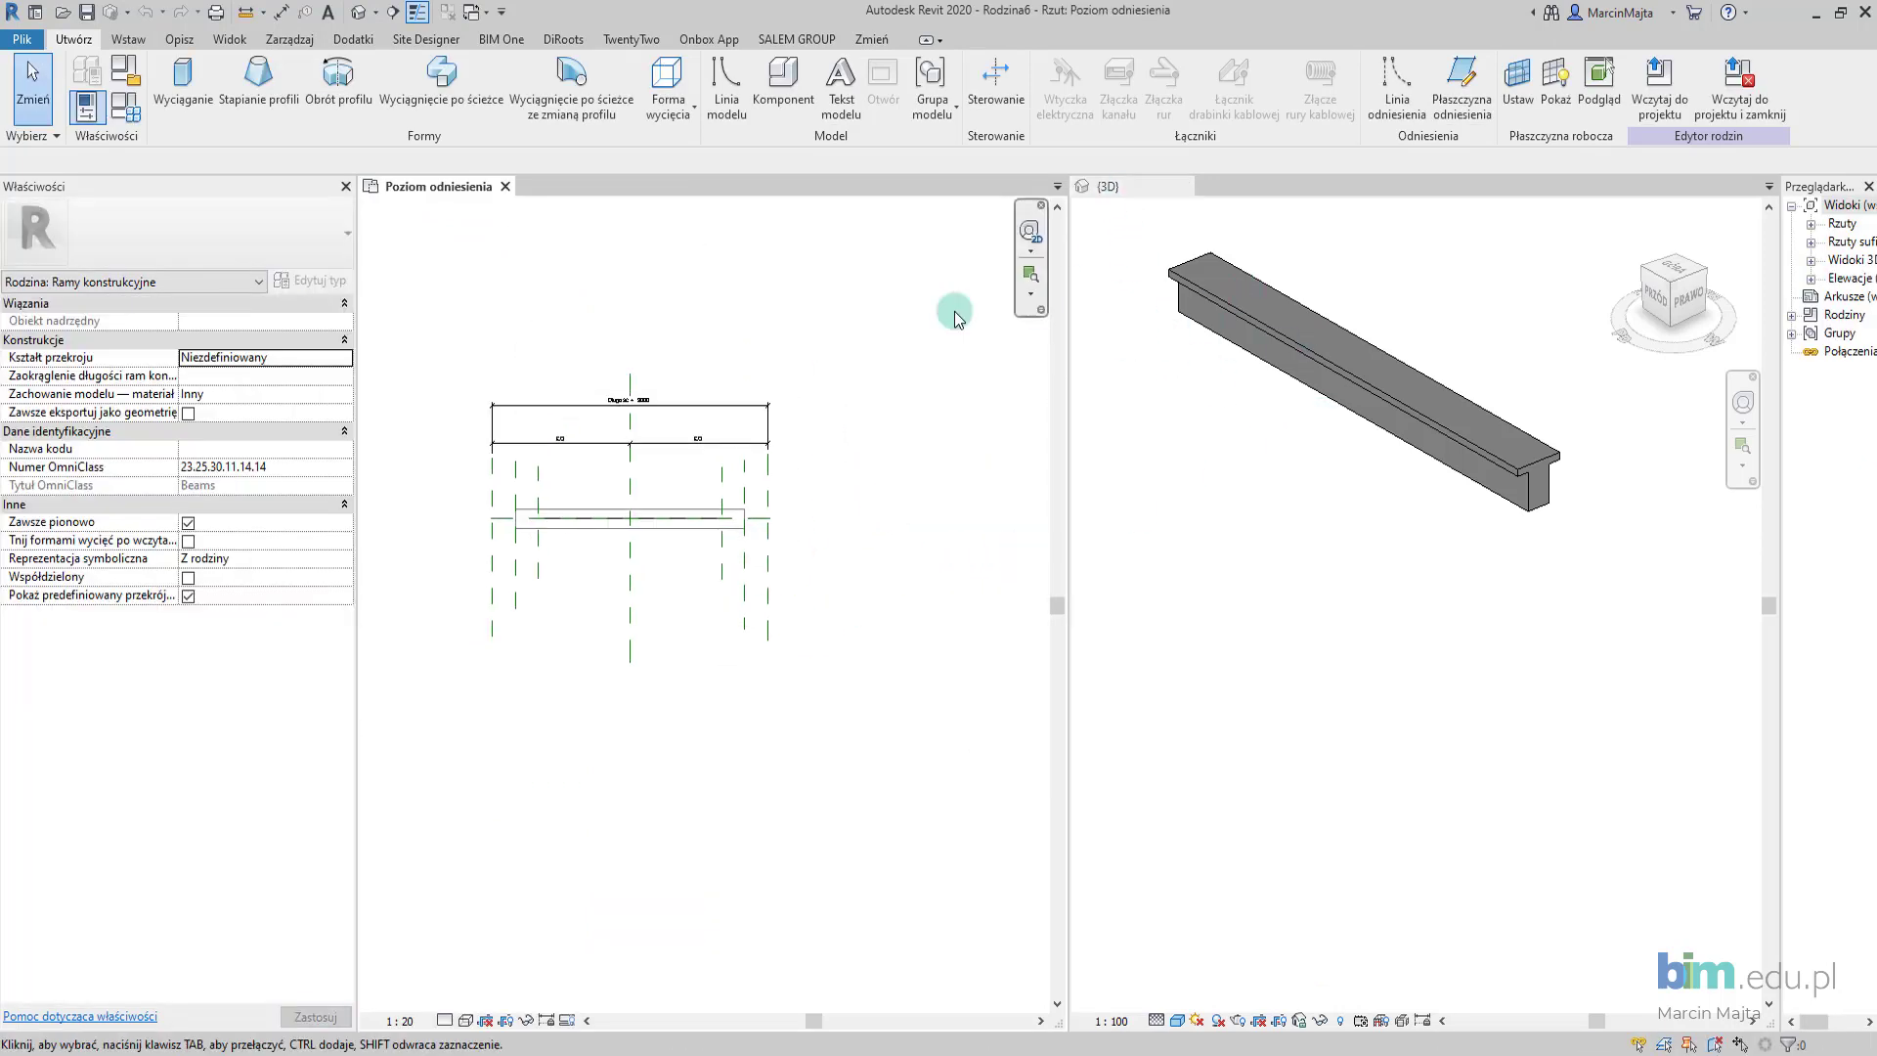
key(t)
key(w)
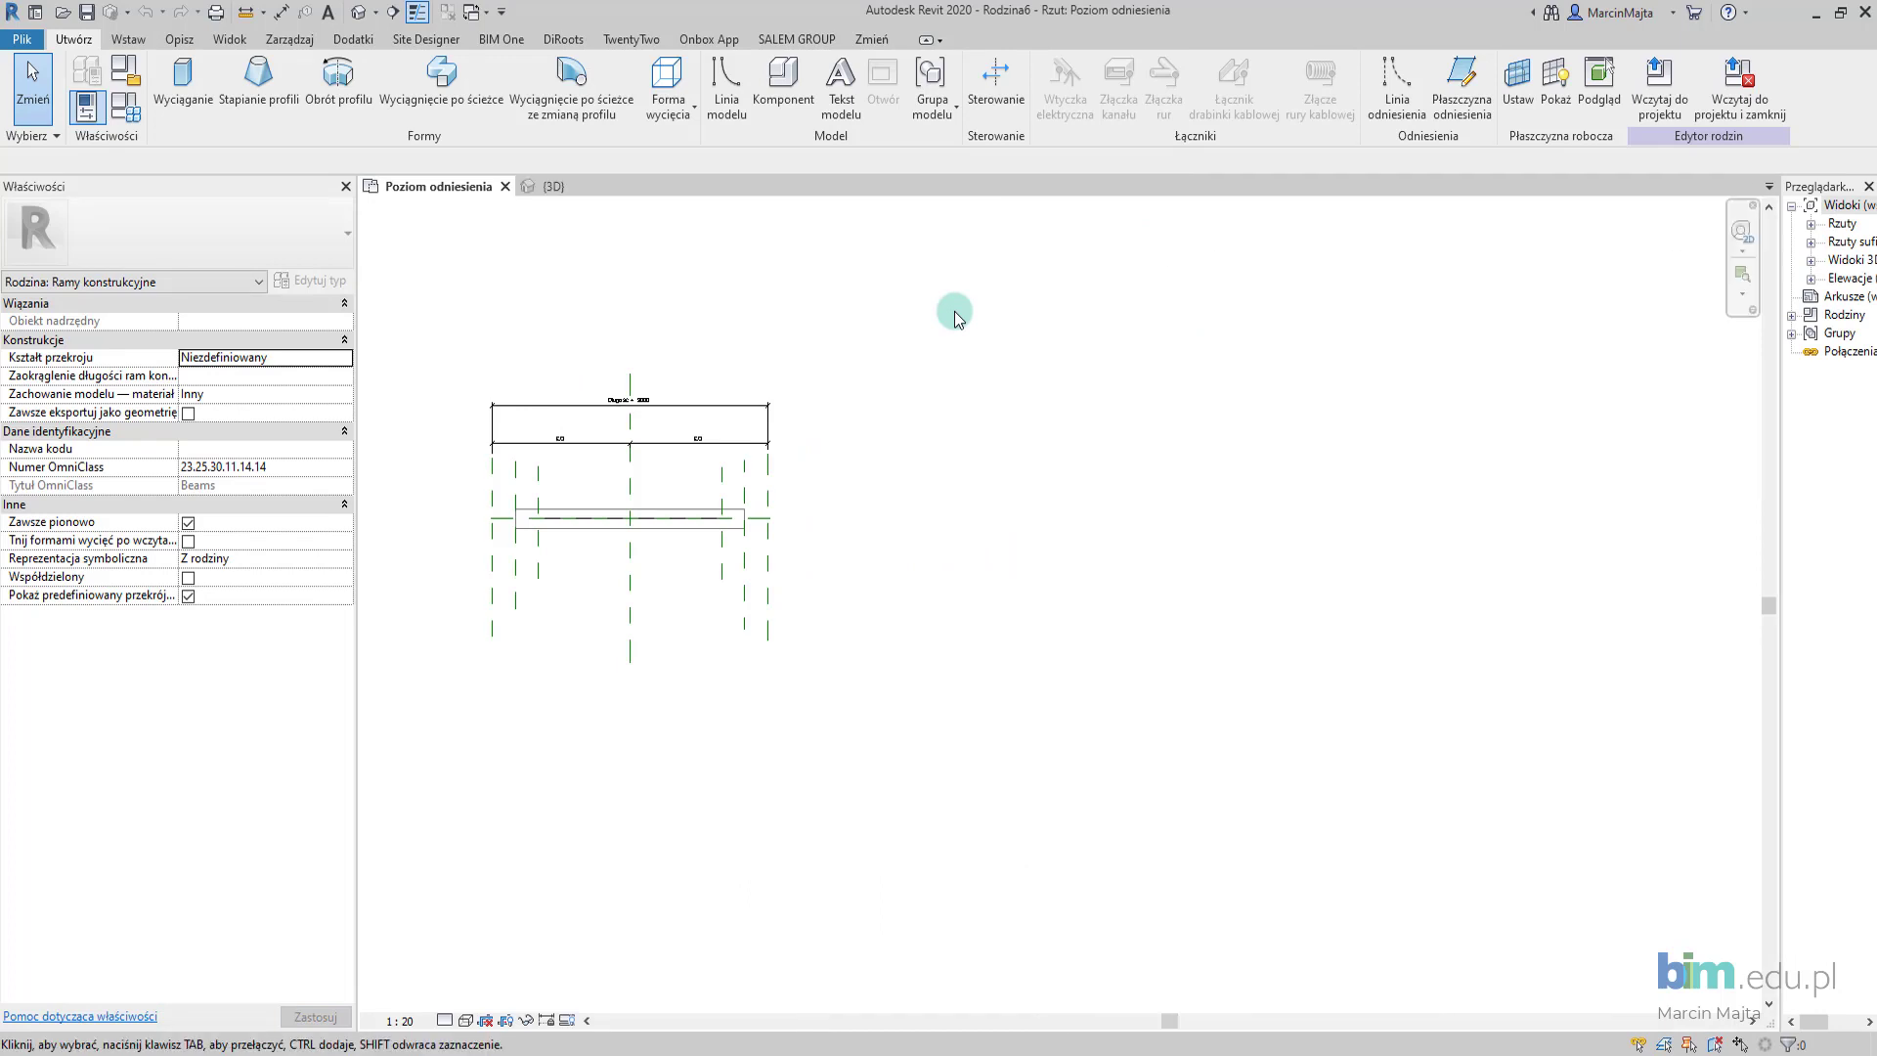
Set the reference-level plan's visual style to Spójne kolory.
scroll(983, 348, down, 1)
scroll(777, 368, up, 1)
scroll(779, 377, up, 1)
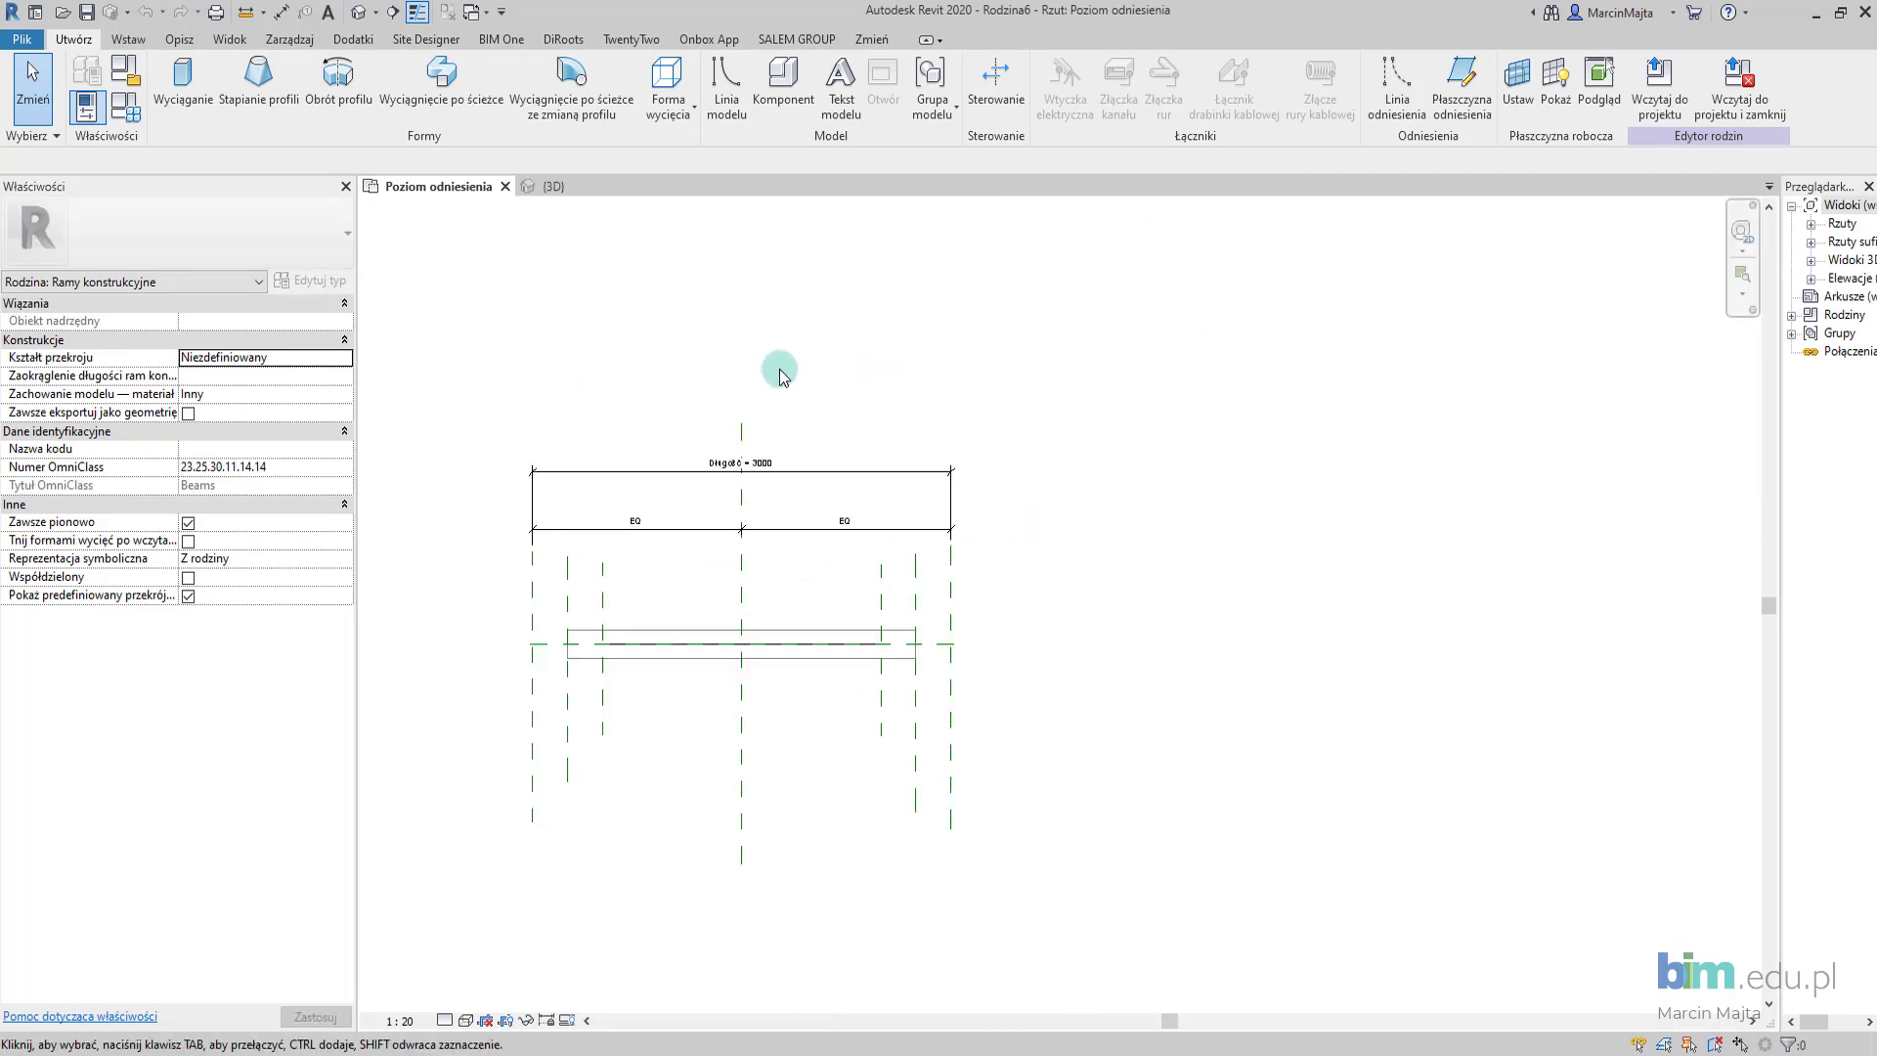
scroll(914, 388, up, 1)
scroll(914, 388, down, 1)
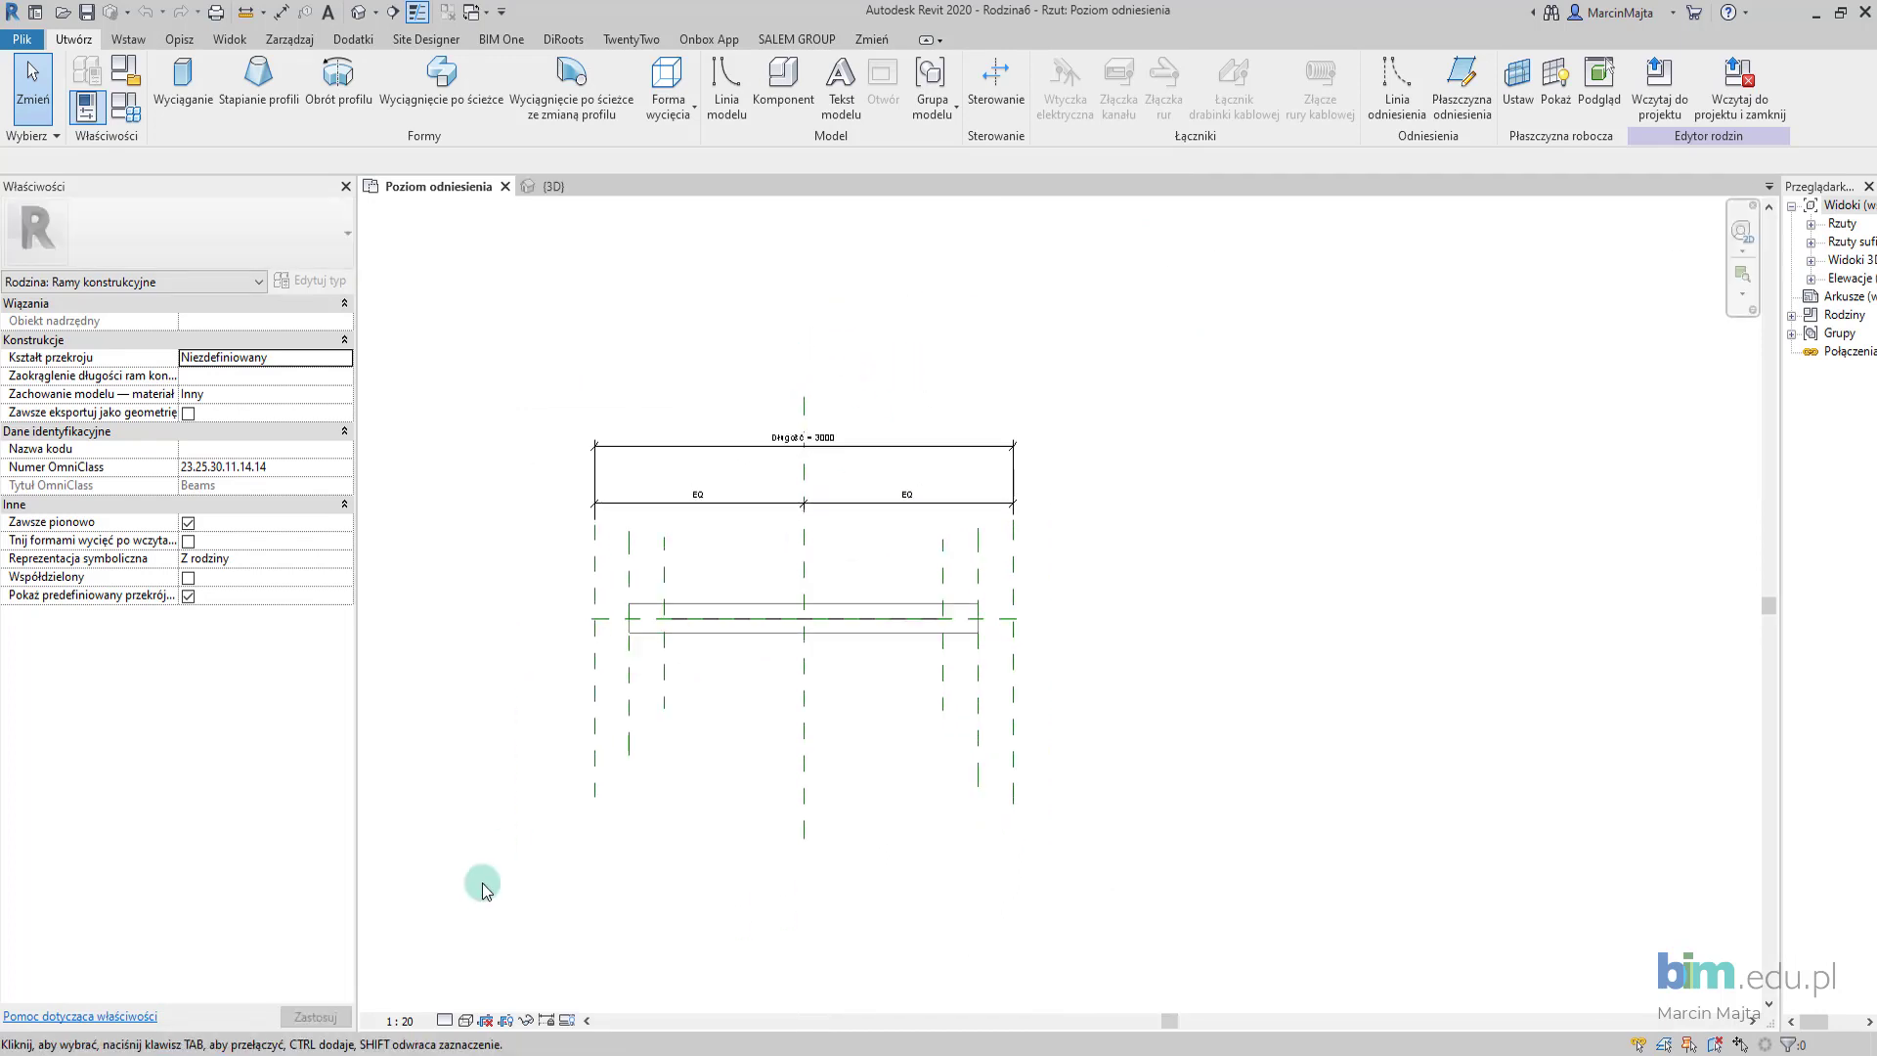
click(465, 1021)
click(501, 966)
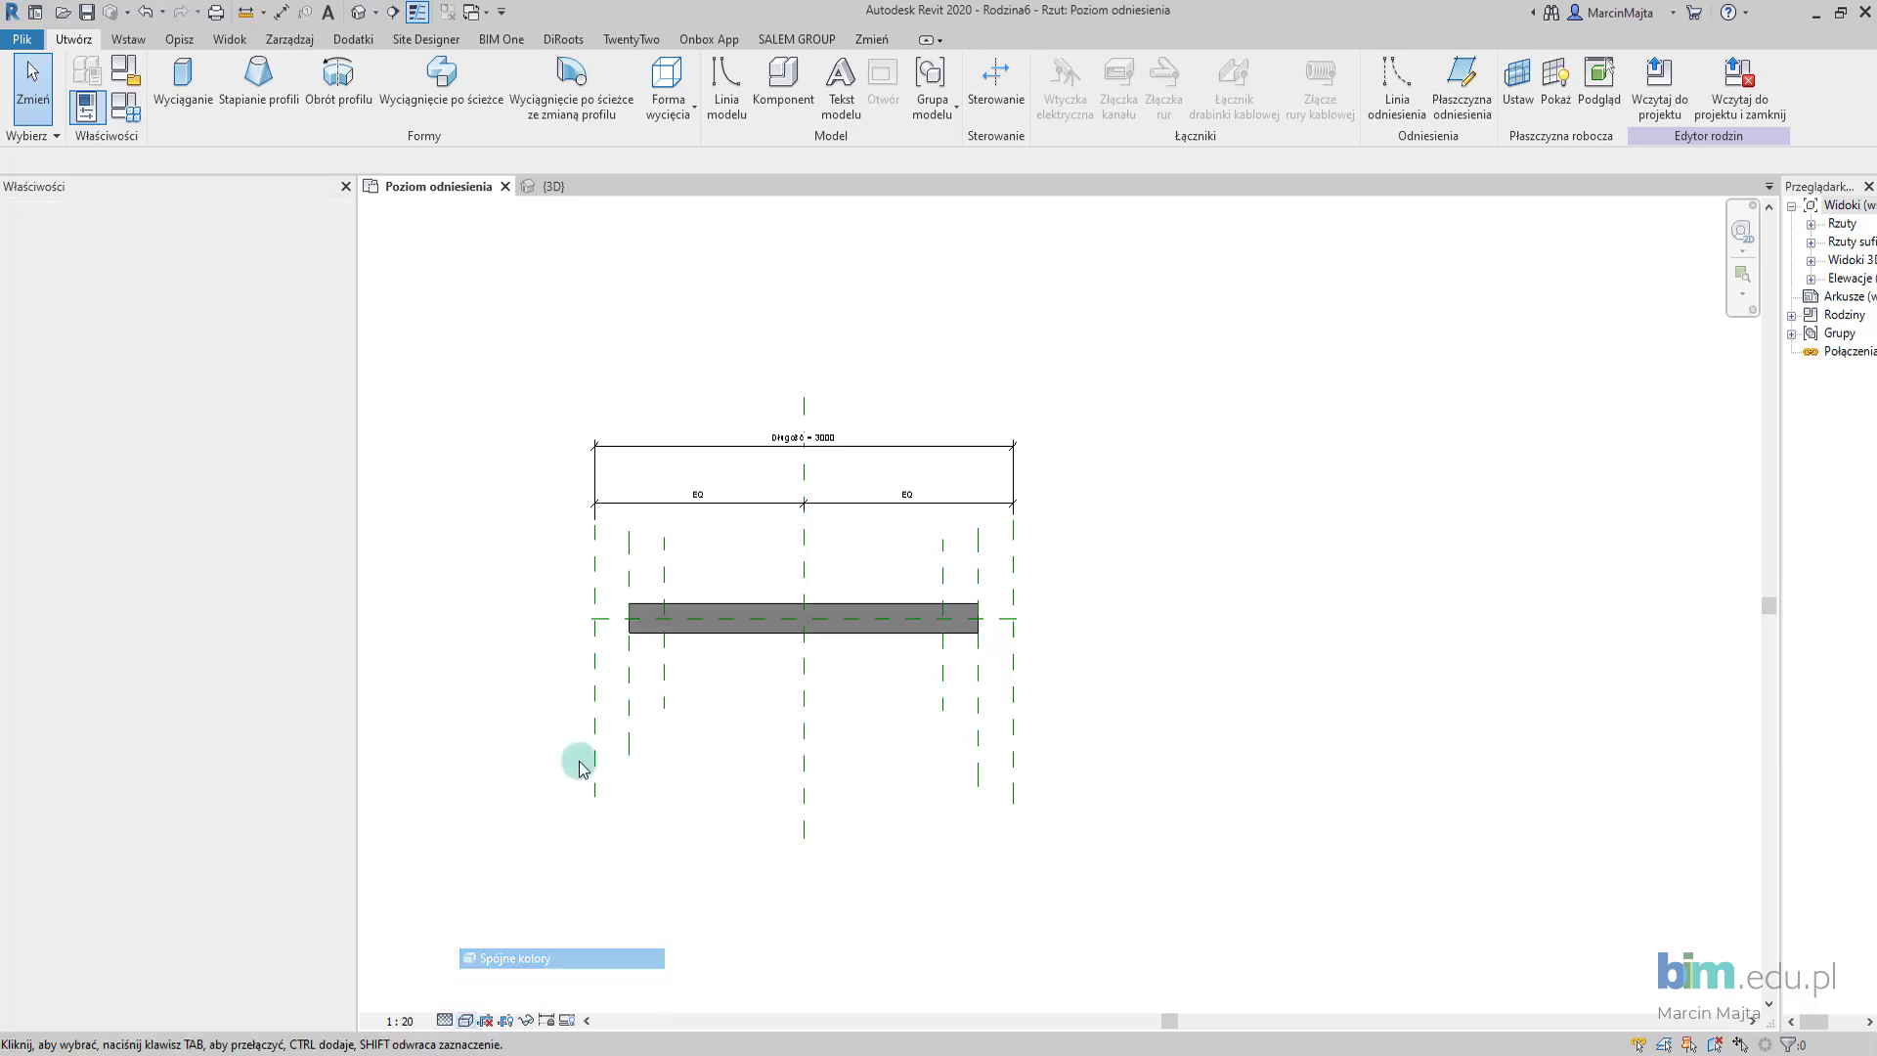
scroll(699, 611, up, 2)
scroll(740, 671, down, 1)
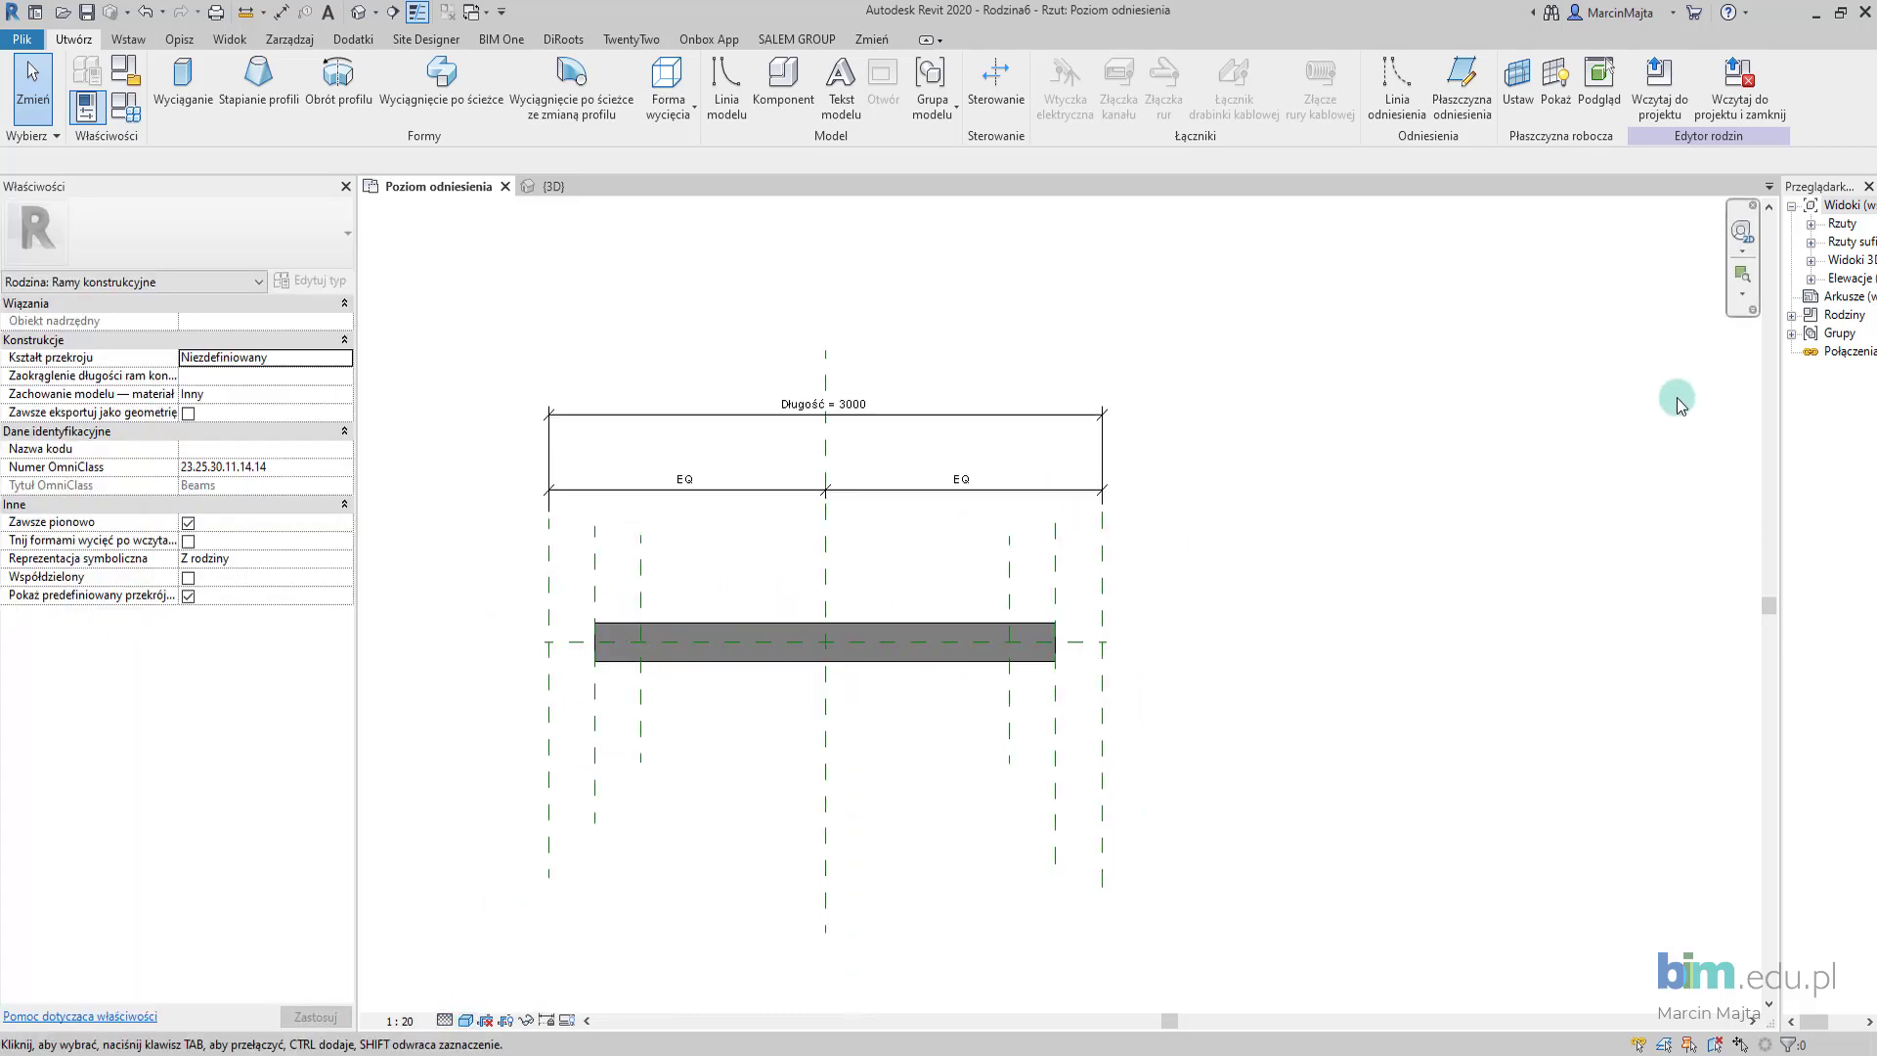
click(1811, 280)
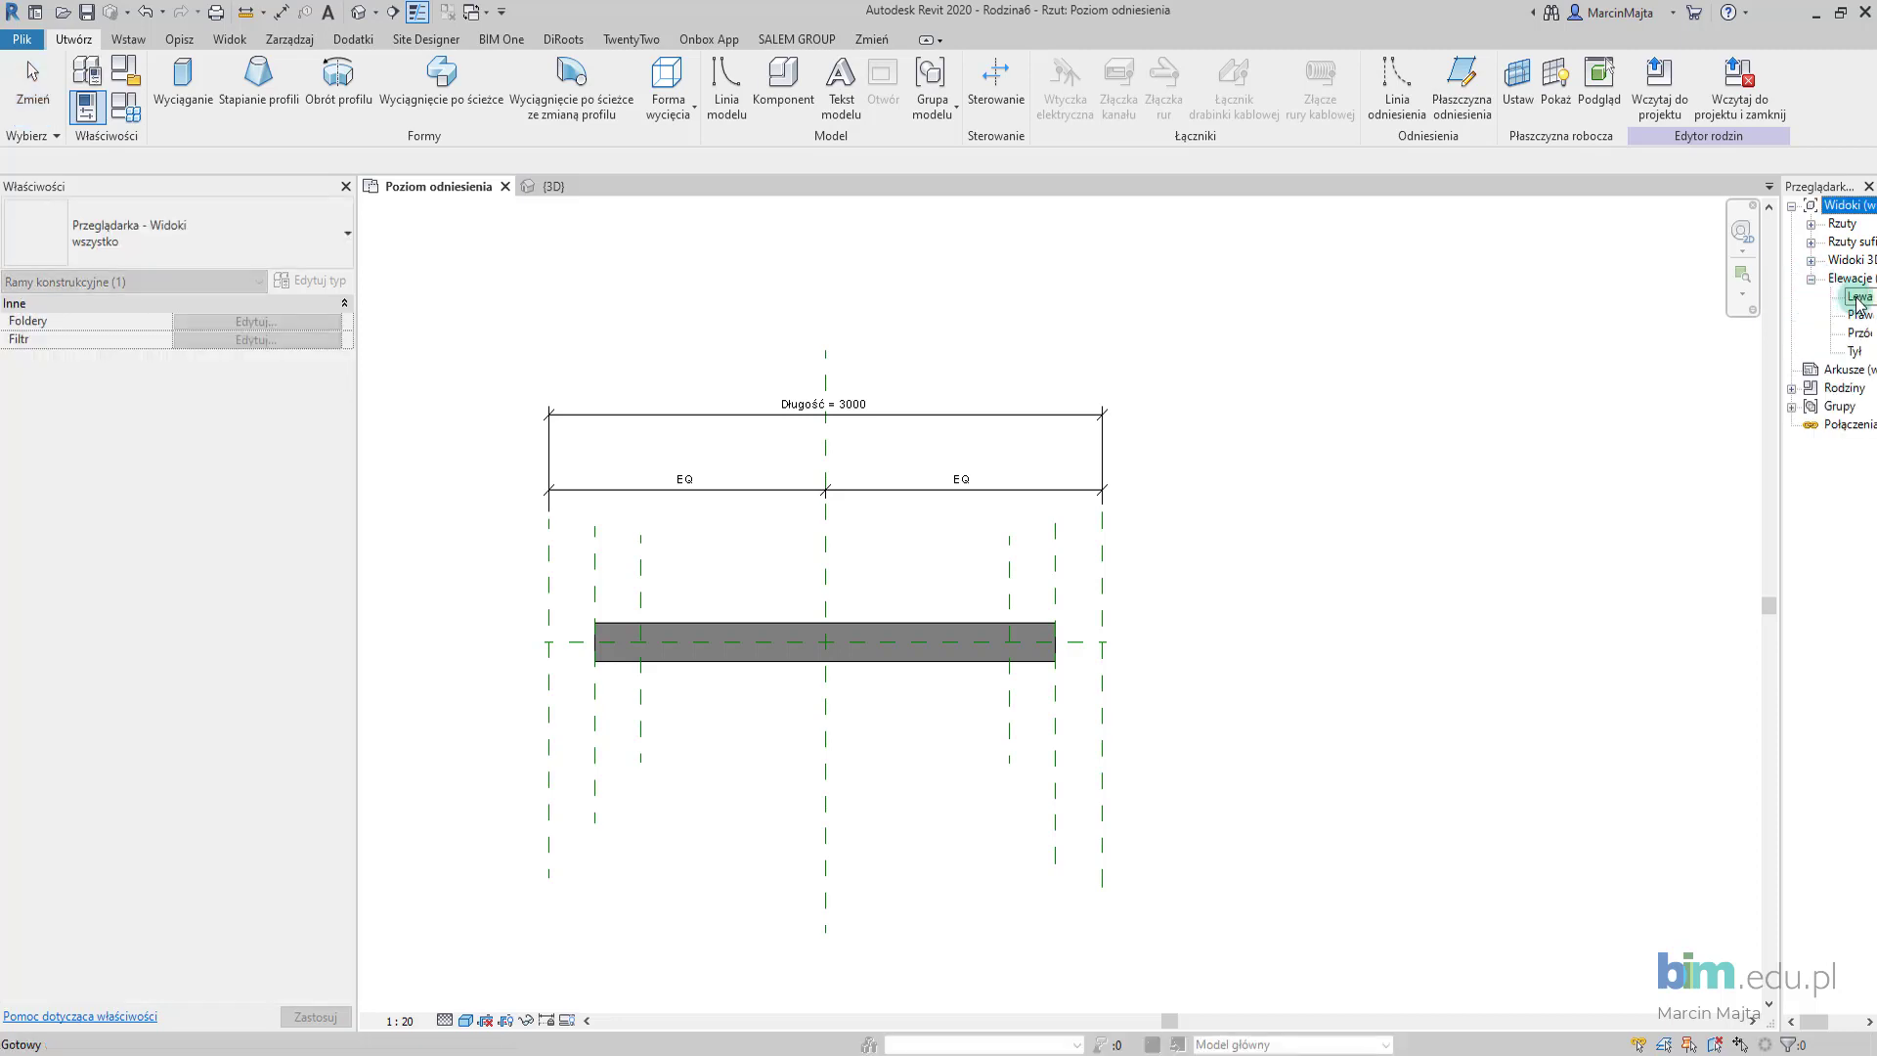
Open the Lewa elevation and shade it with the Spójne kolory visual style.
double_click(1857, 298)
click(953, 741)
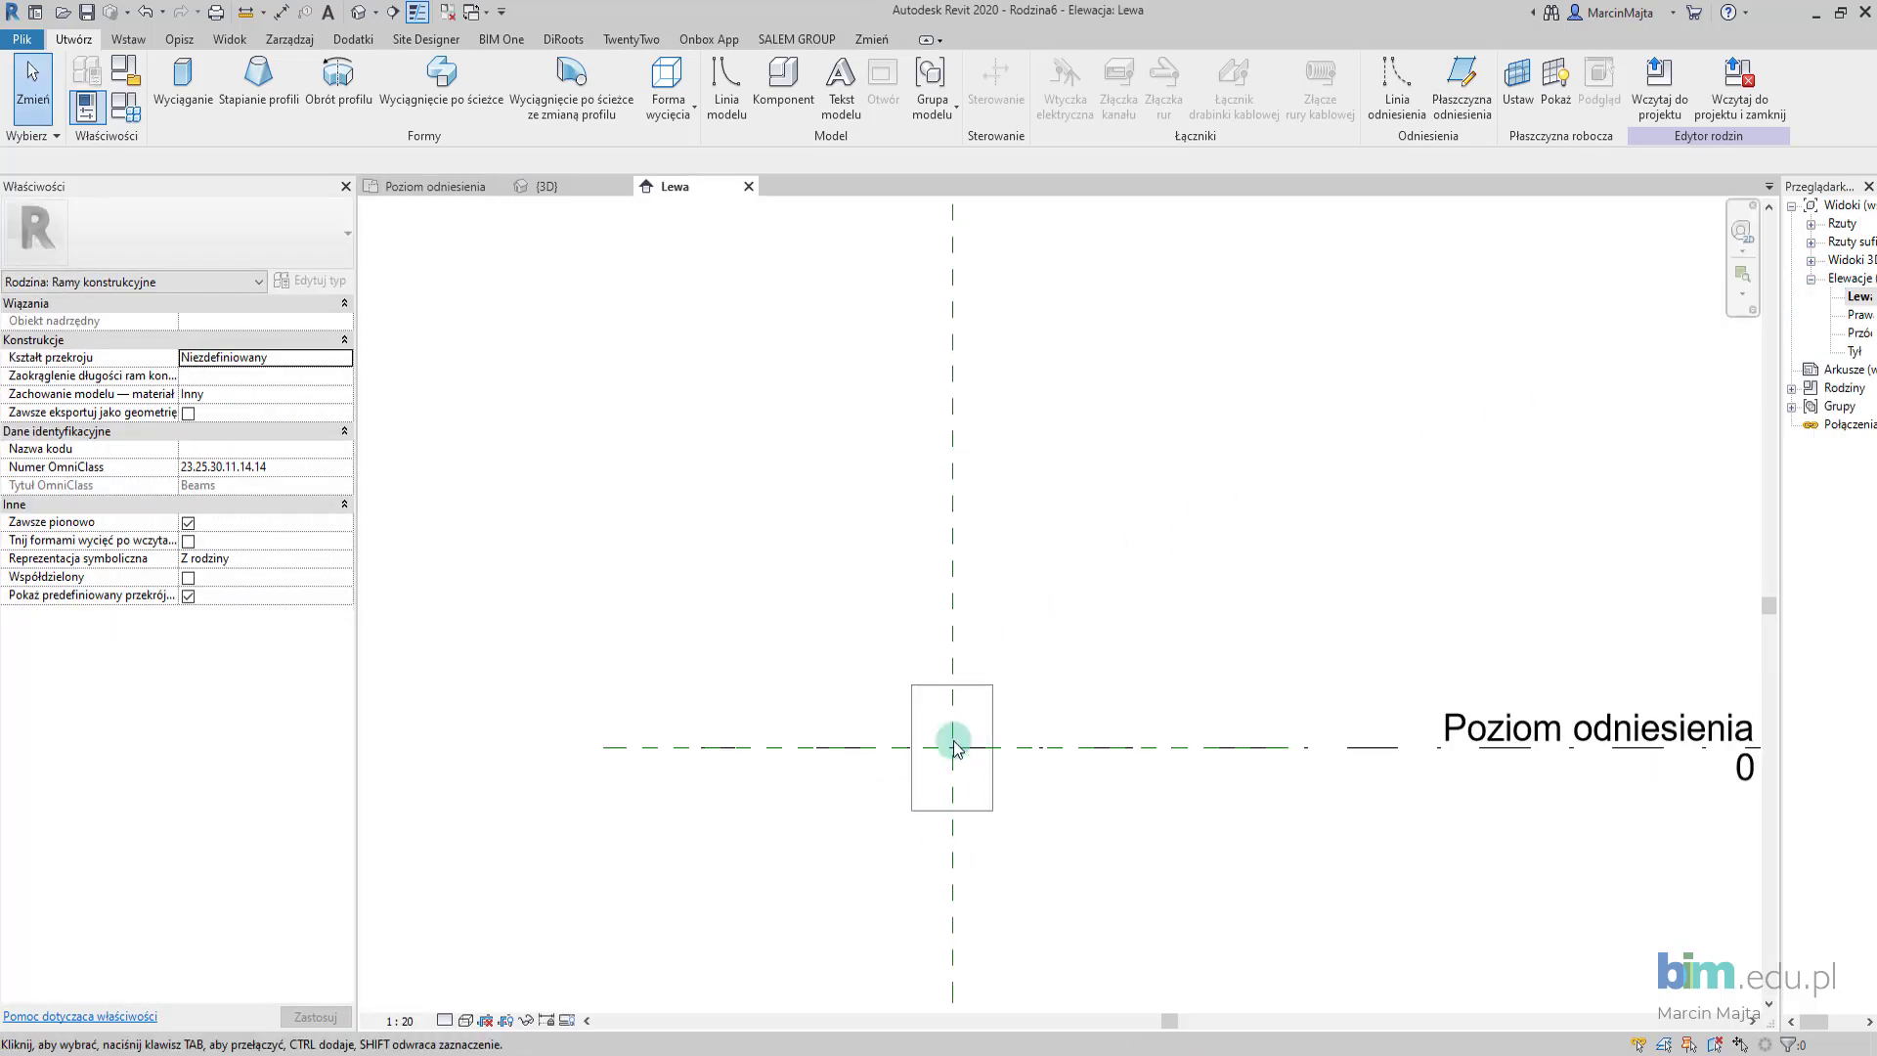
scroll(956, 748, down, 2)
middle_drag(972, 694, 922, 603)
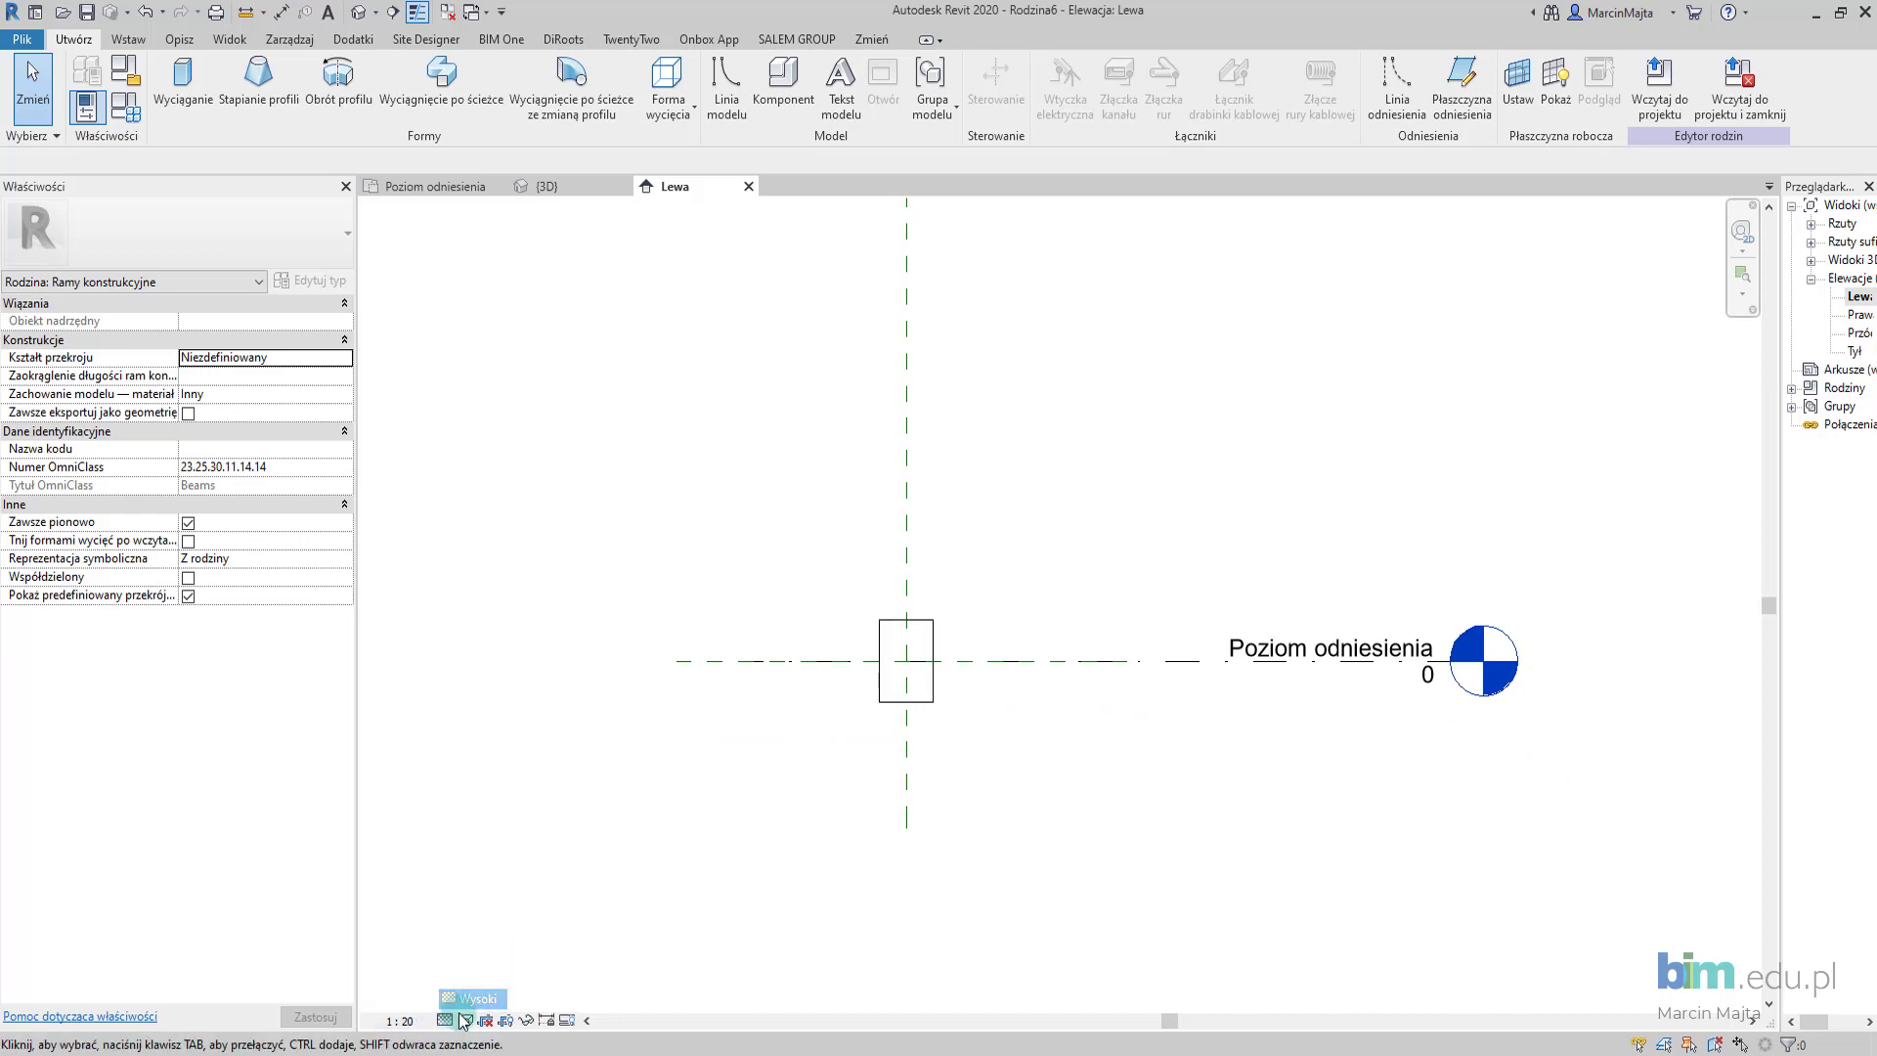
click(466, 1019)
click(492, 970)
scroll(635, 794, up, 1)
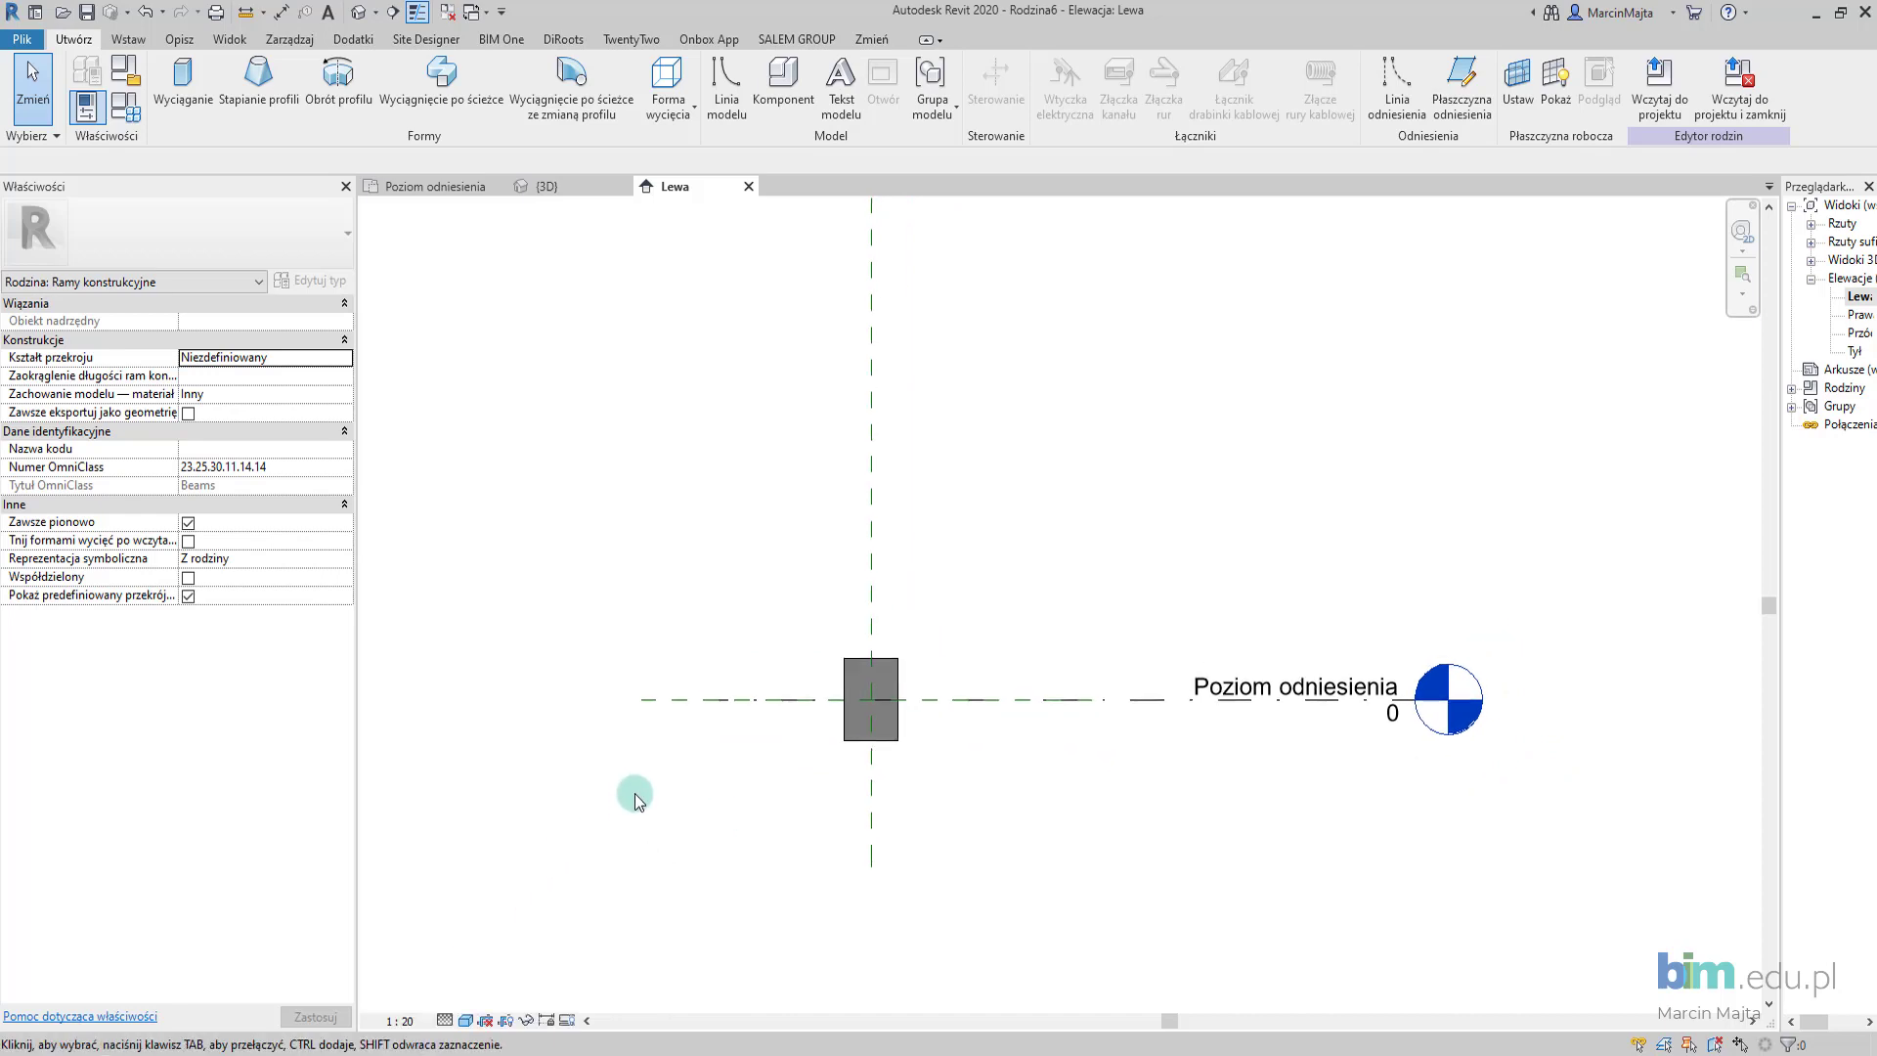
scroll(636, 793, up, 2)
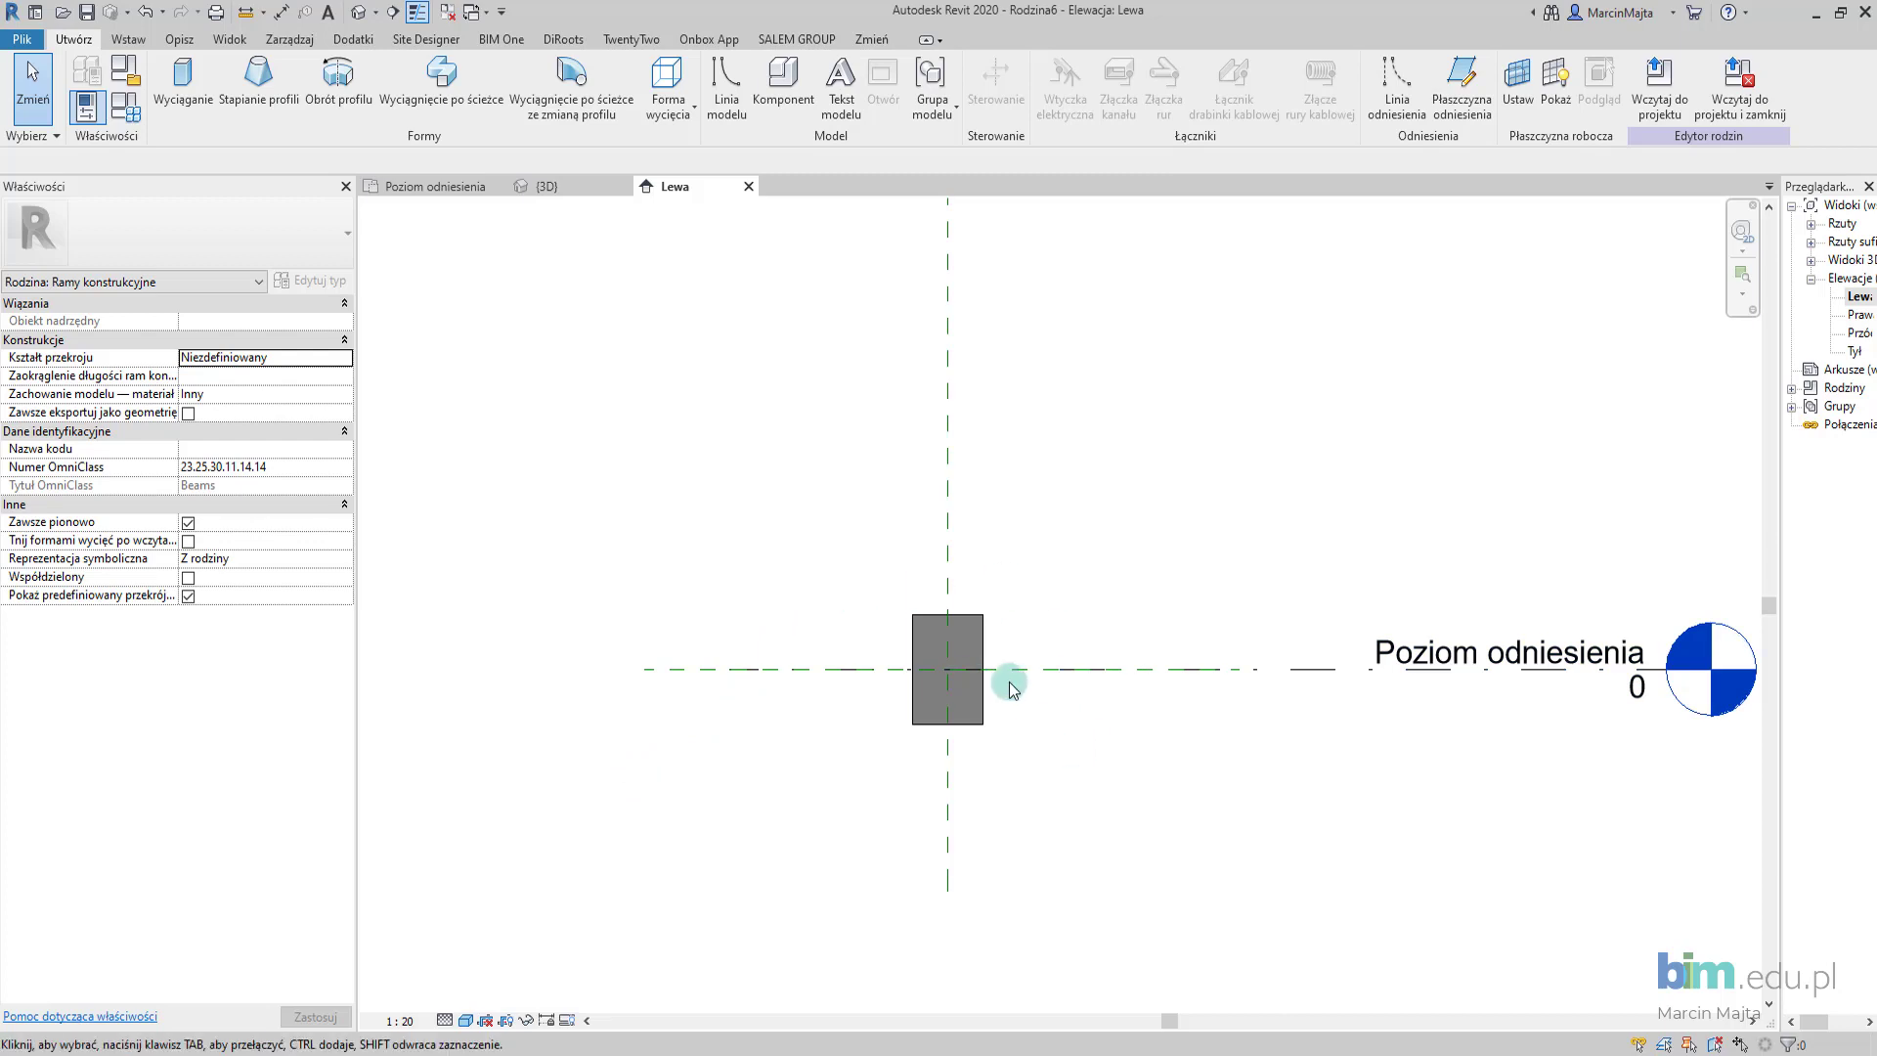
Enter the beam extrusion's sketch and finish it unchanged.
double_click(981, 624)
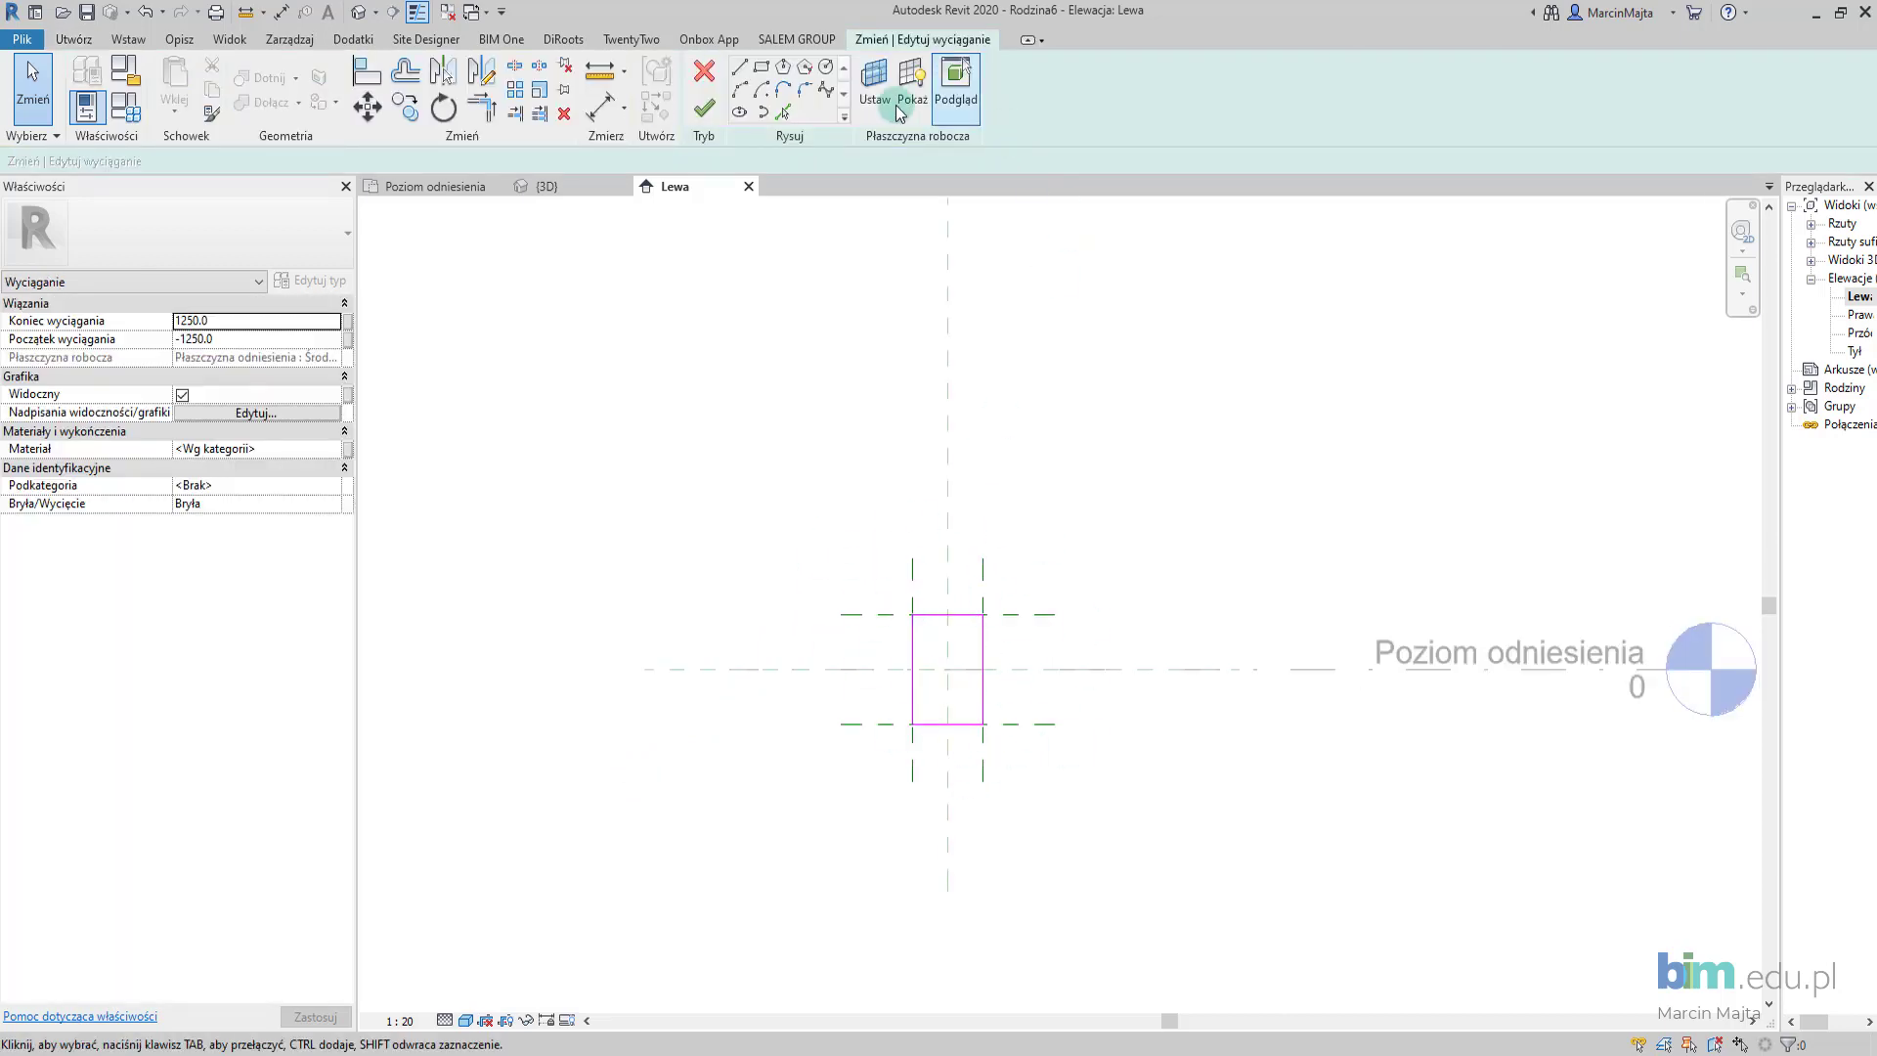
click(703, 71)
click(818, 530)
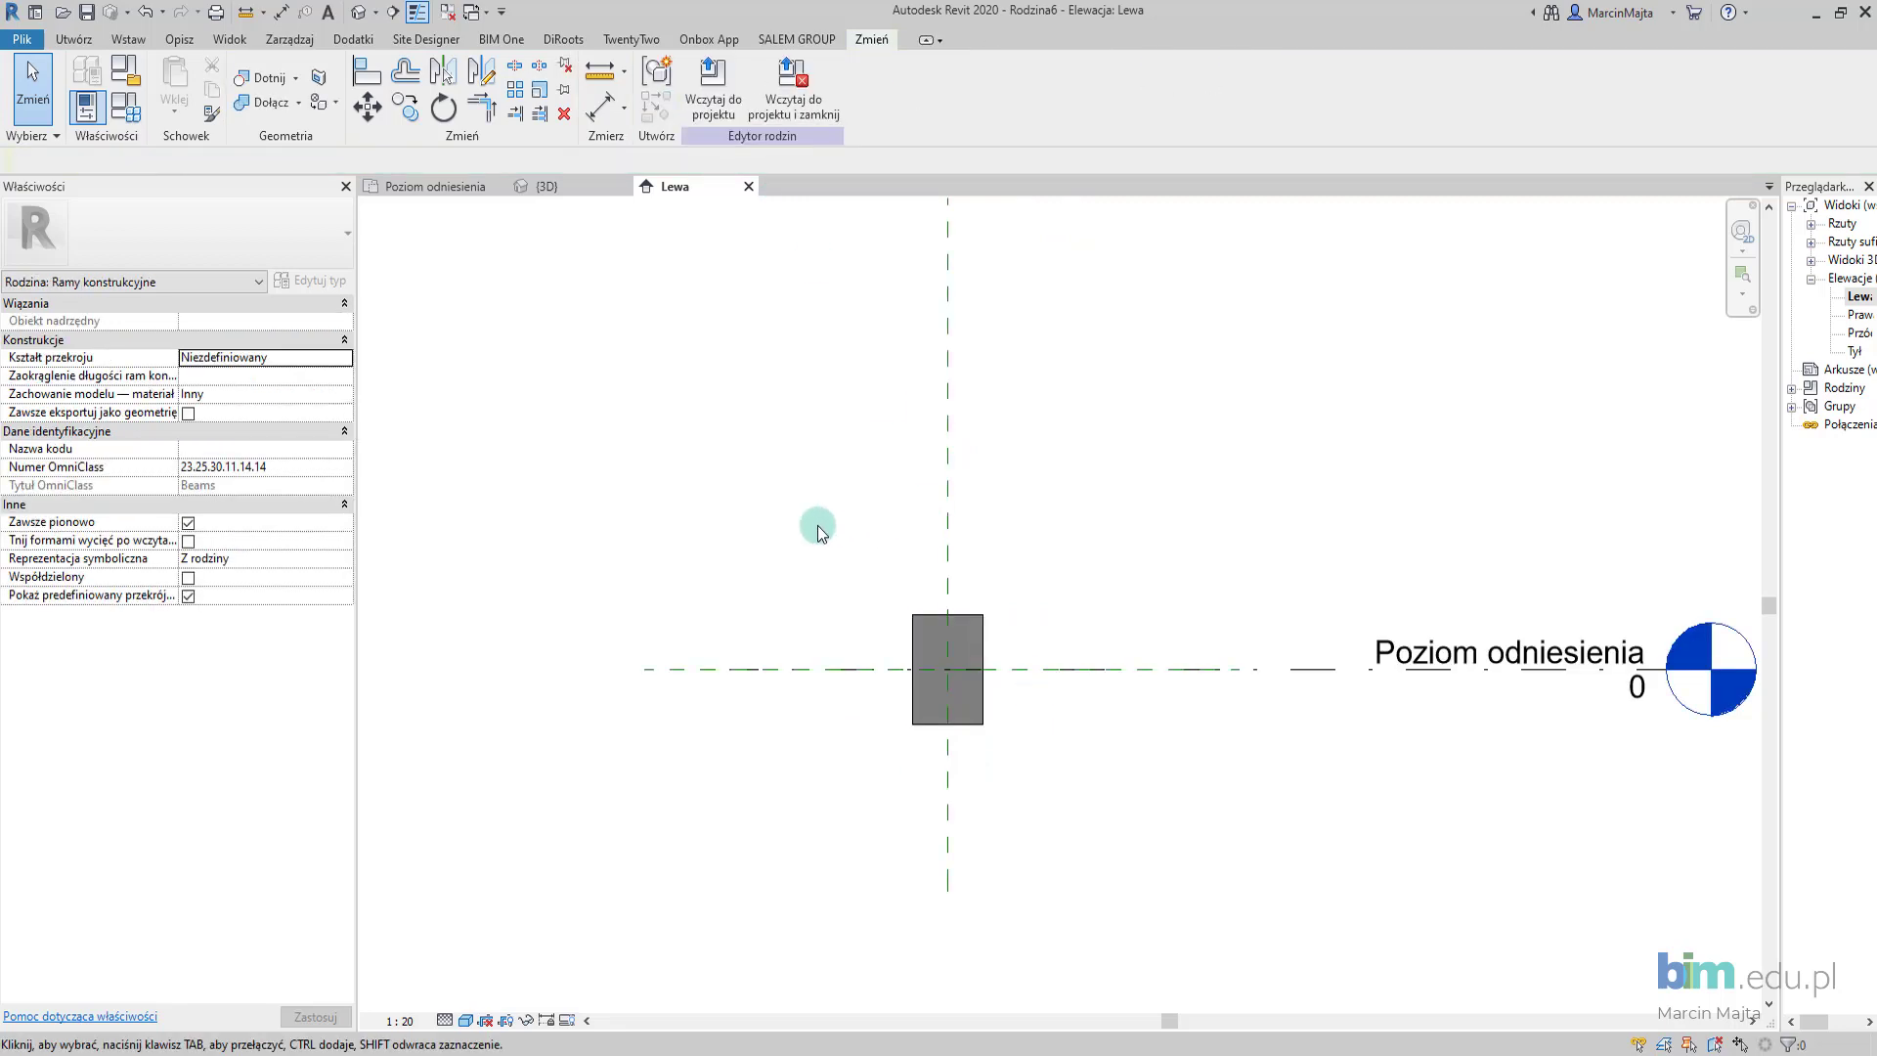
Draw two horizontal reference planes above the beam section.
key(r)
key(p)
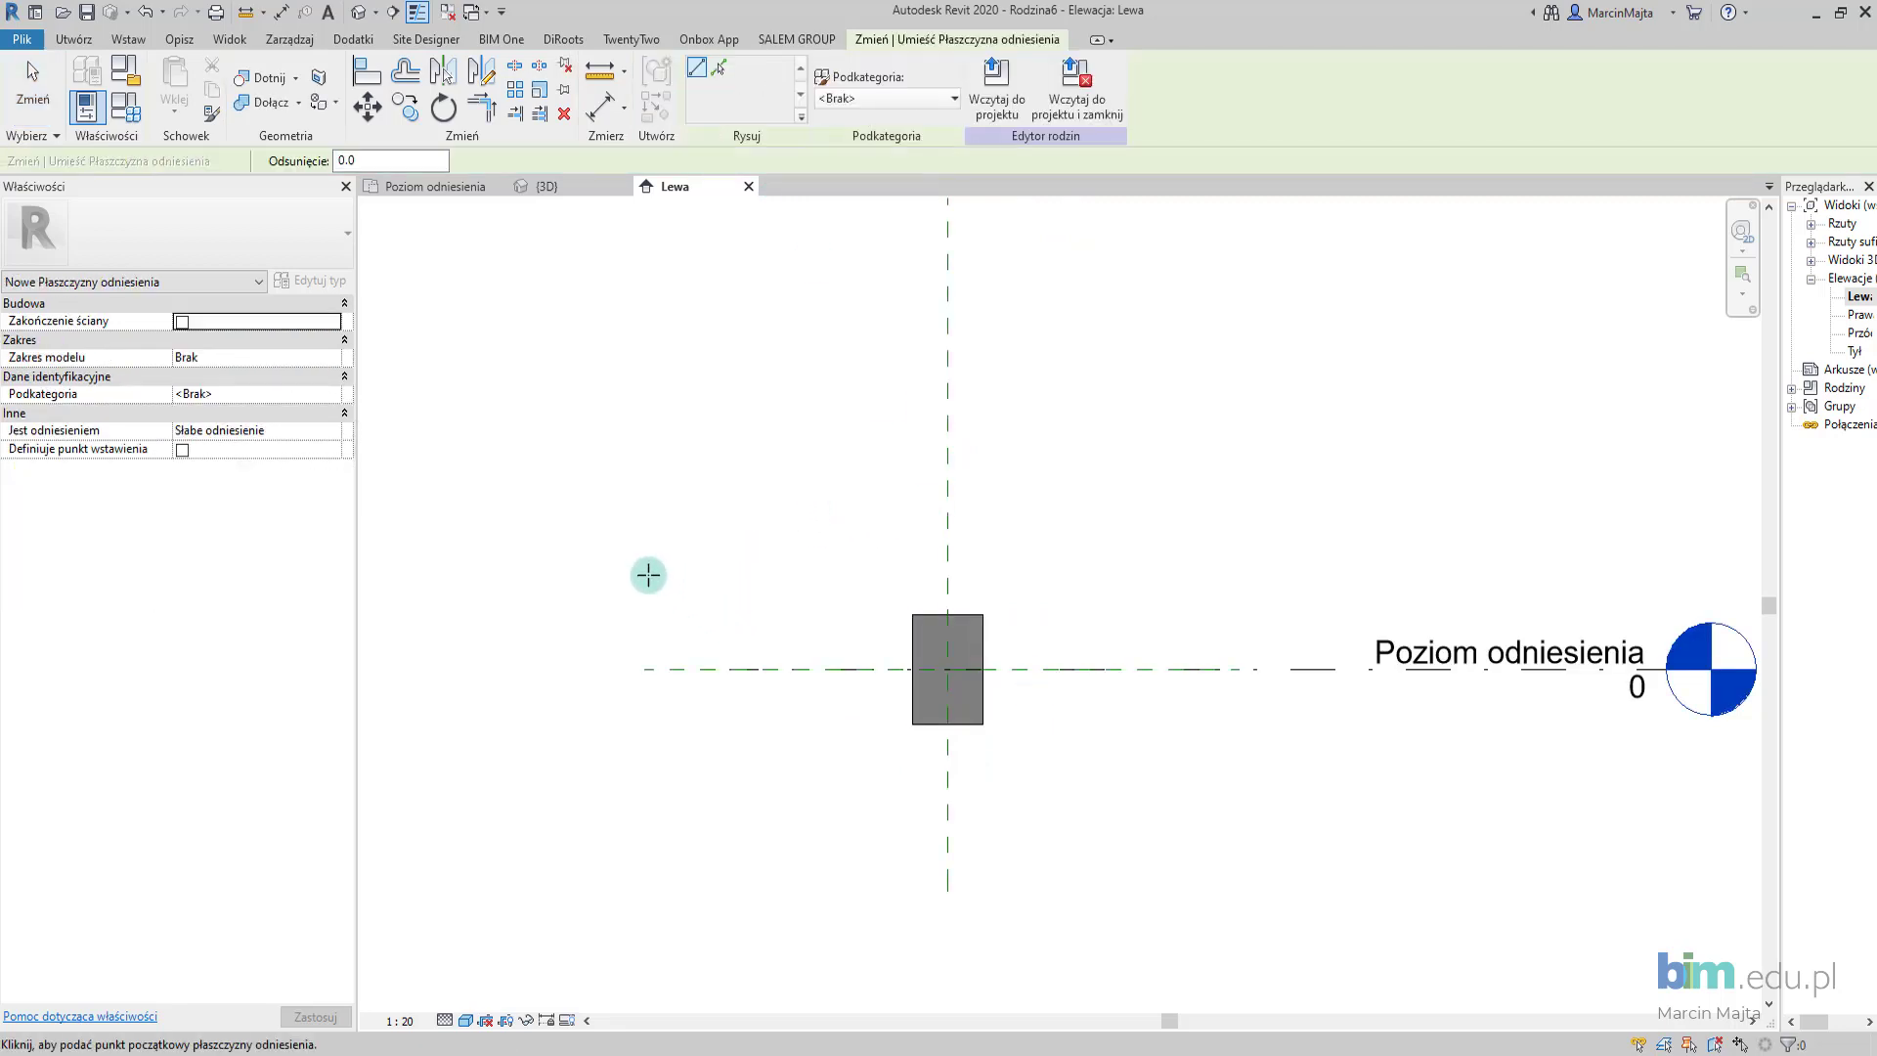
click(646, 560)
click(1210, 557)
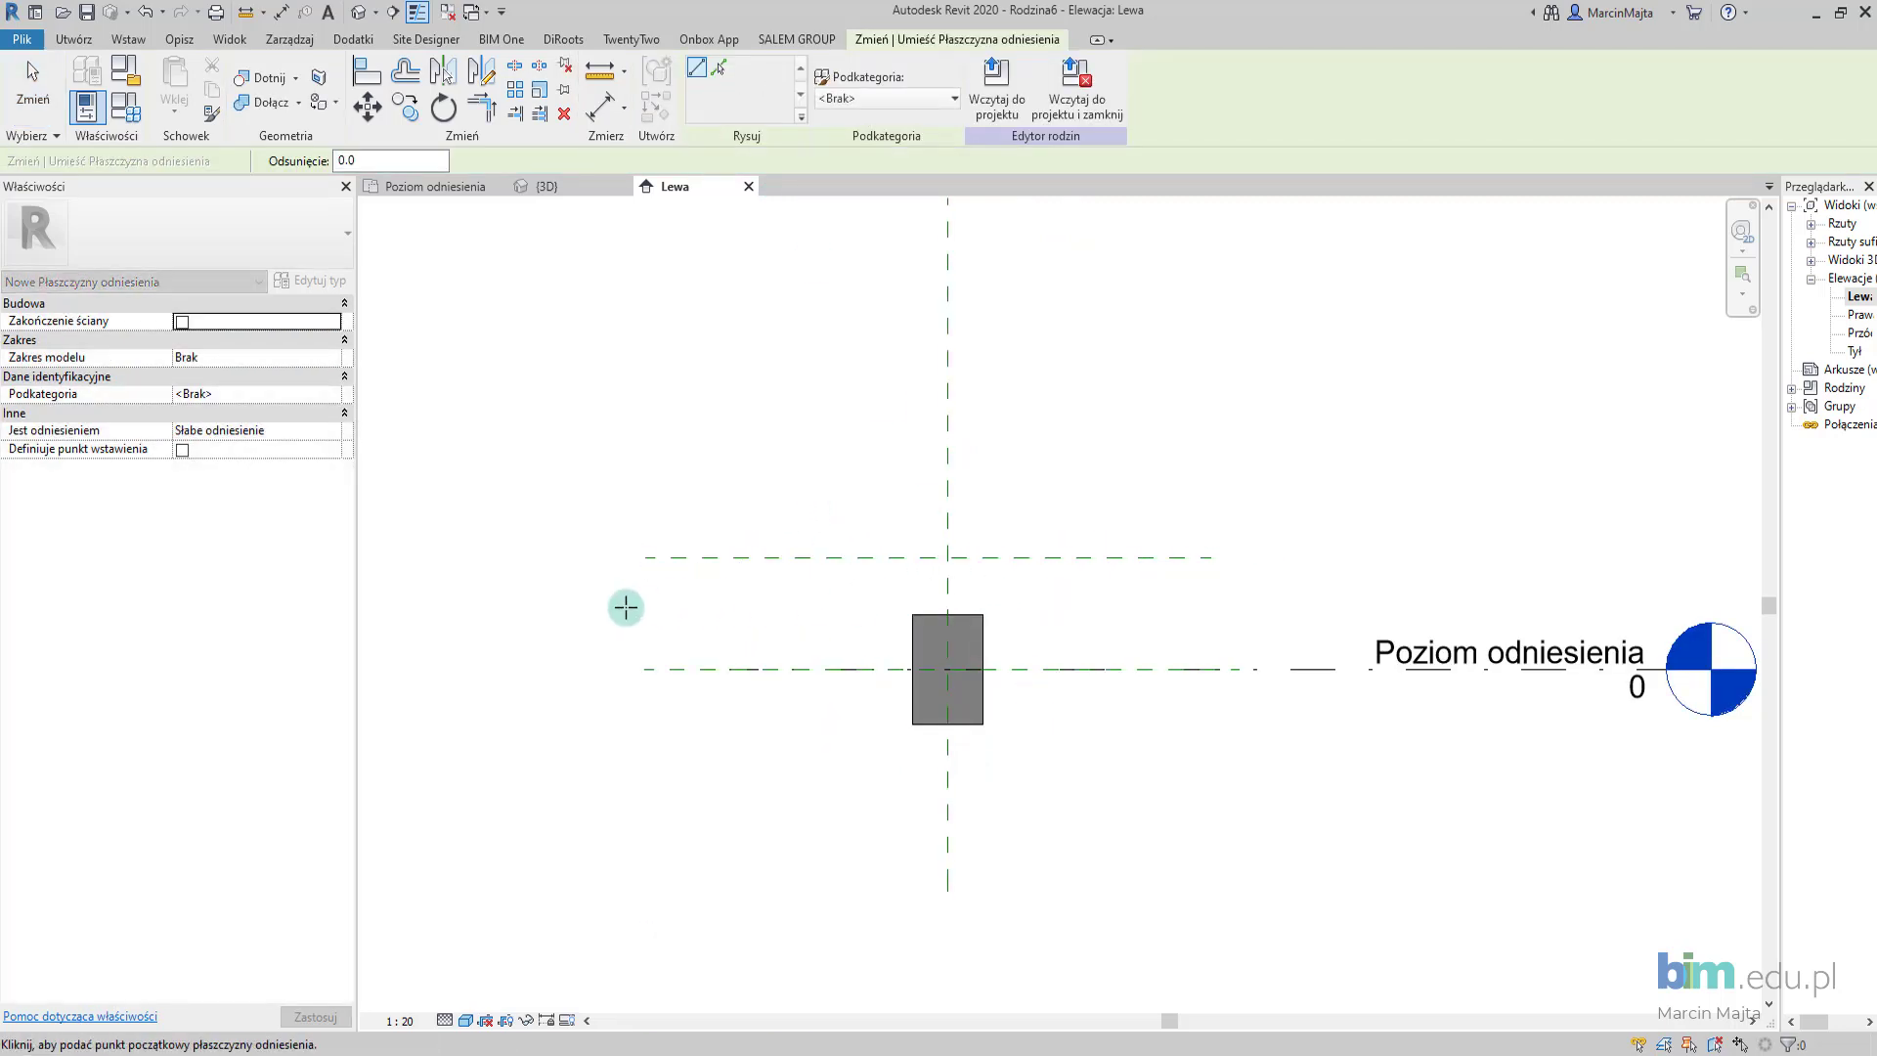
click(649, 581)
click(1209, 579)
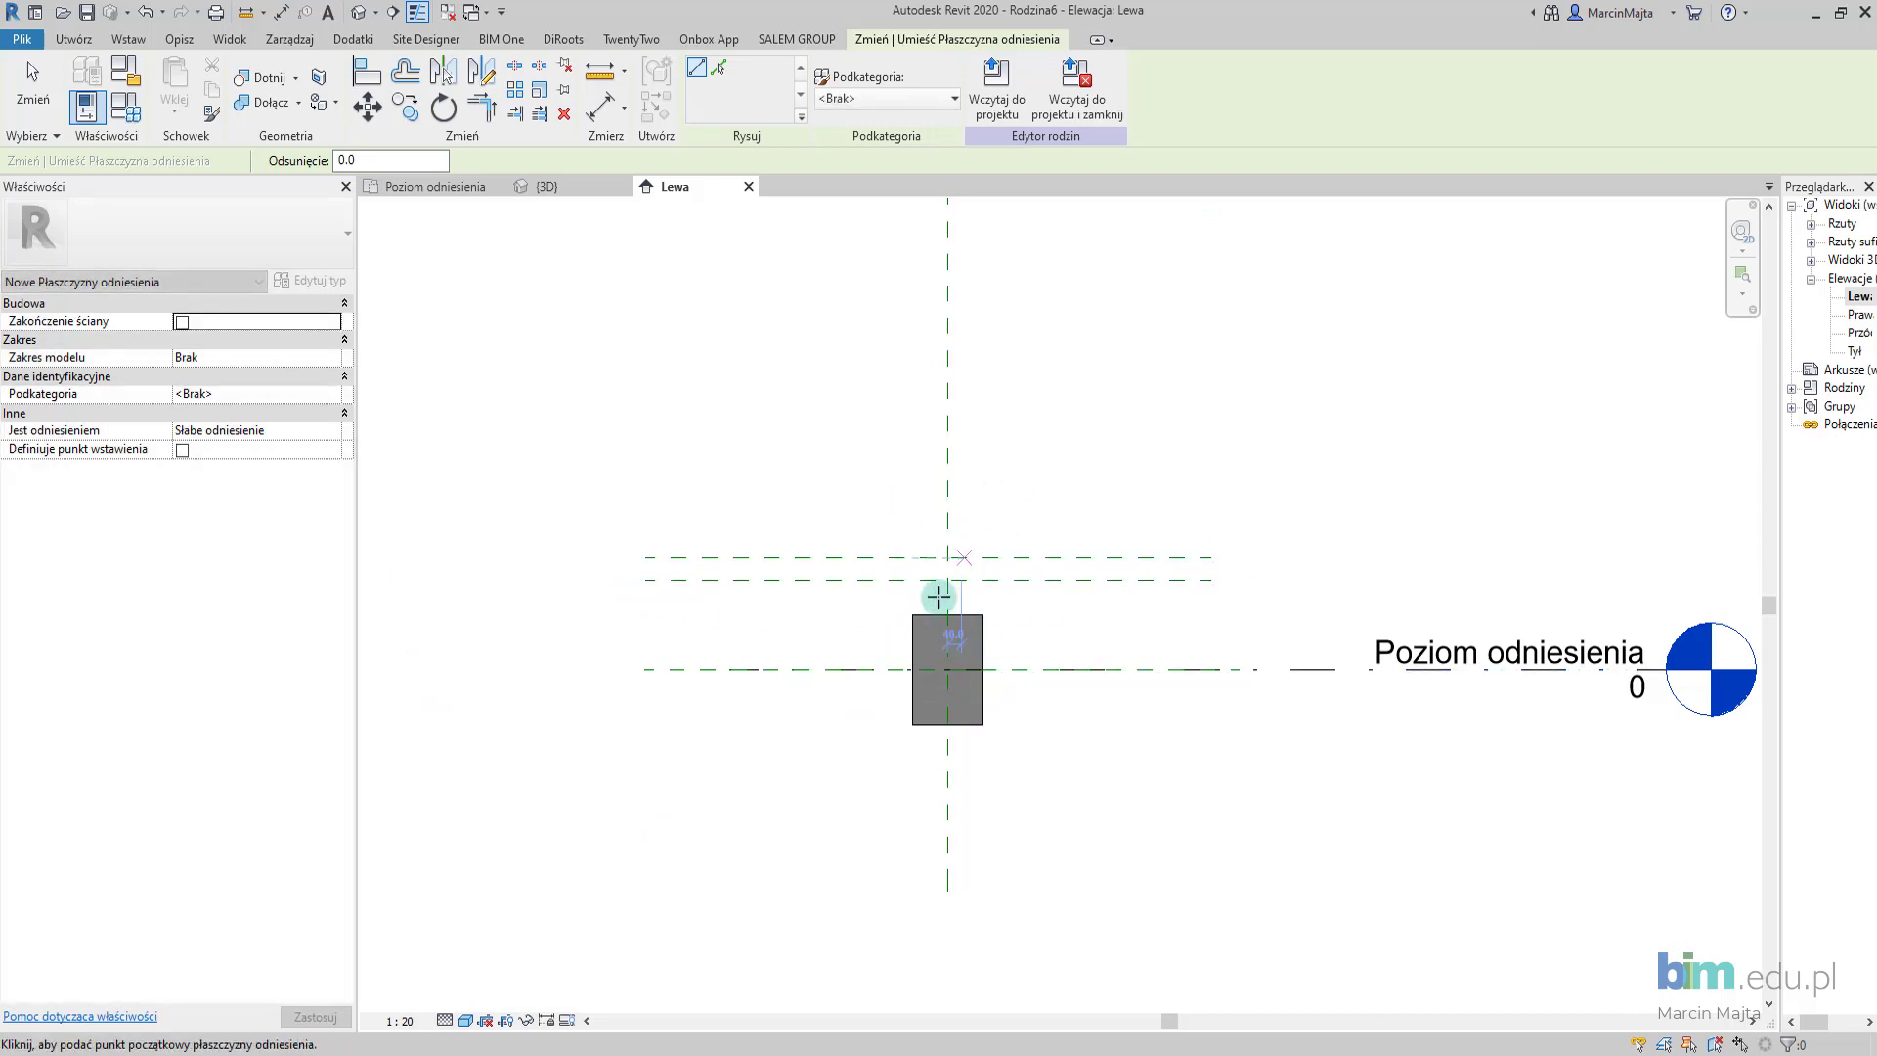
Draw four vertical reference planes flanking the beam profile.
click(882, 512)
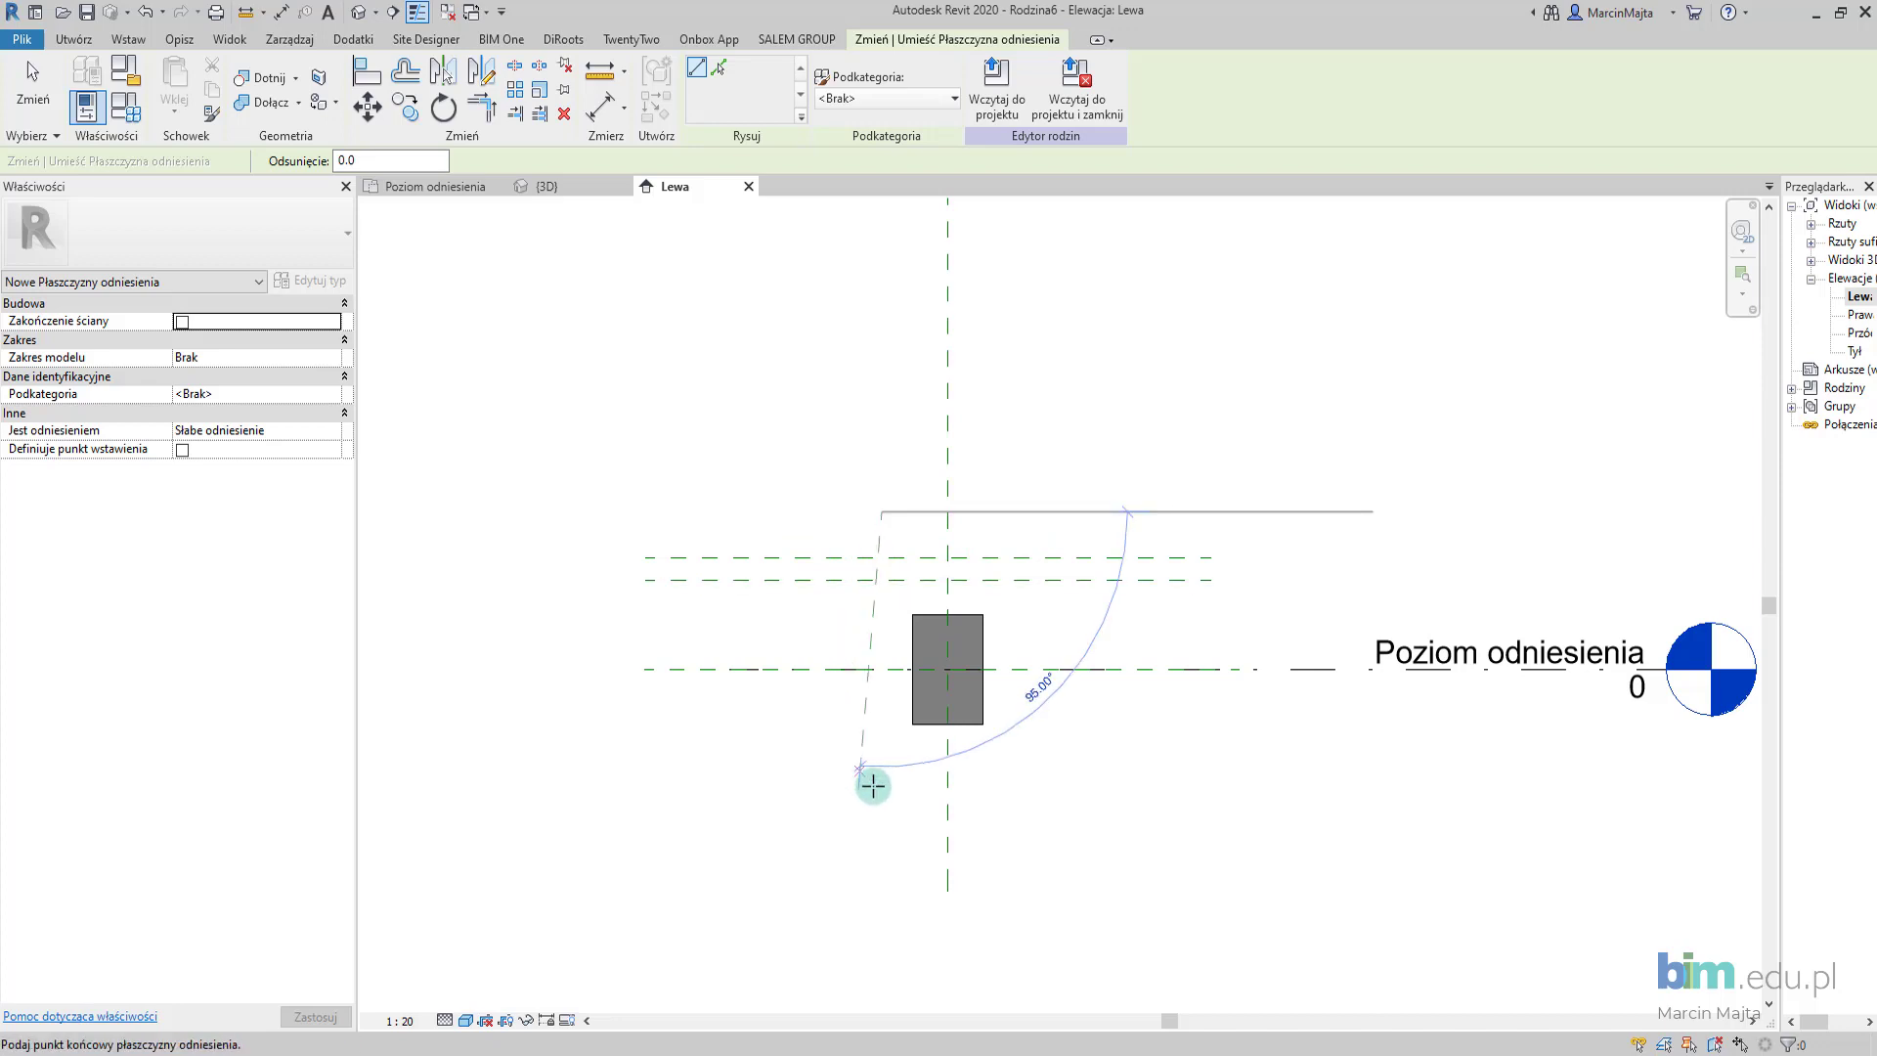
click(882, 790)
click(1023, 514)
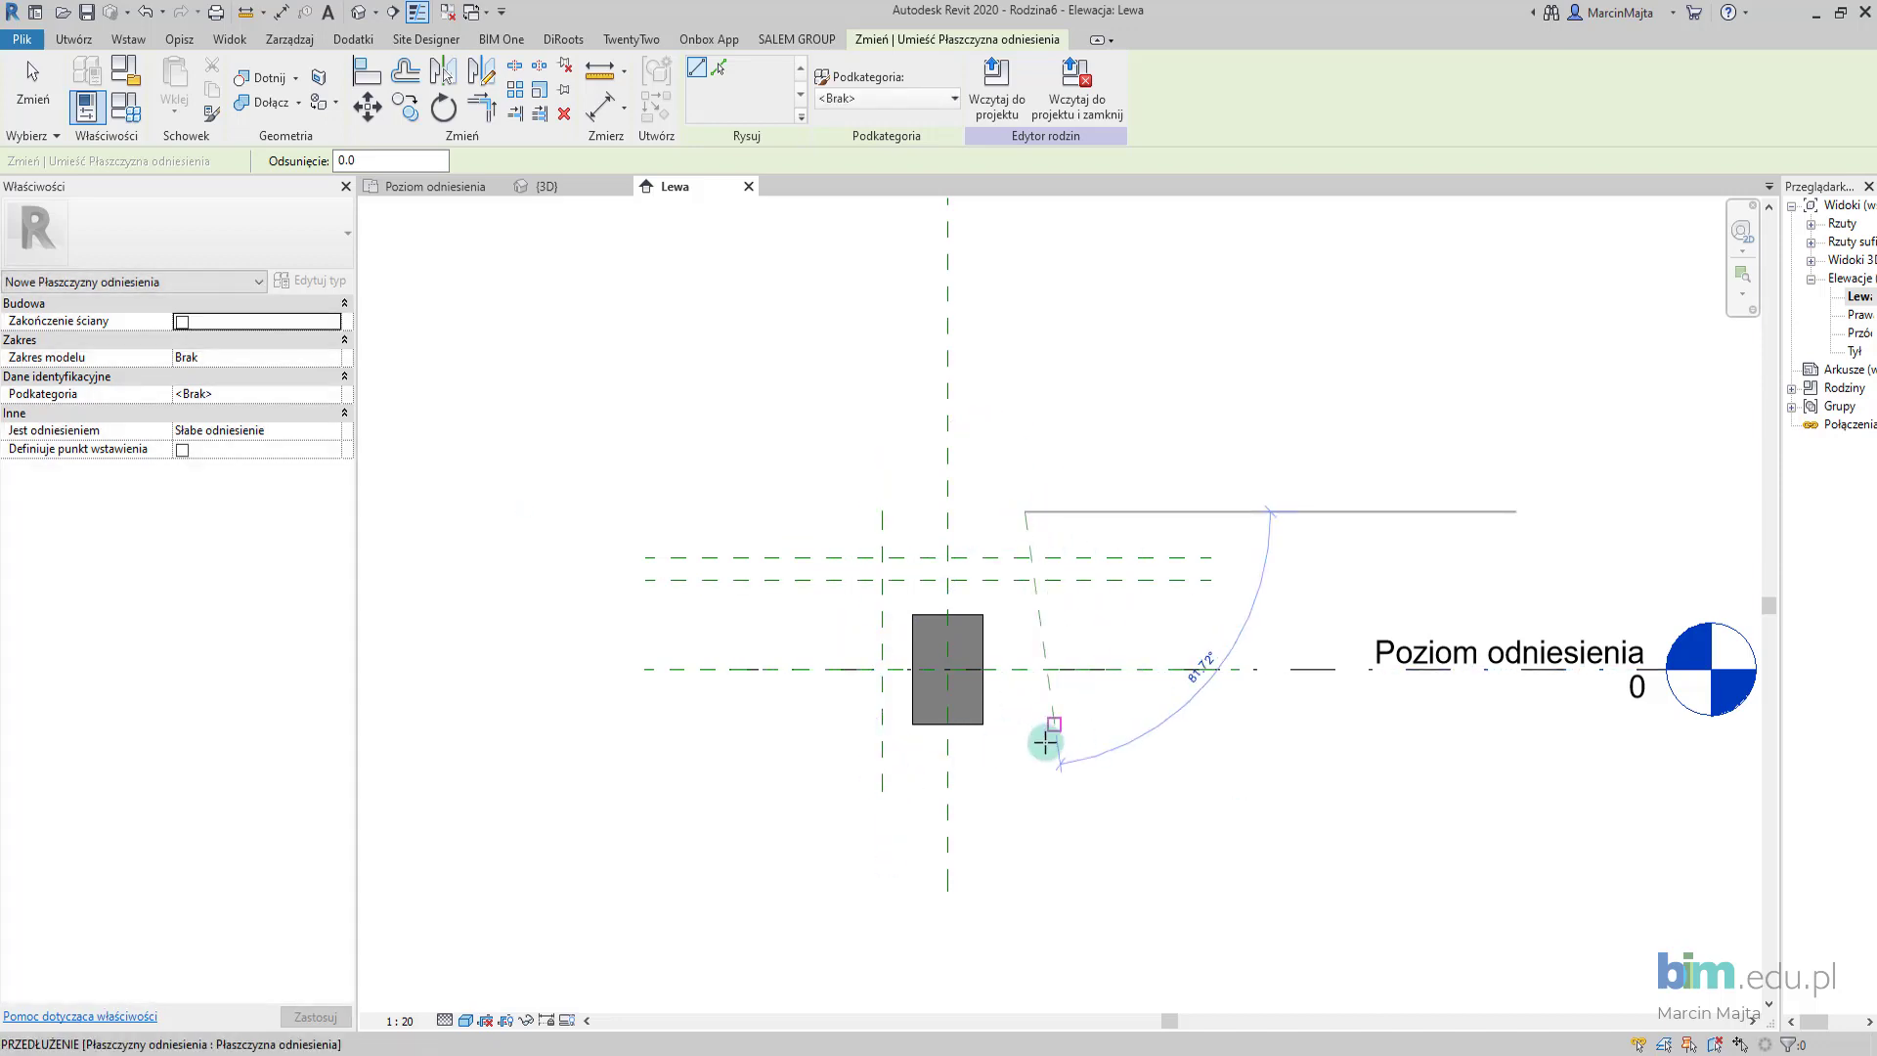
click(1025, 789)
scroll(906, 542, up, 2)
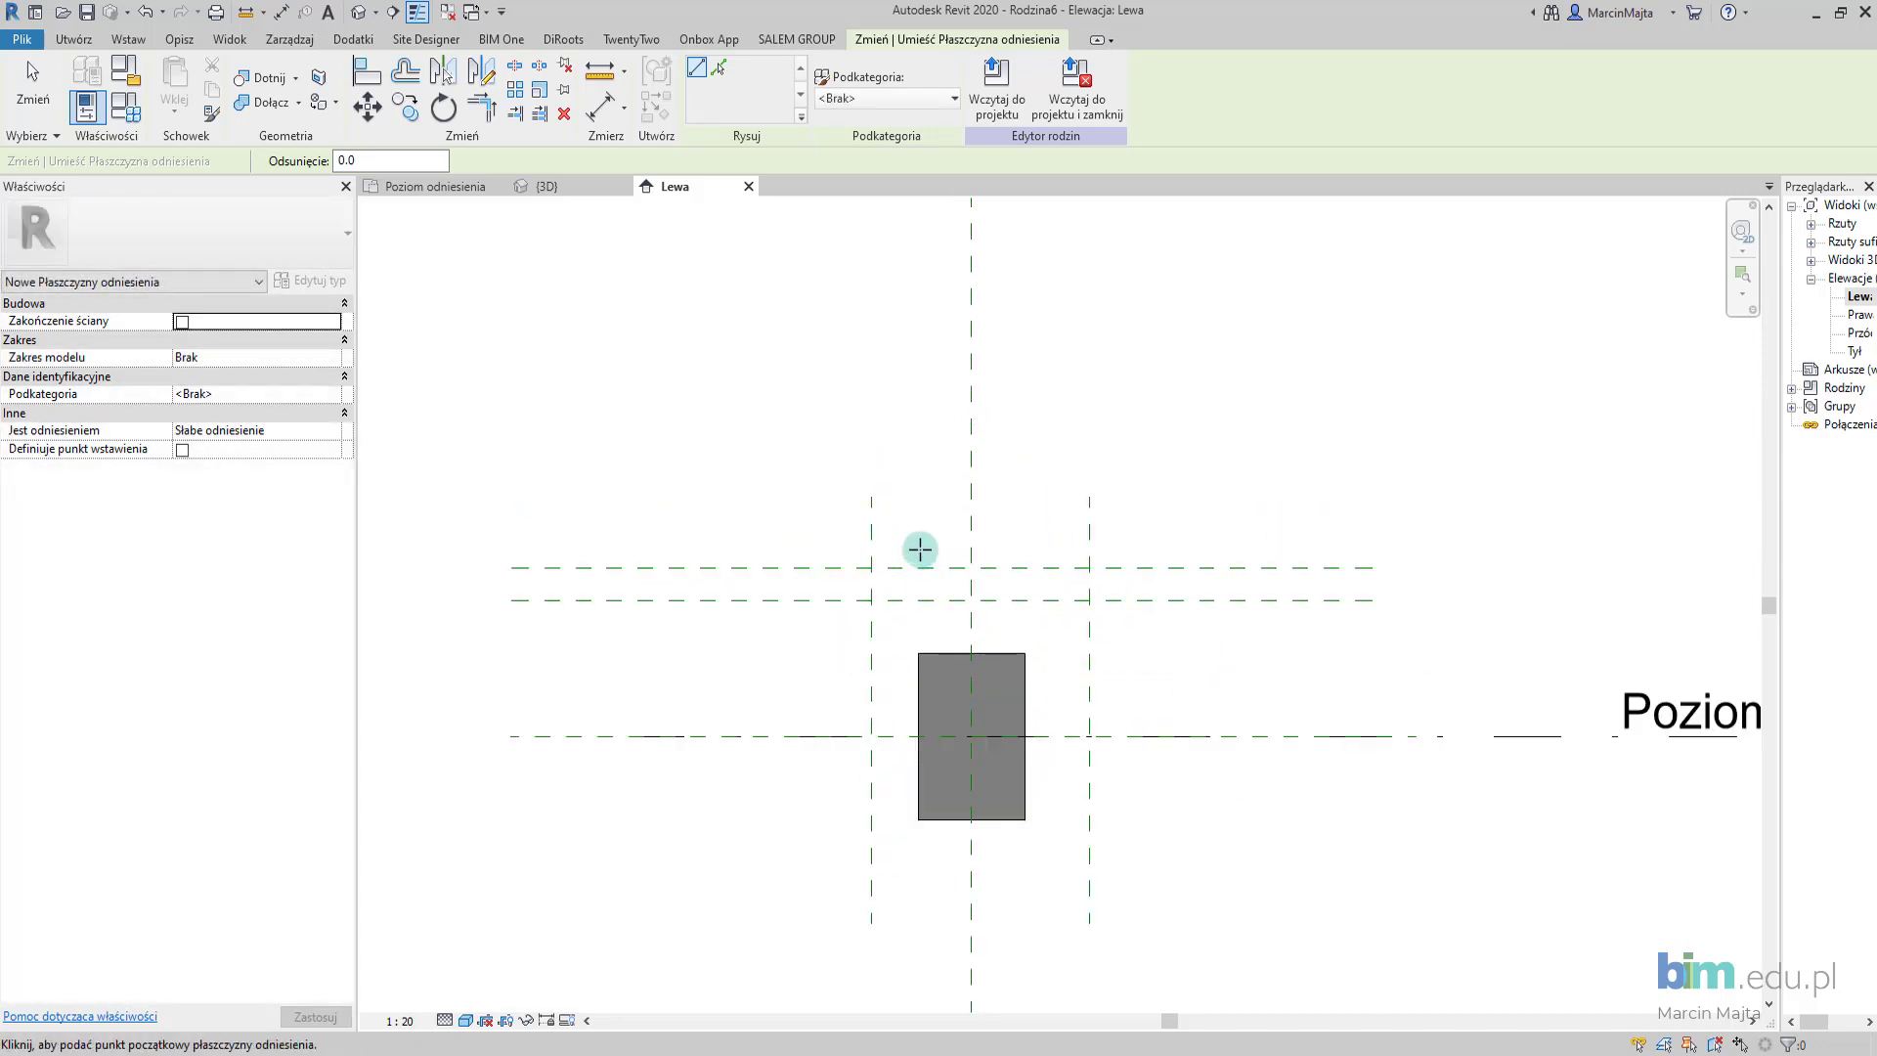
click(919, 549)
click(919, 924)
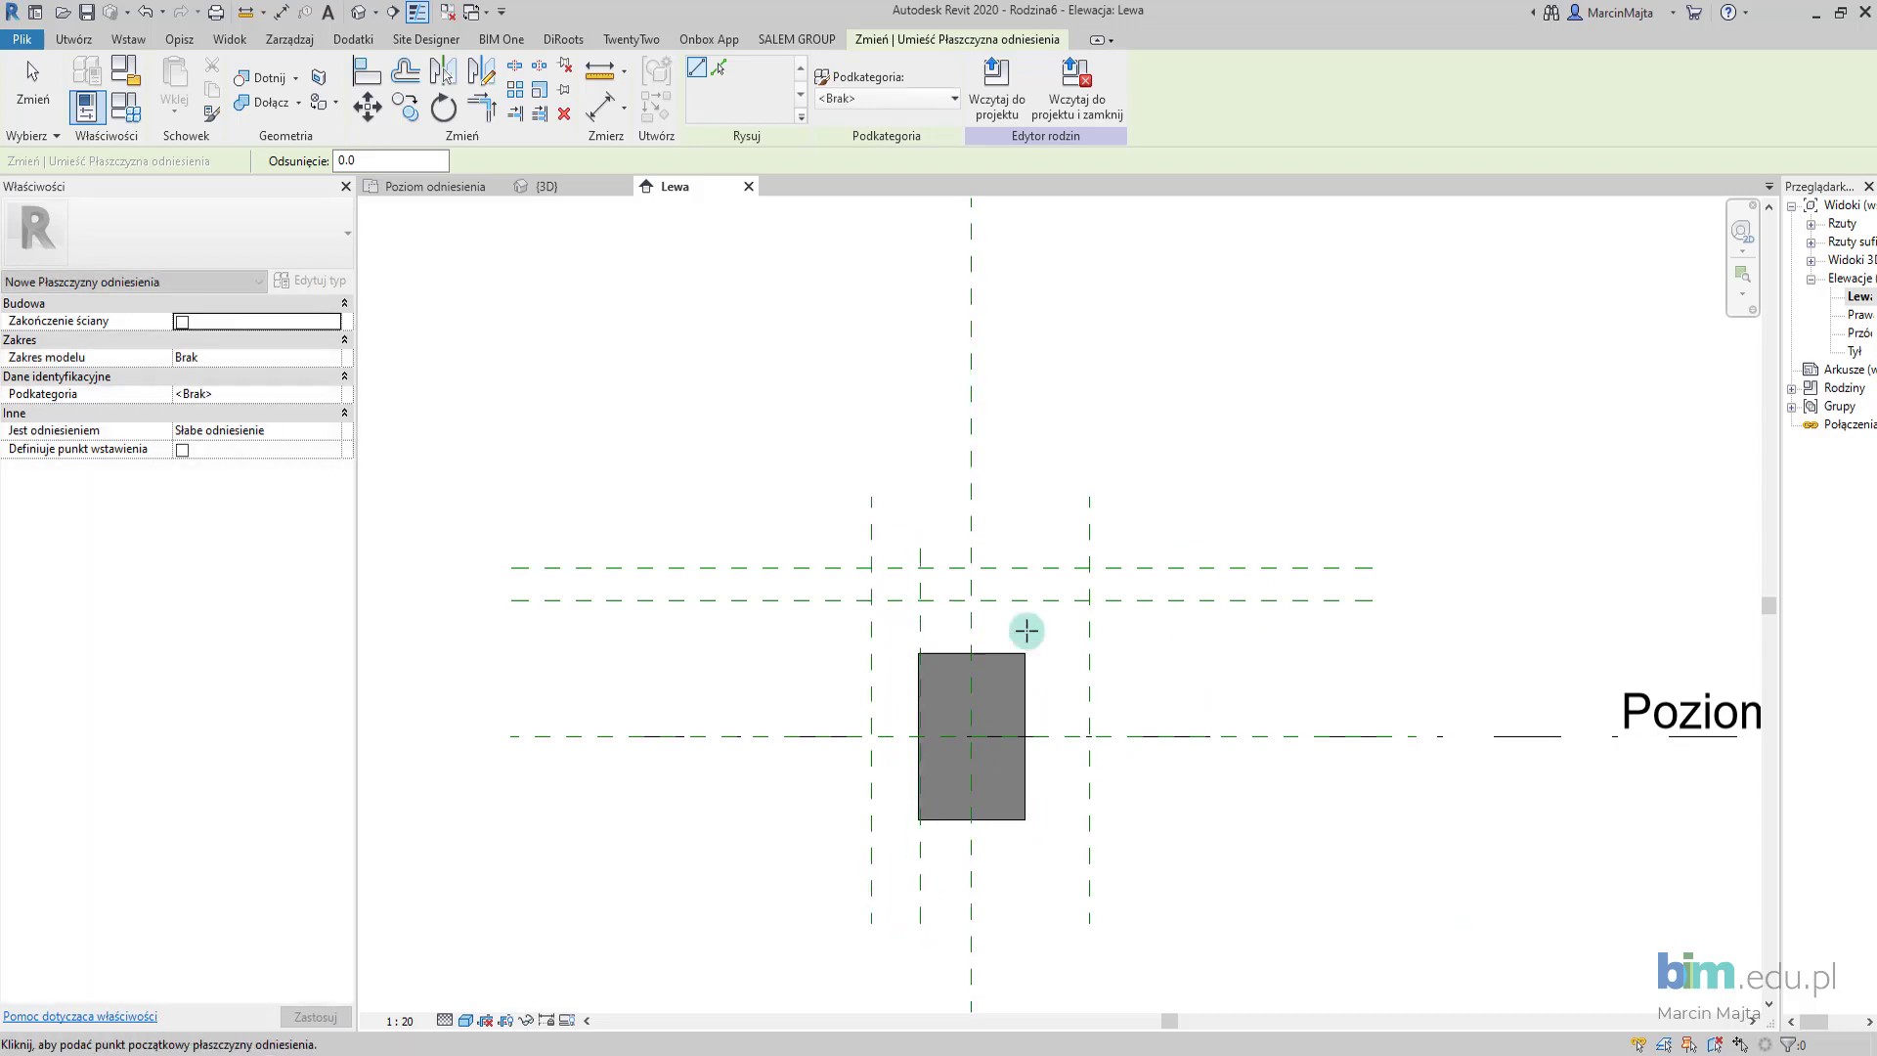
click(1046, 549)
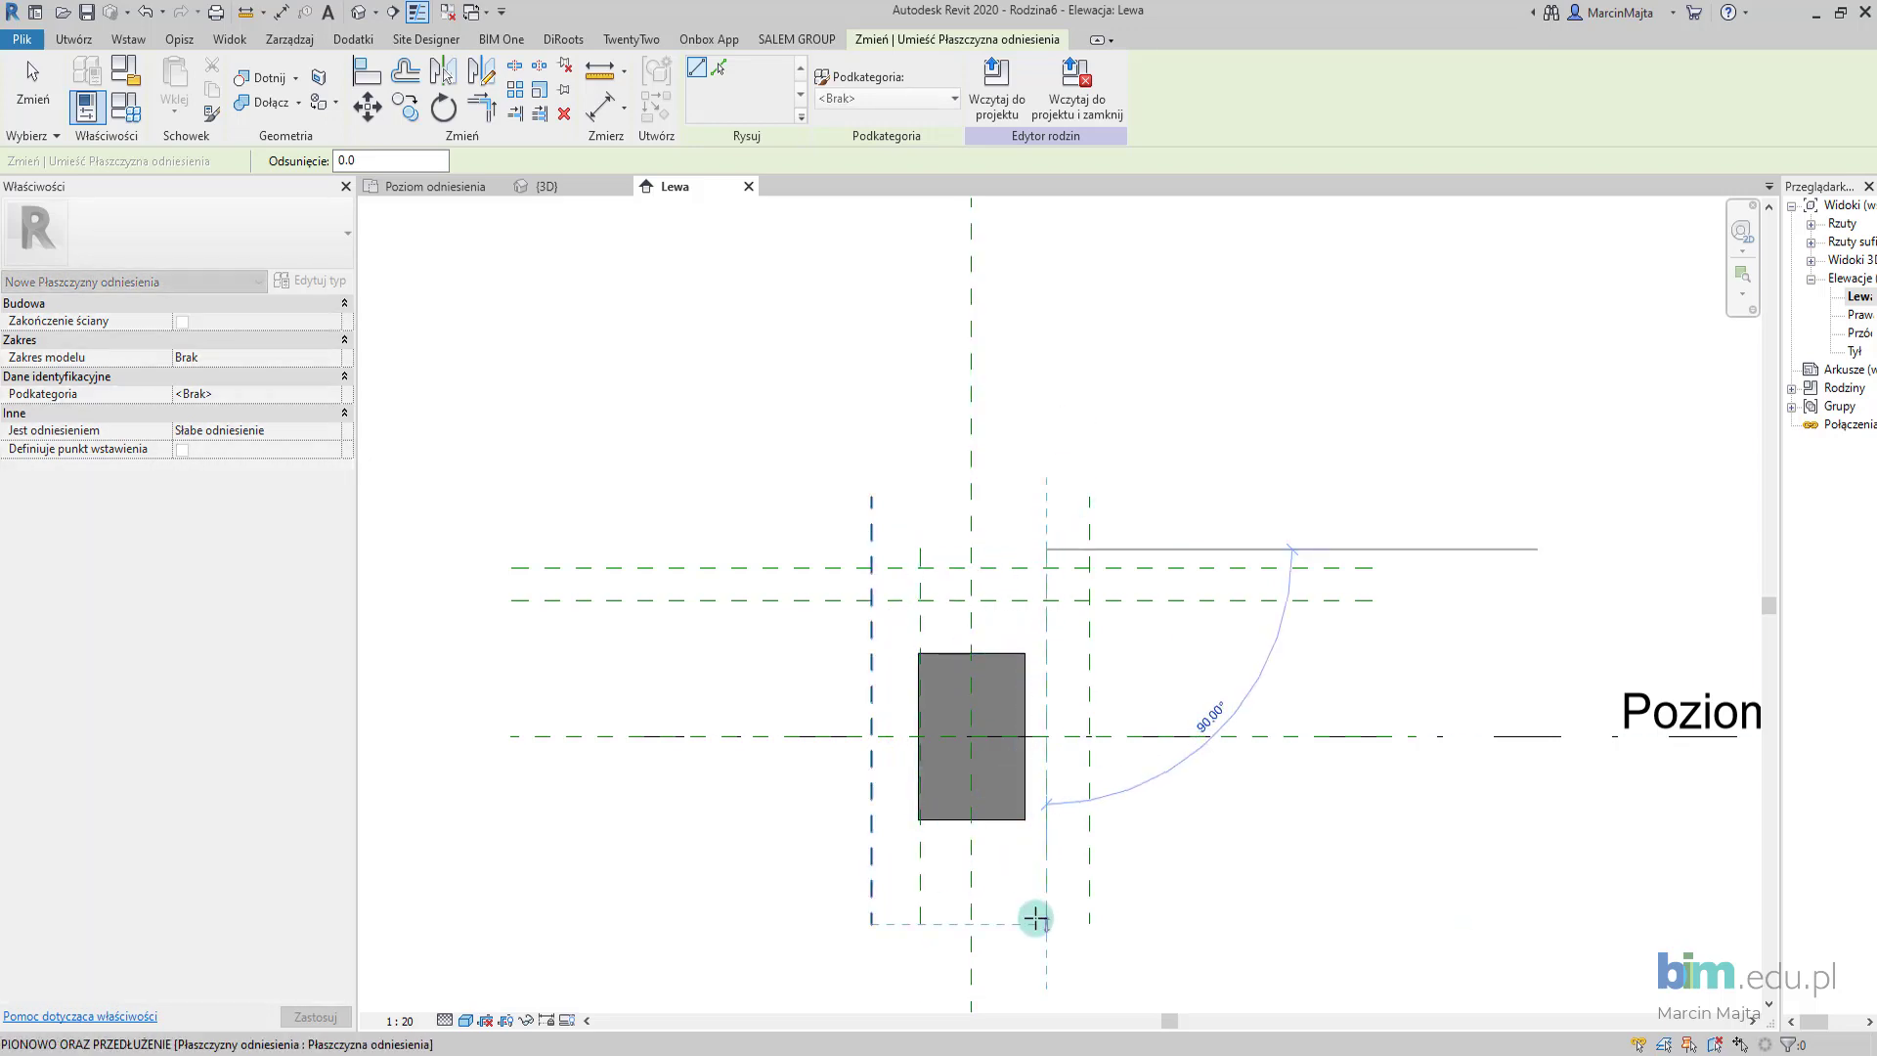
click(1026, 914)
Draw a horizontal reference plane below the profile.
key(d)
key(i)
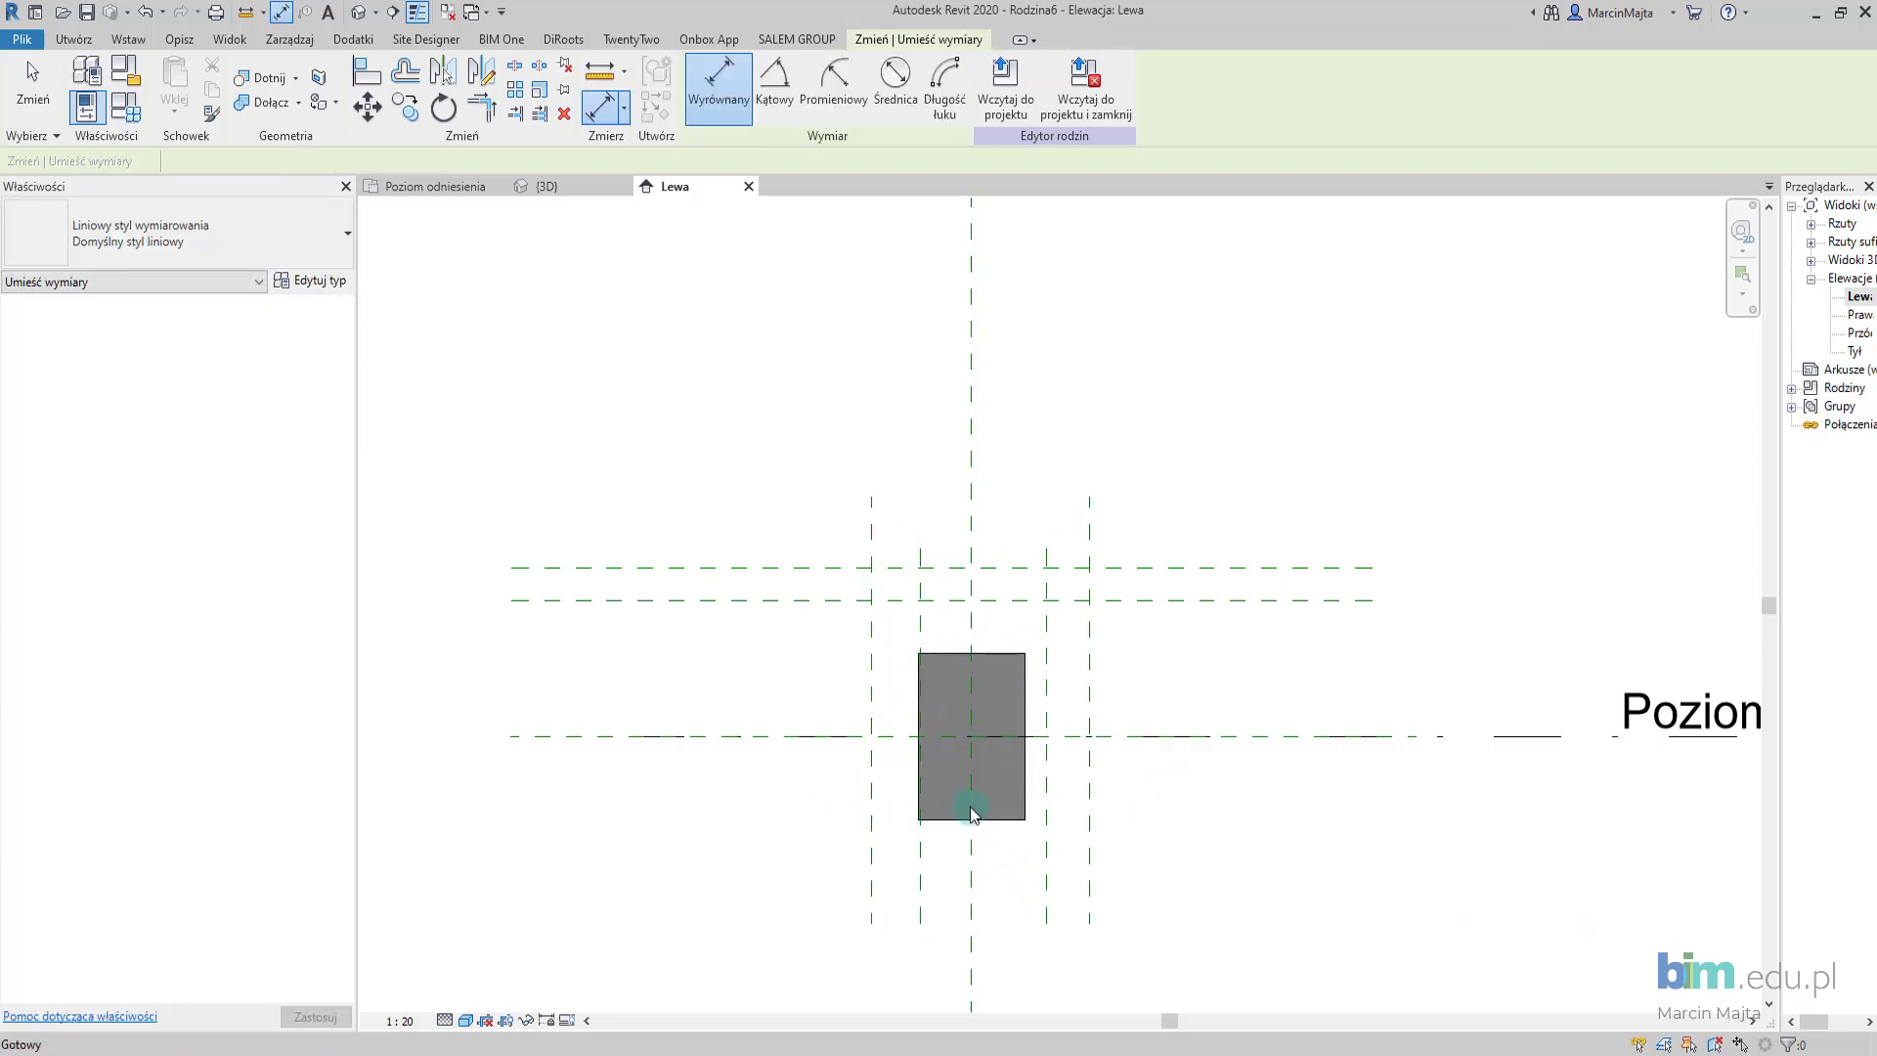
key(Escape)
key(Escape)
key(r)
key(p)
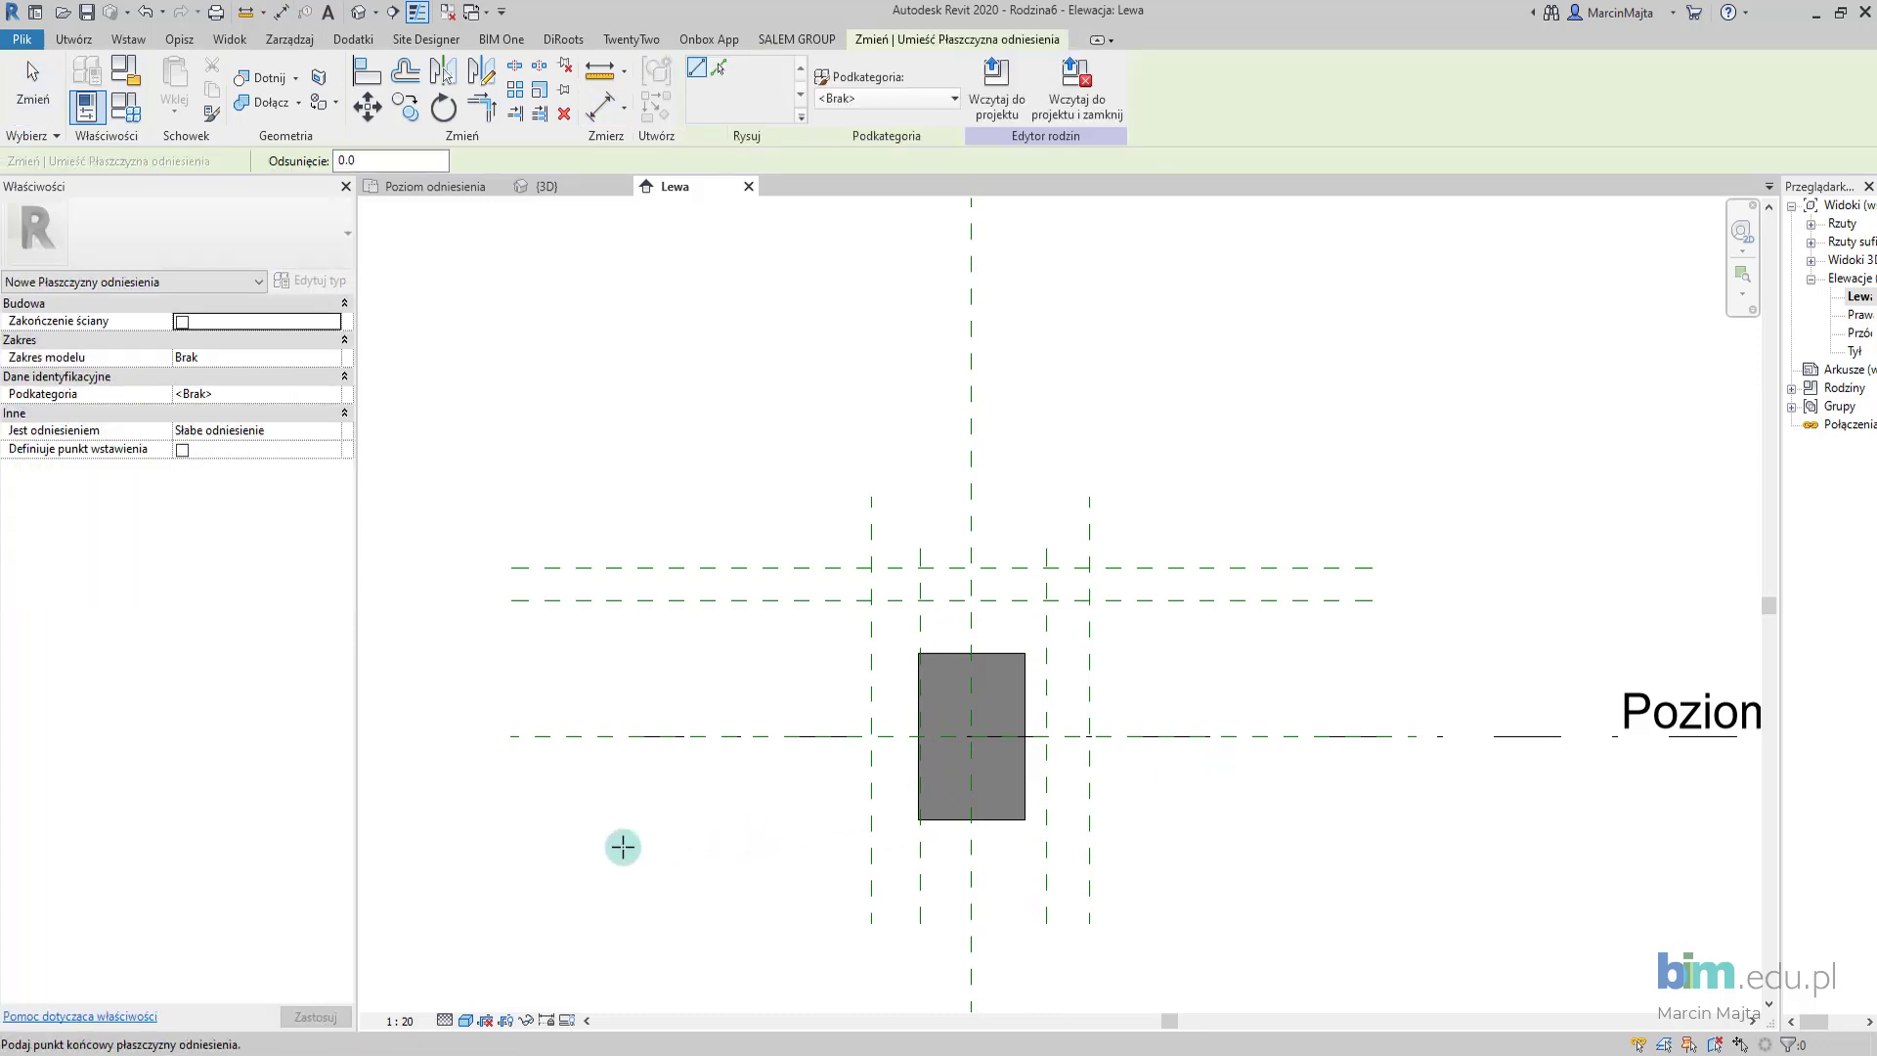
click(618, 847)
click(1183, 836)
key(Escape)
key(Escape)
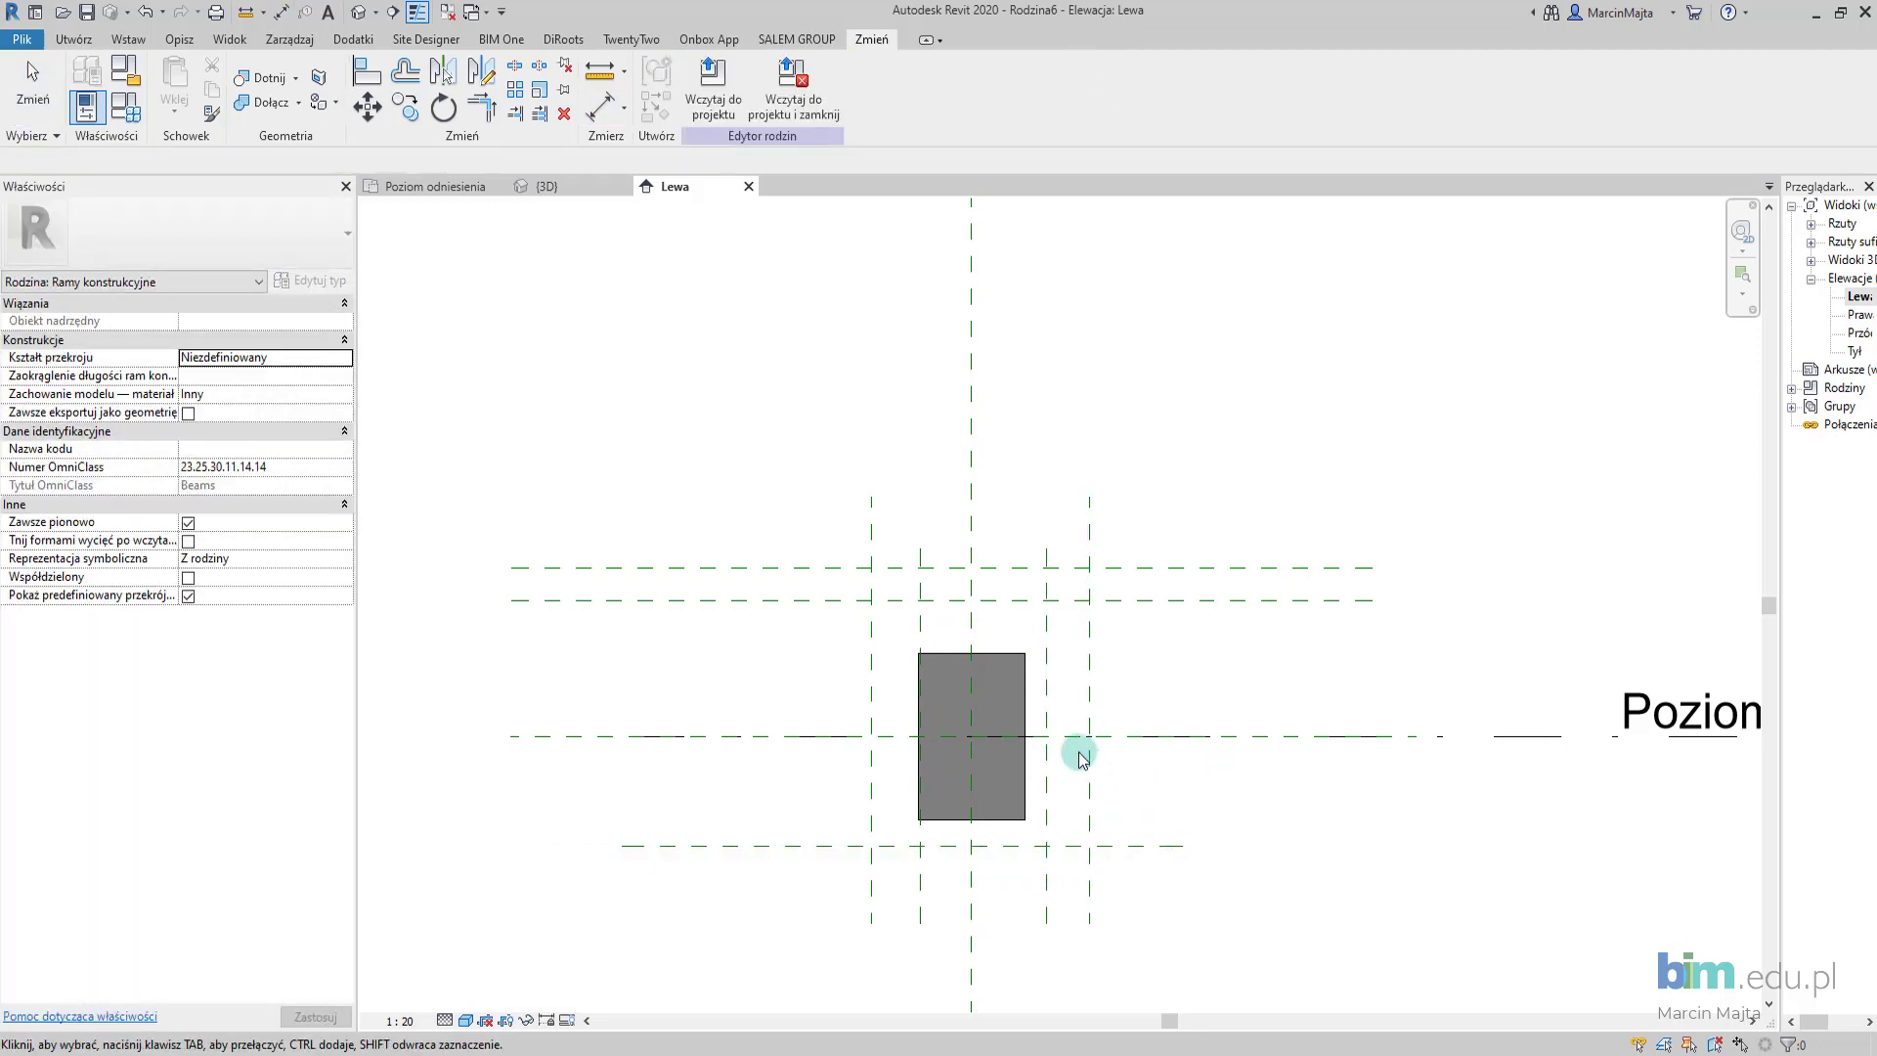
Dimension the outer vertical planes with an EQ chain and a 440 overall width.
key(d)
key(i)
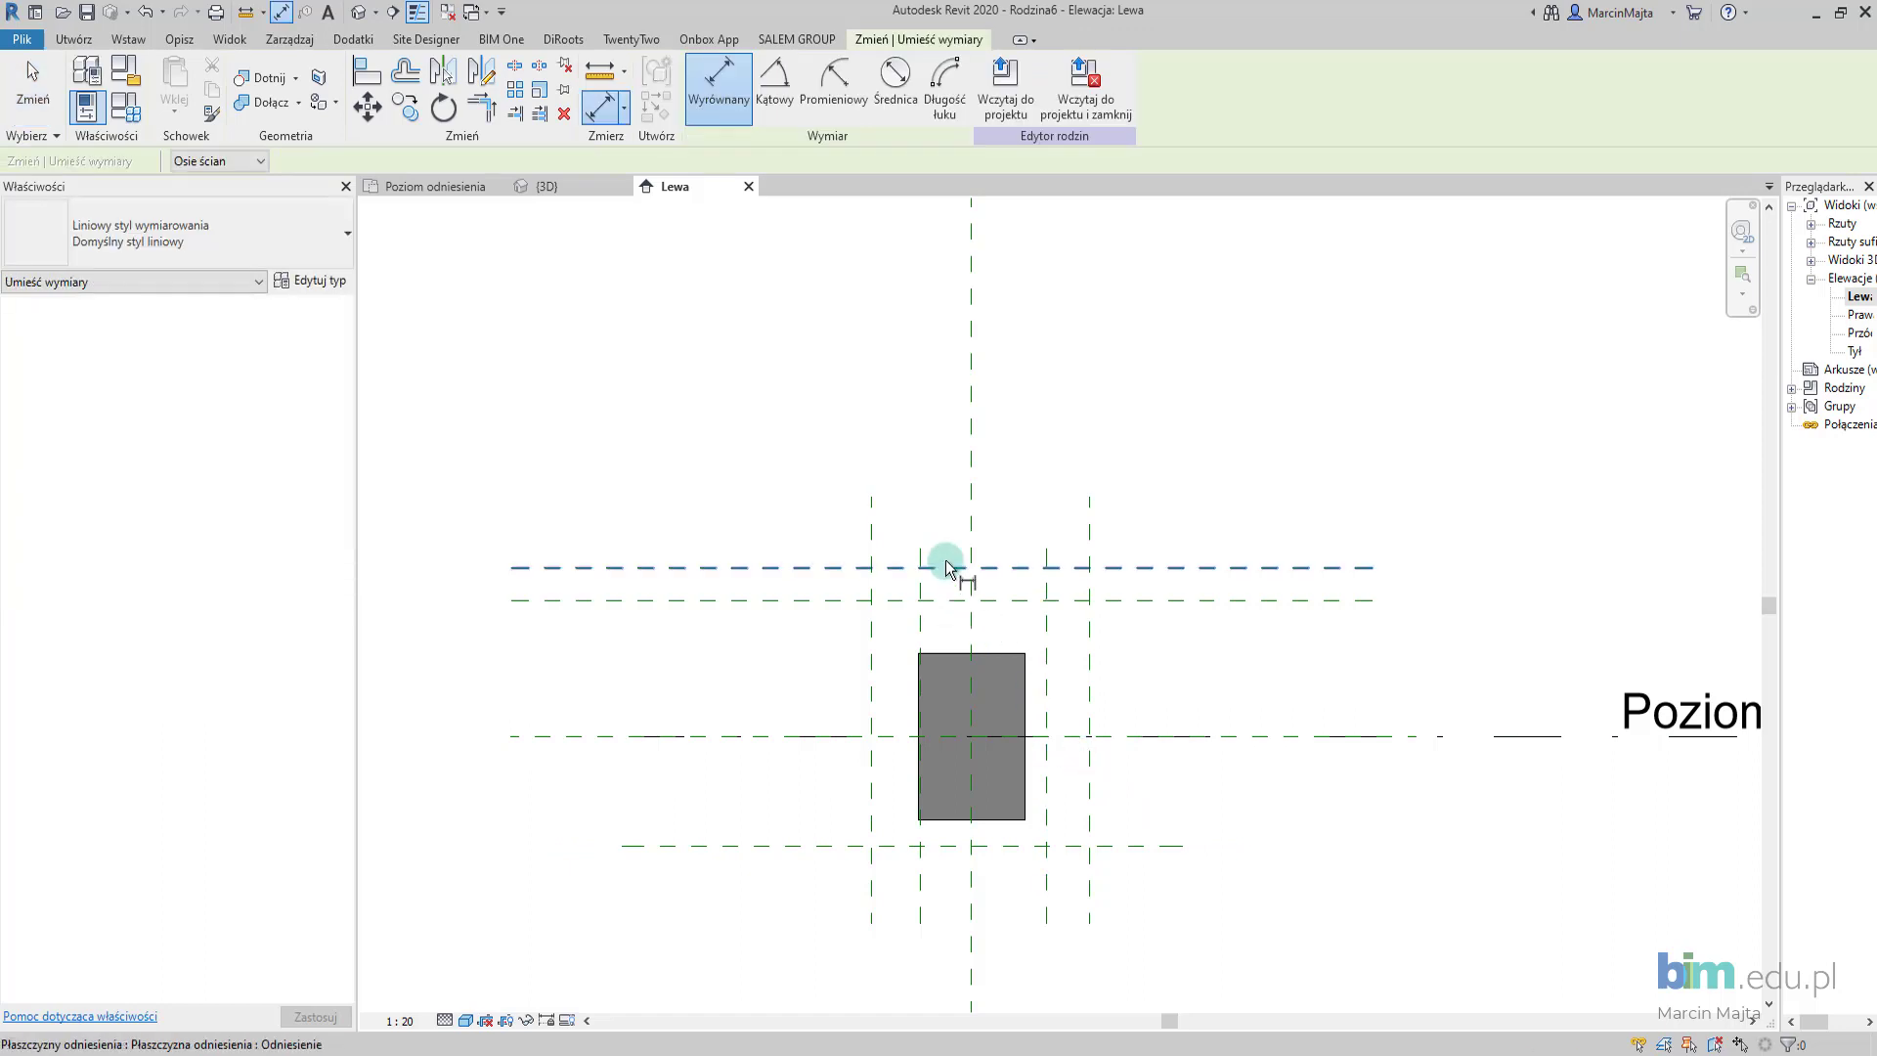
click(873, 519)
click(969, 541)
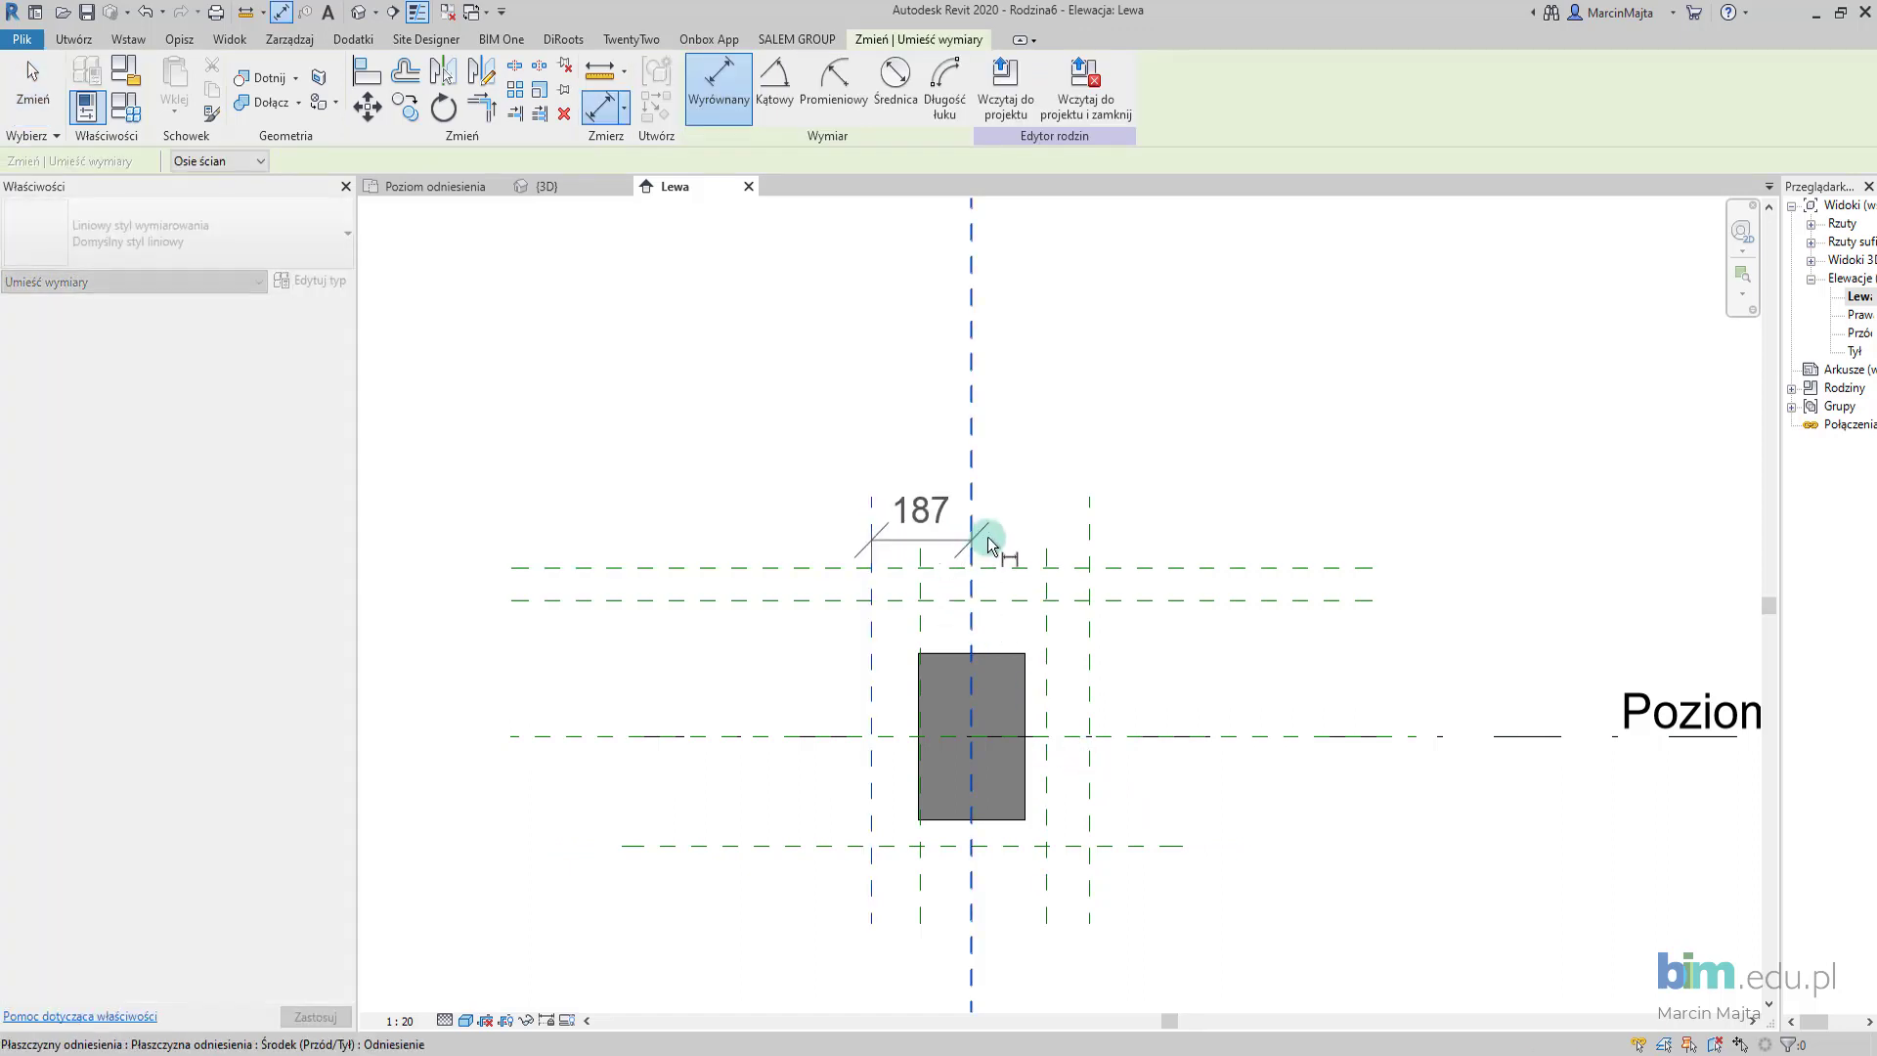
click(1087, 515)
click(1027, 450)
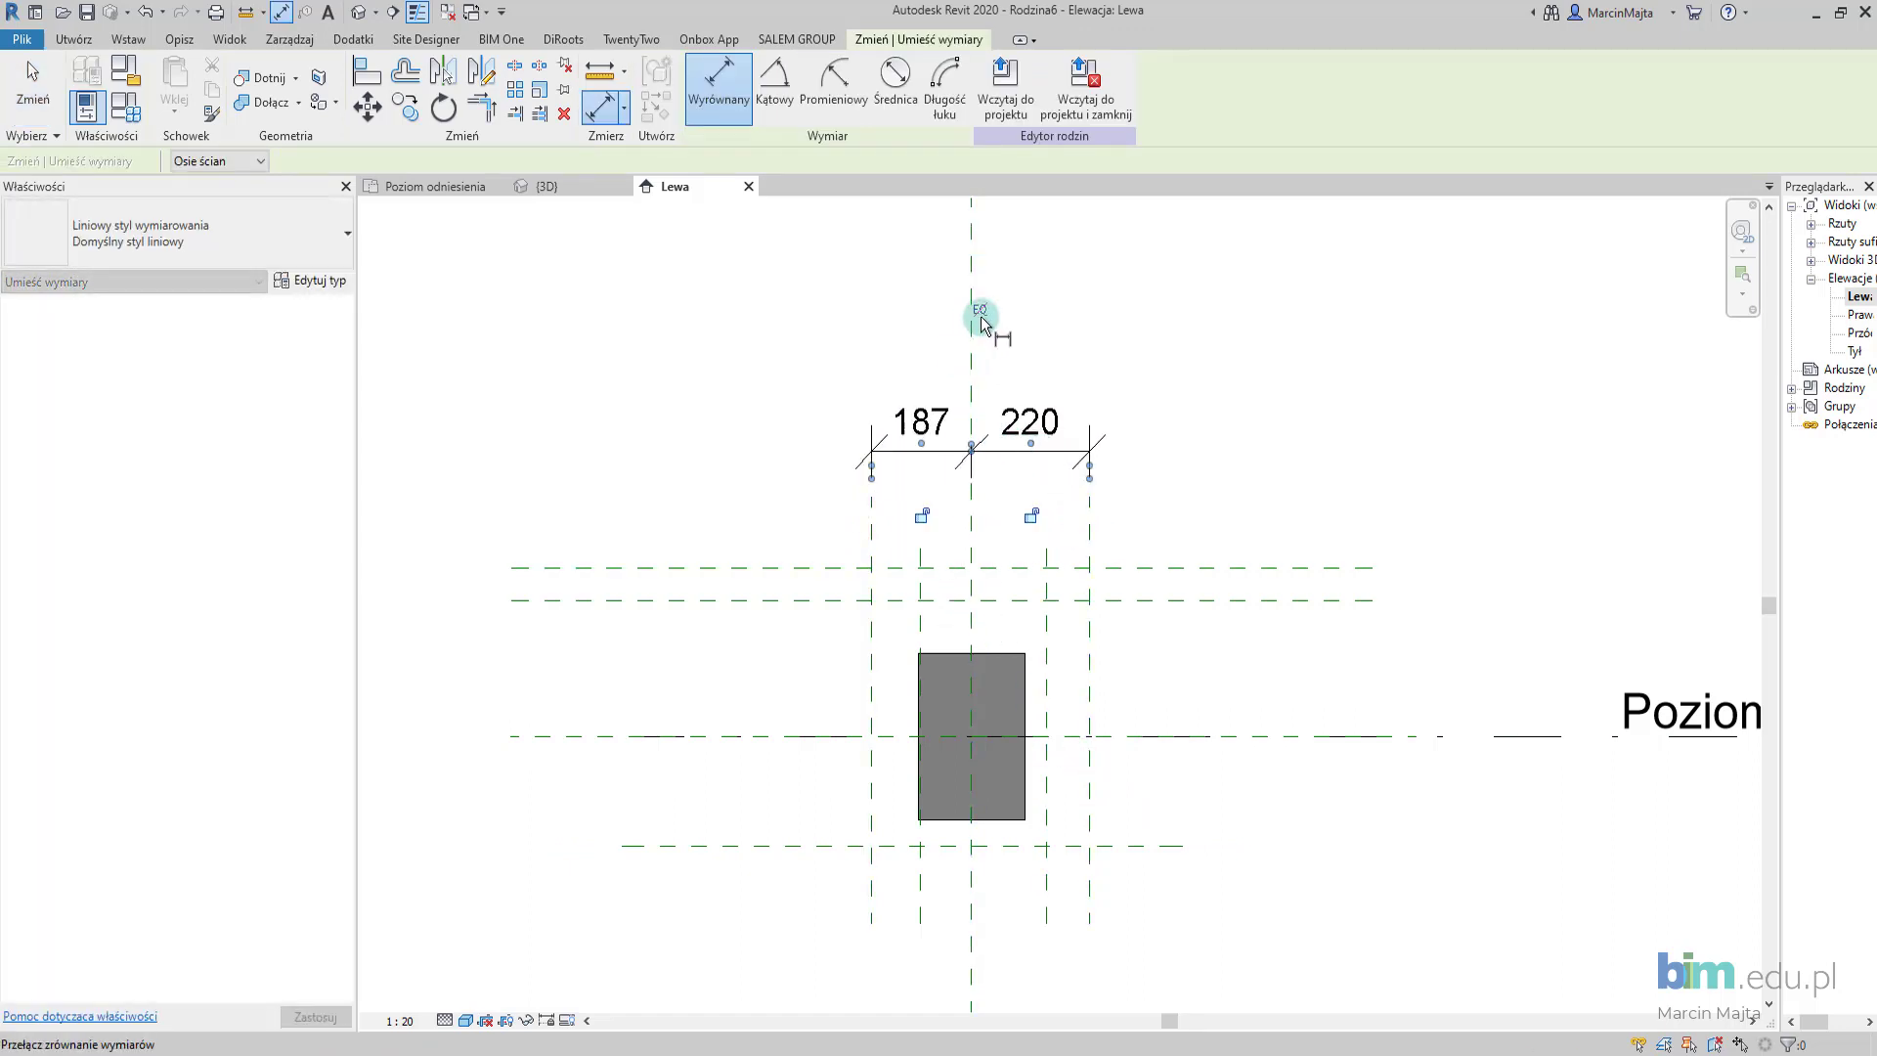
click(980, 310)
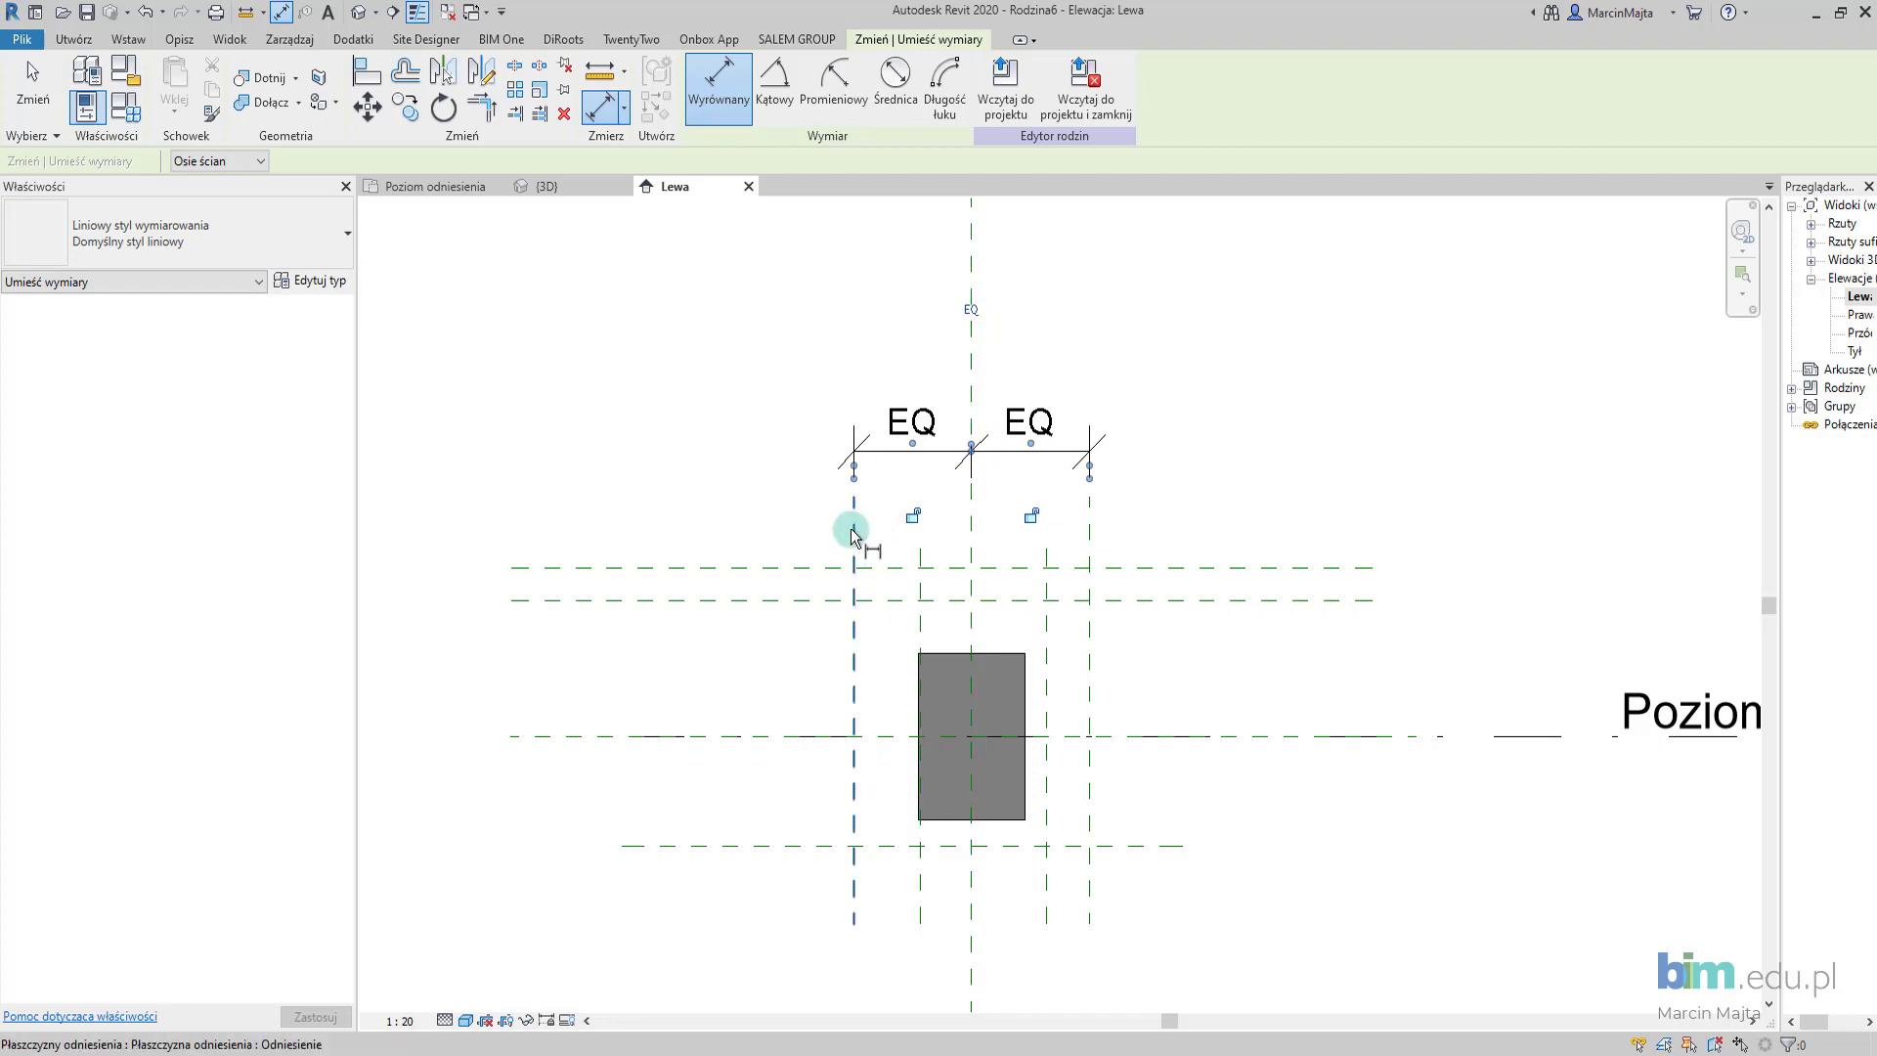
click(852, 535)
click(1085, 537)
click(1076, 377)
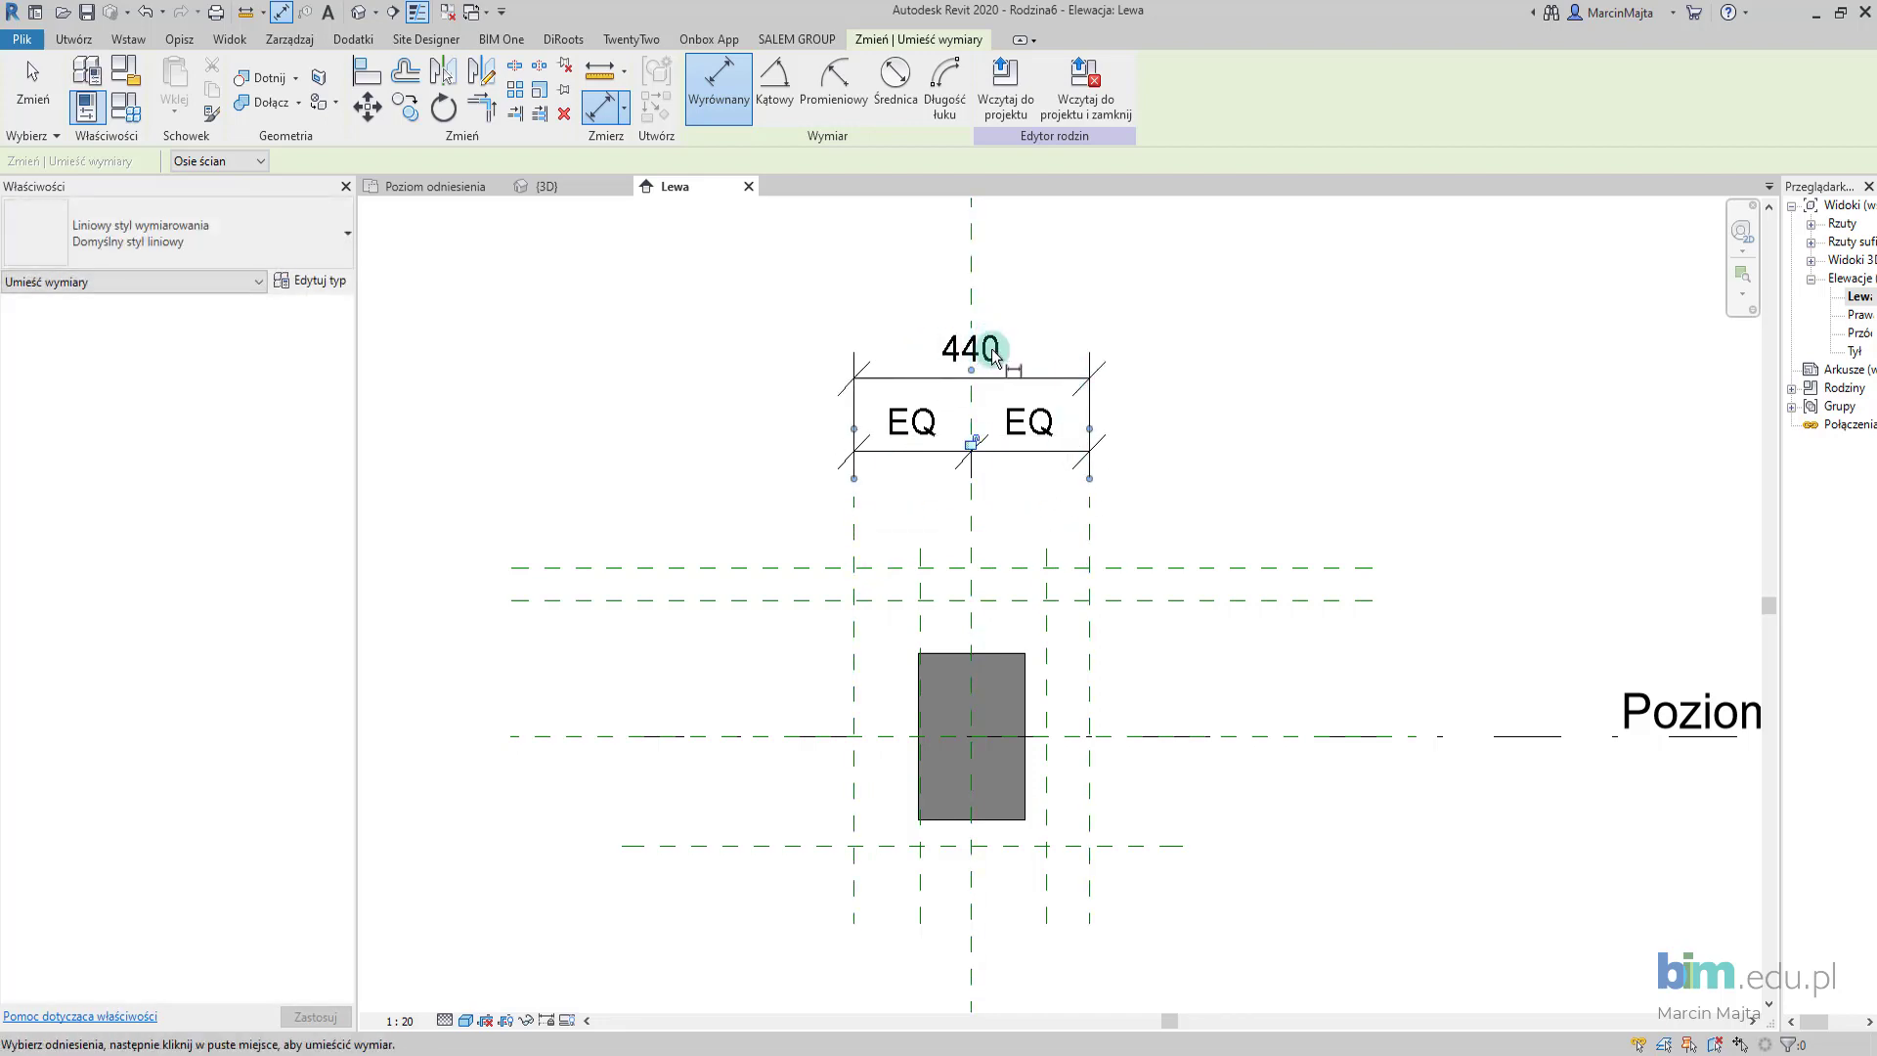
Add the 60 flange thickness dimension and an equalized EQ chain across the web planes.
click(729, 567)
click(723, 600)
click(721, 684)
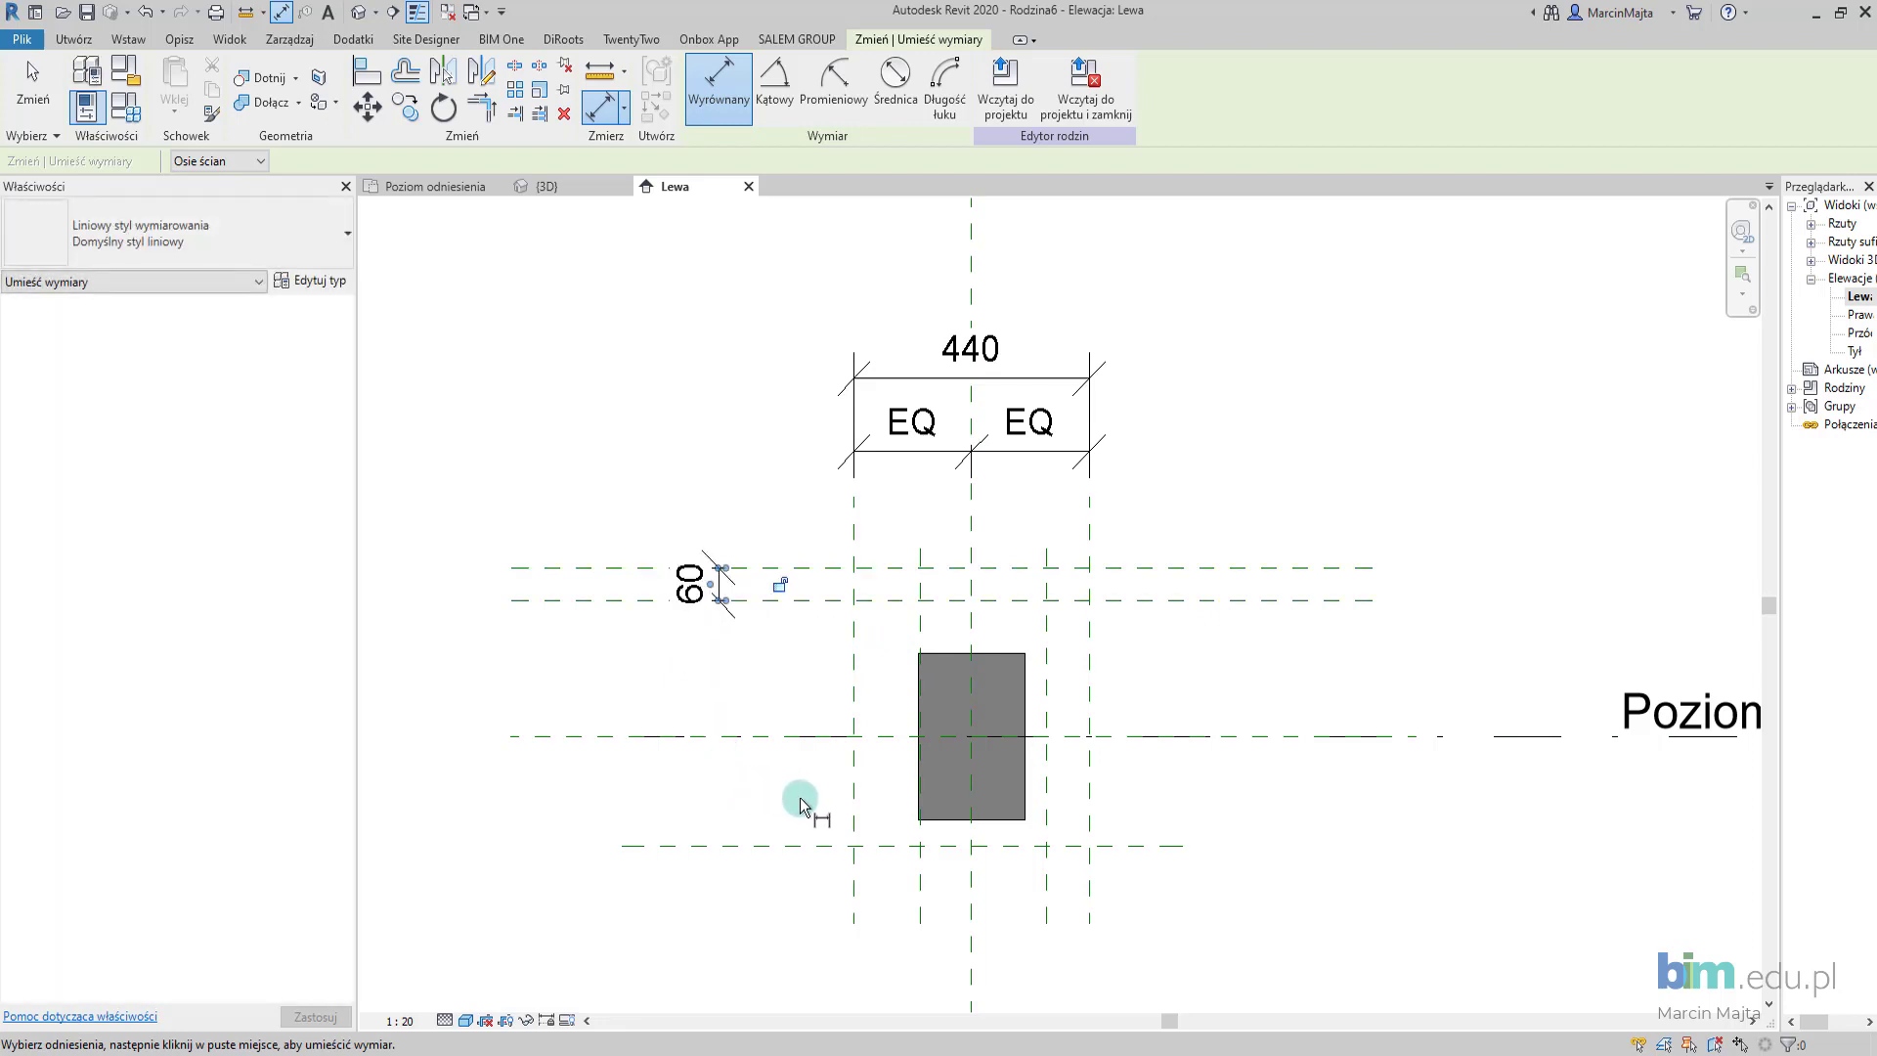
click(924, 901)
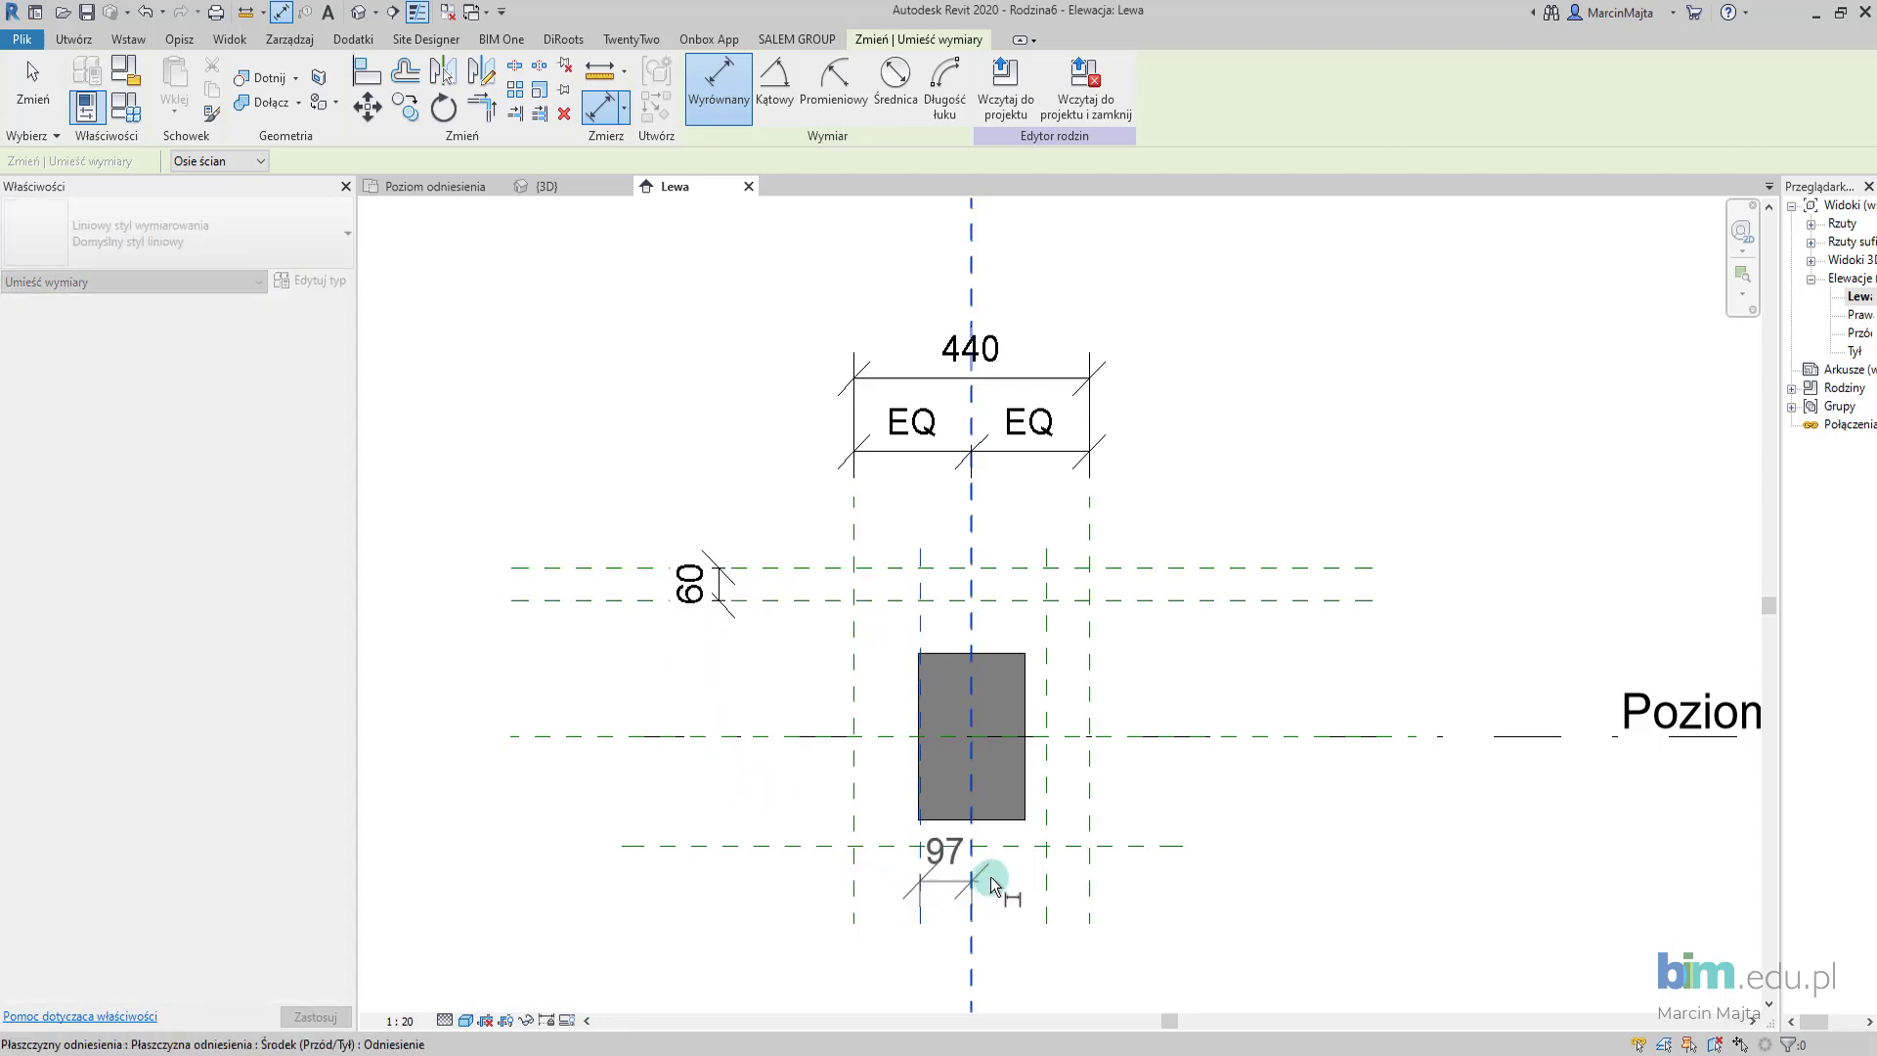
click(1047, 871)
click(1007, 895)
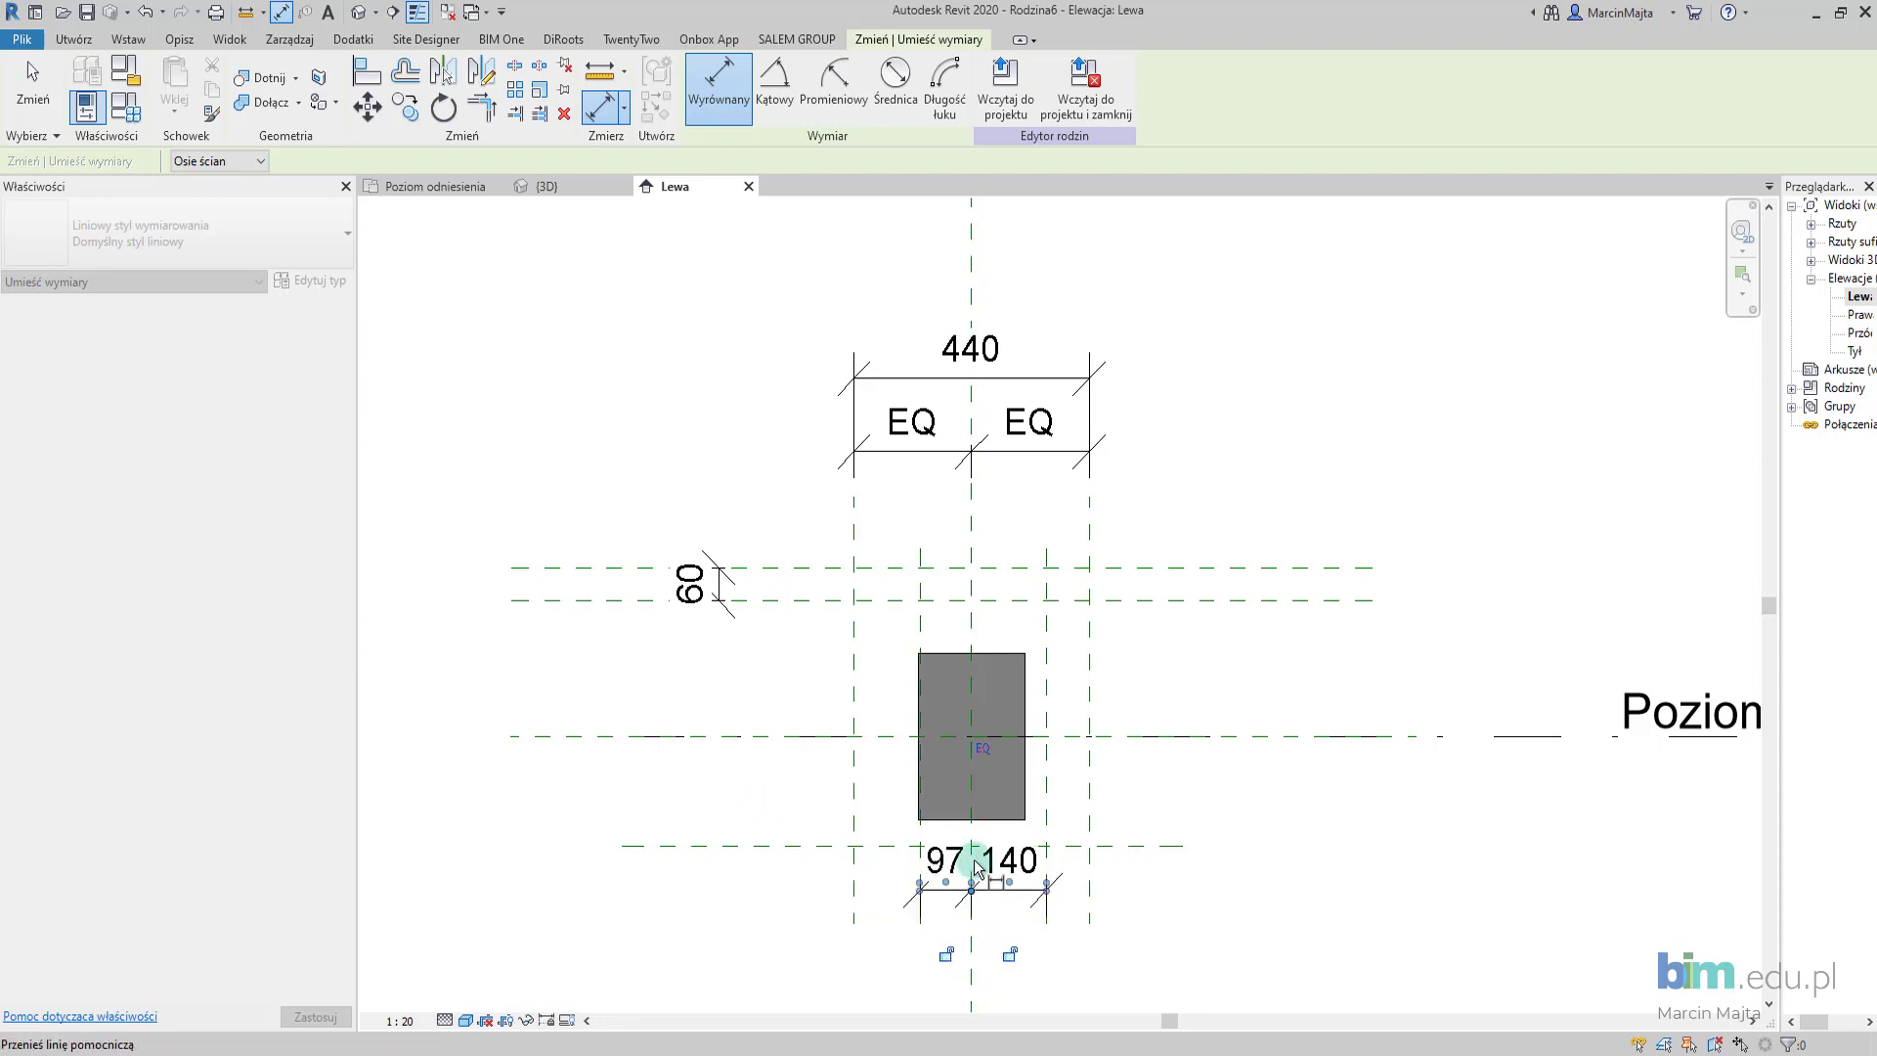
click(972, 750)
Add the 280 web width dimension between the inner vertical planes.
middle_drag(1010, 833, 1030, 698)
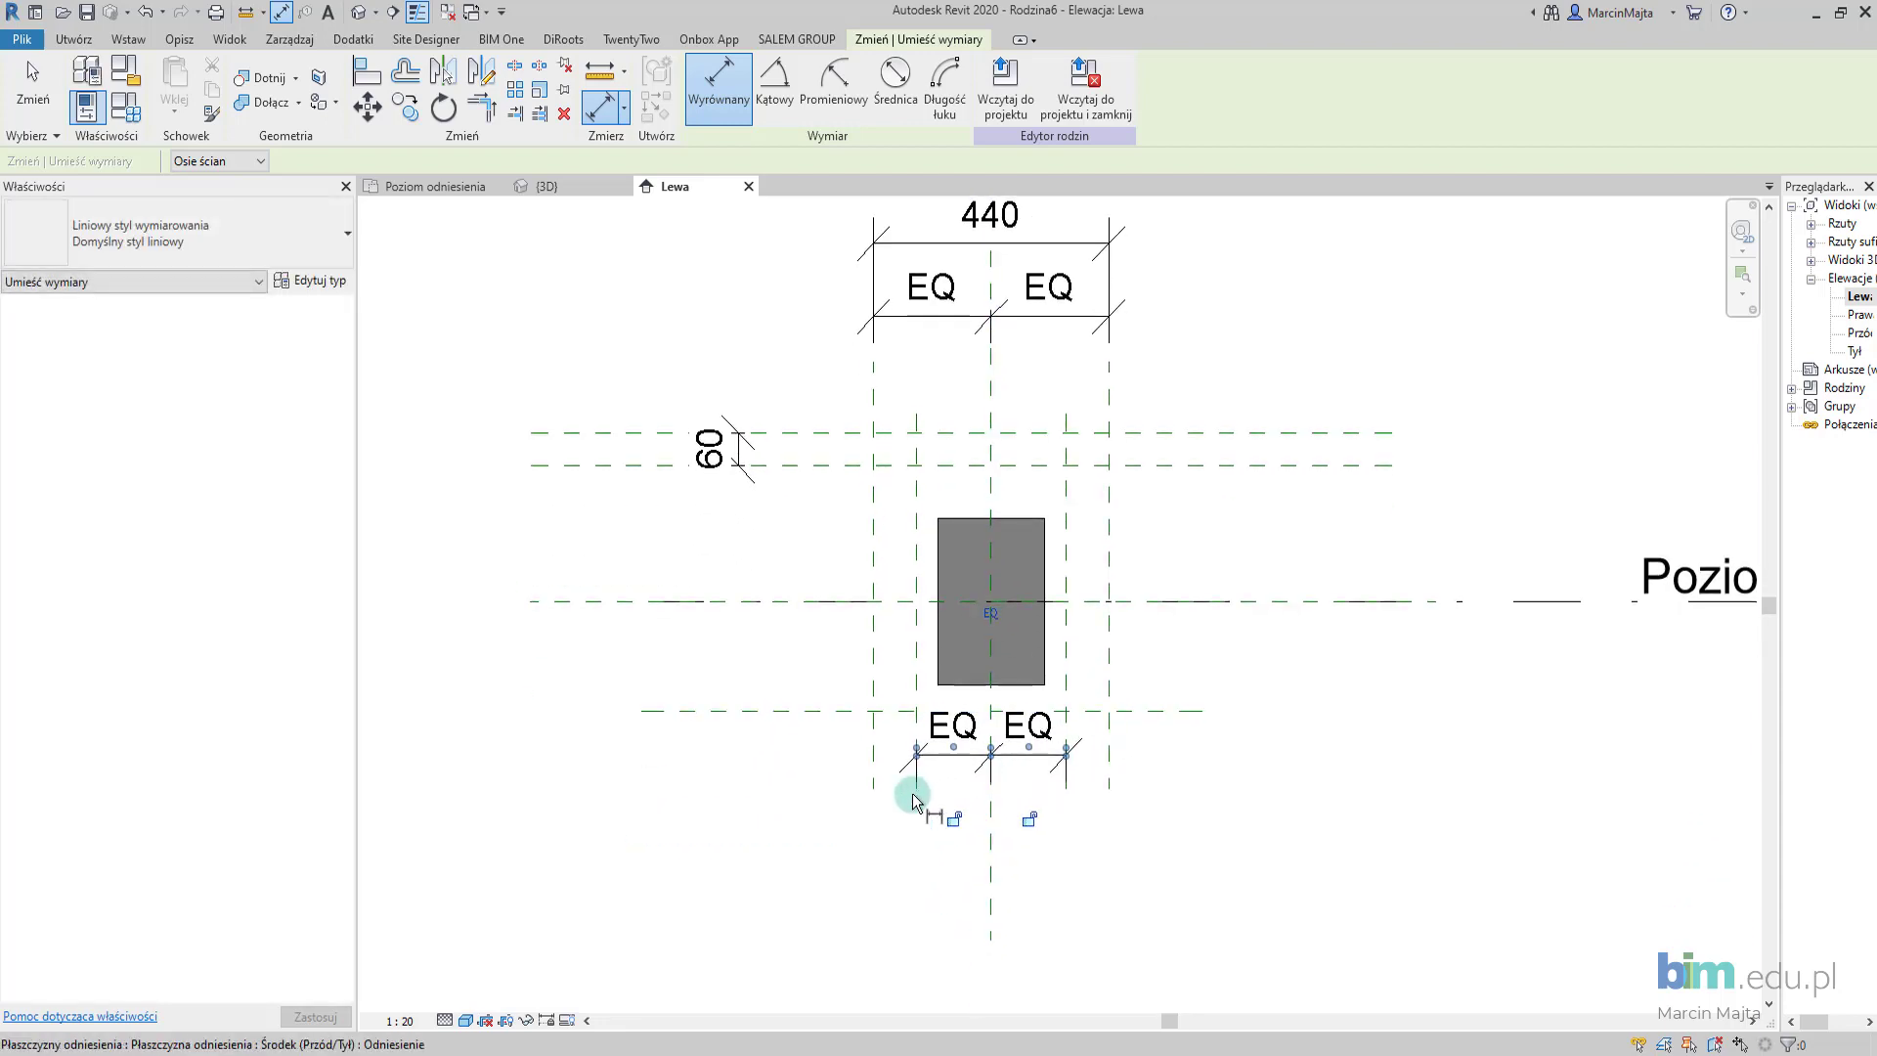
click(916, 801)
click(1064, 775)
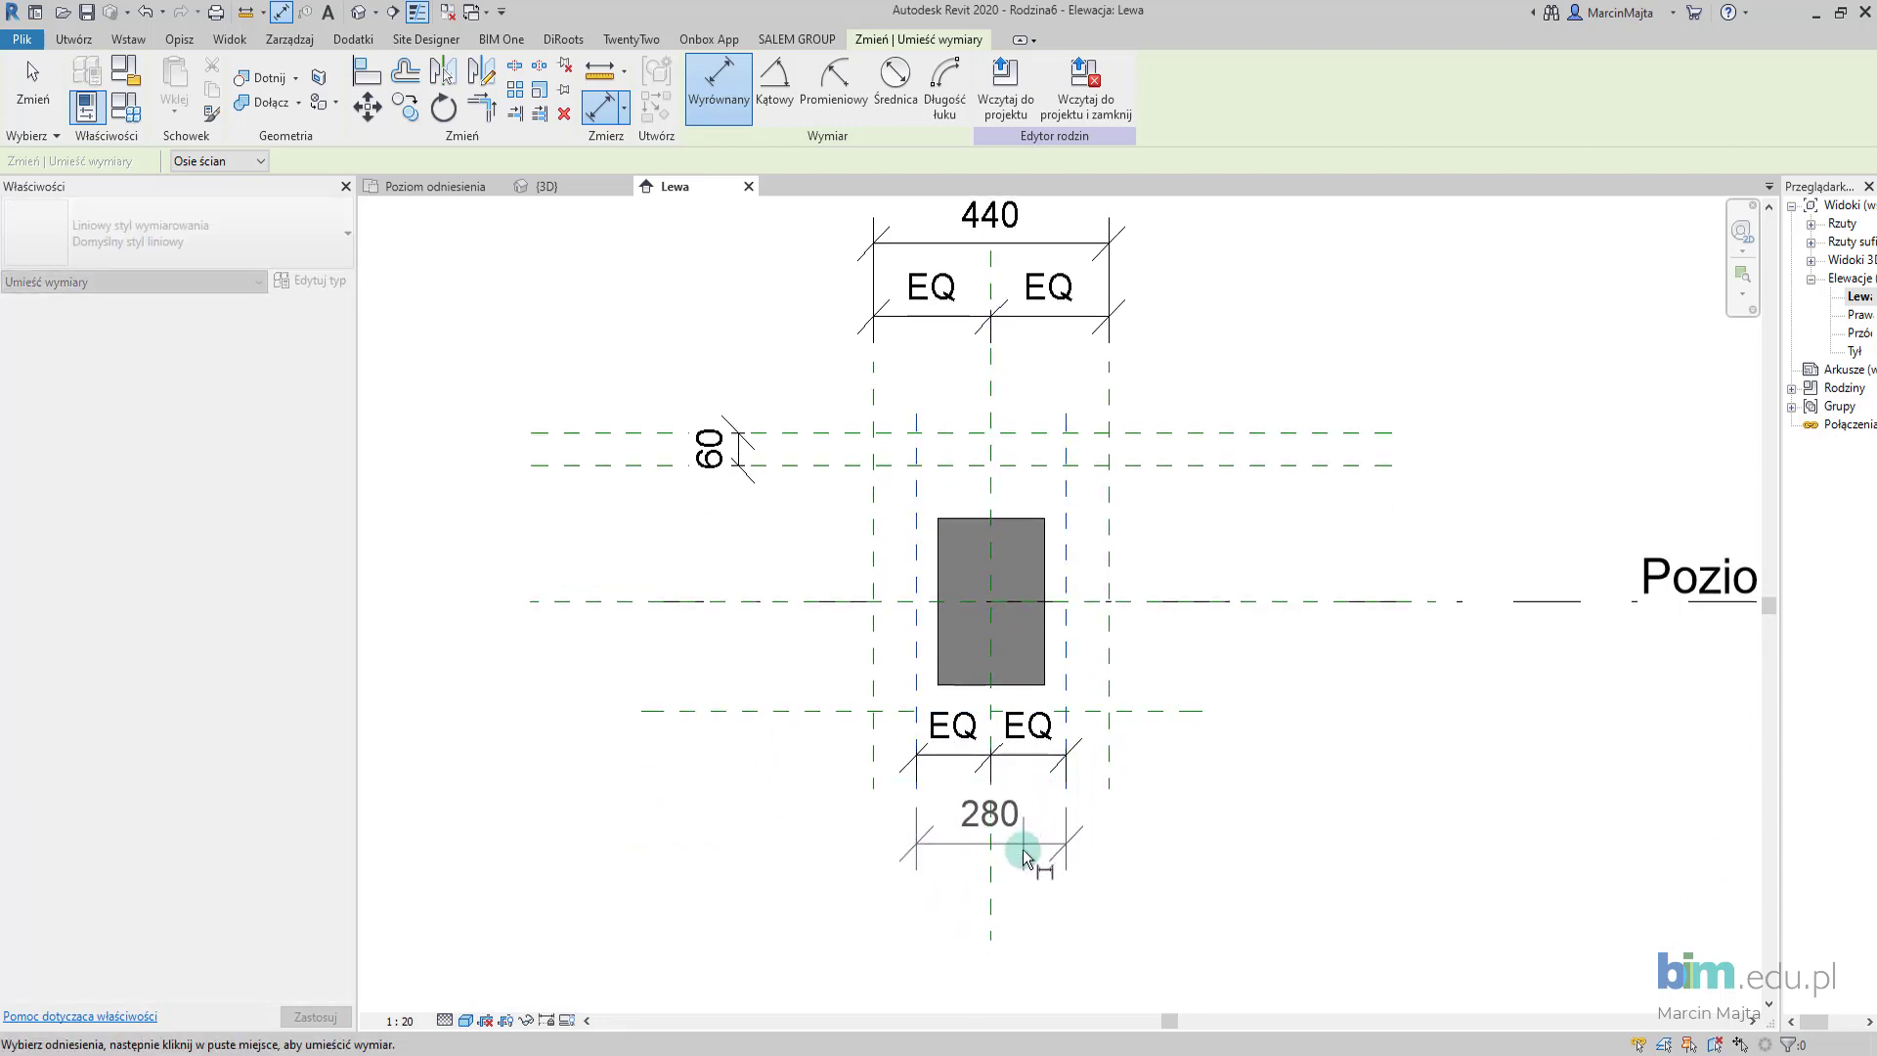
click(1031, 852)
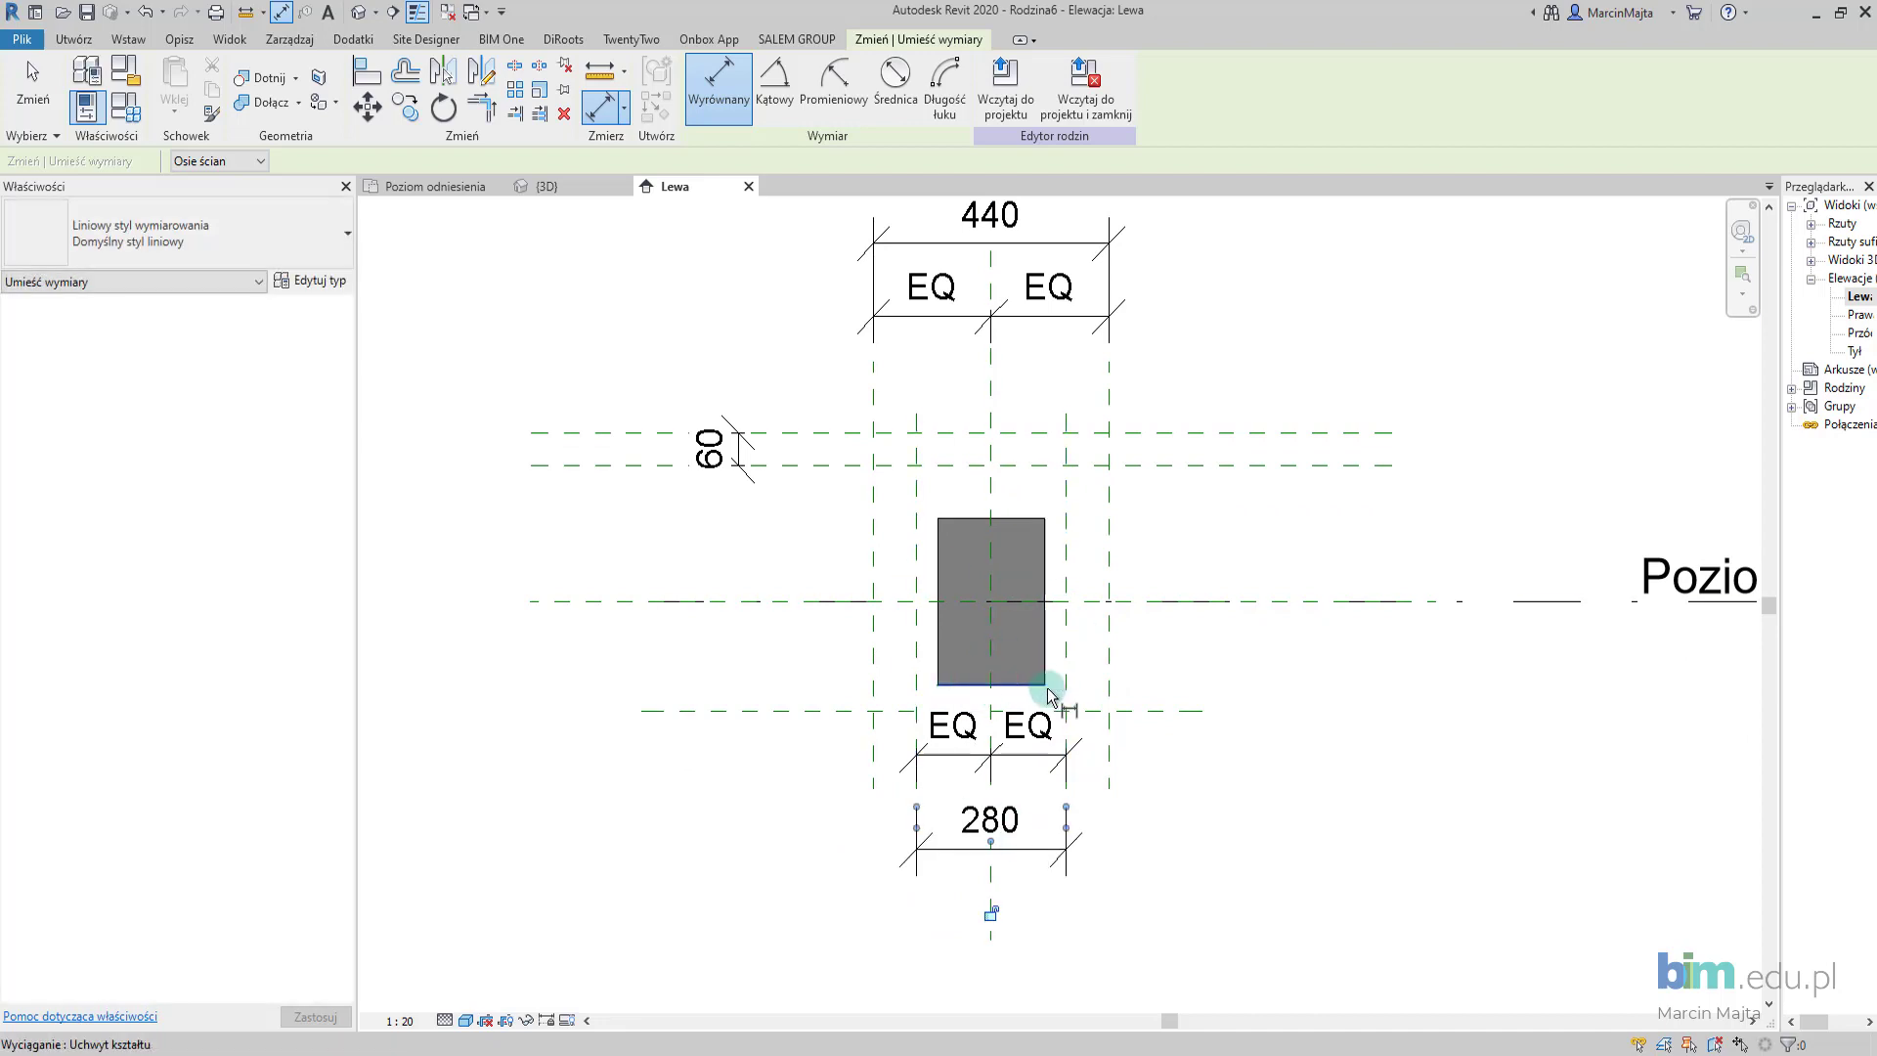
scroll(954, 661, down, 2)
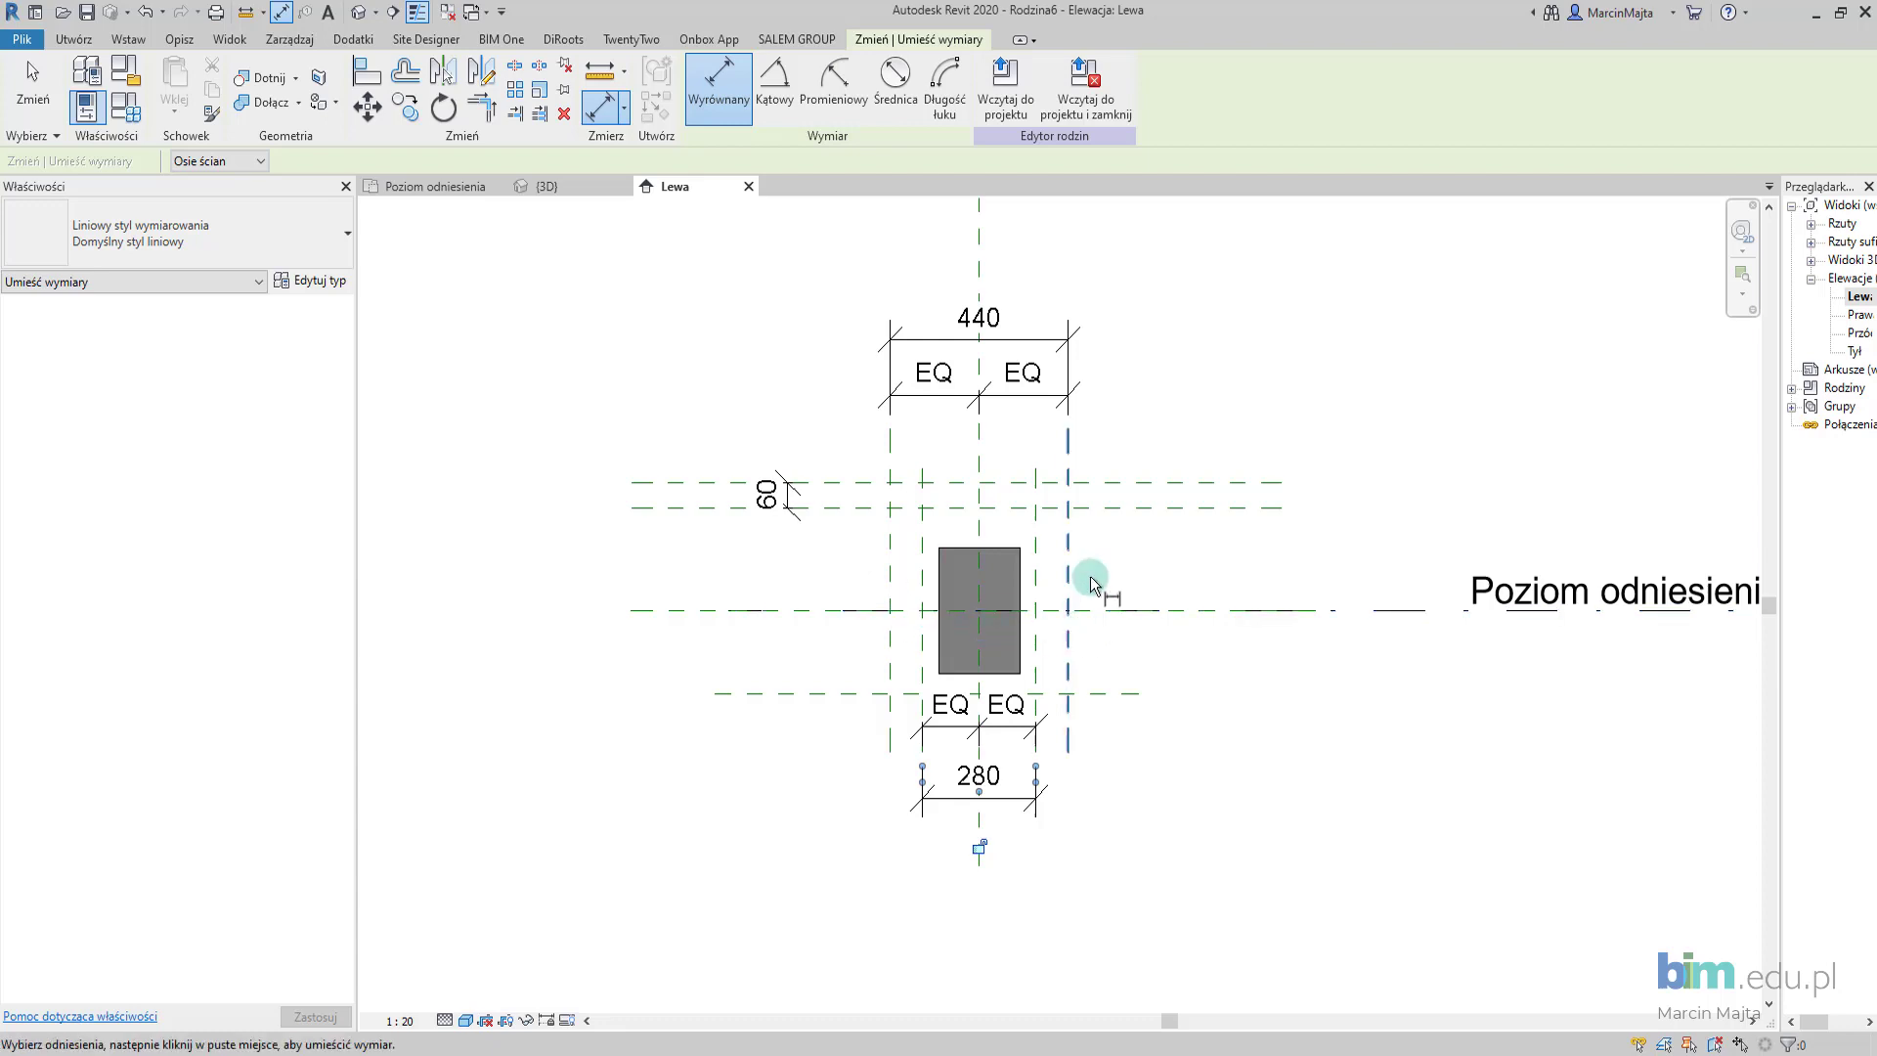
Add a 503 overall height dimension and an EQ/EQ vertical chain about the middle plane.
click(1093, 694)
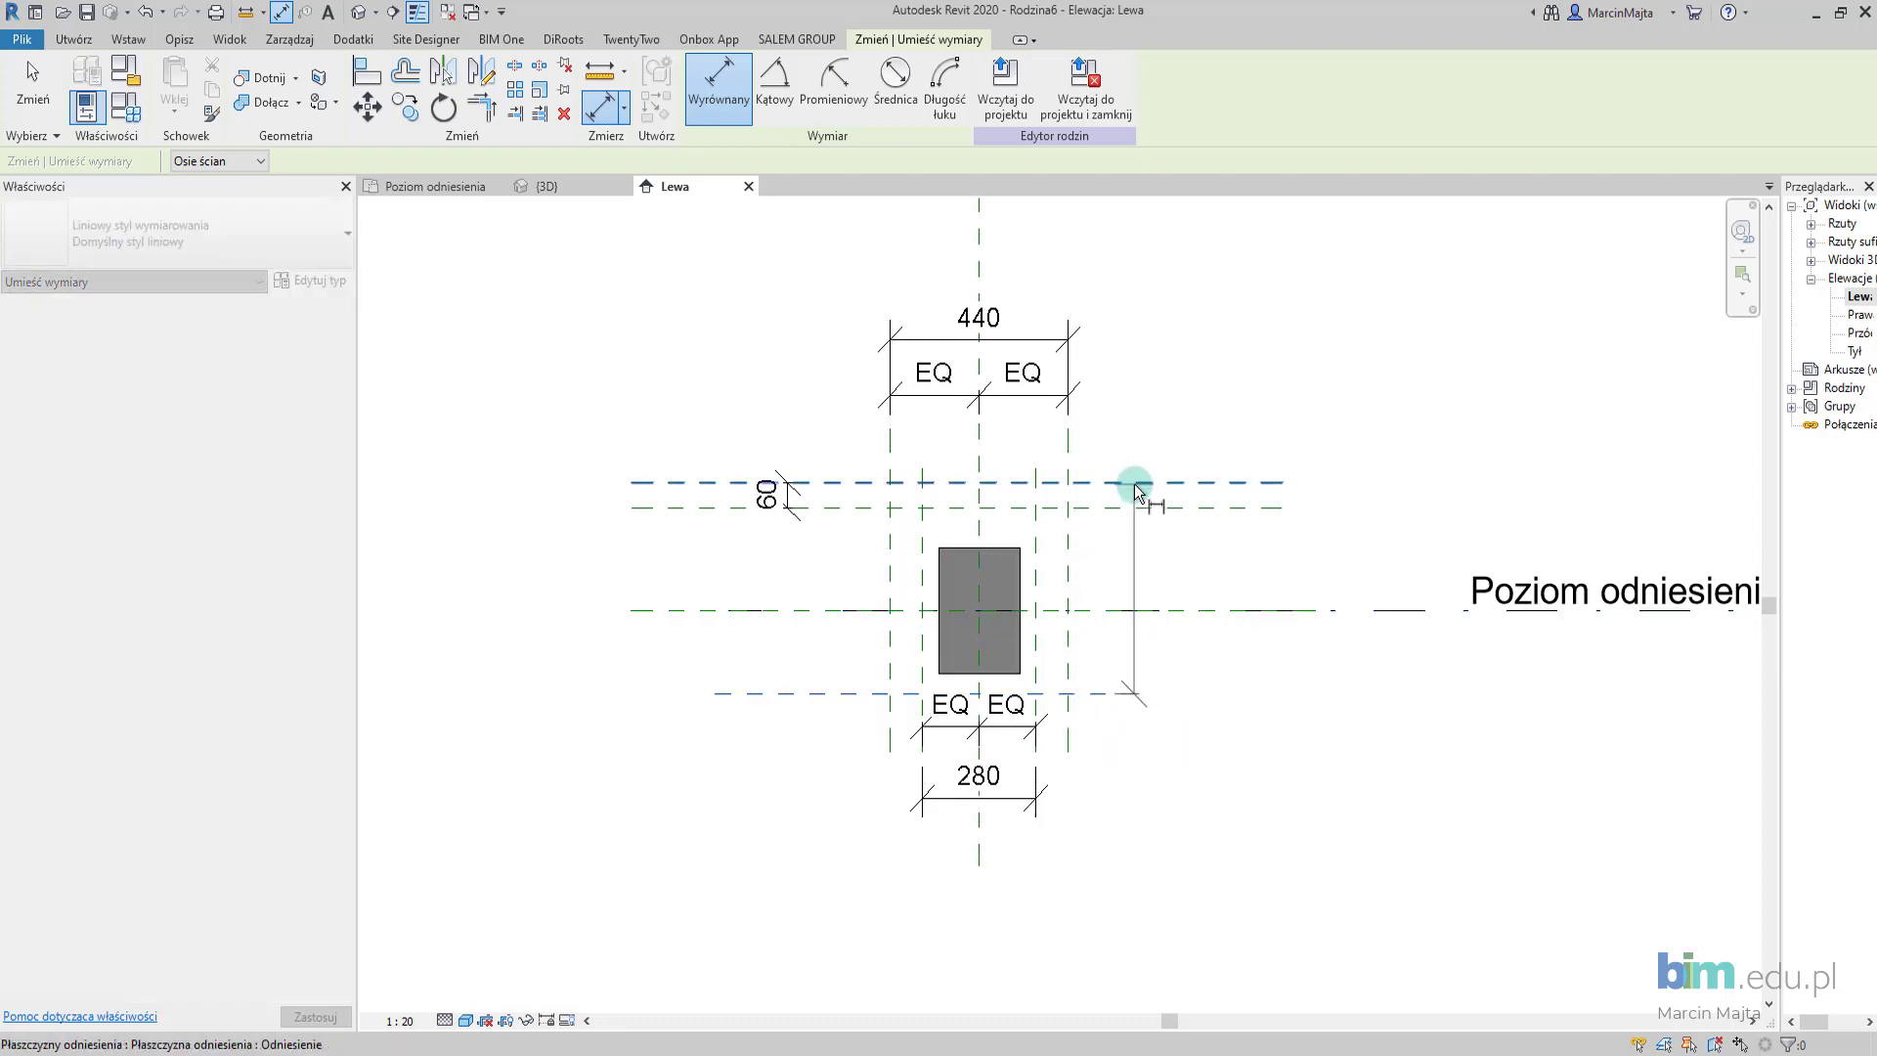
click(1135, 483)
click(1178, 590)
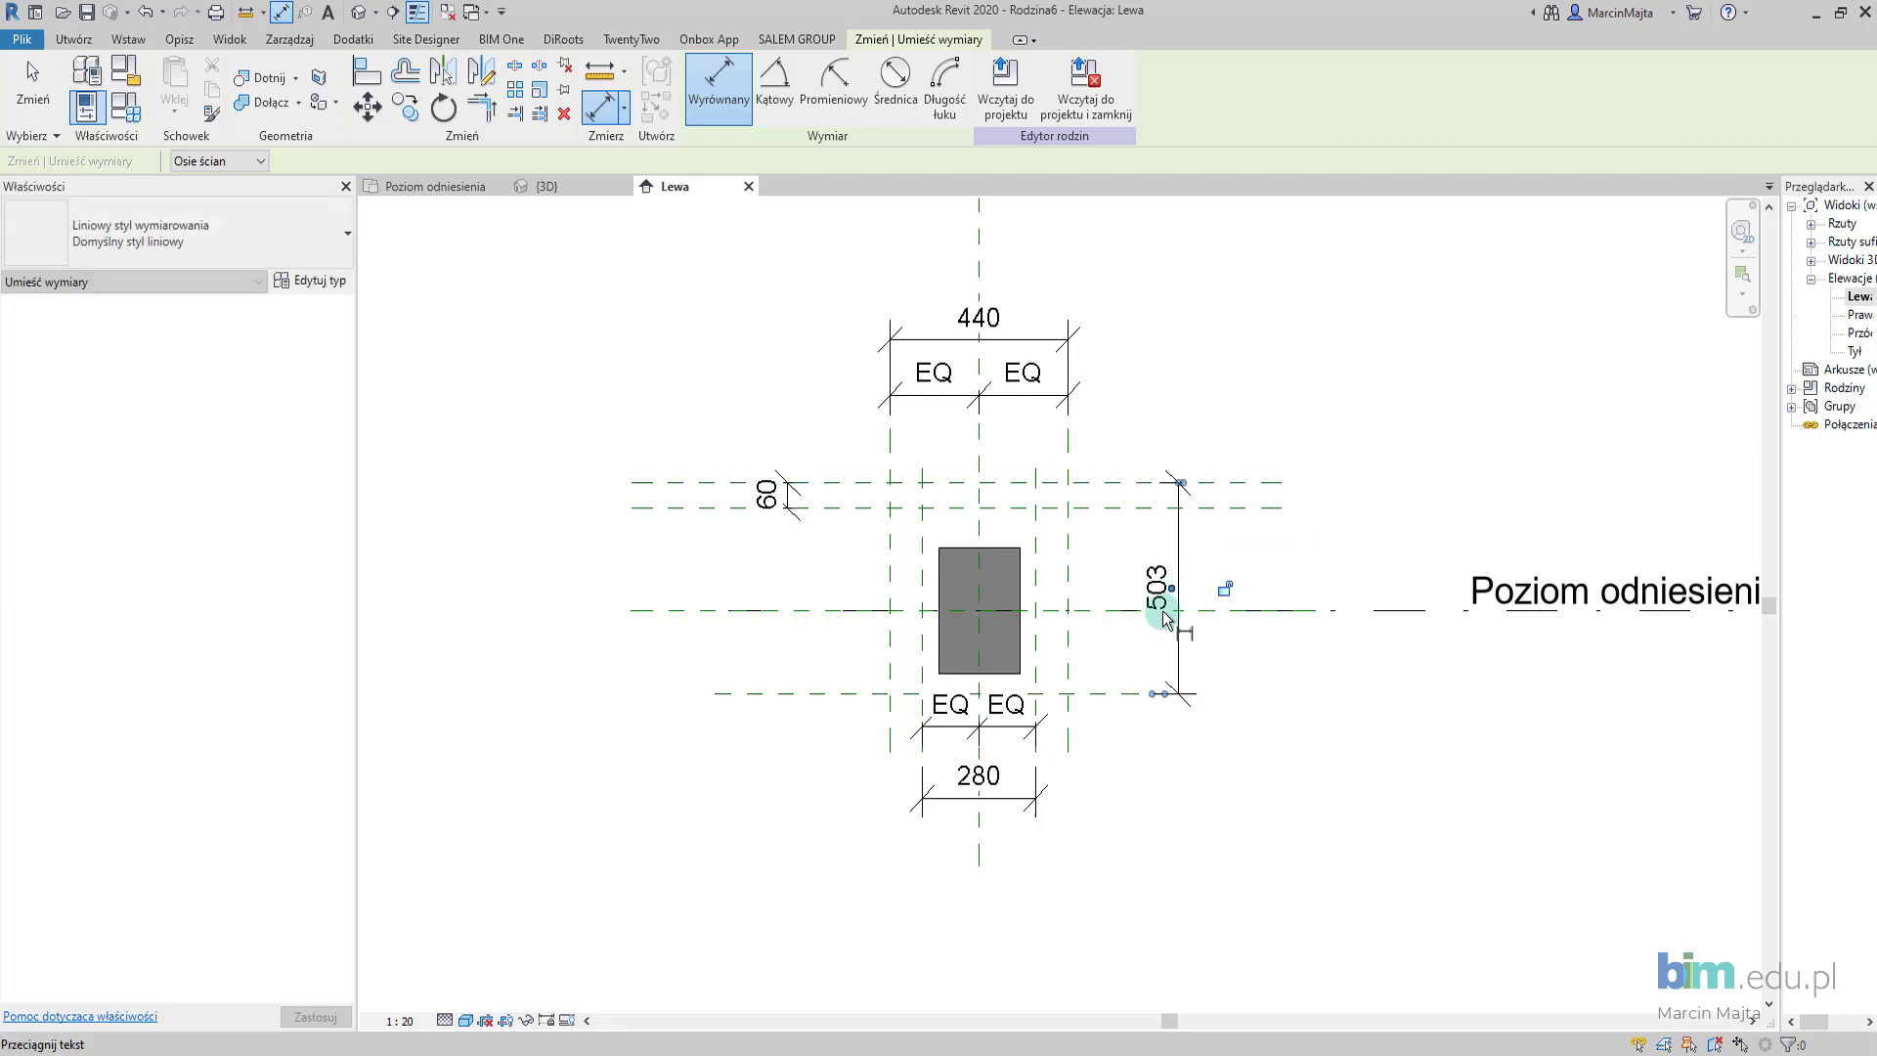
click(1102, 694)
click(1096, 610)
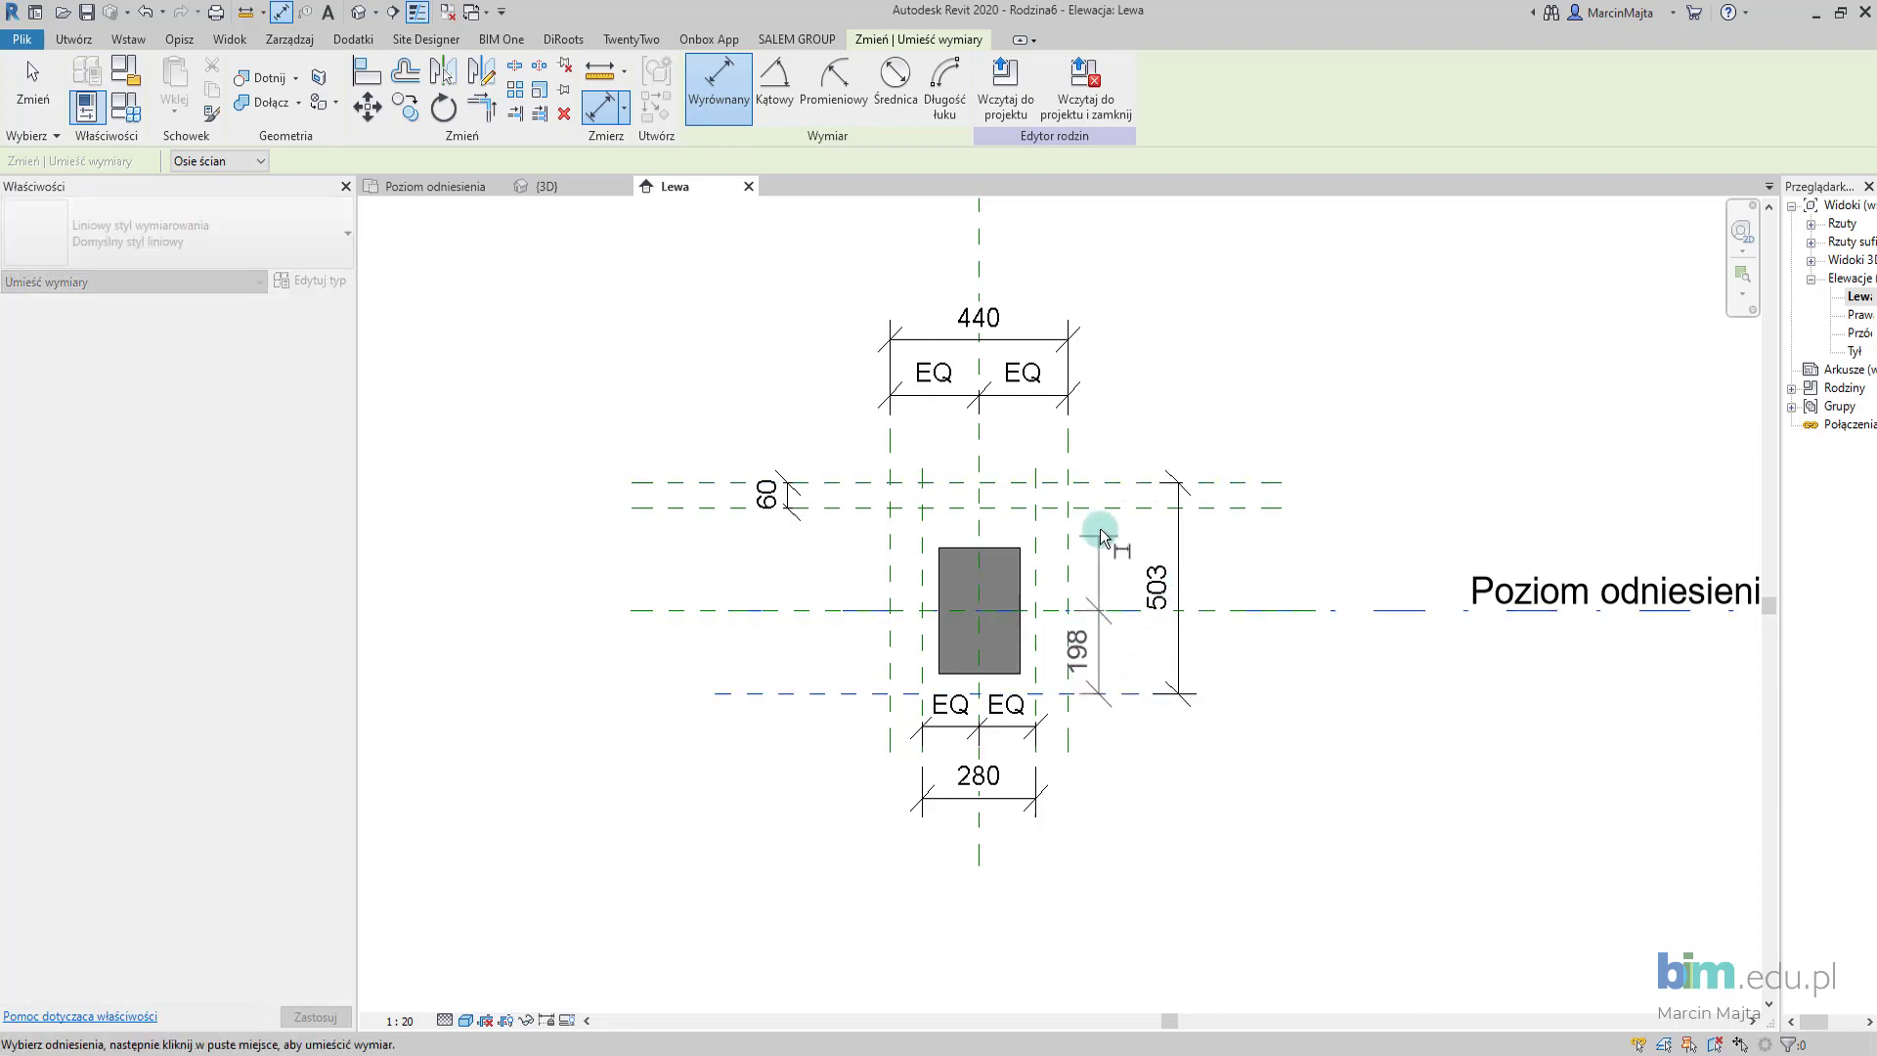
click(1098, 507)
click(1104, 574)
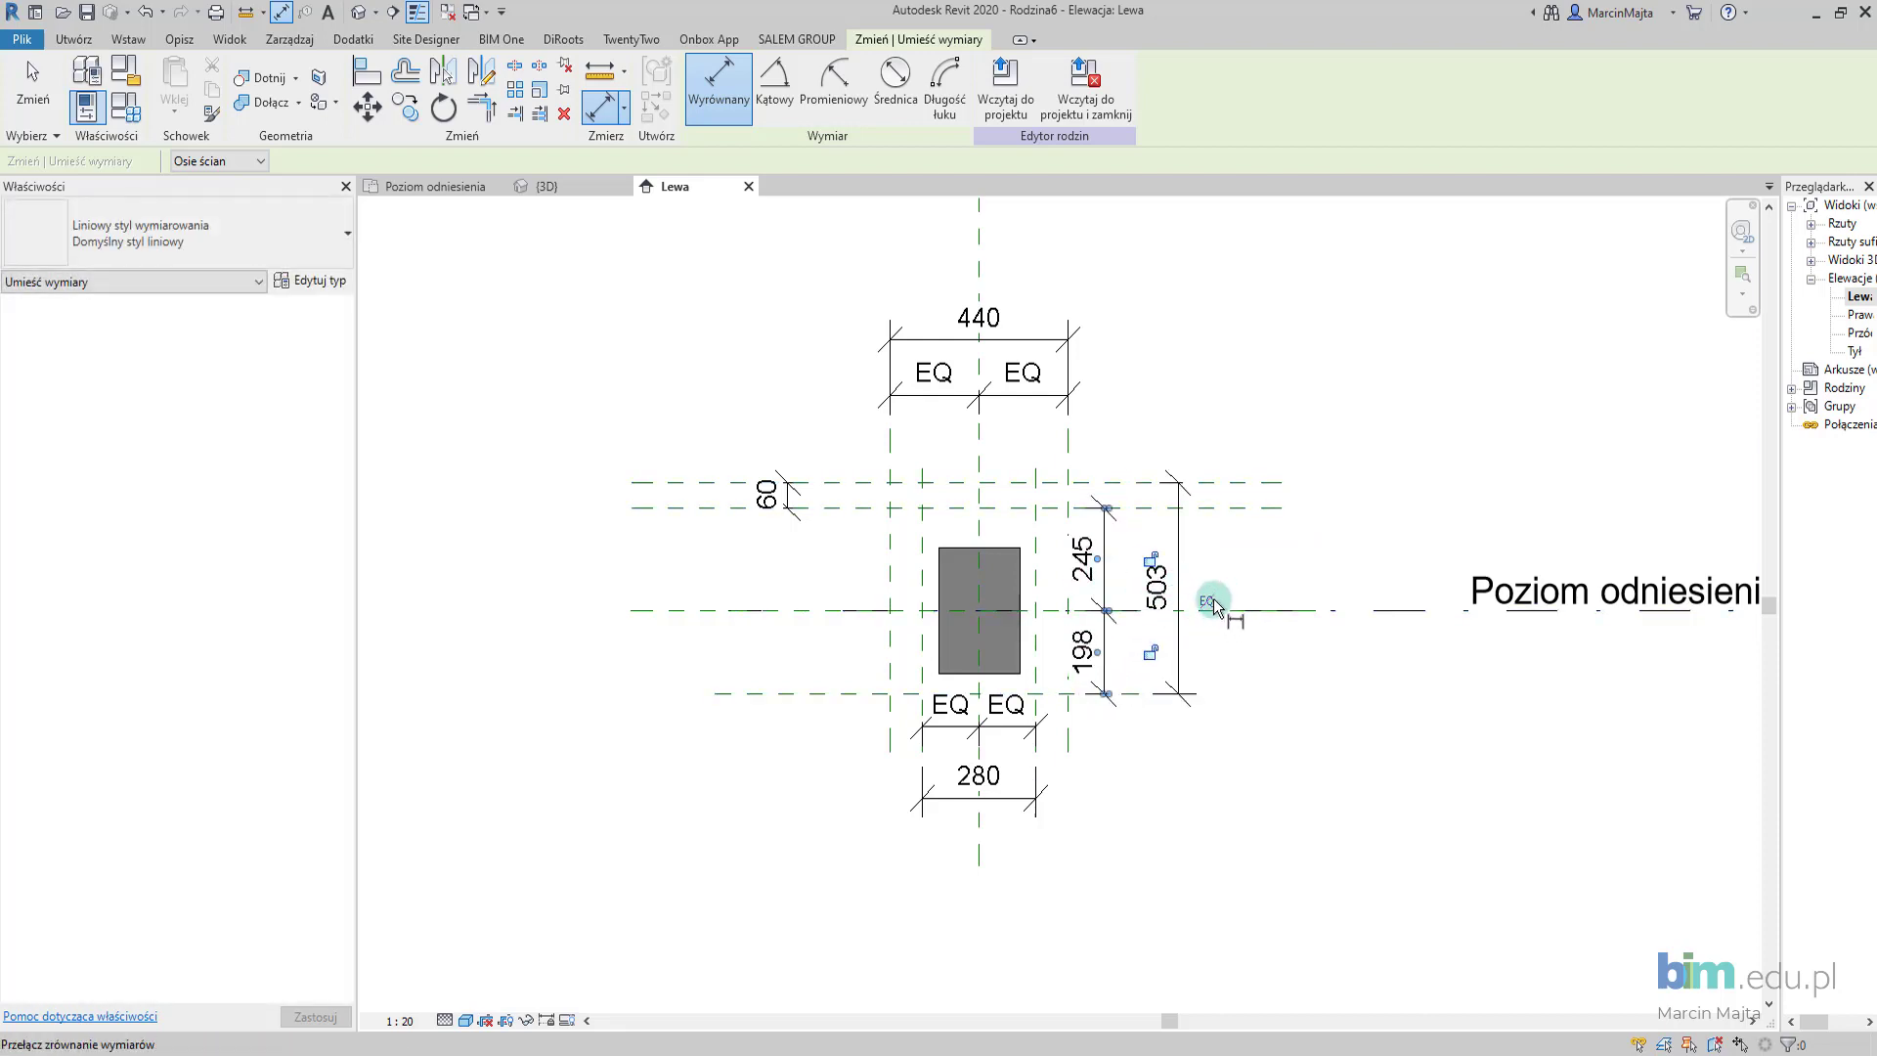
click(1206, 610)
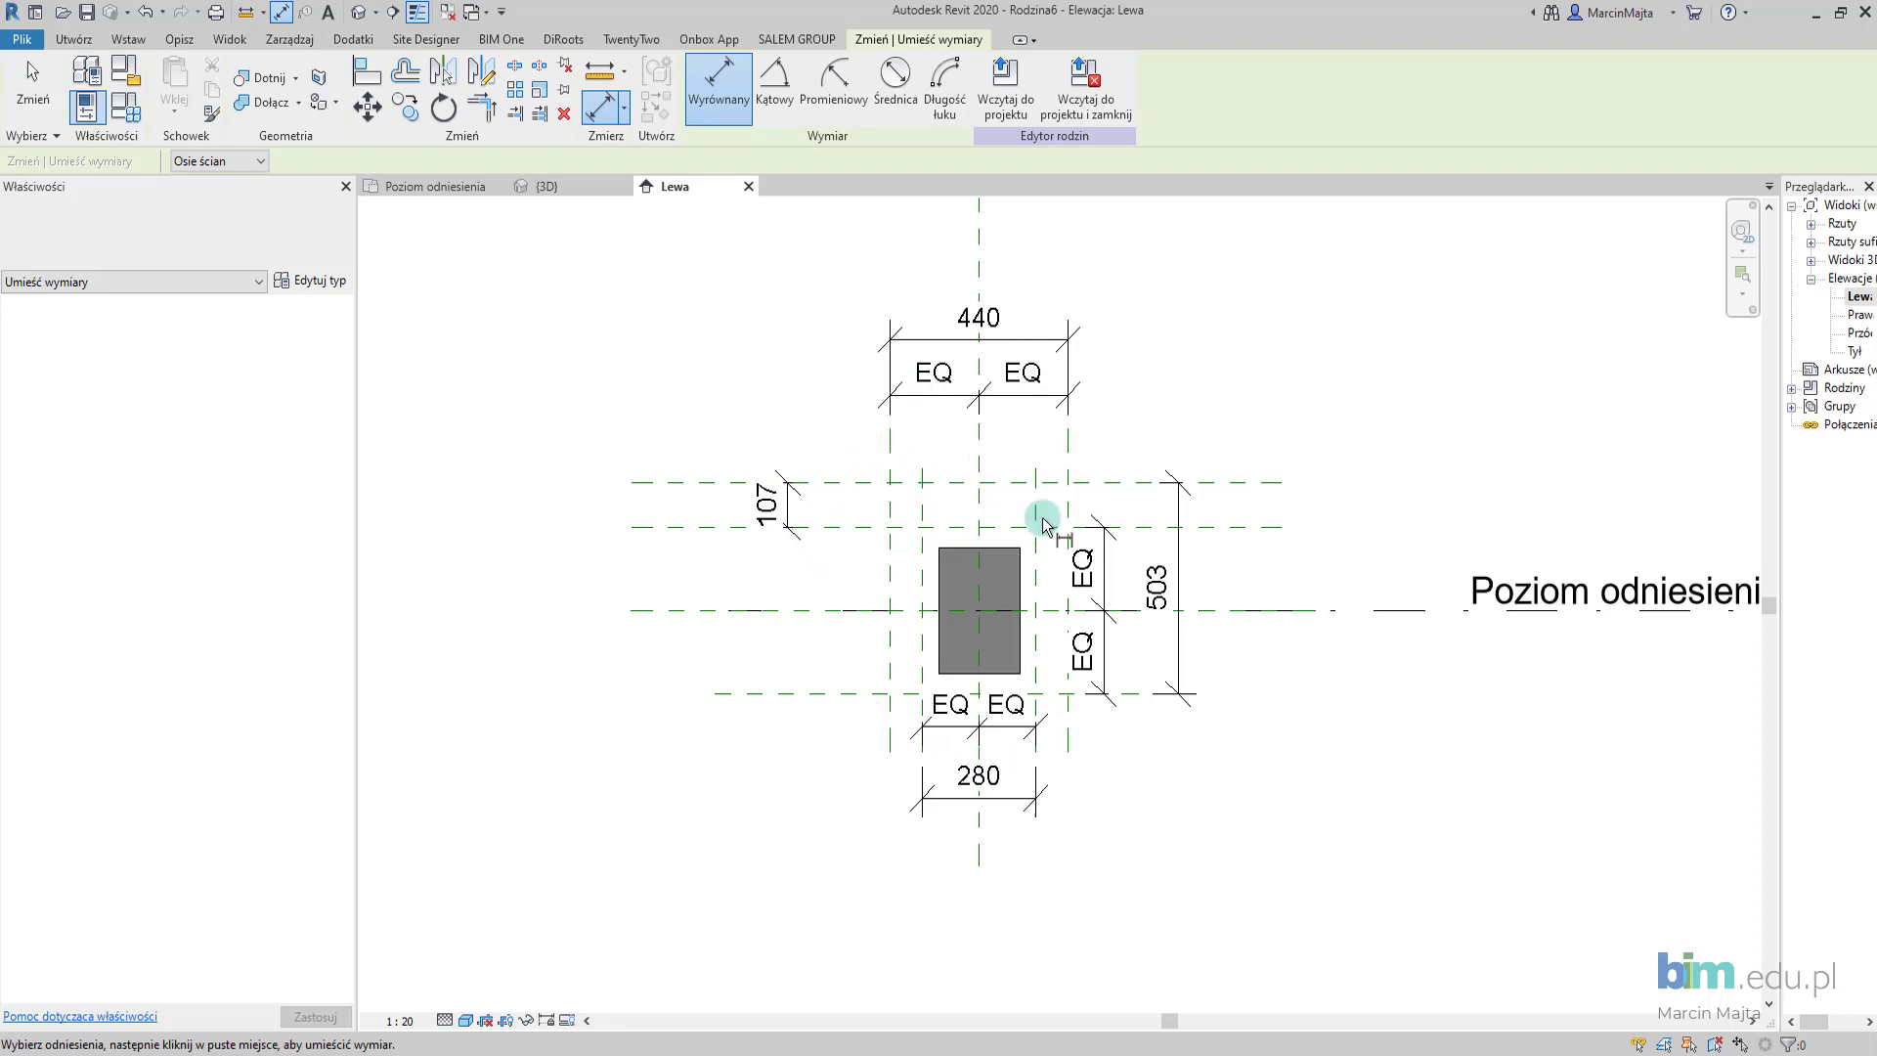
key(Escape)
key(Escape)
Delete the old extrusion and start a new one on the Środek (Lewa/Prawa) work plane.
click(1019, 585)
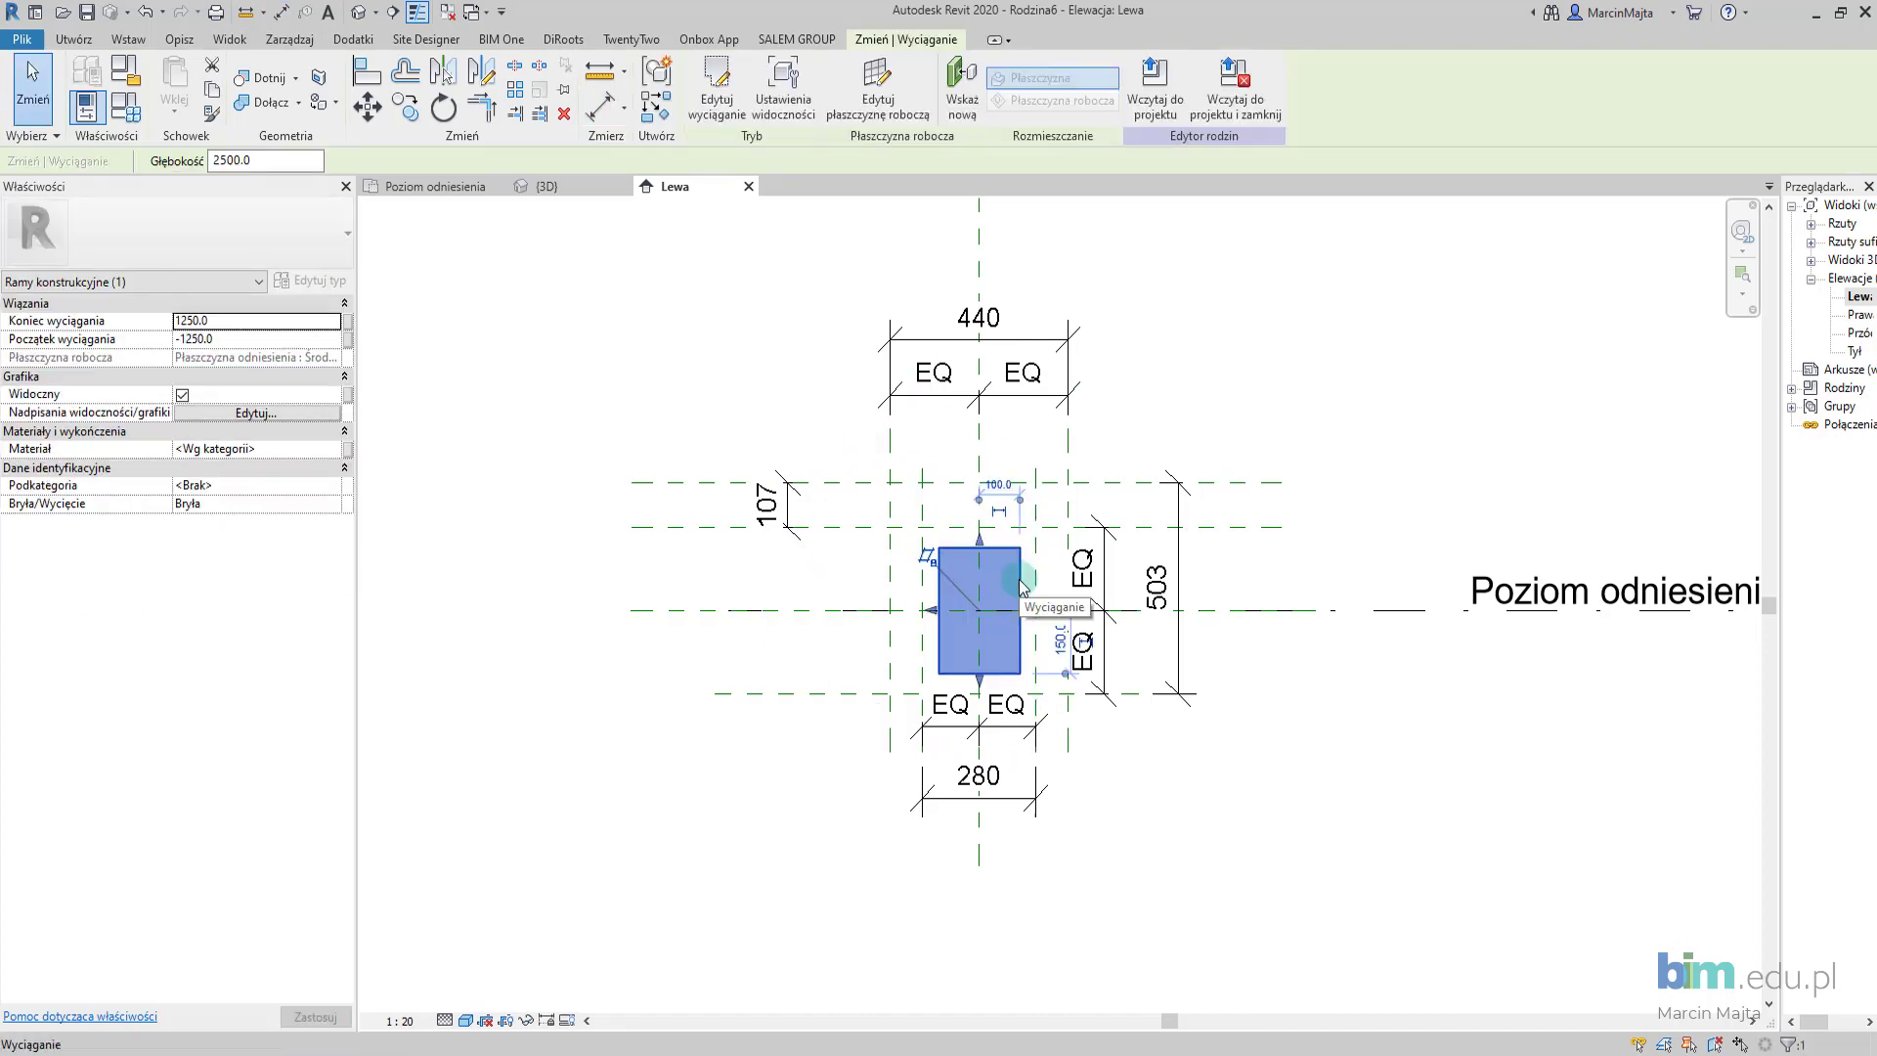
key(Delete)
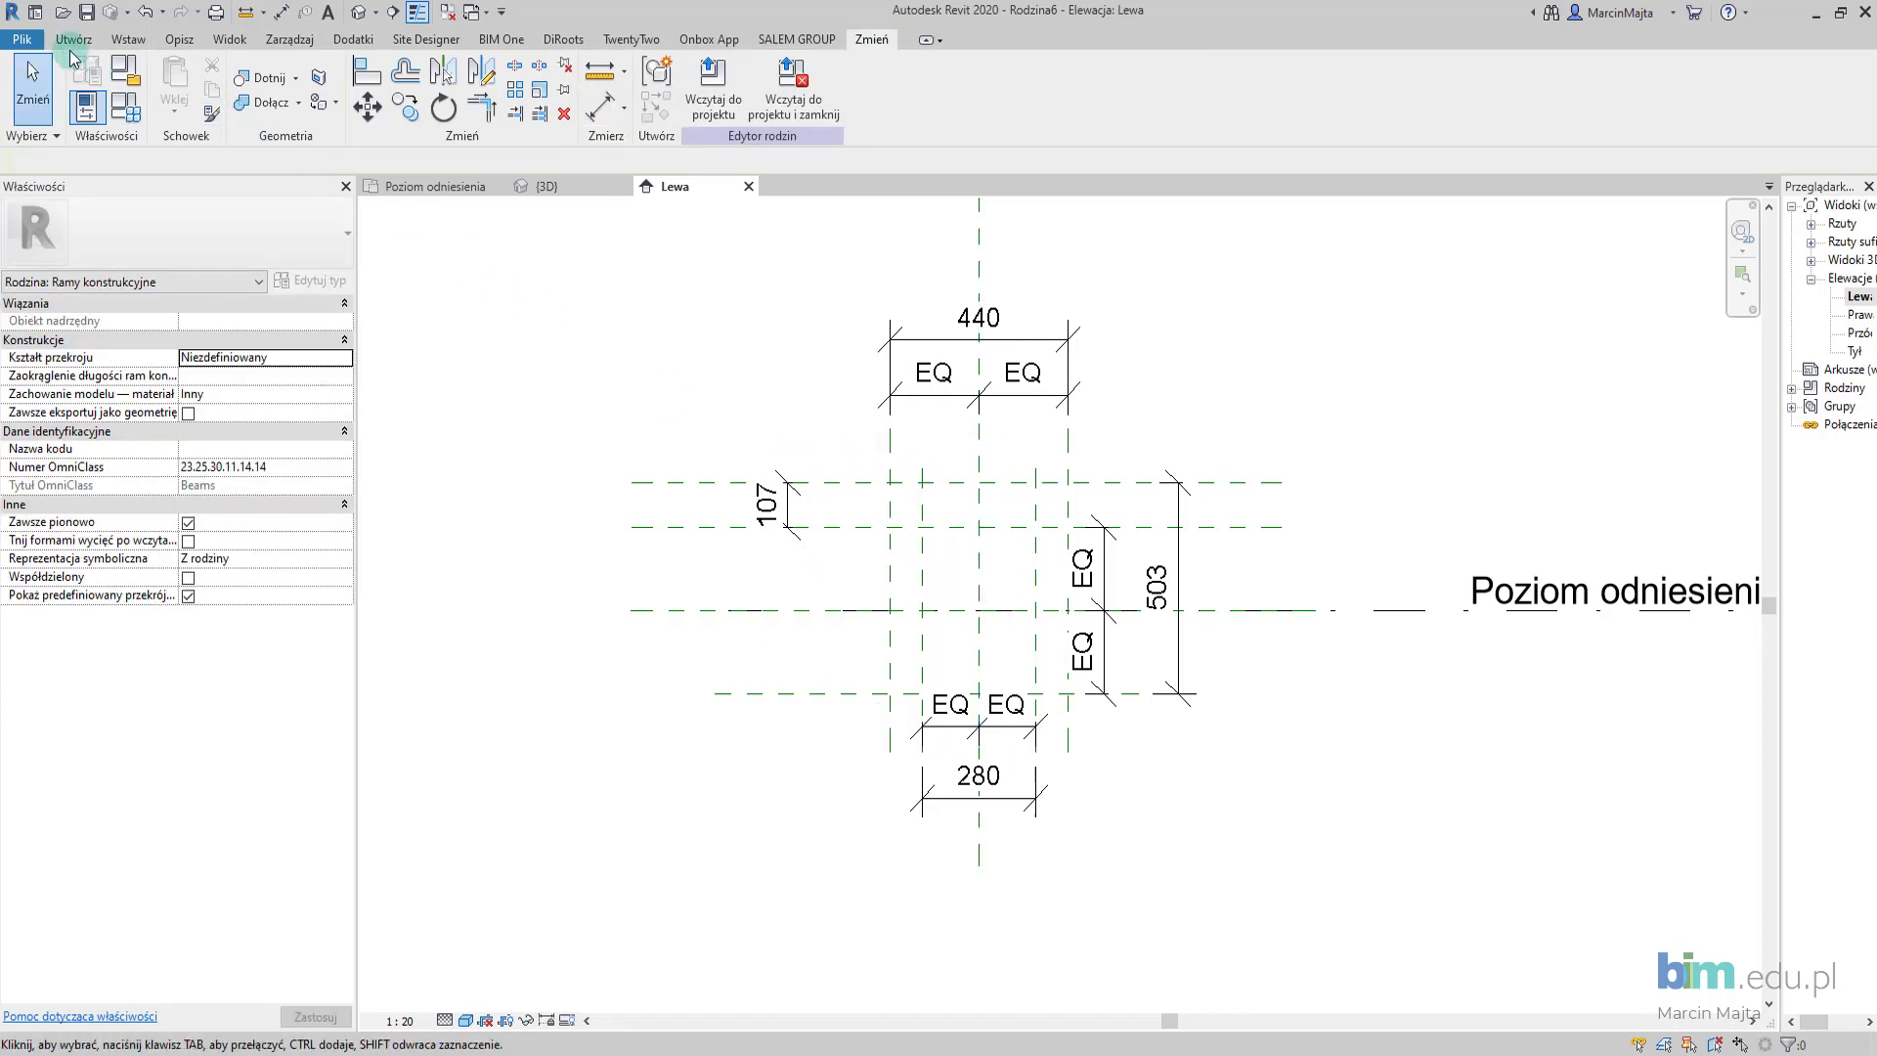
click(73, 39)
click(182, 88)
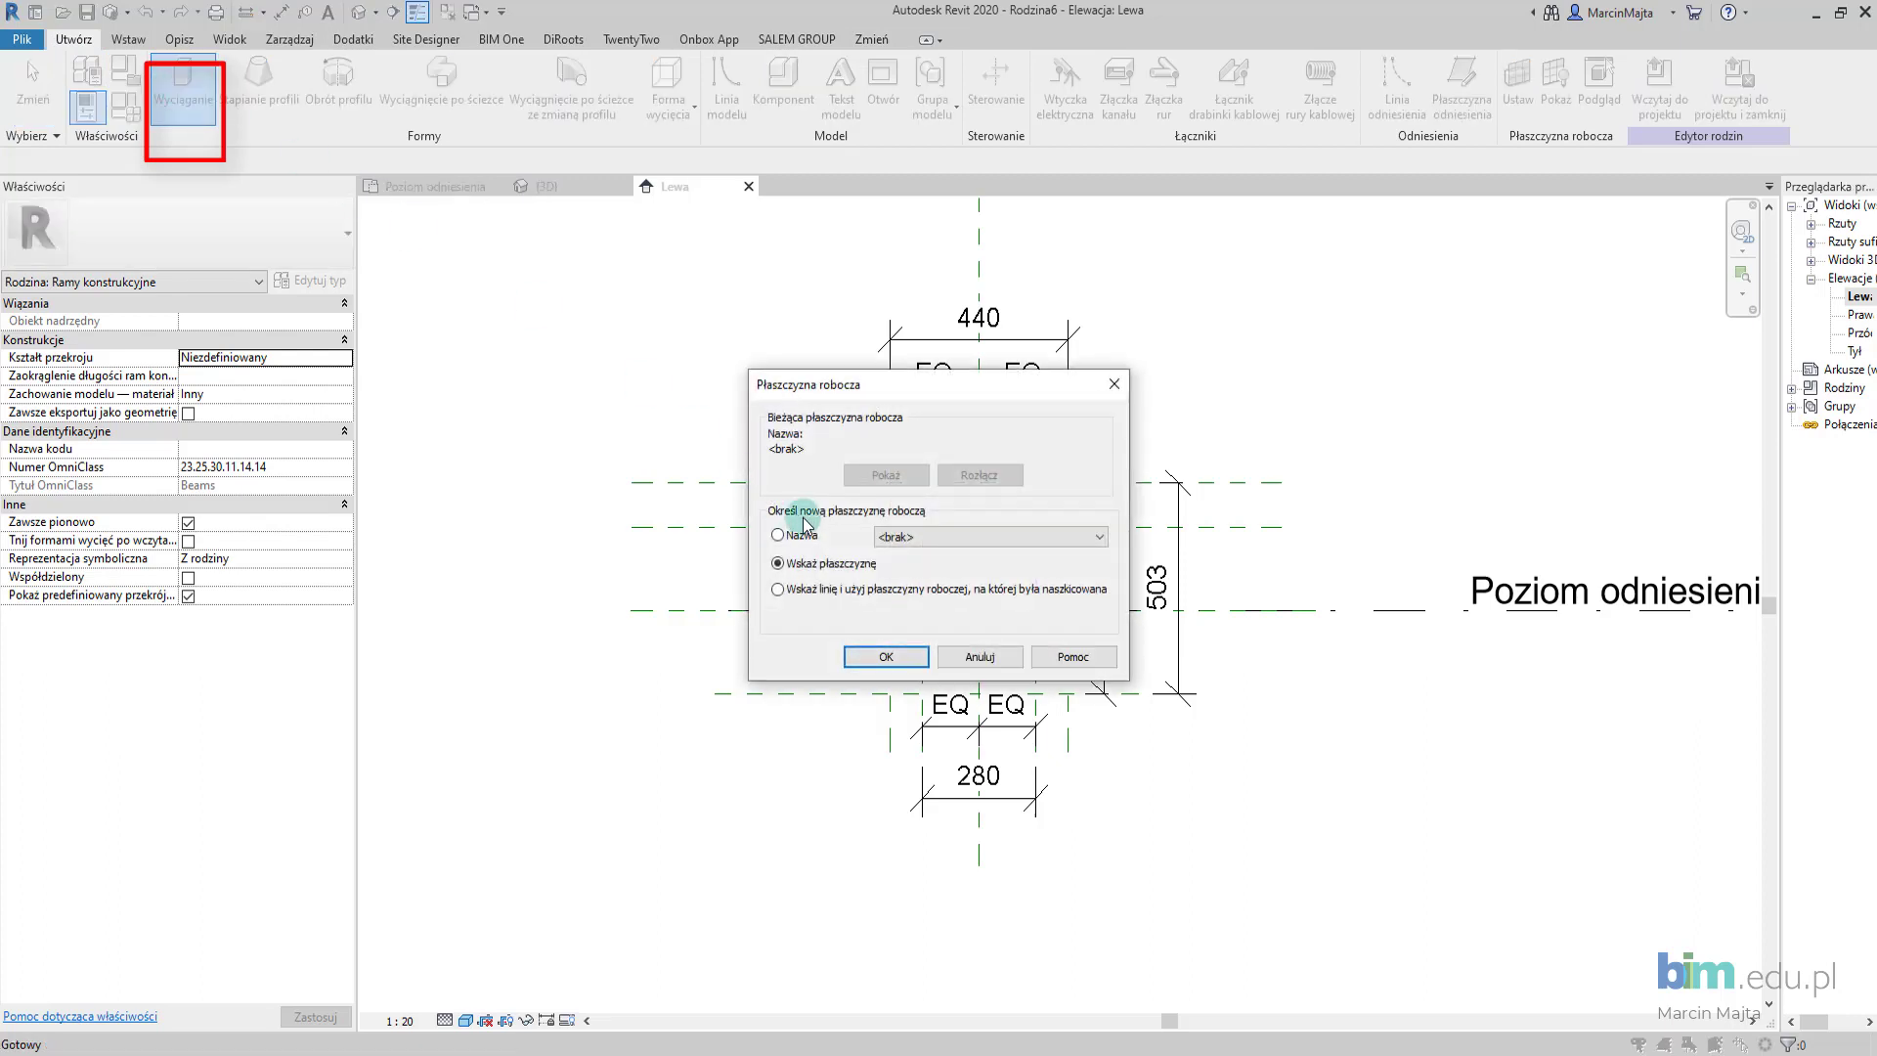
click(805, 537)
click(947, 536)
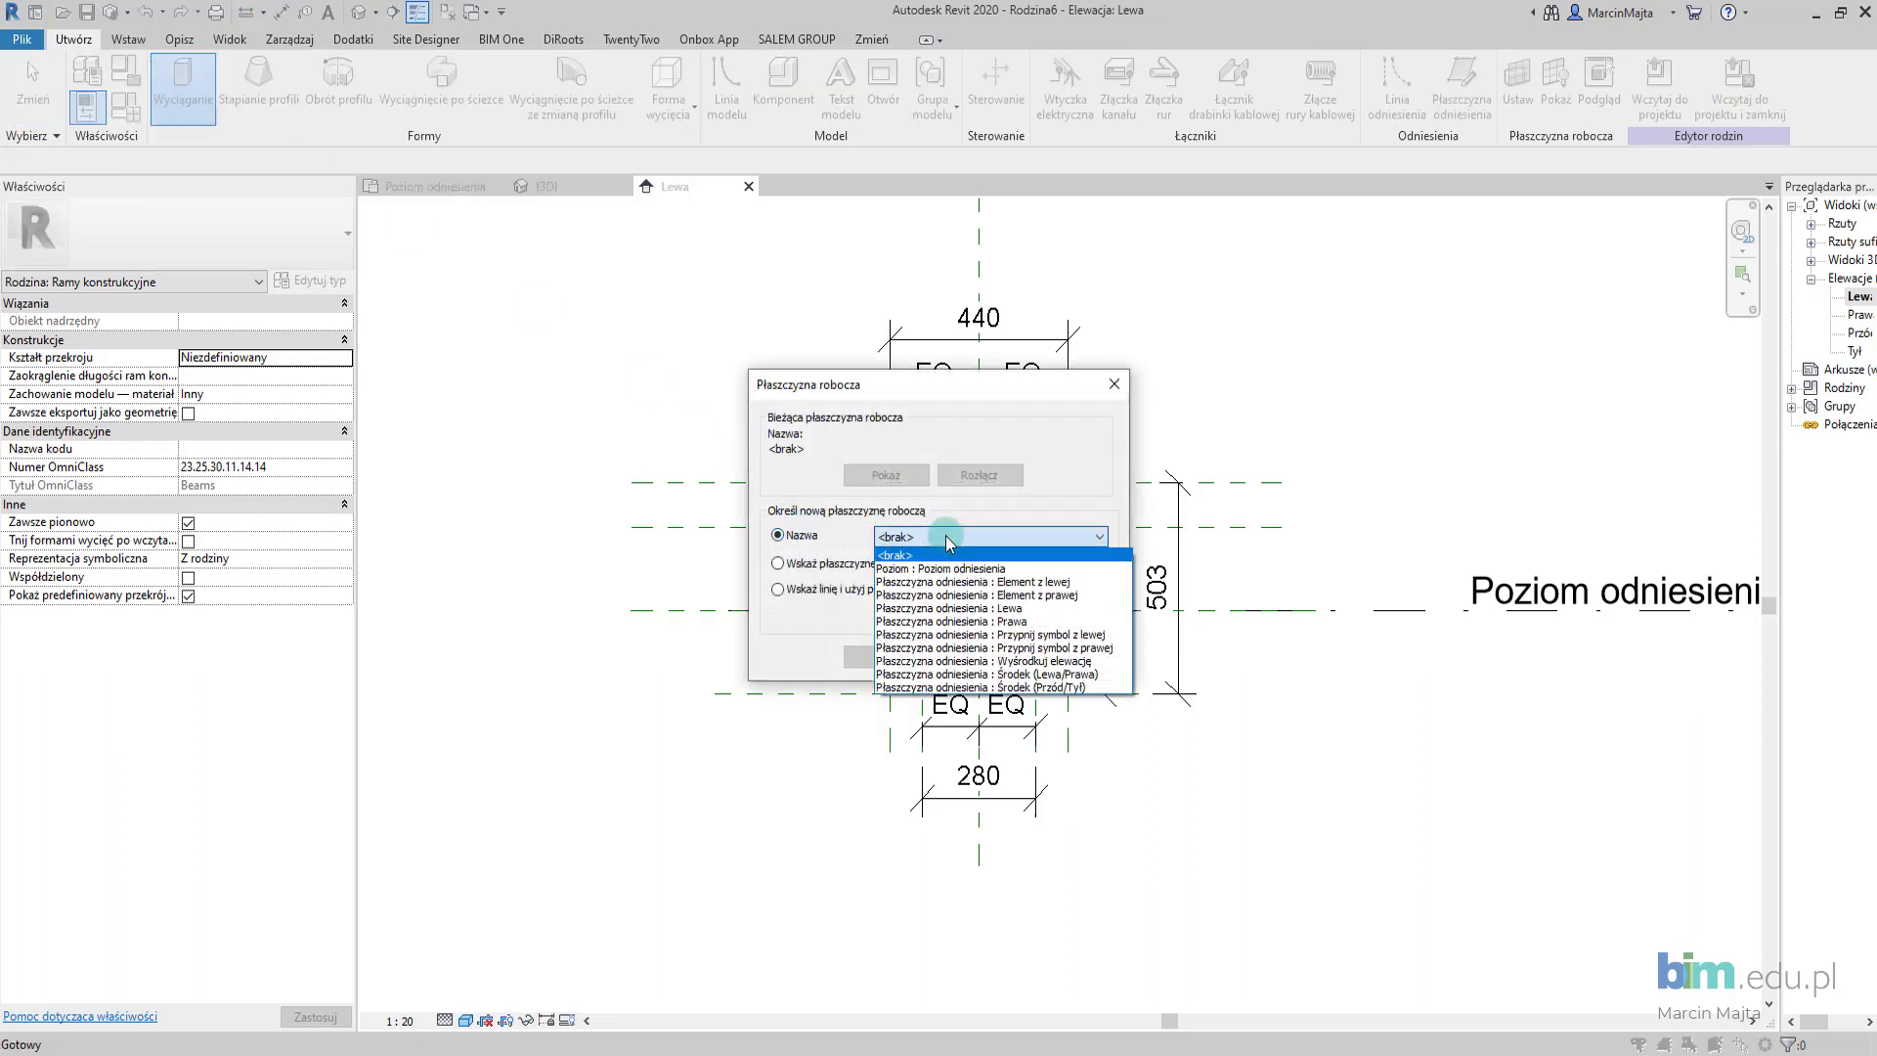
click(1040, 677)
click(886, 654)
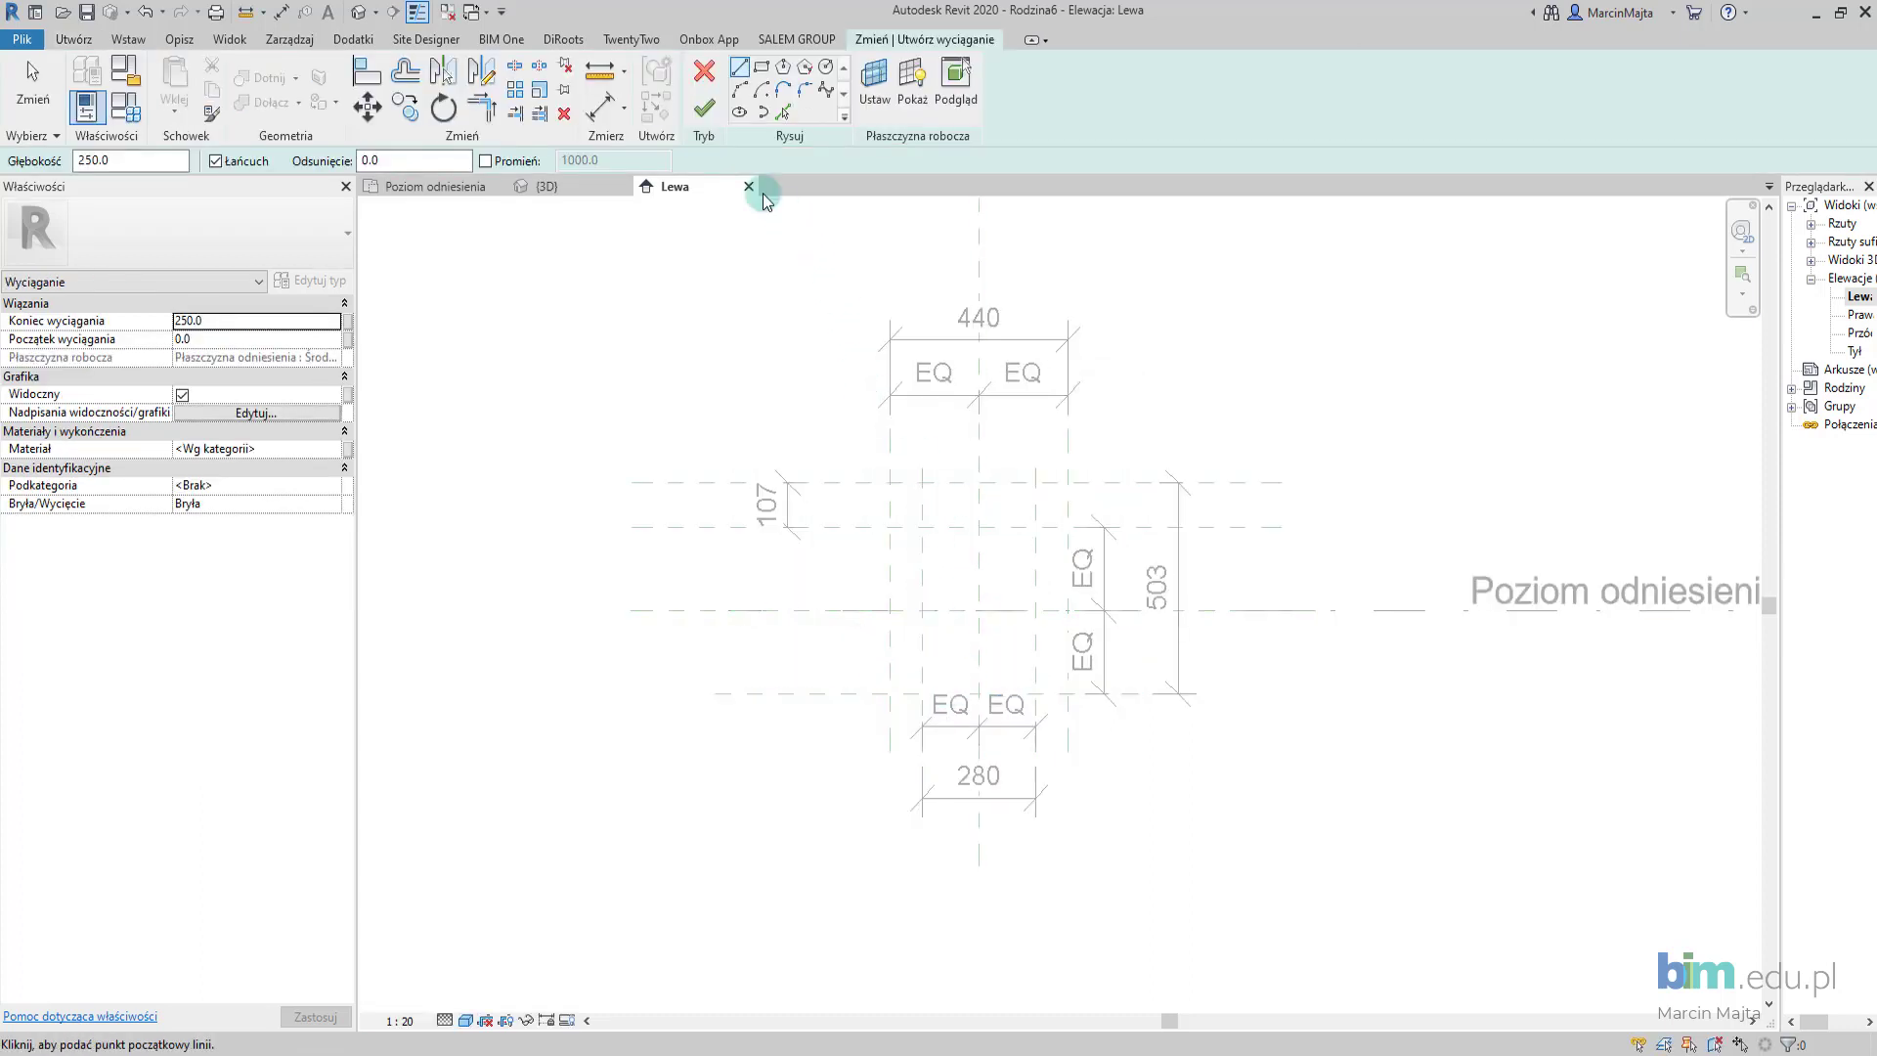
Check the 3D and plan views, then return to and recentre the Lewa elevation.
click(563, 192)
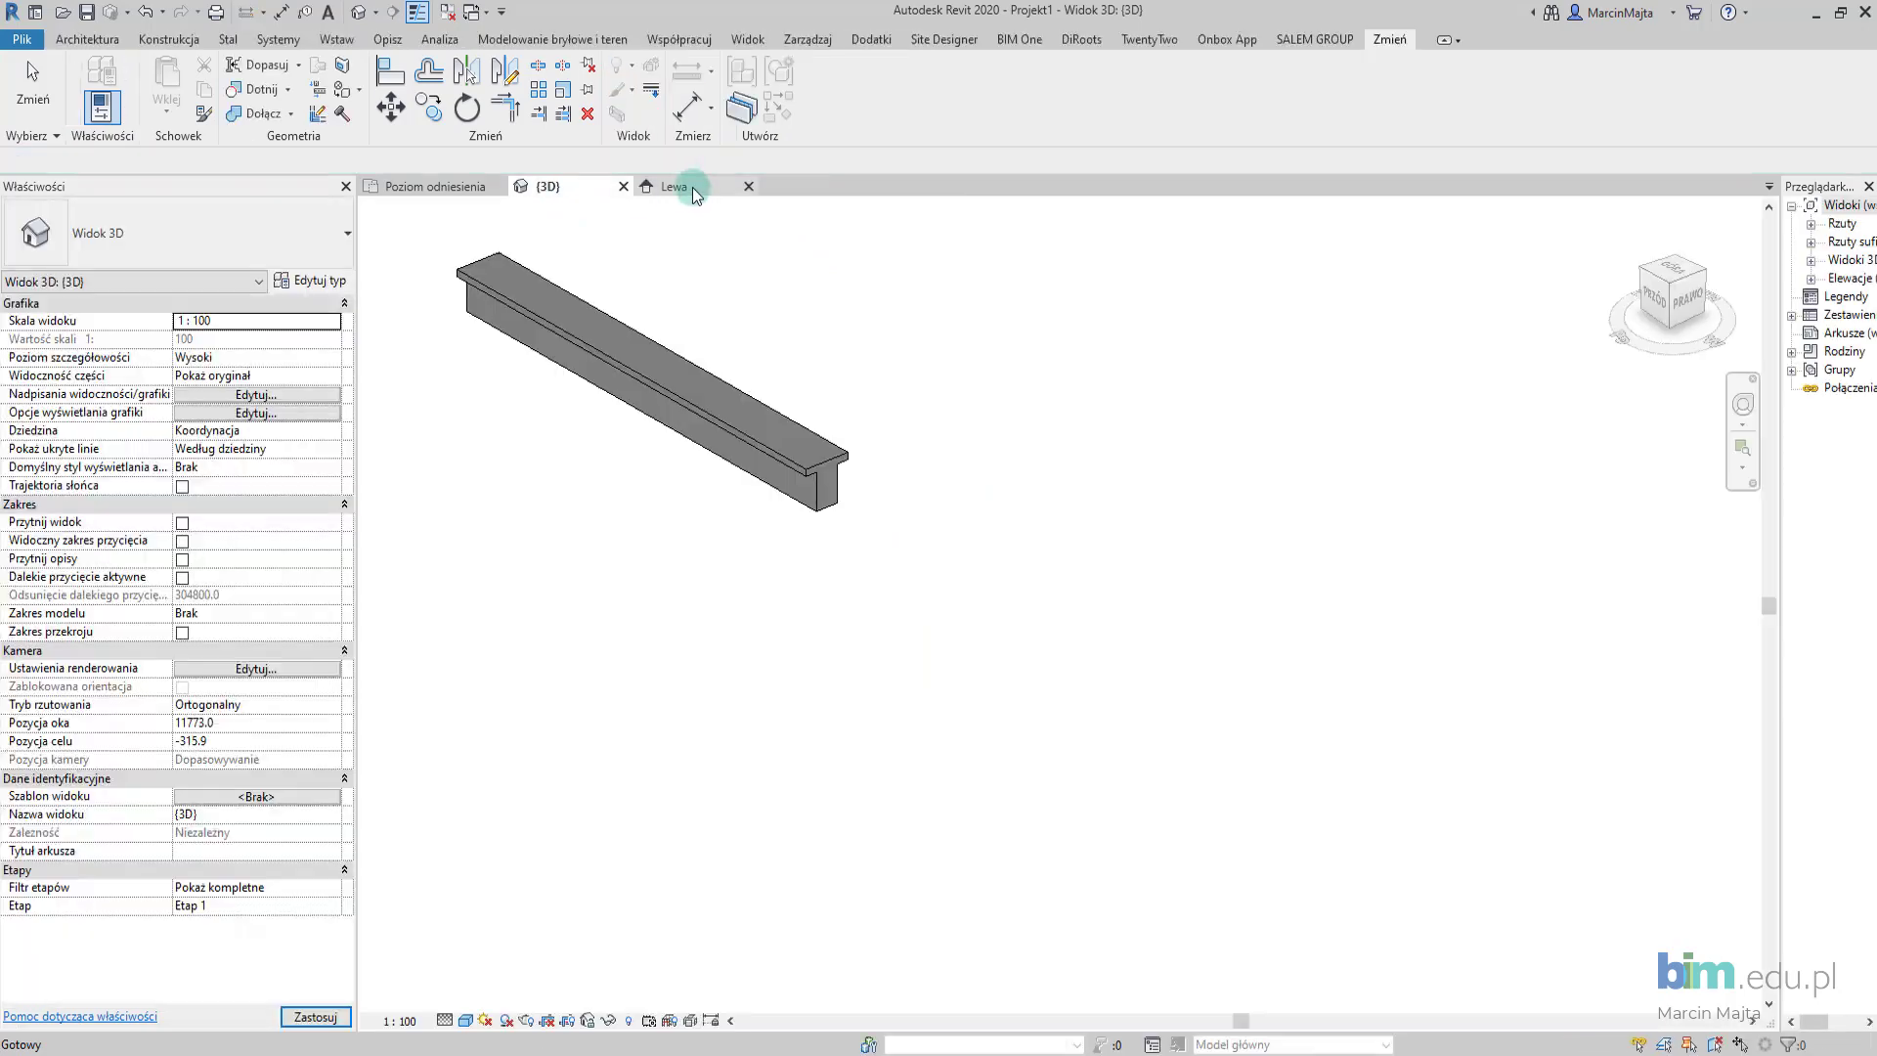
click(692, 186)
click(456, 186)
click(905, 640)
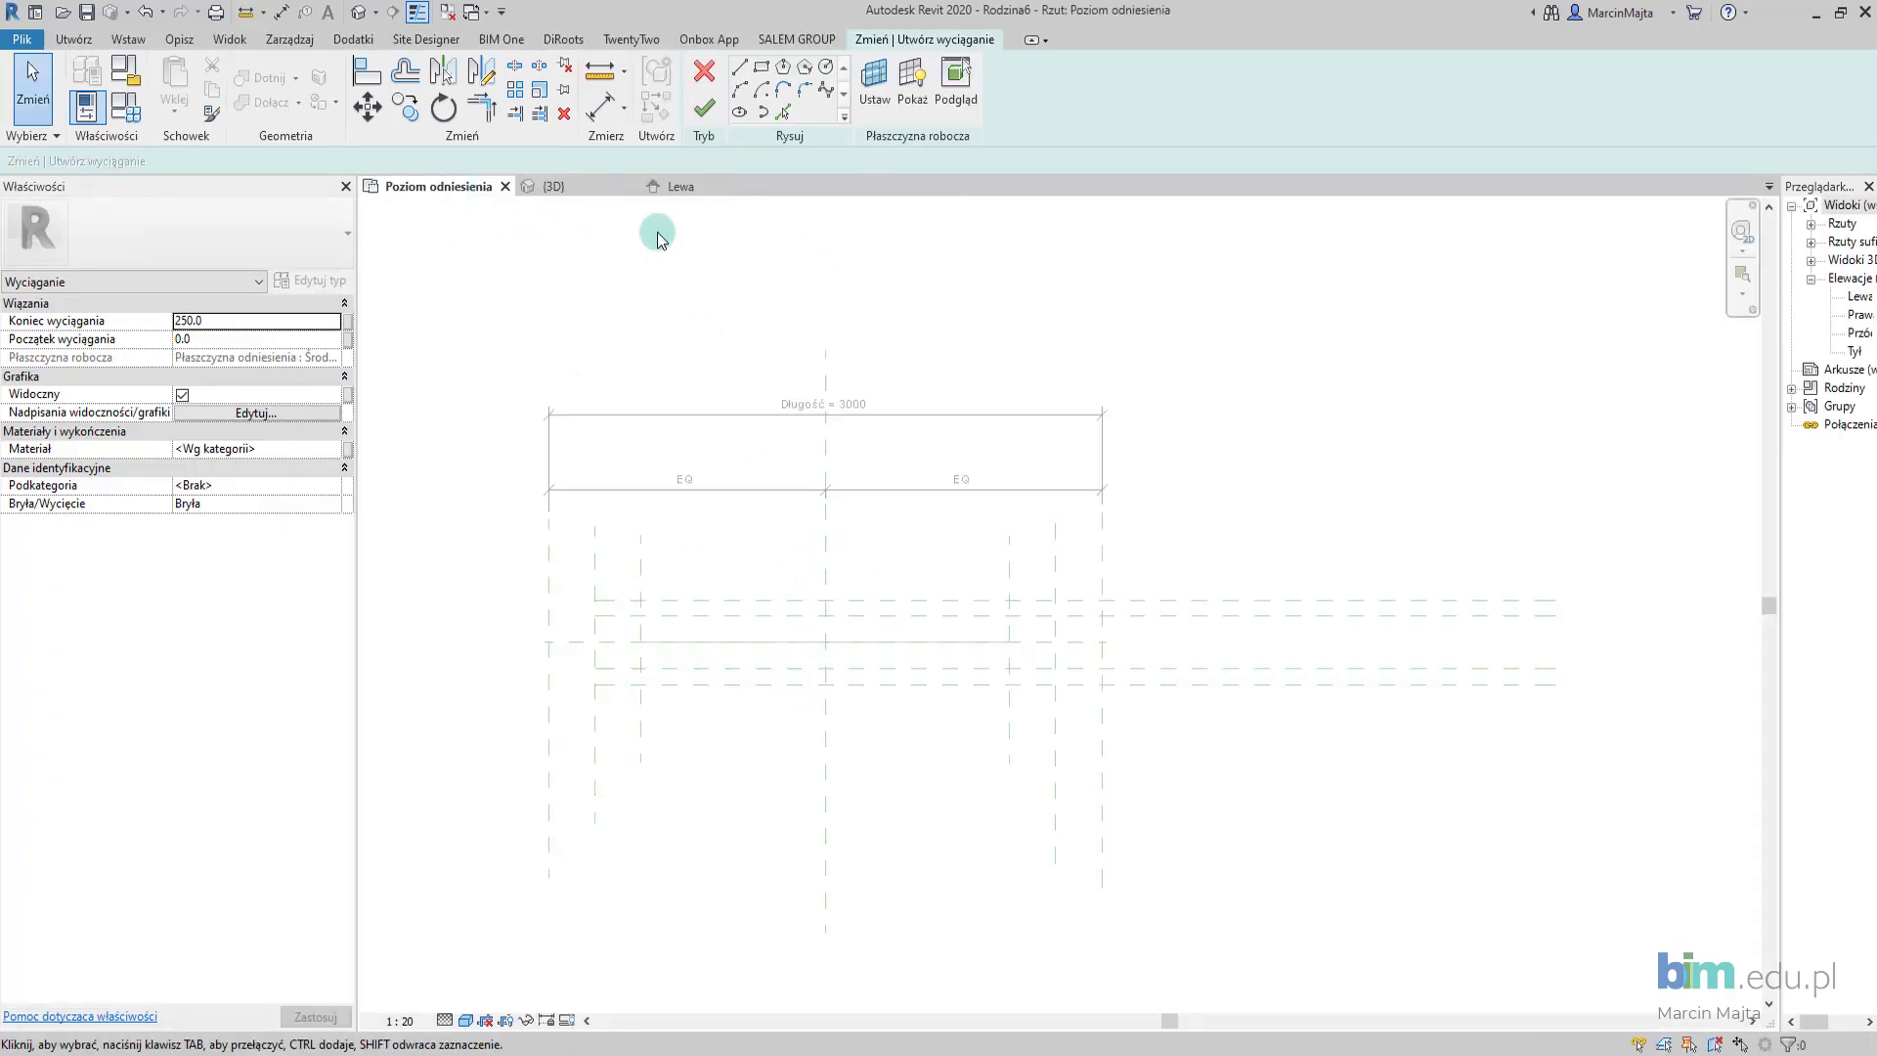
click(671, 186)
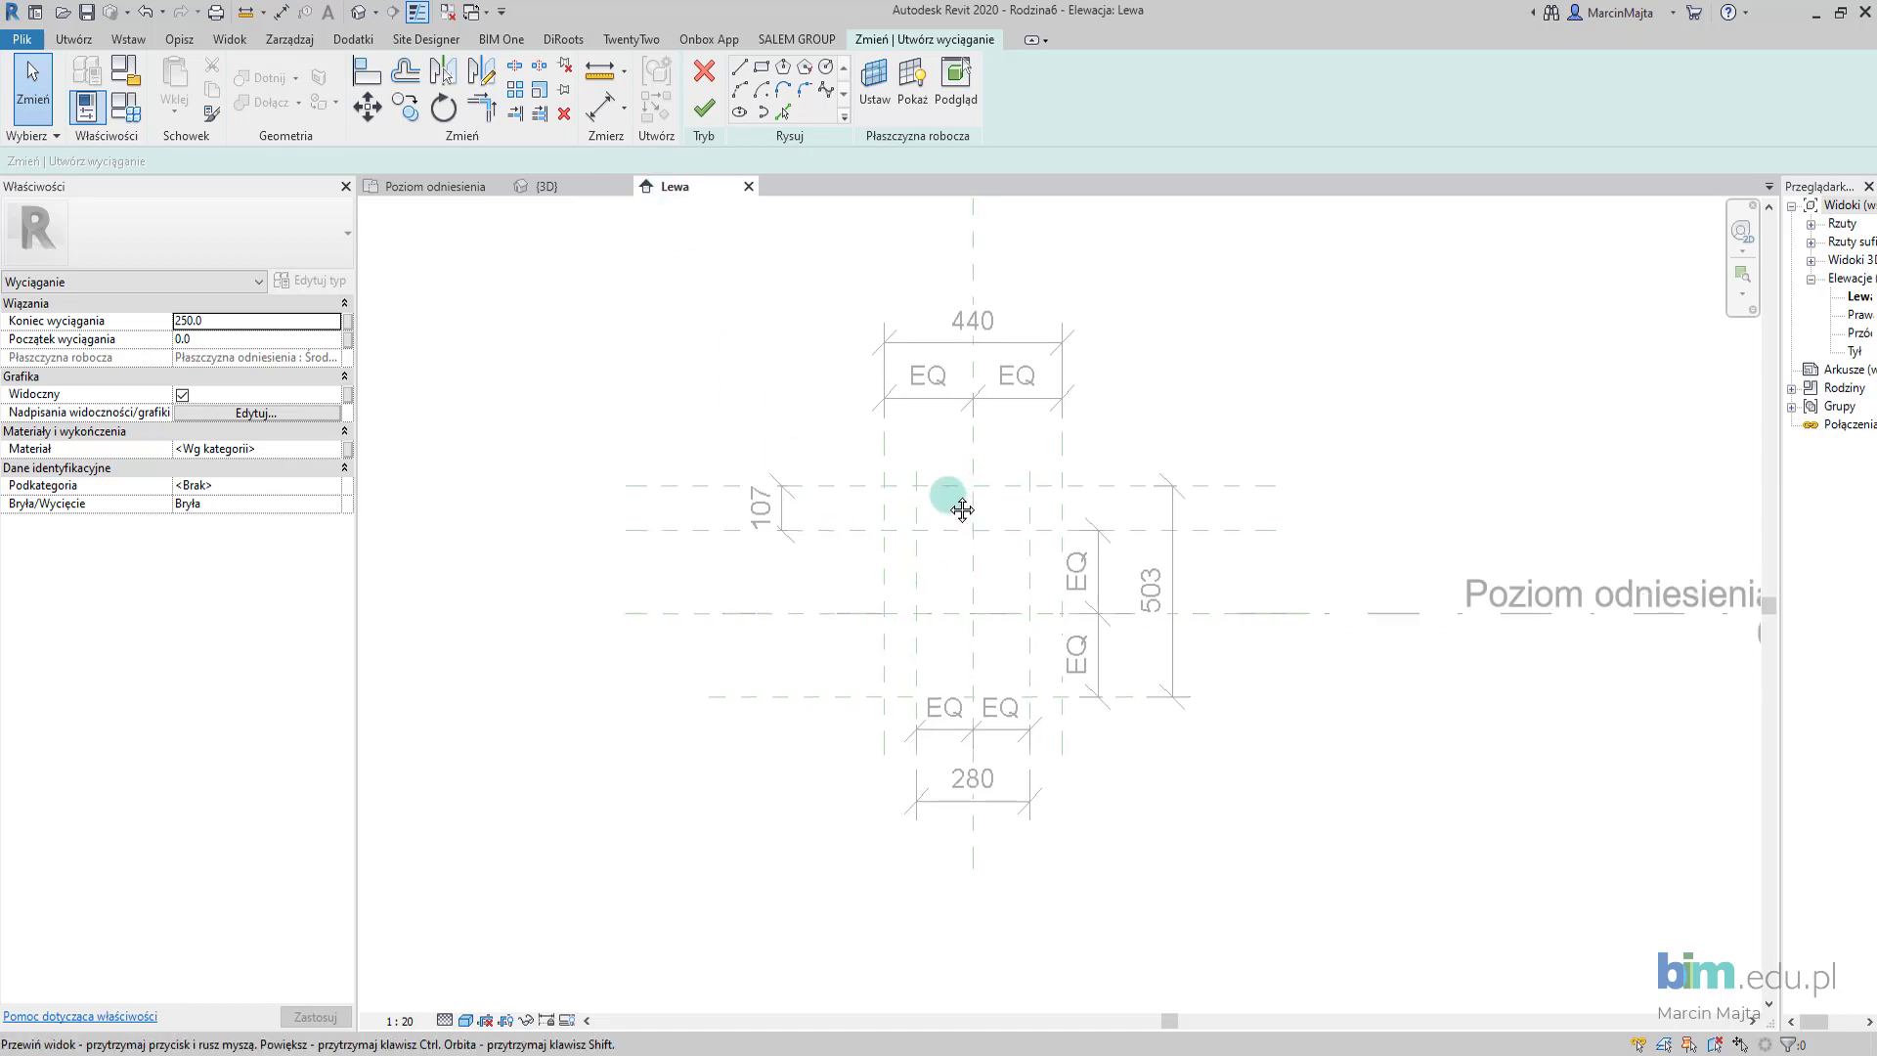
middle_drag(962, 510, 946, 513)
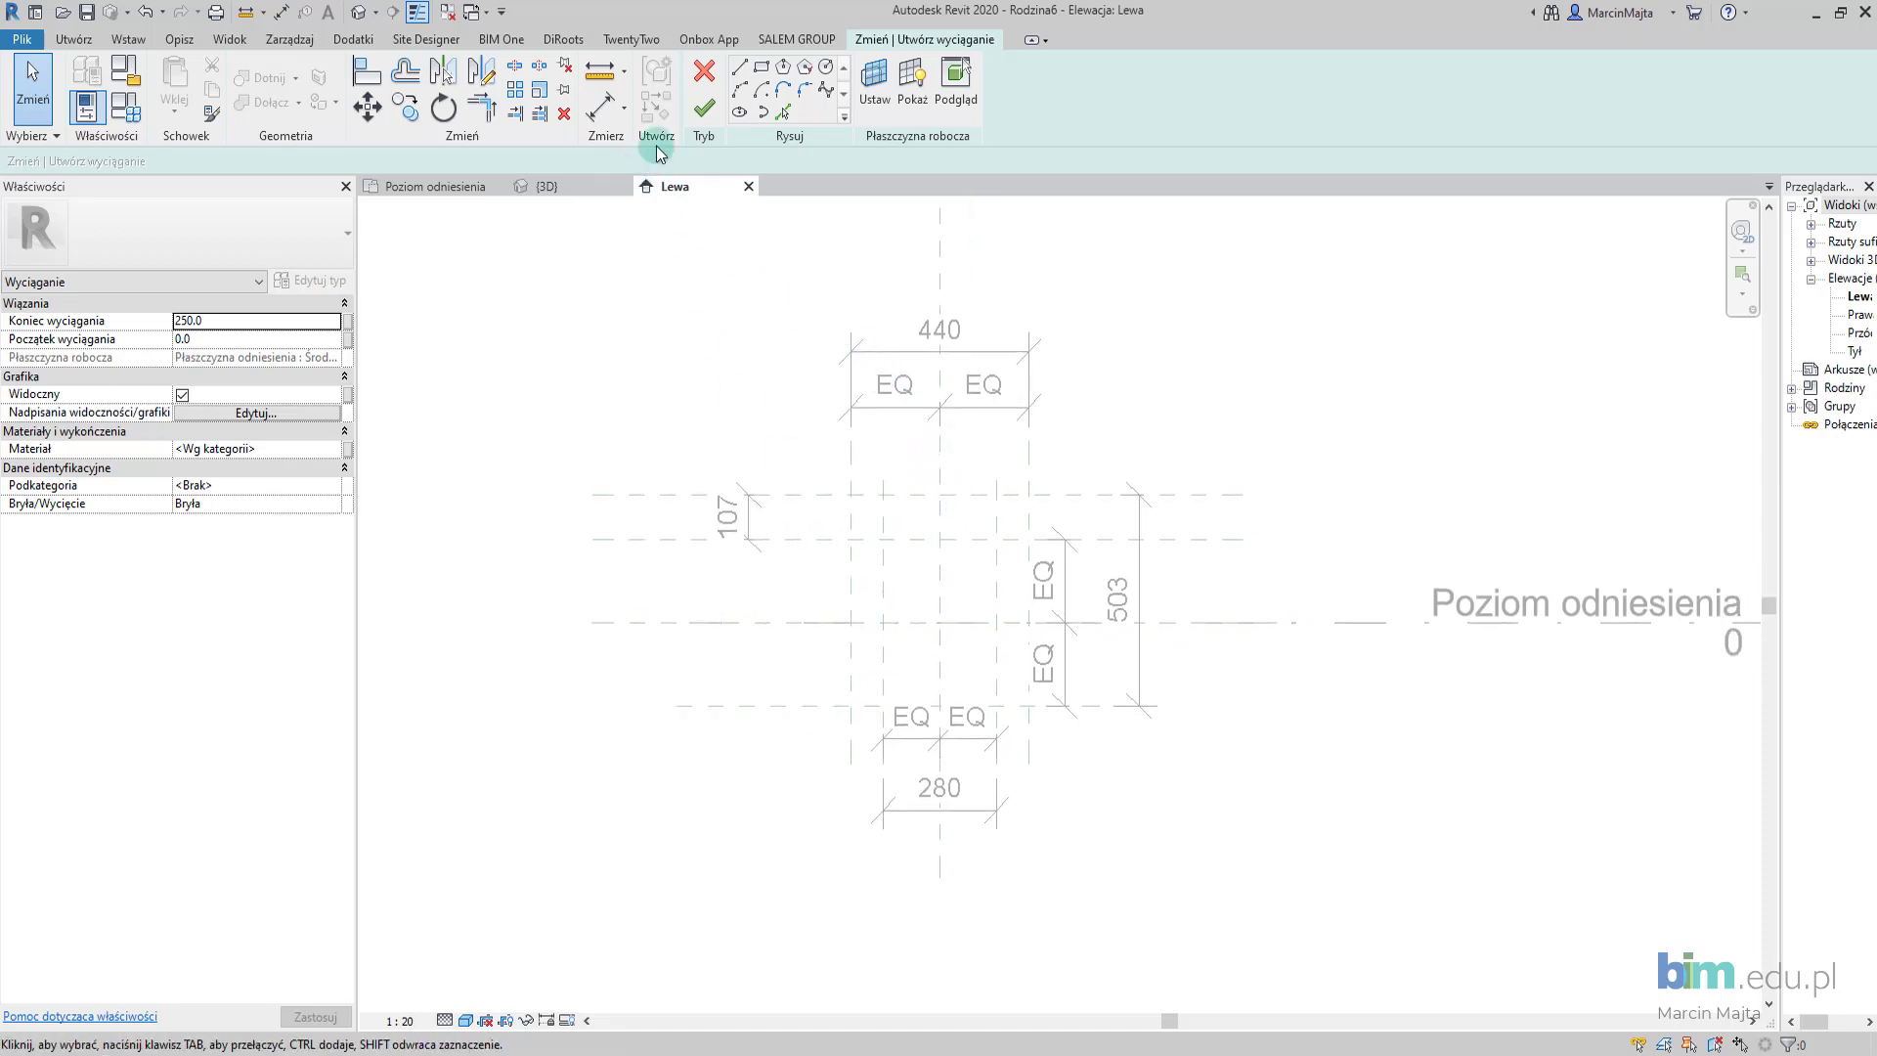
Pick locked sketch lines on the outer, top, flange-underside, web and bottom reference planes.
click(785, 114)
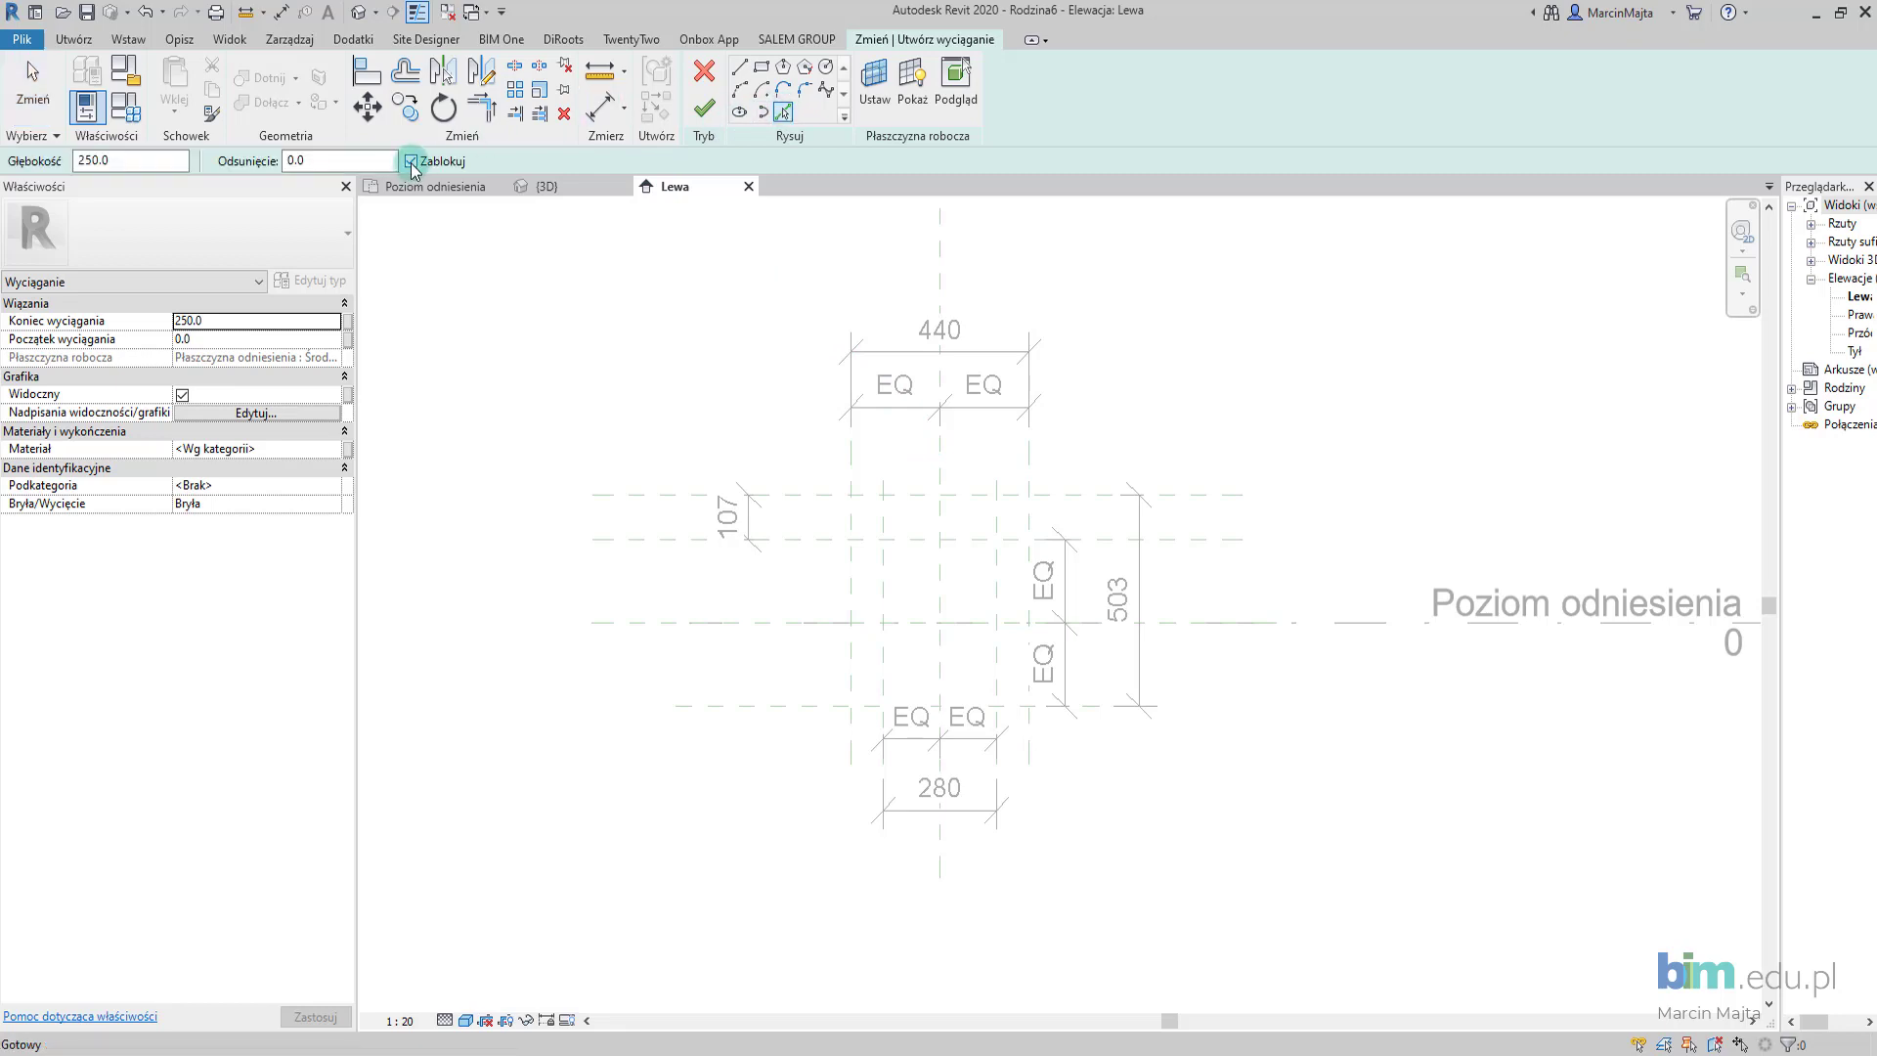
scroll(849, 496, up, 2)
click(853, 521)
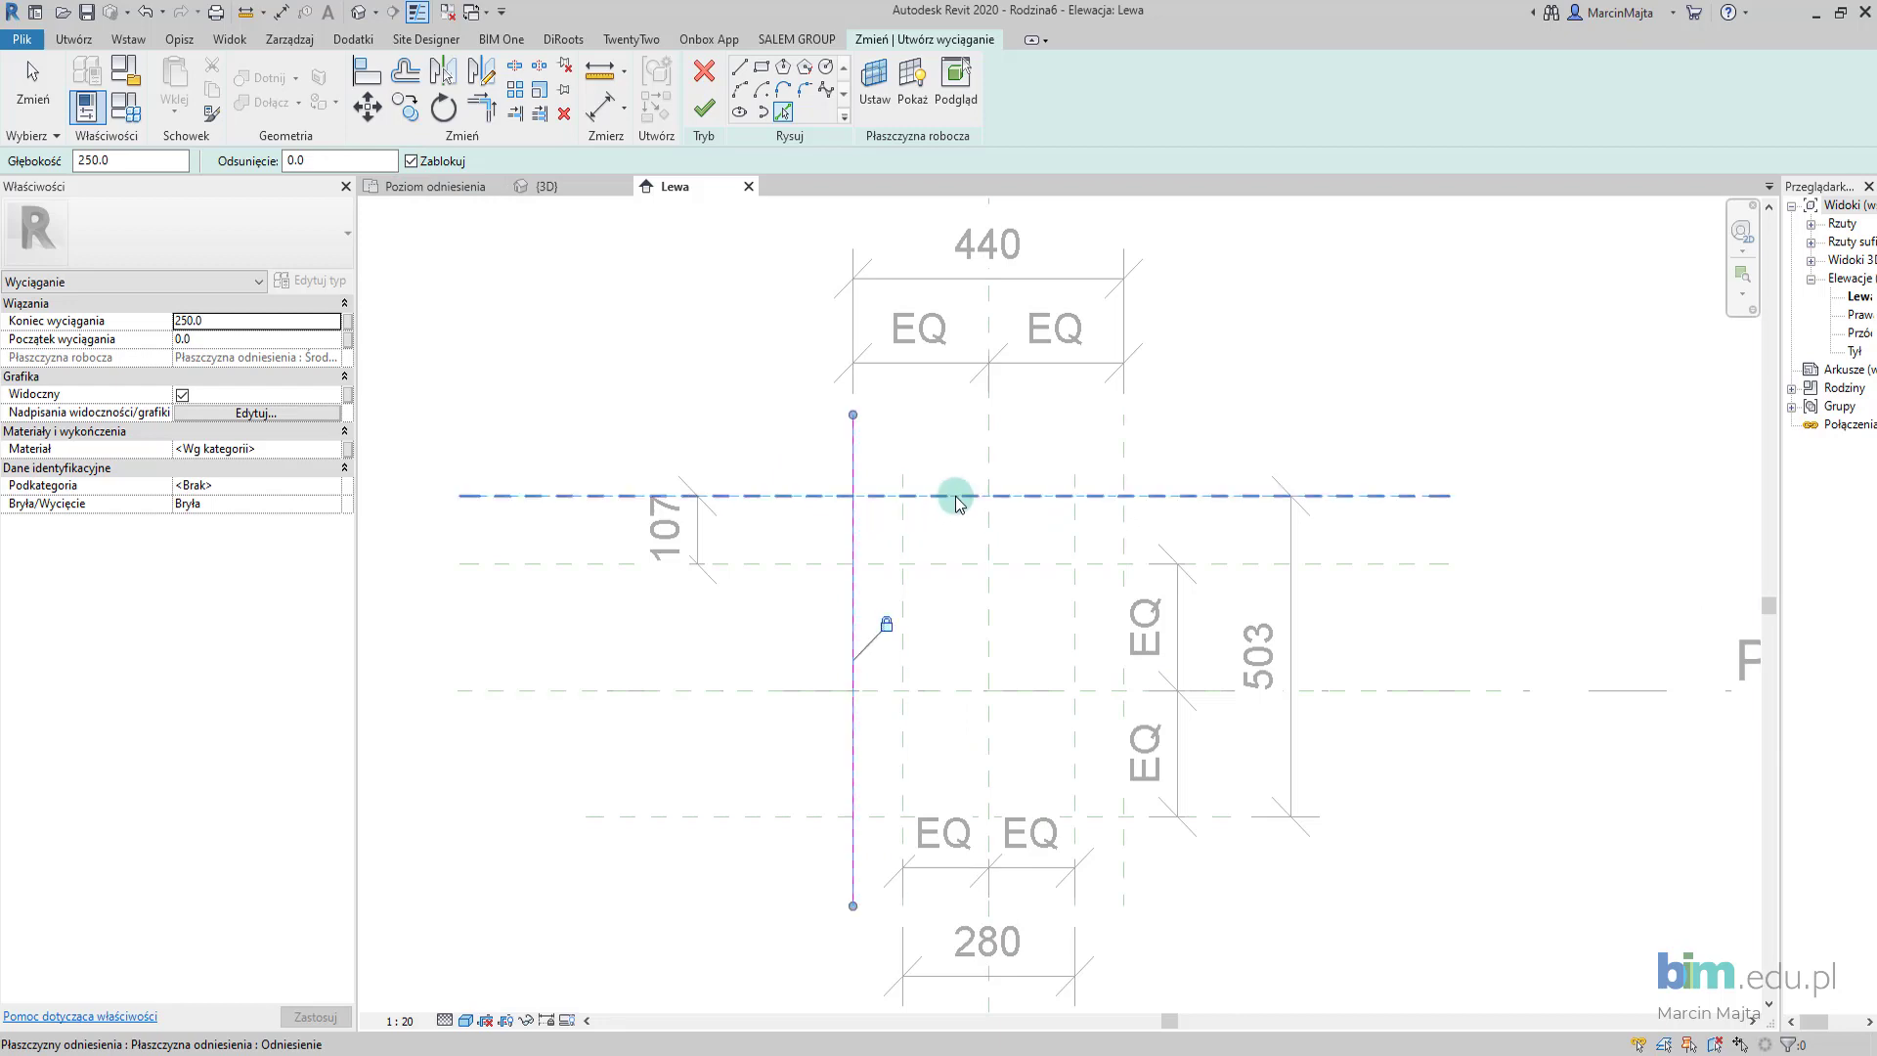
click(959, 496)
click(1122, 524)
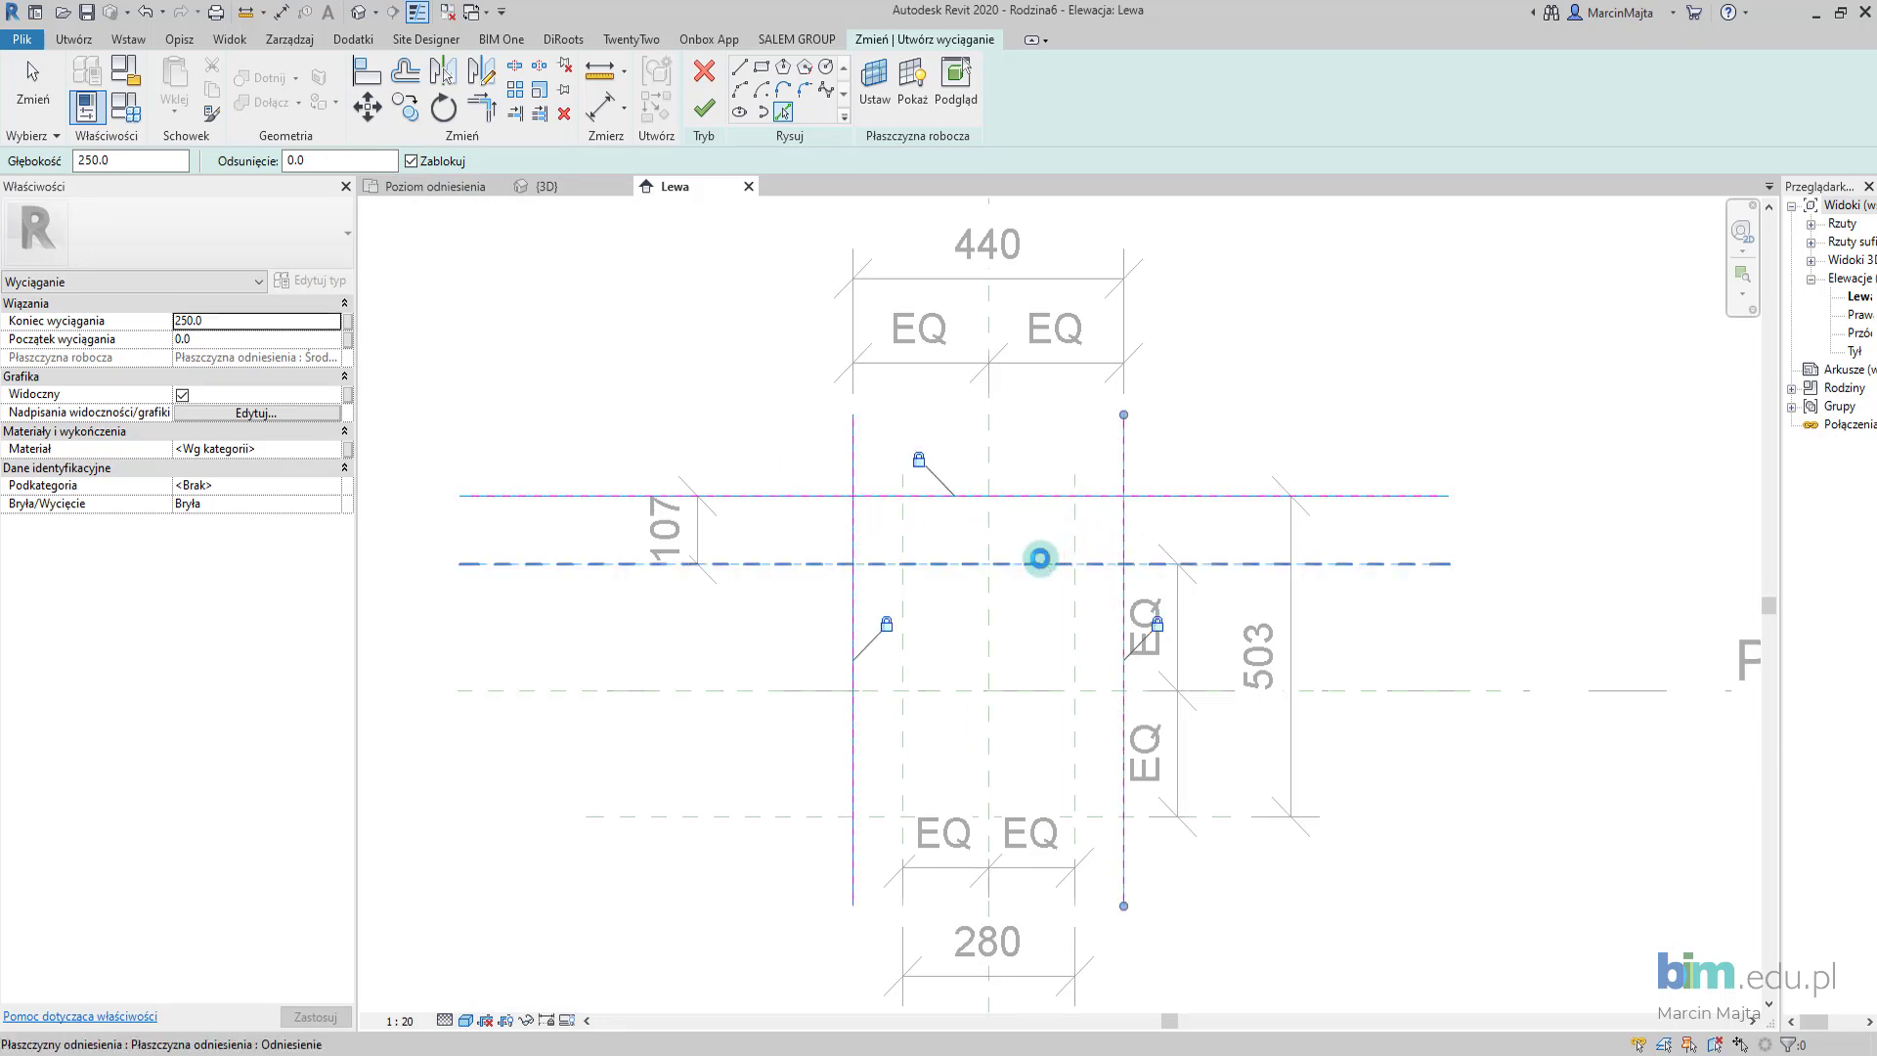
click(1040, 558)
click(900, 629)
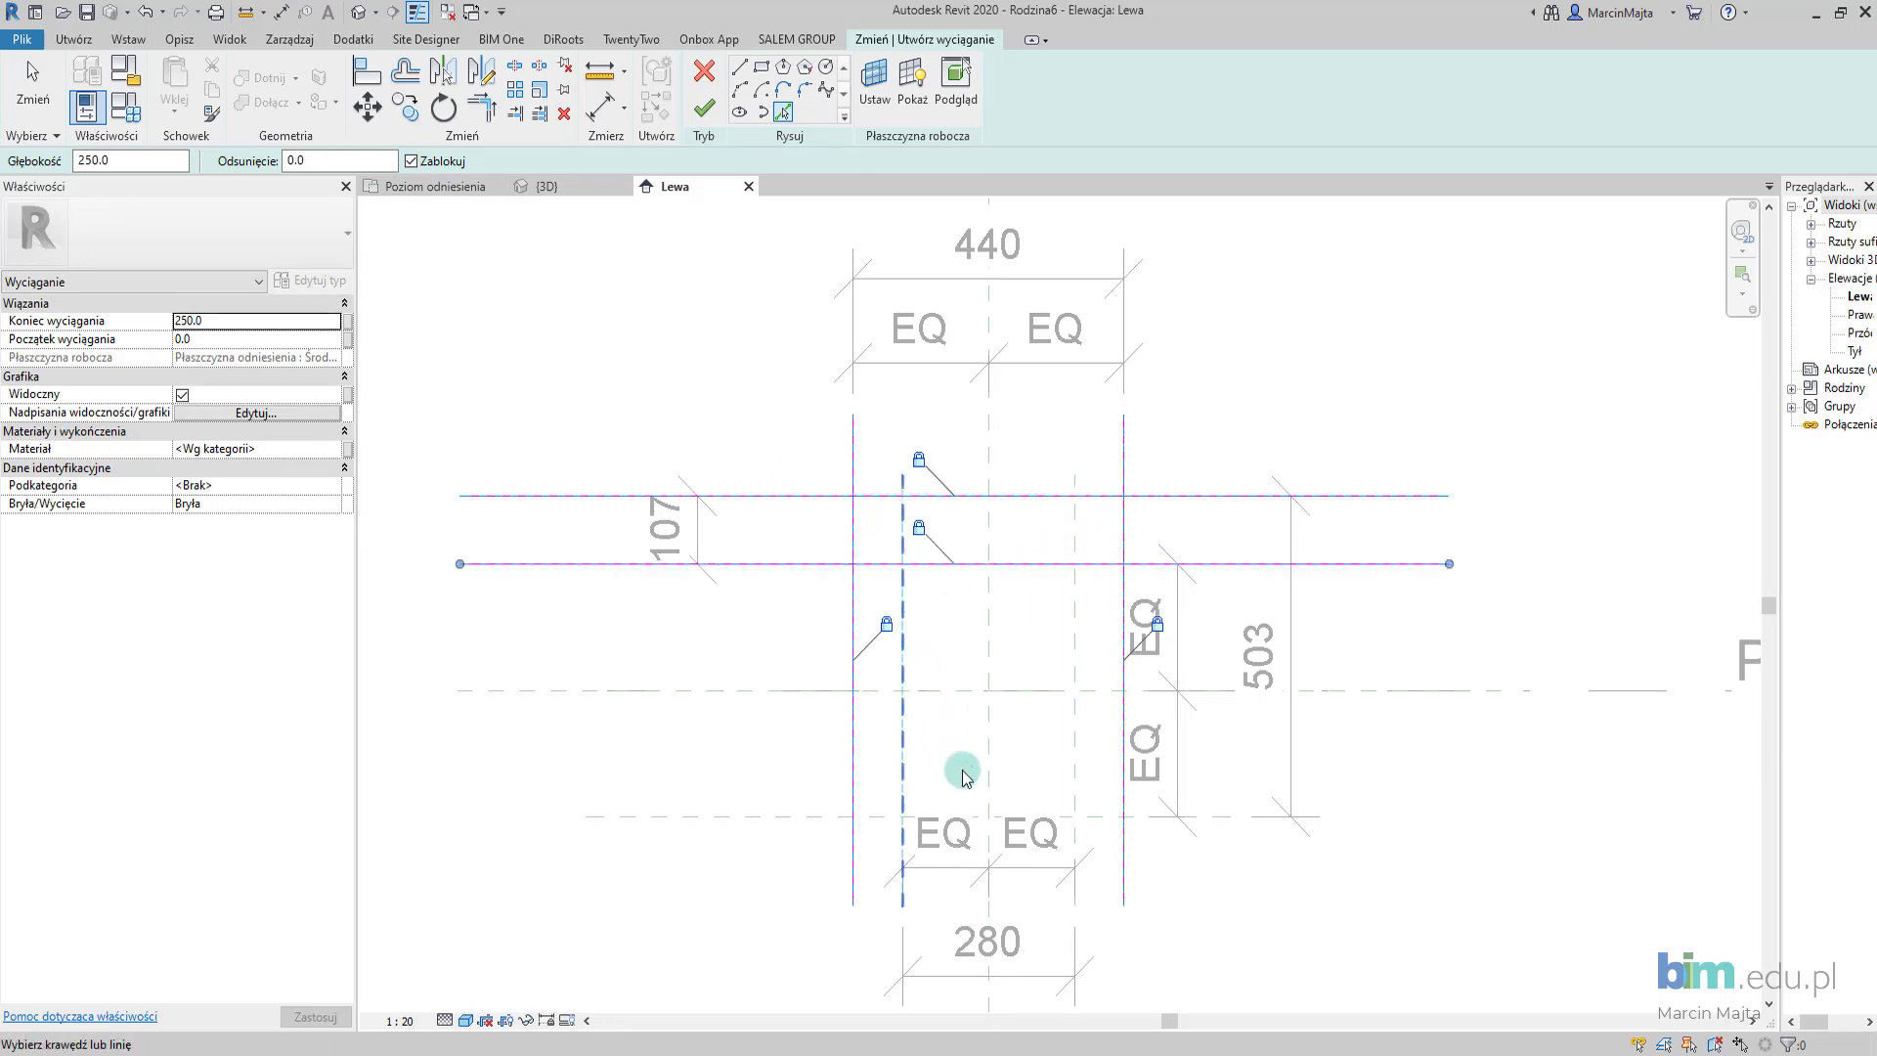
click(945, 818)
click(1075, 763)
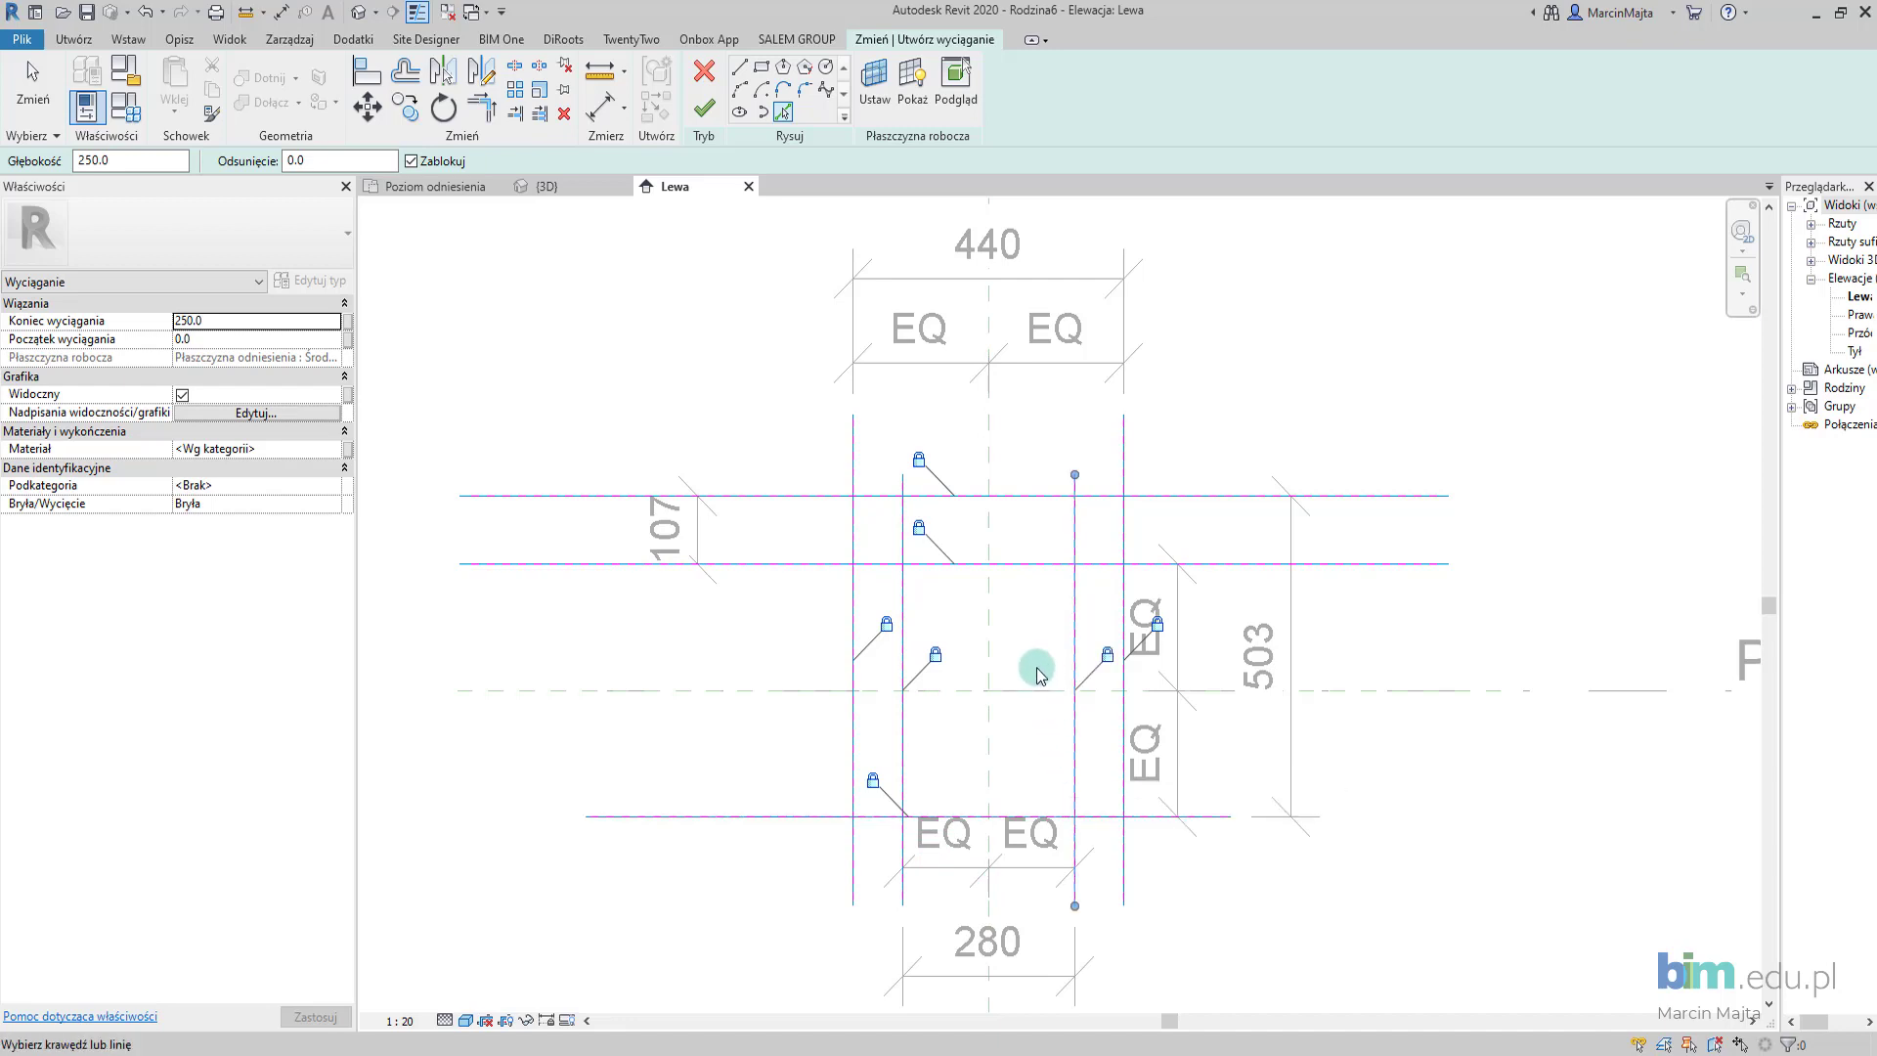
Split the flange underside line and corner it with the left web line.
key(s)
key(l)
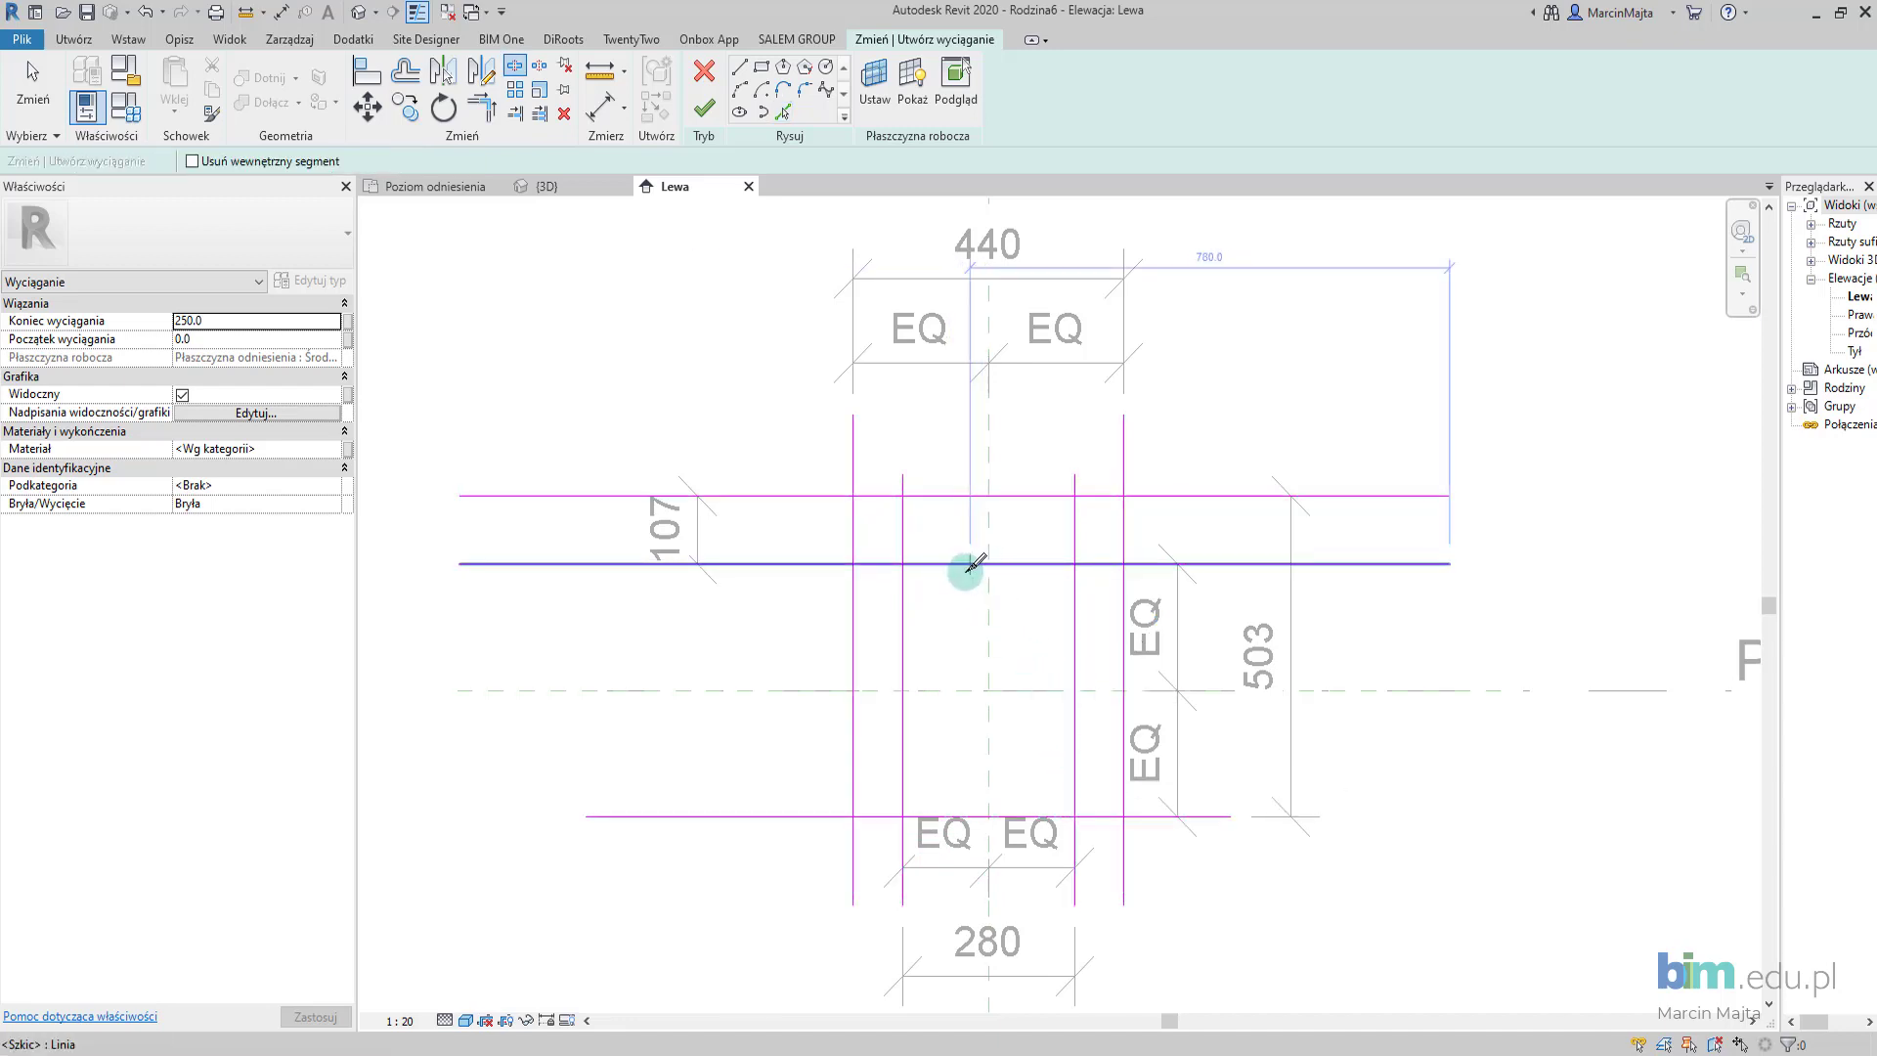
click(968, 614)
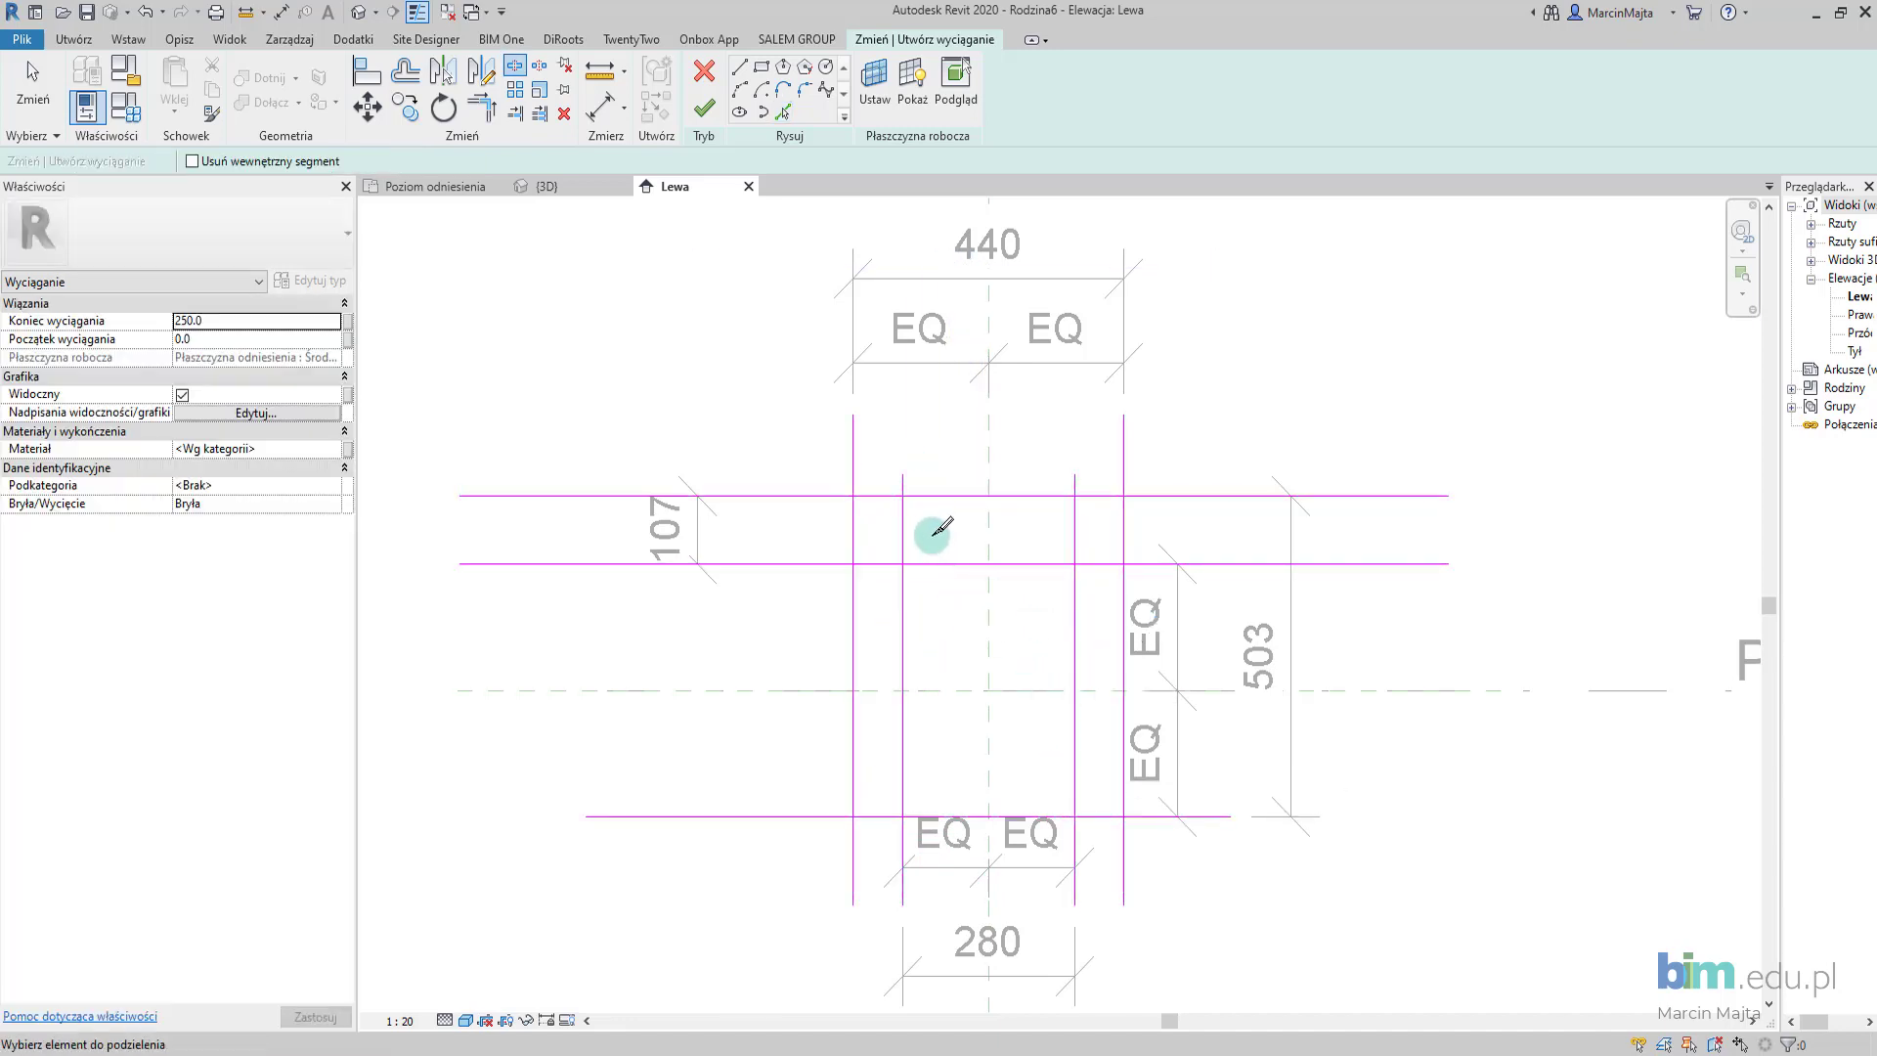
key(t)
key(r)
click(882, 564)
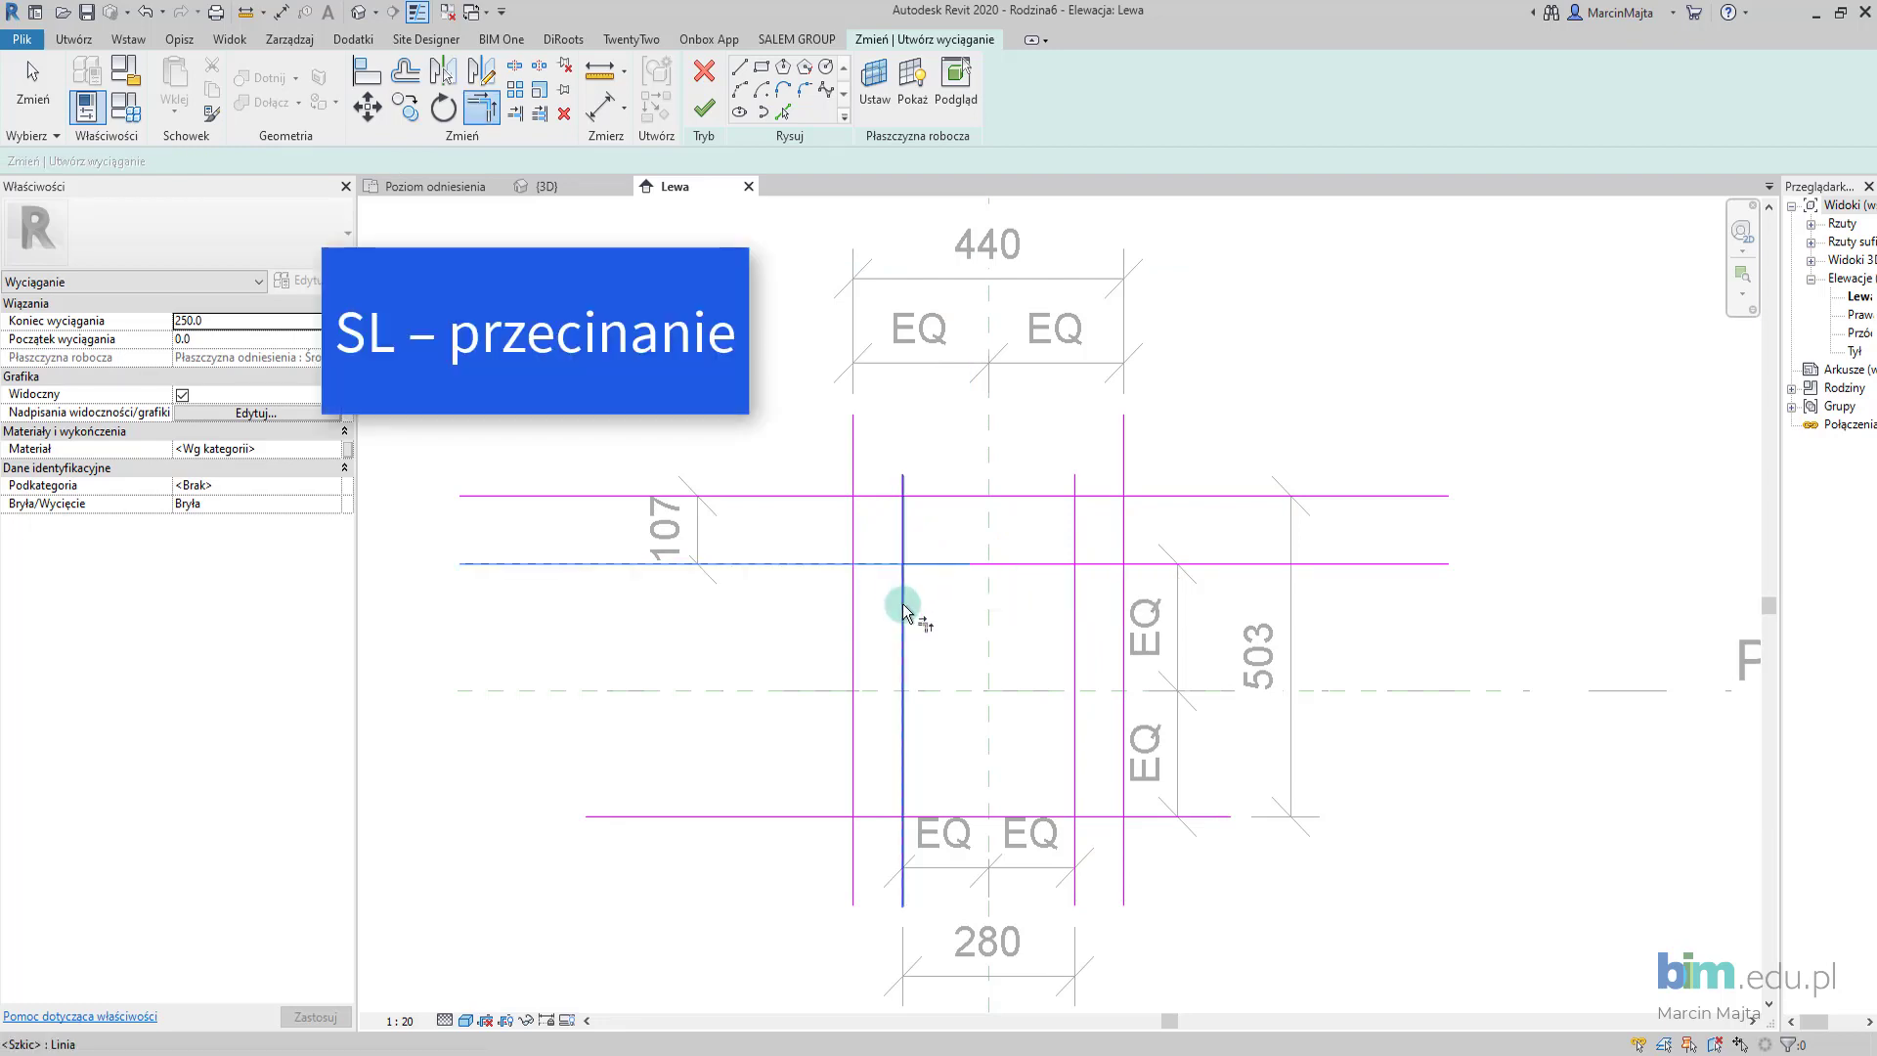
click(903, 612)
Trim the bottom line, right web and right flange underside into corners.
click(904, 782)
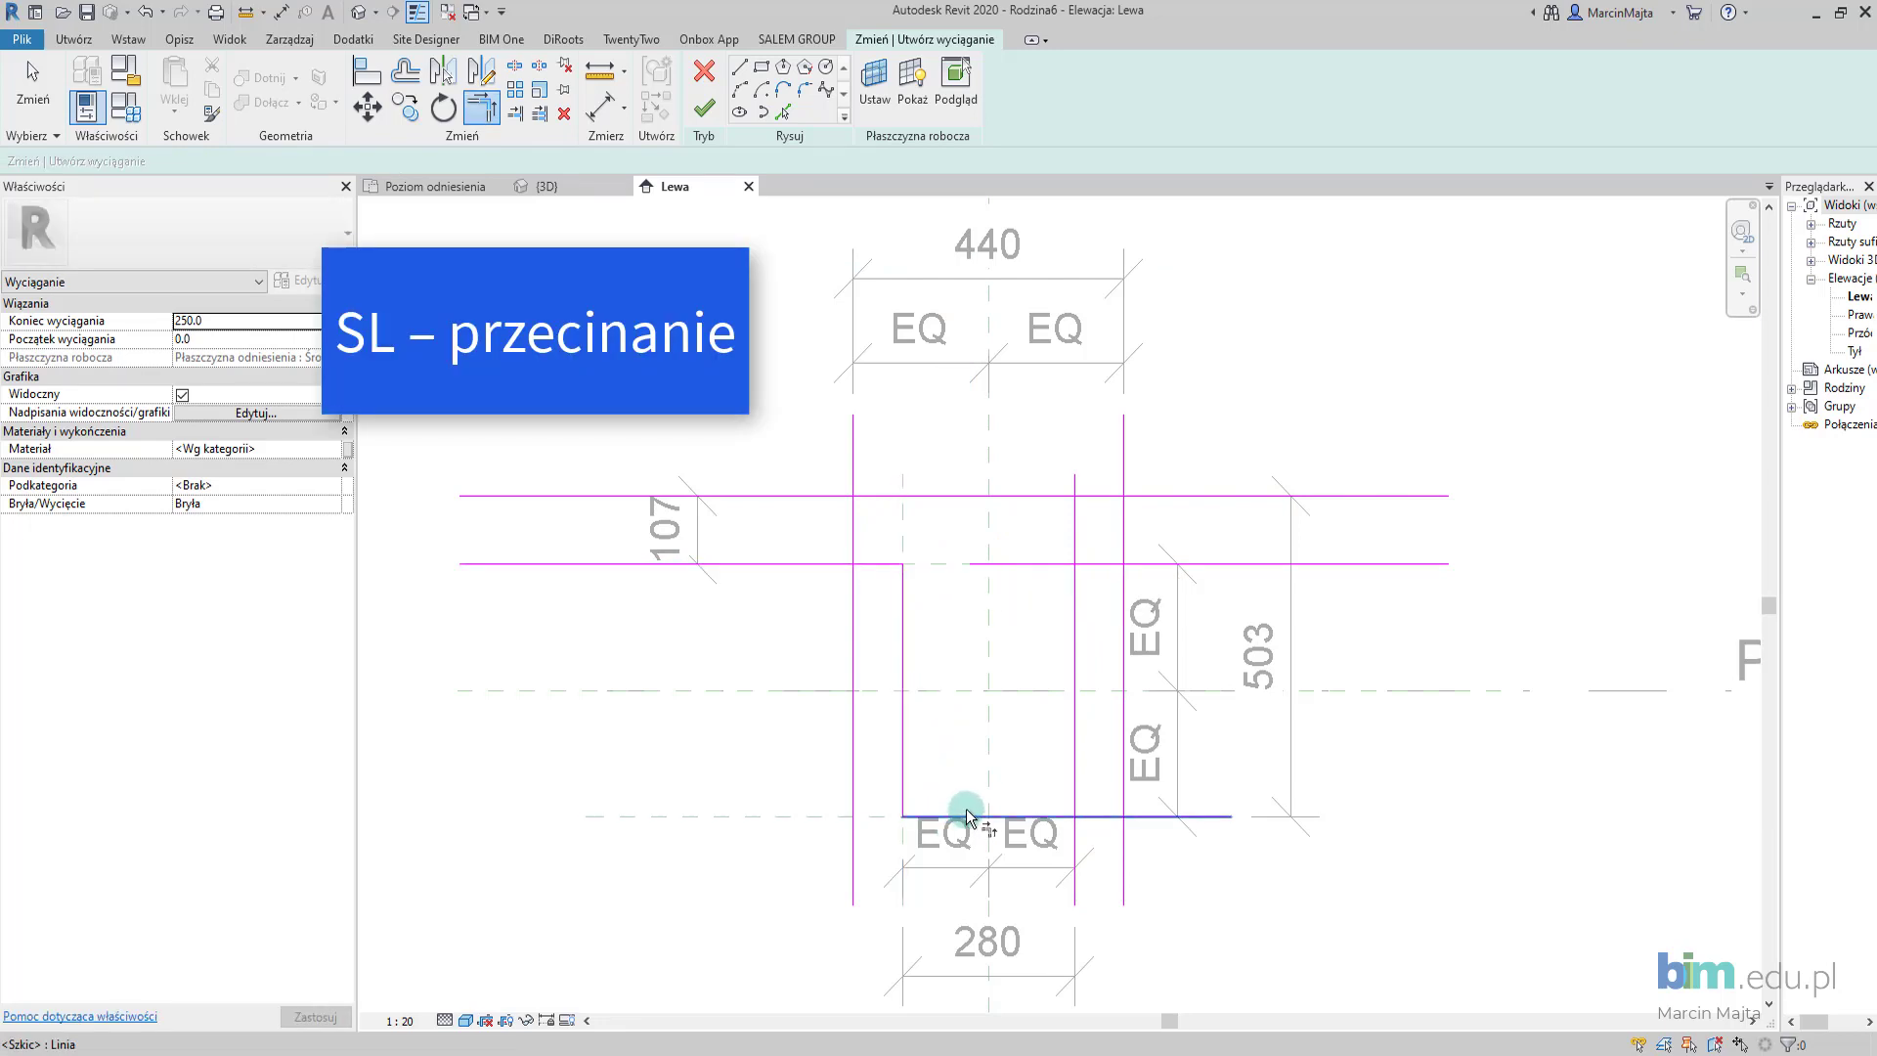
click(966, 815)
click(1074, 607)
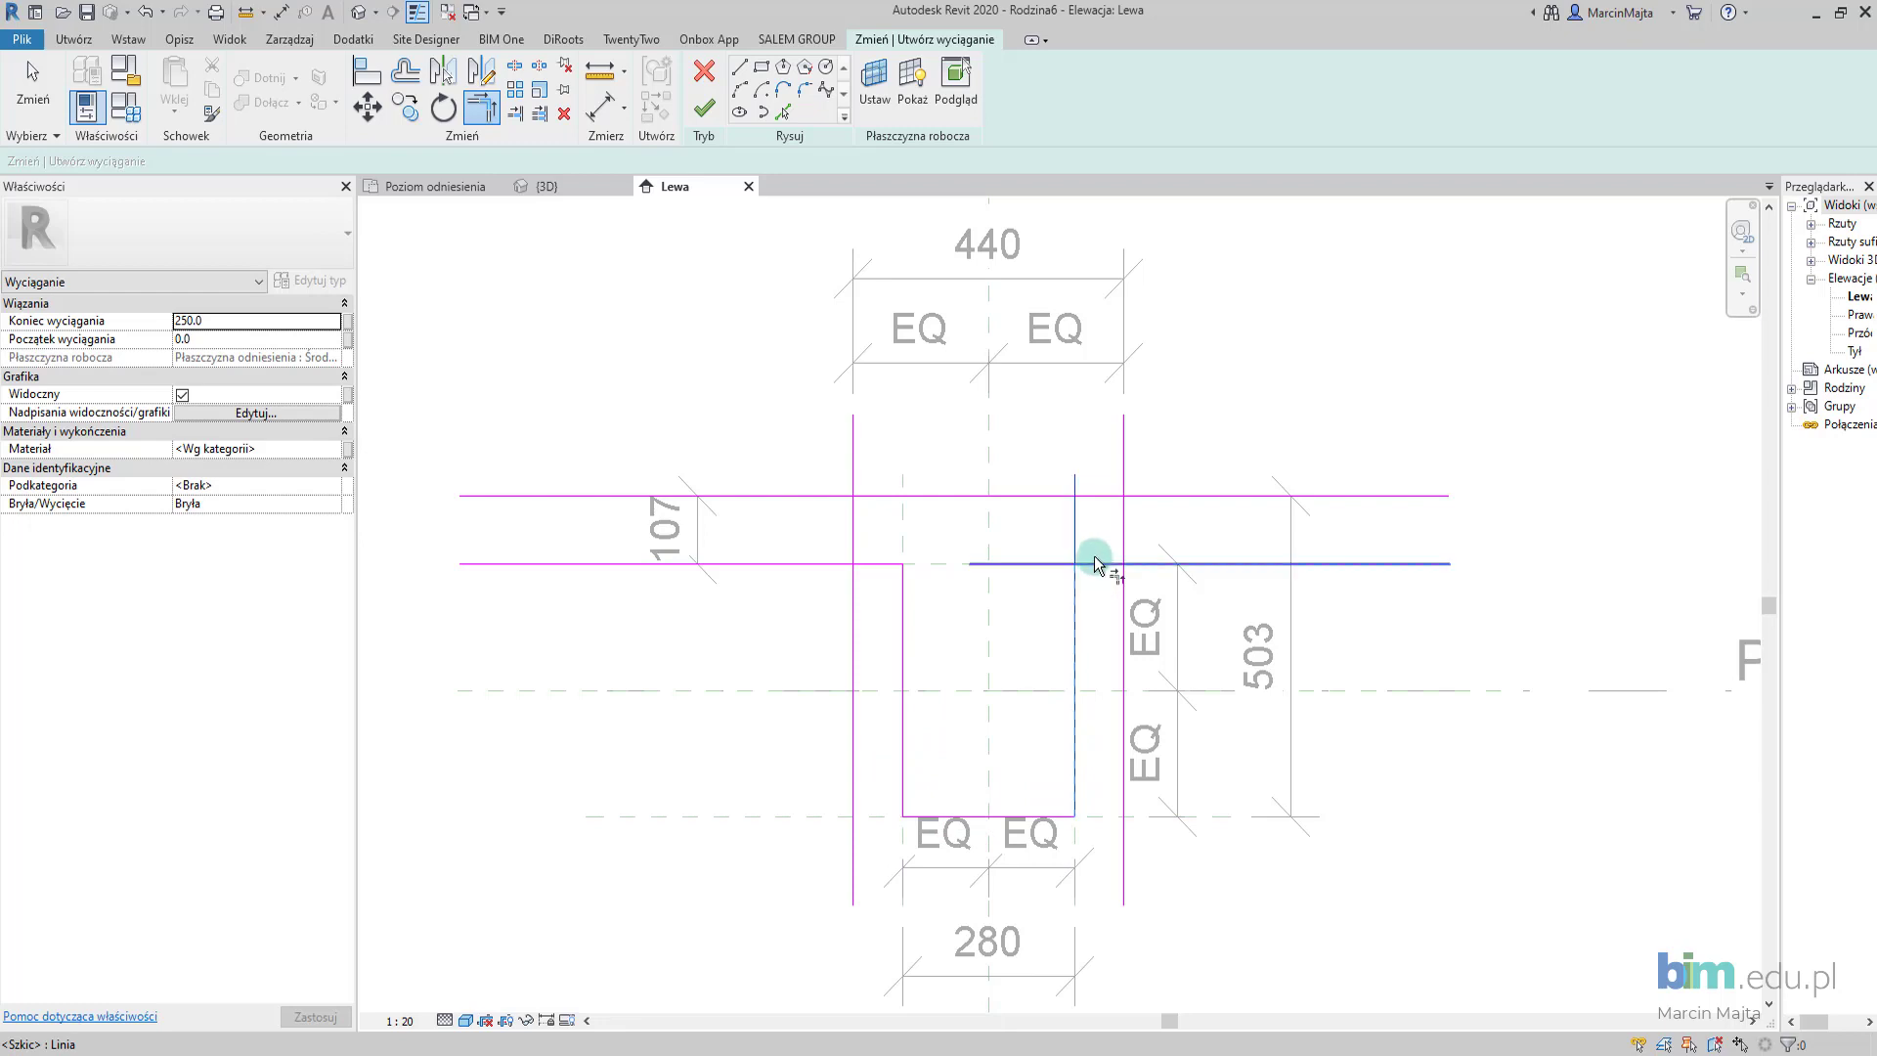
click(1095, 564)
click(1229, 563)
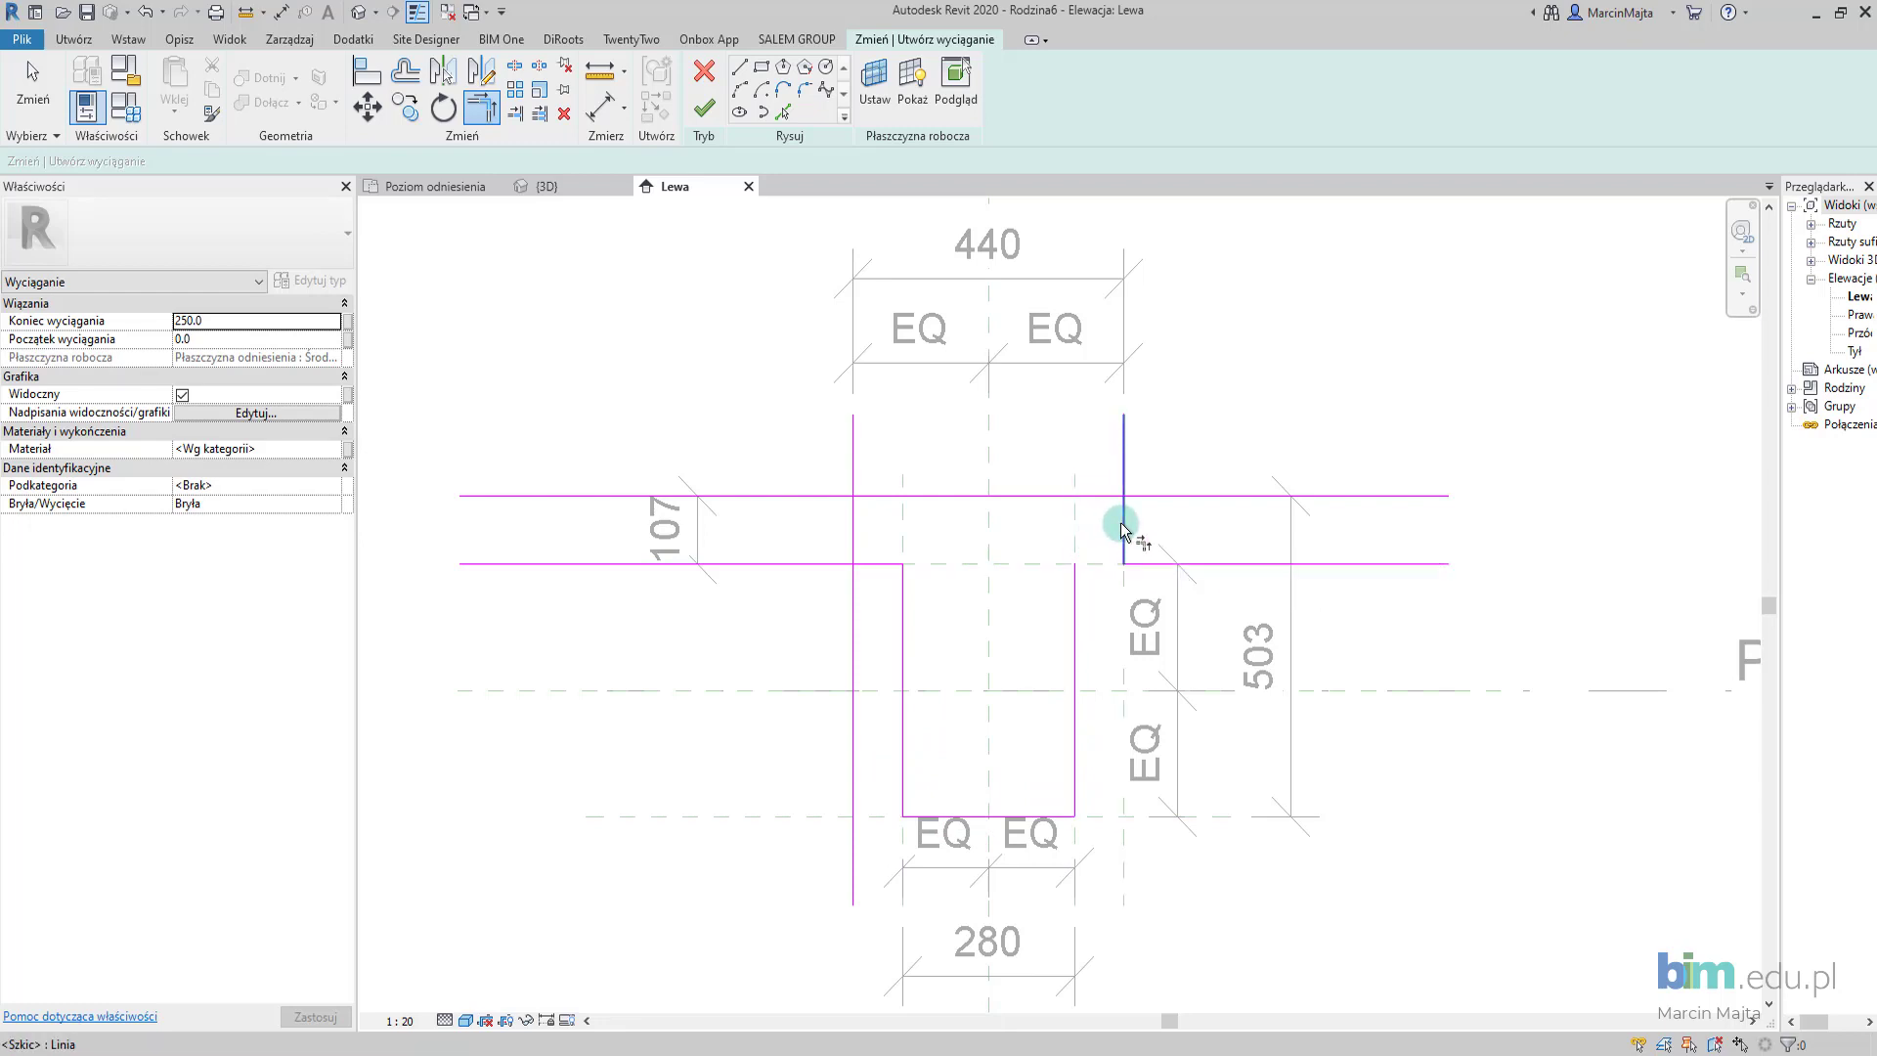
click(1121, 531)
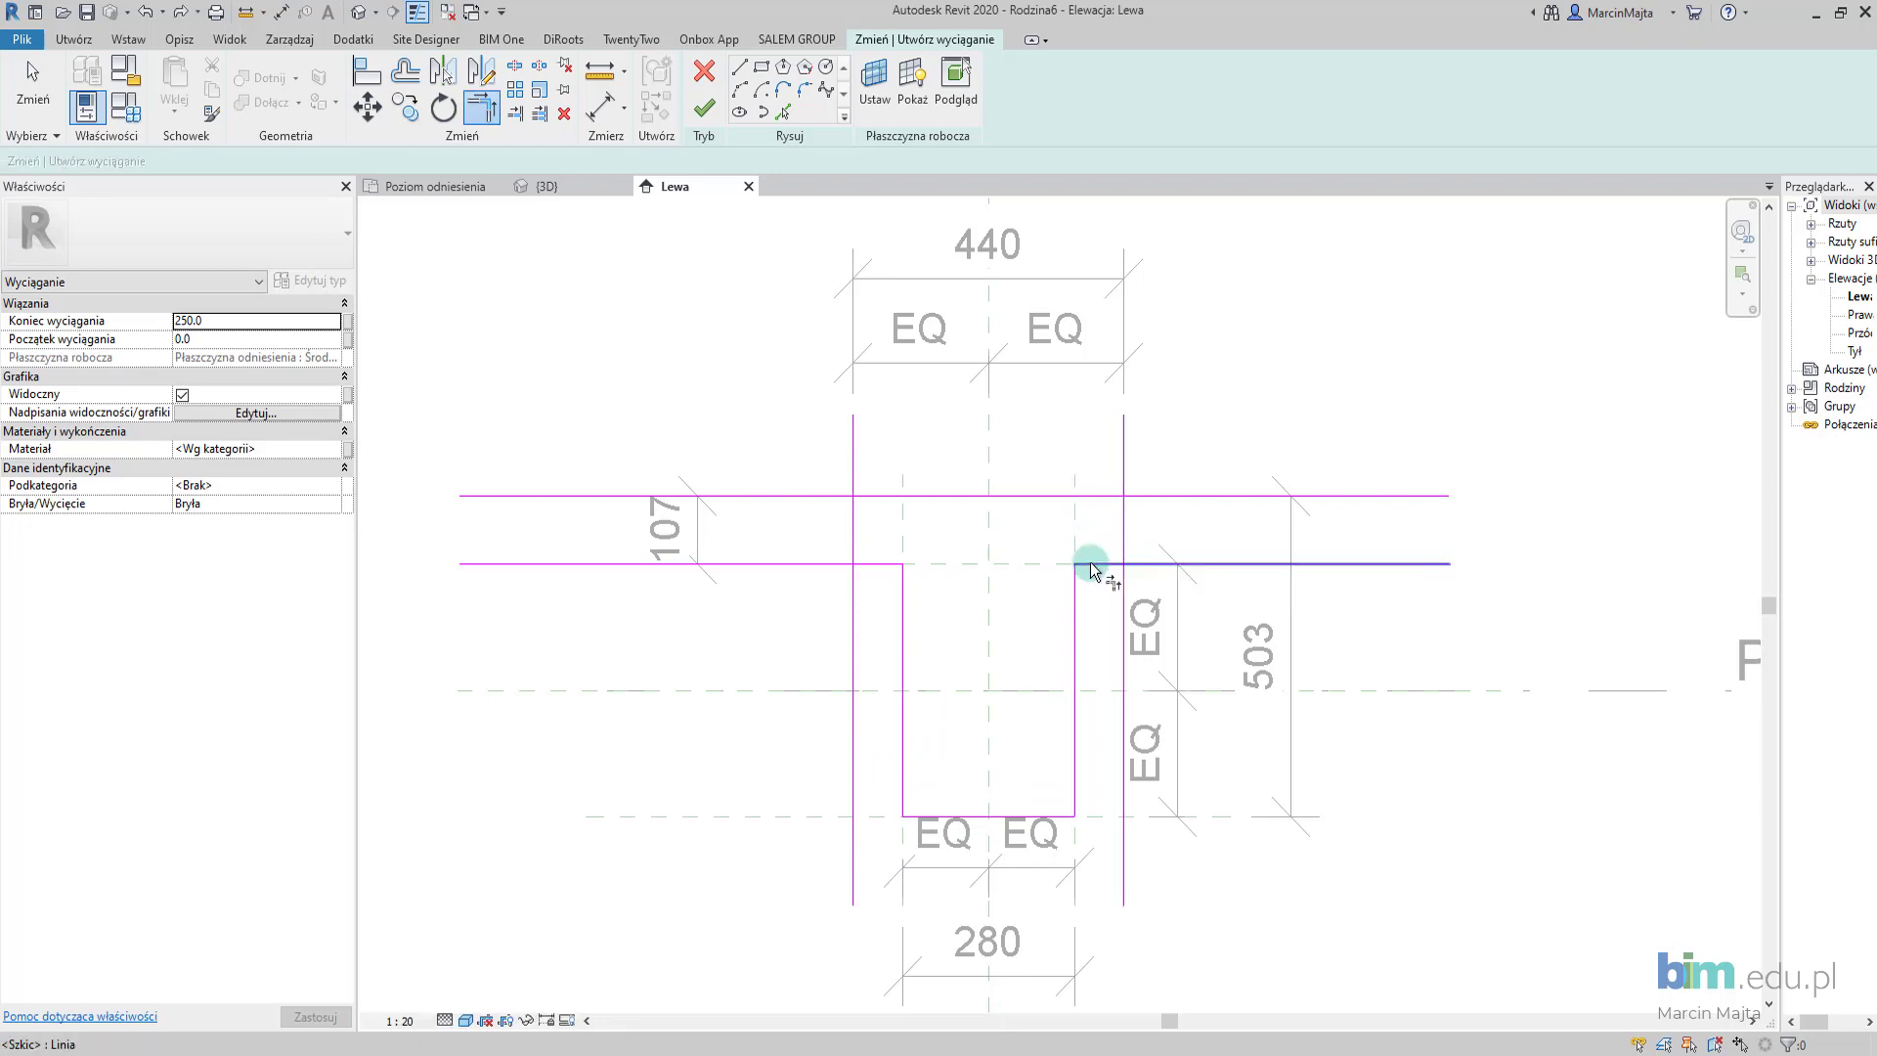
click(1098, 564)
click(1121, 531)
Corner the top line and left flange underside with the outer lines, closing the T outline.
click(1128, 526)
click(1085, 498)
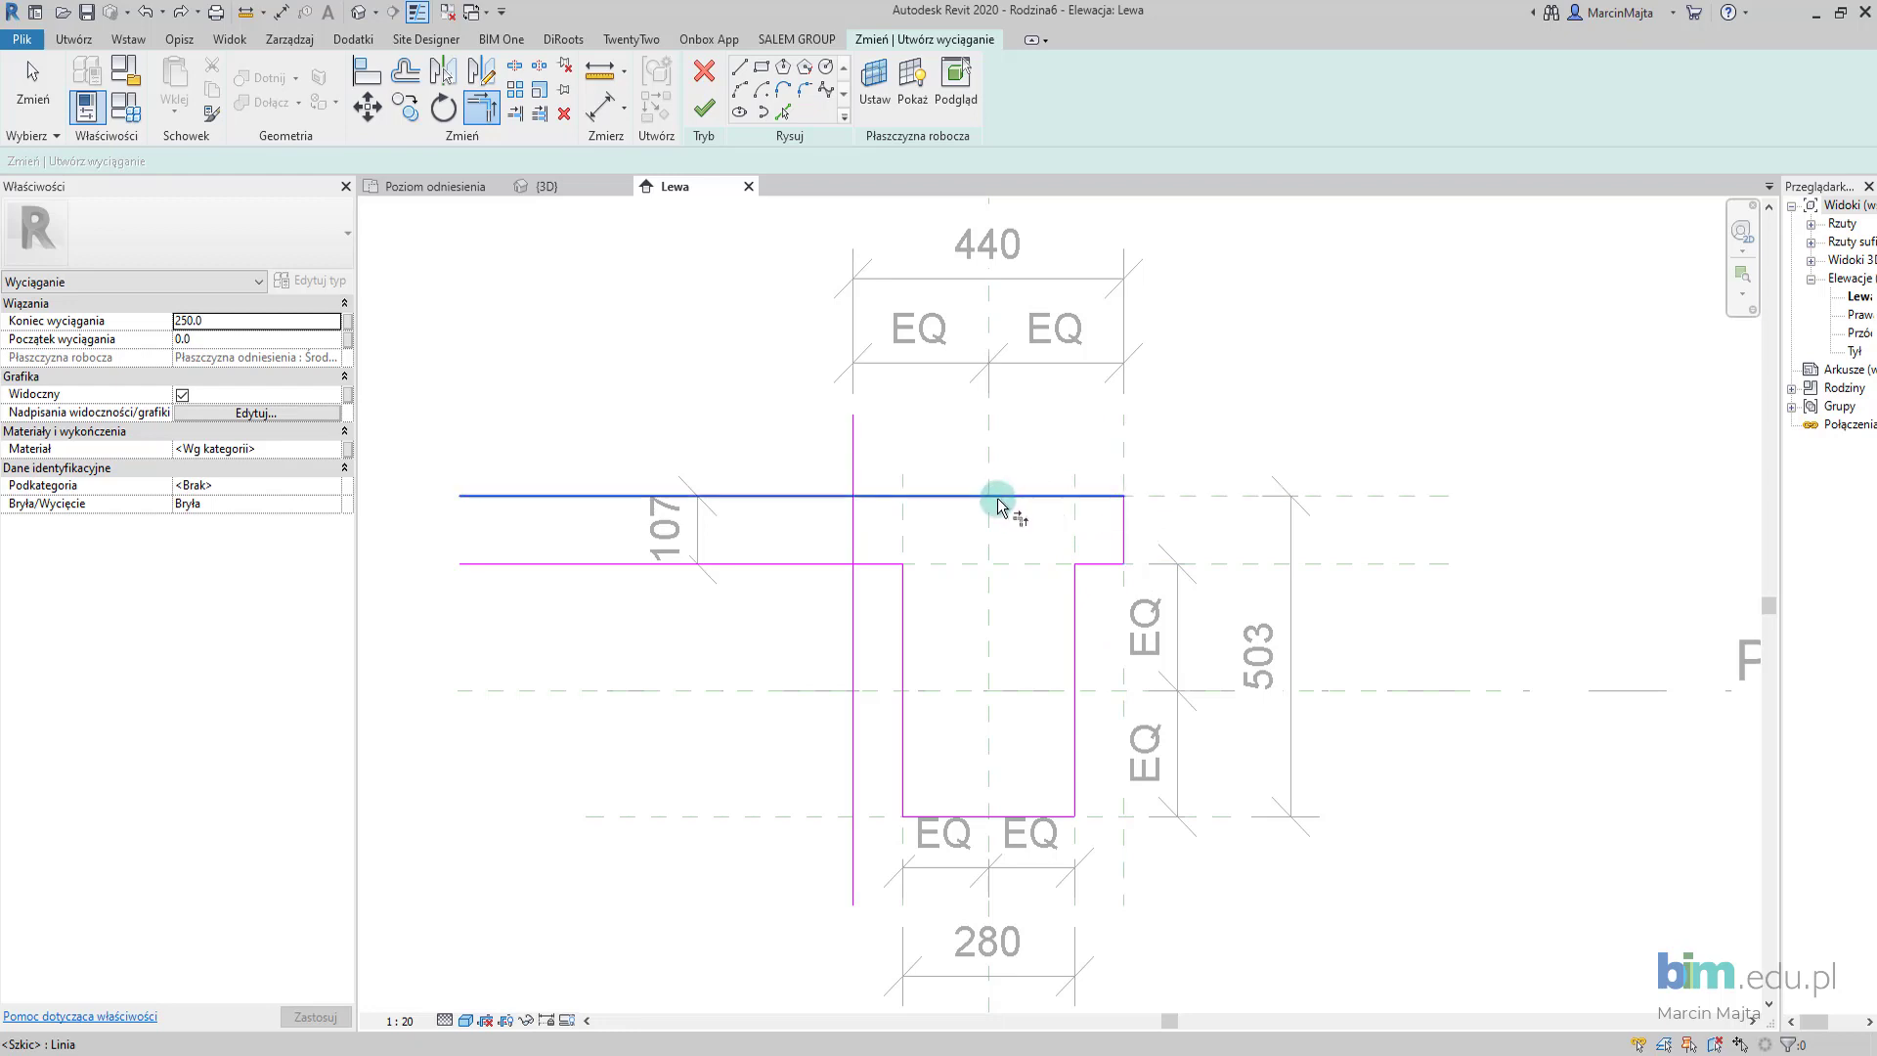
click(978, 497)
click(864, 532)
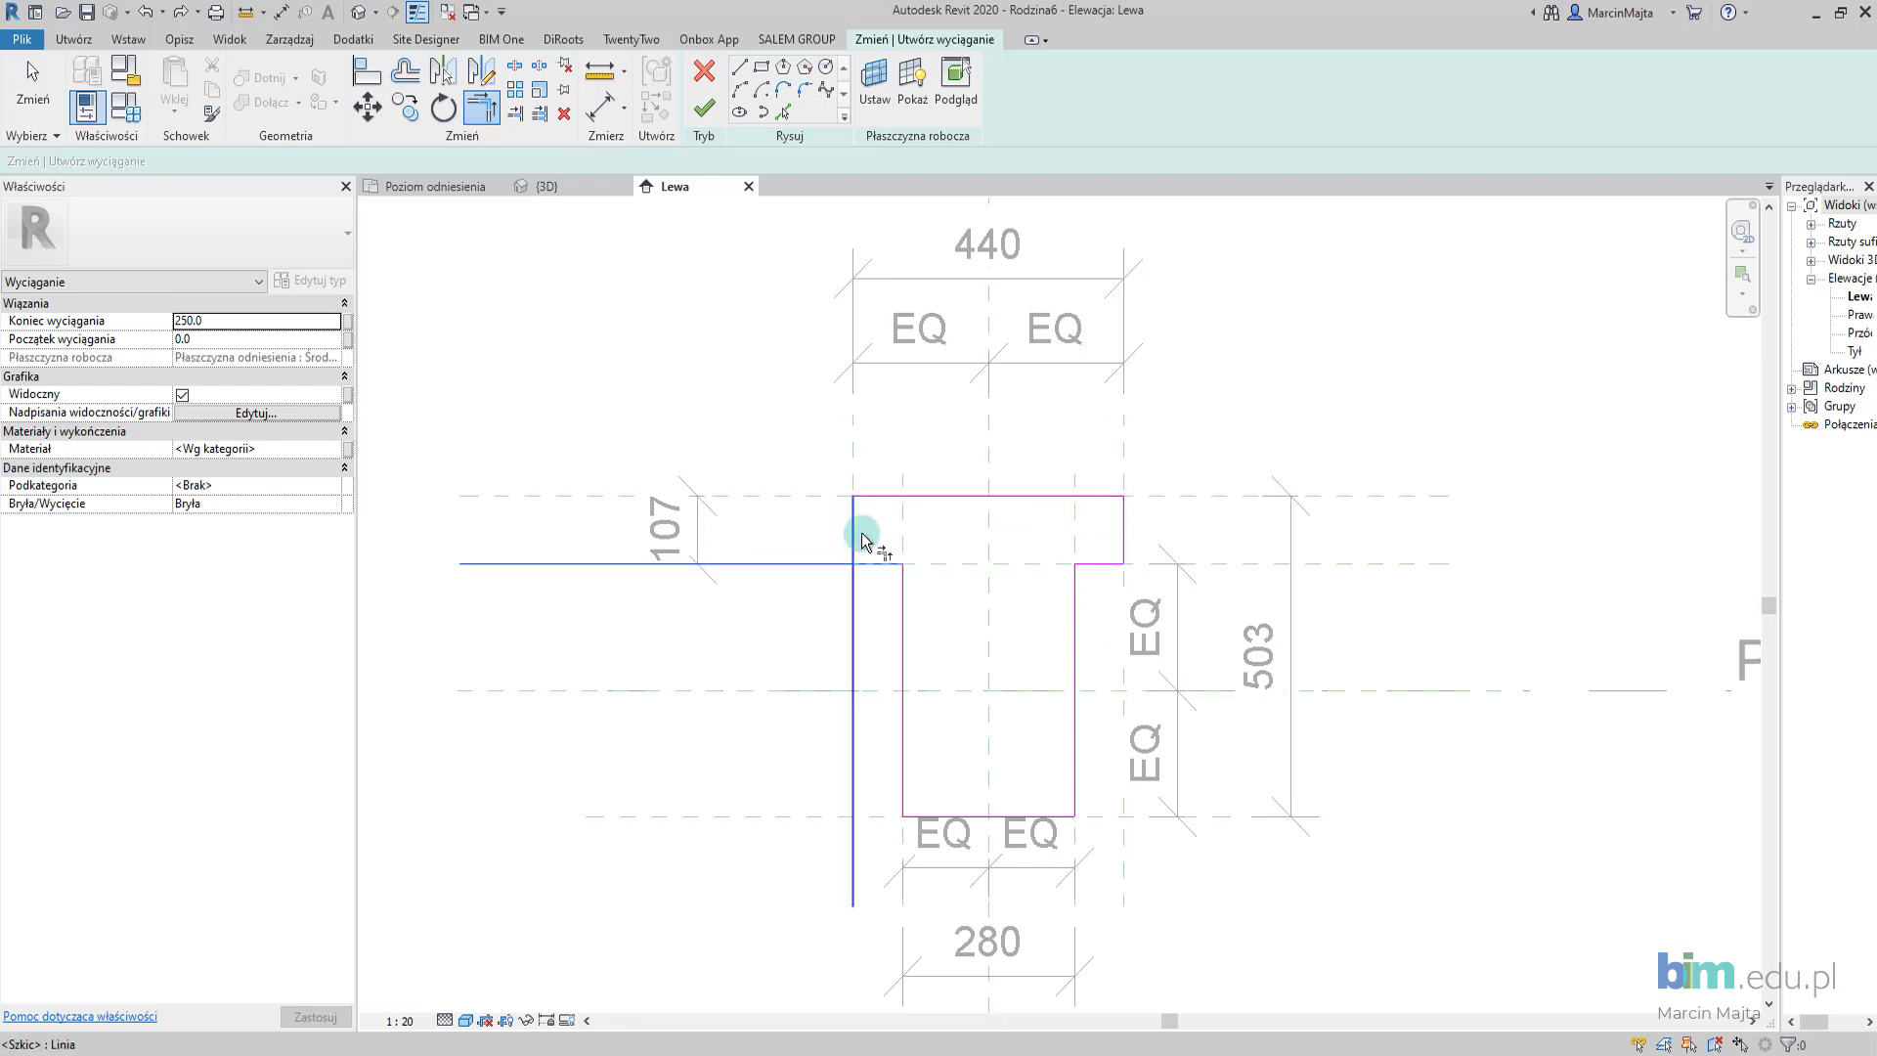
click(855, 533)
scroll(992, 611, down, 1)
middle_drag(992, 608, 967, 645)
key(Escape)
key(Escape)
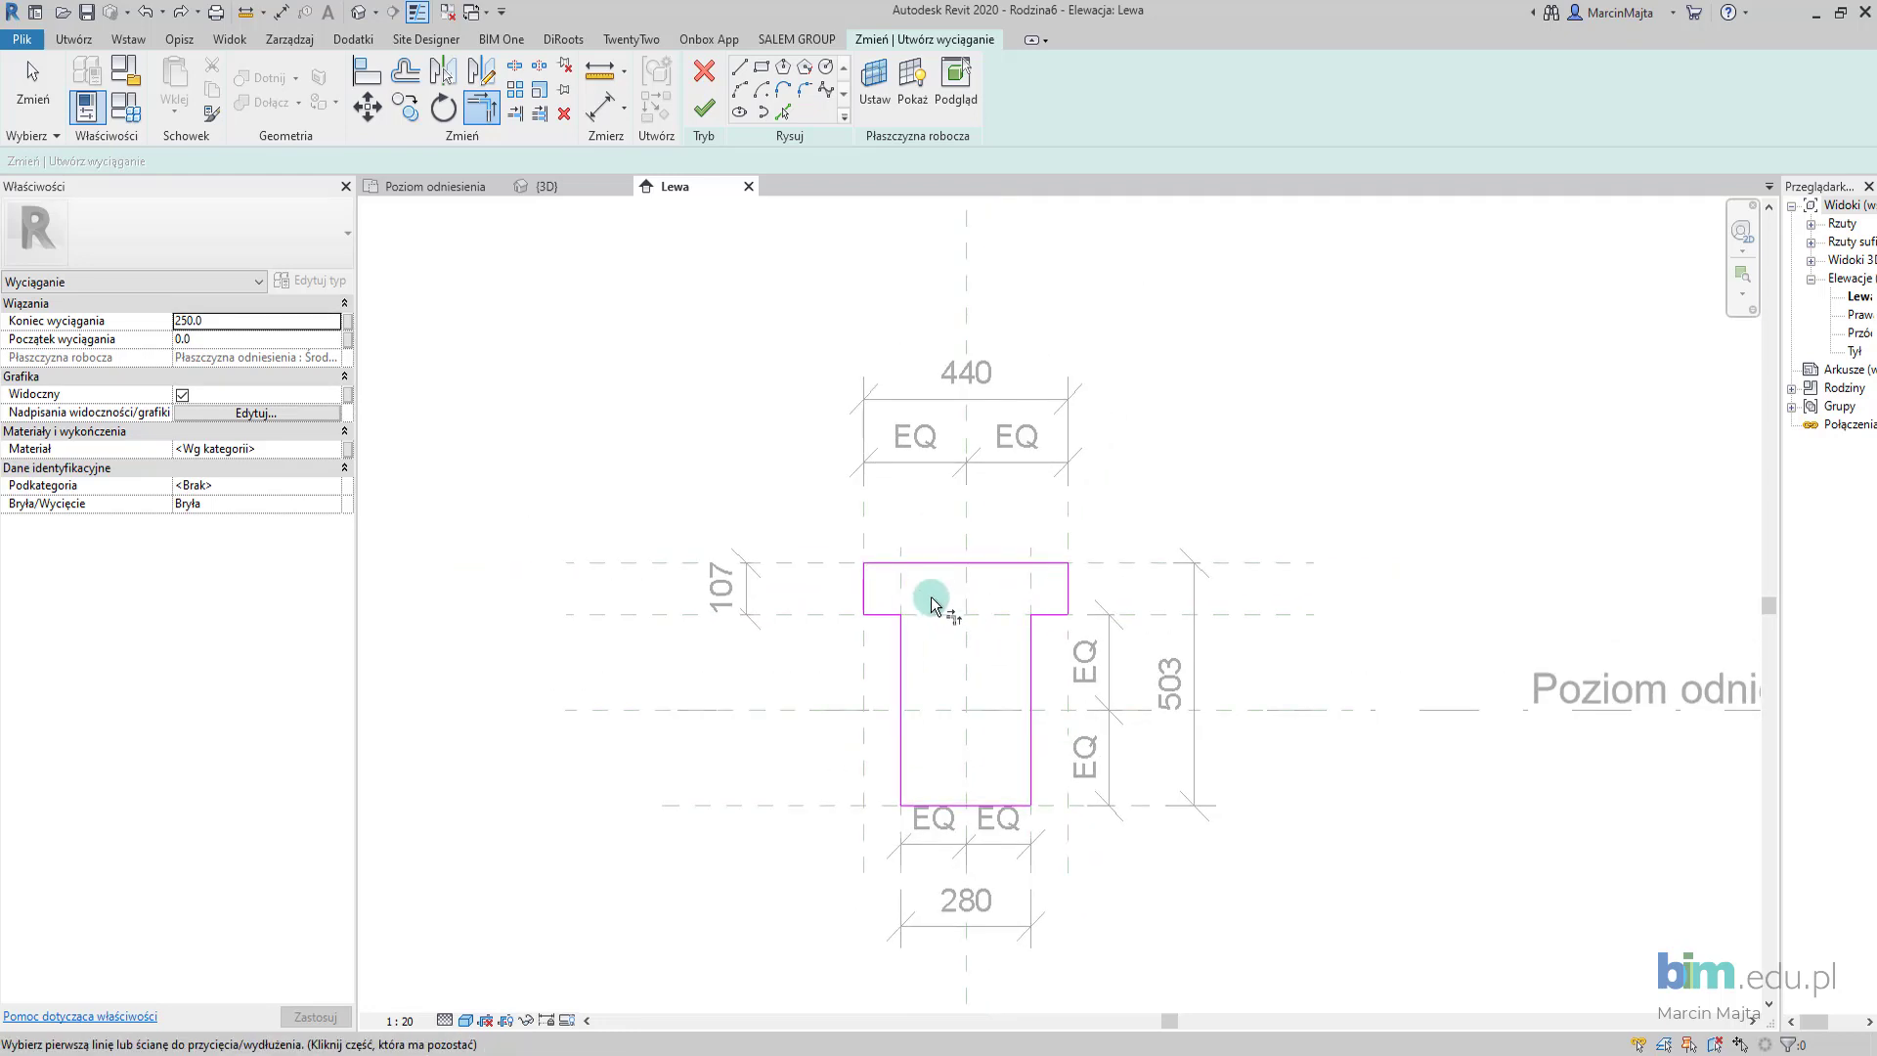
click(924, 564)
click(937, 709)
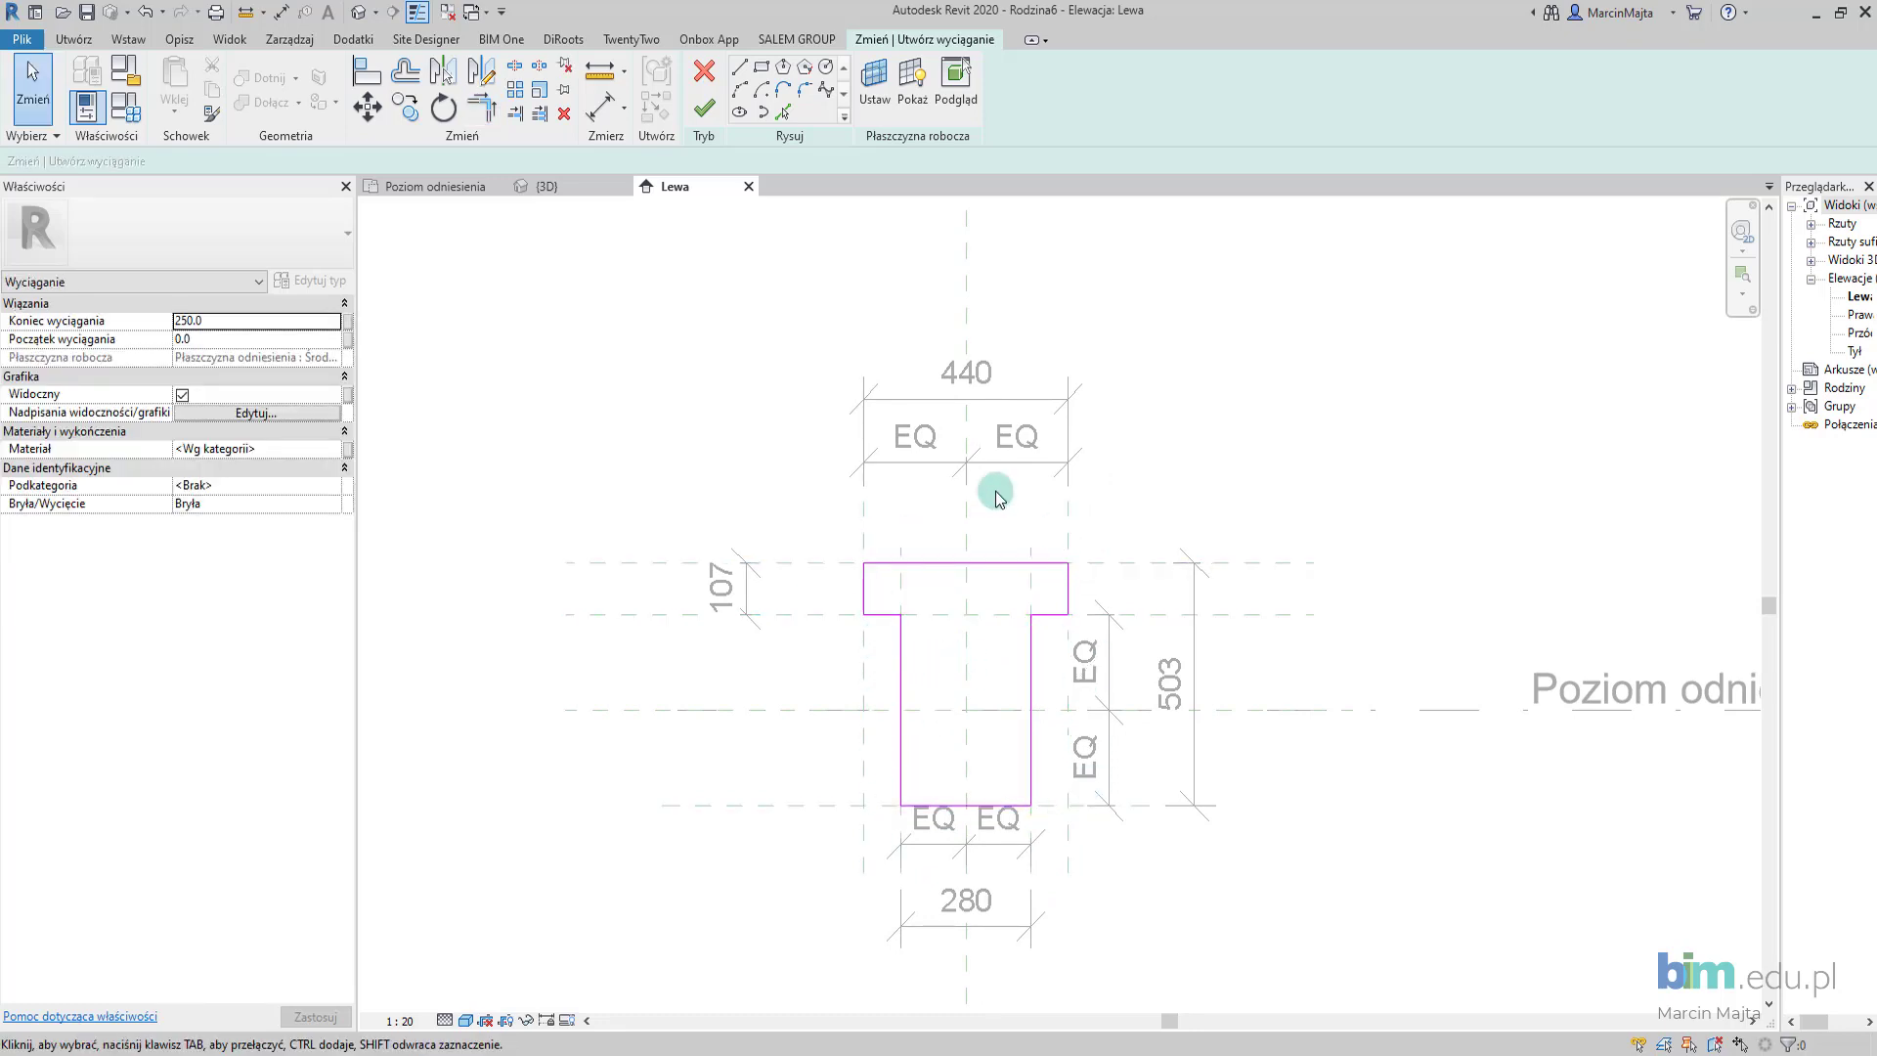
Finish the sketch to create the solid T-shaped extrusion.
click(703, 110)
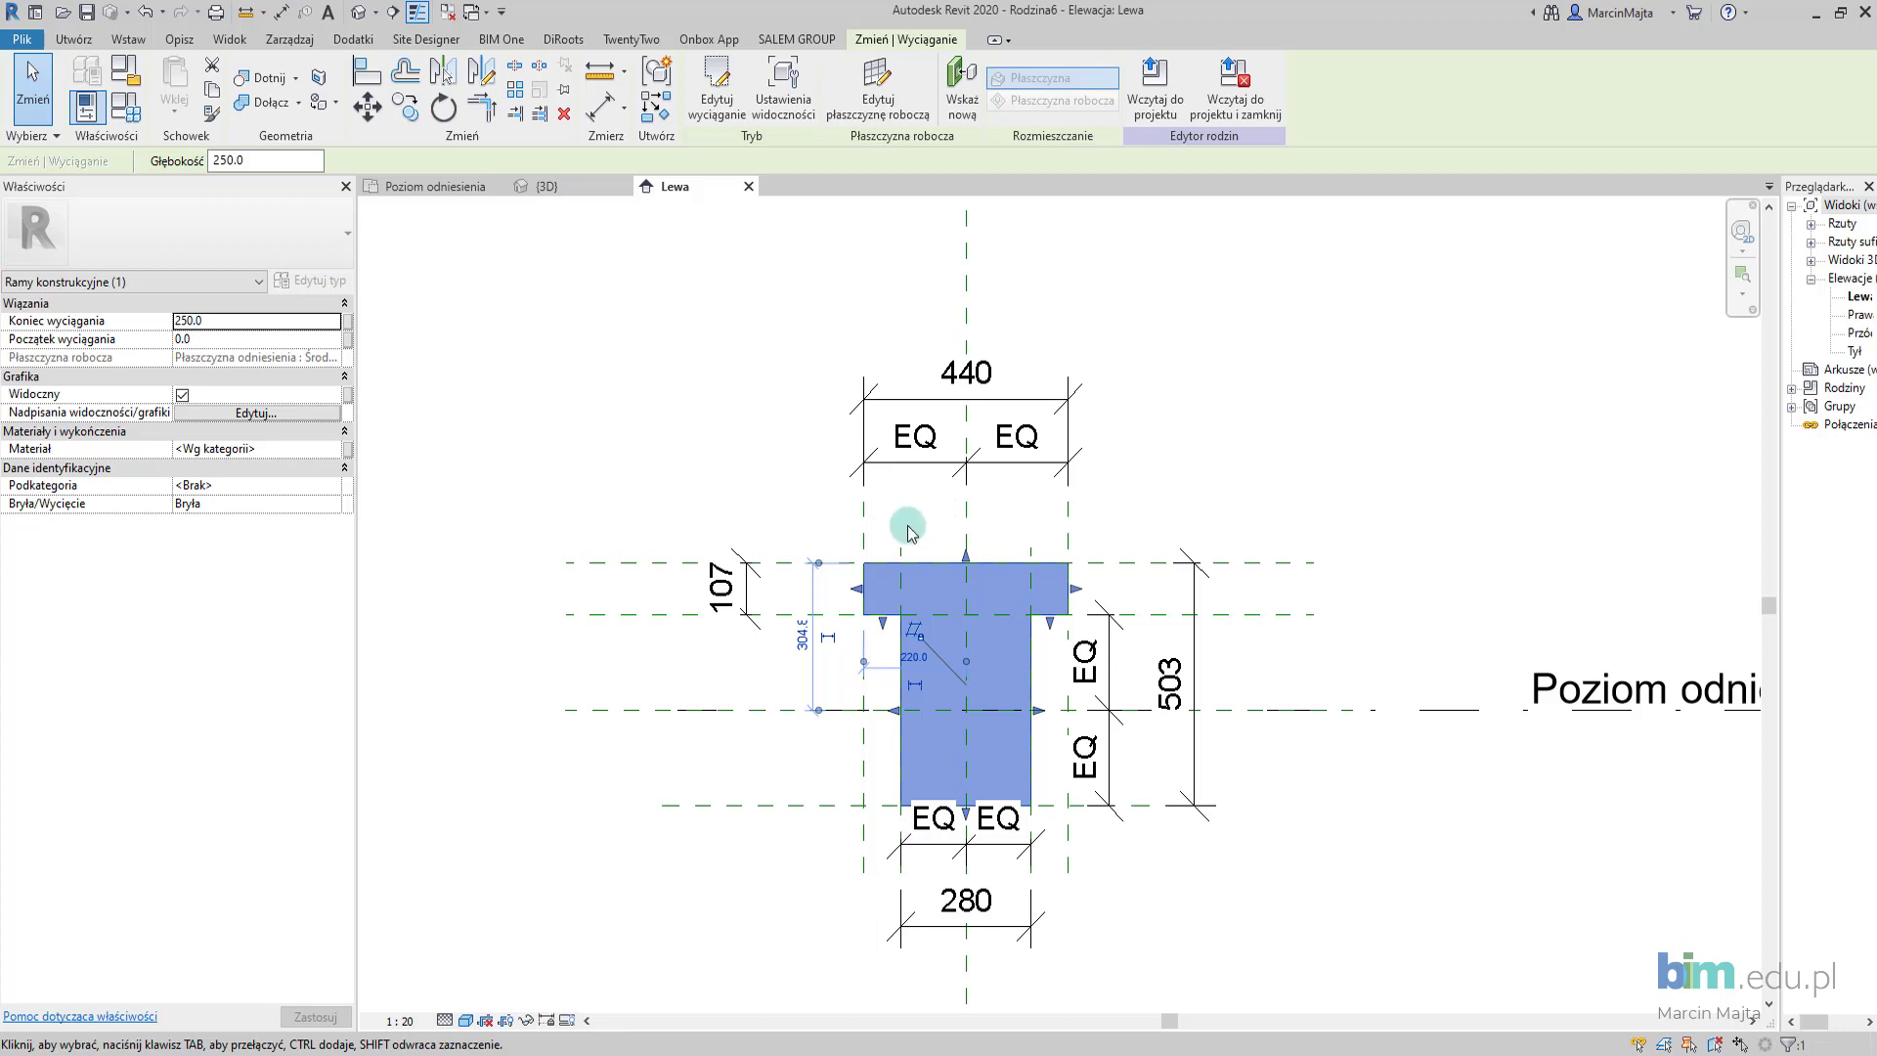
middle_drag(827, 475, 819, 452)
click(819, 451)
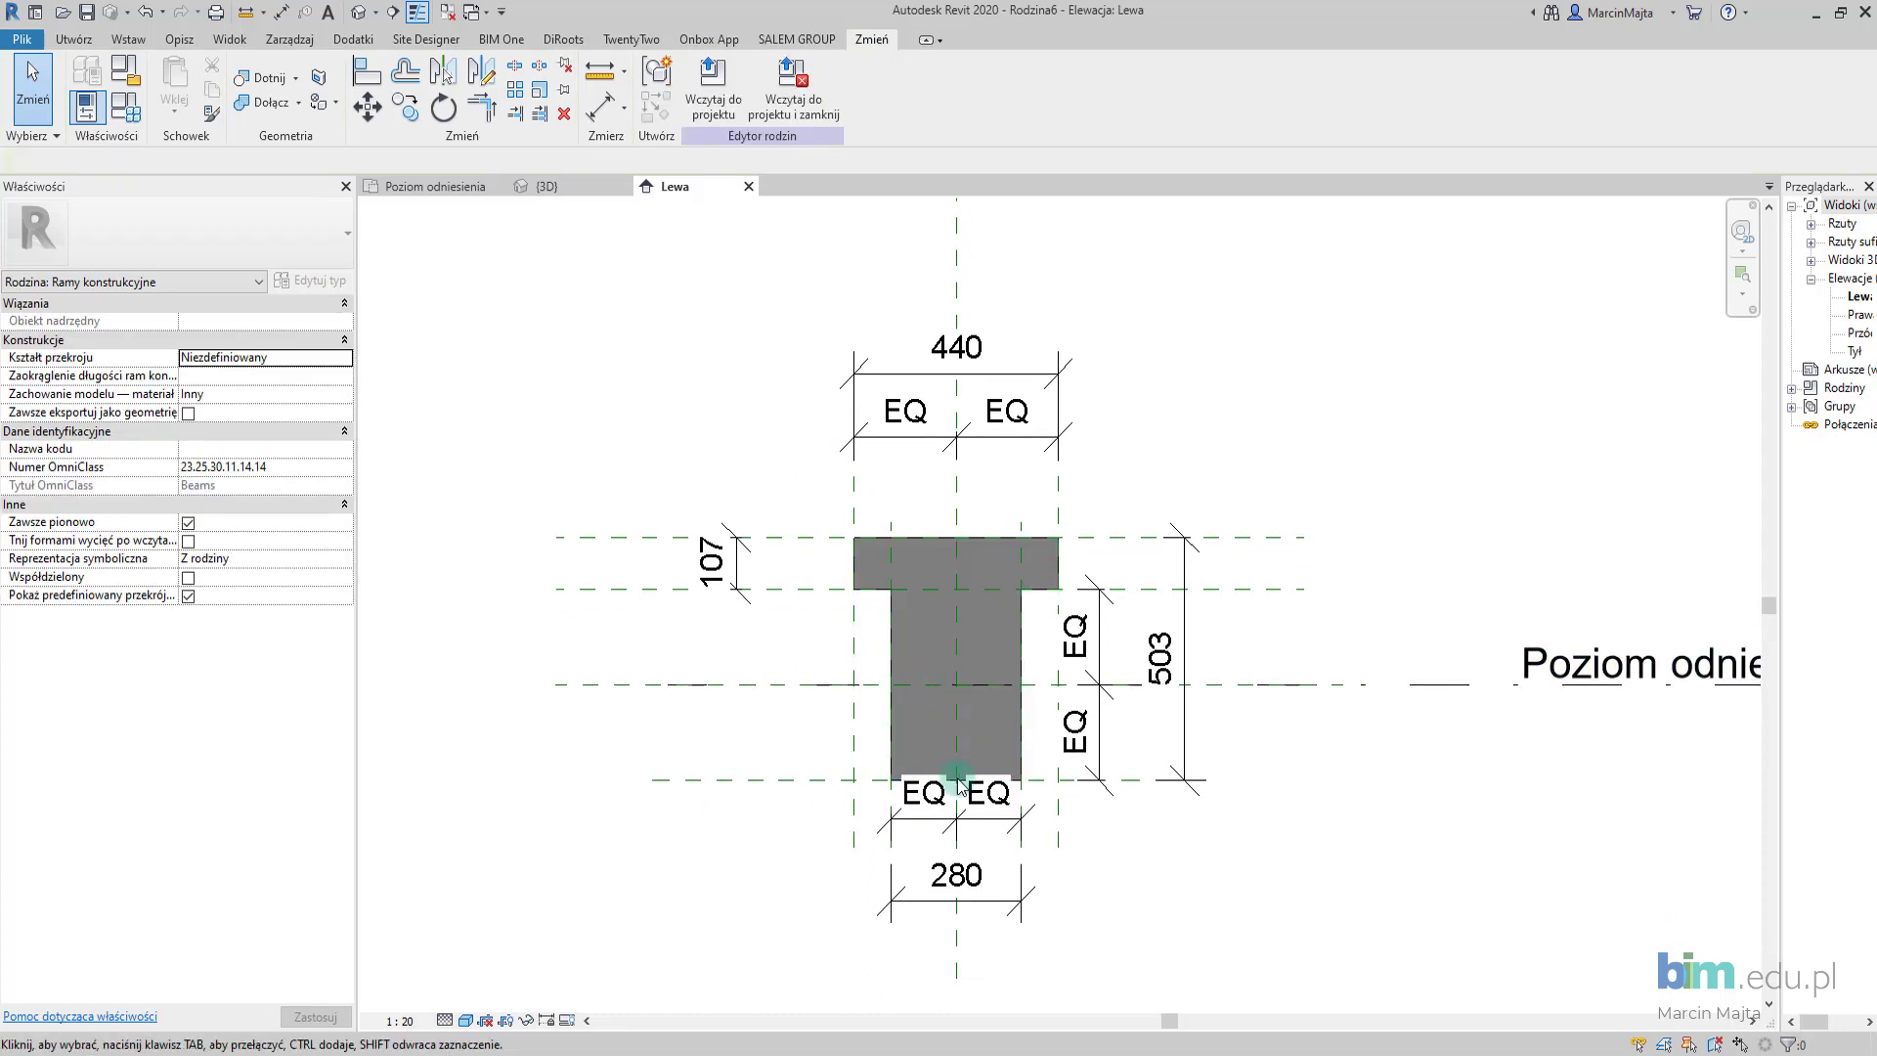
Move the bottom EQ dimension below the 280 dimension, then select the 440 width dimension.
click(939, 819)
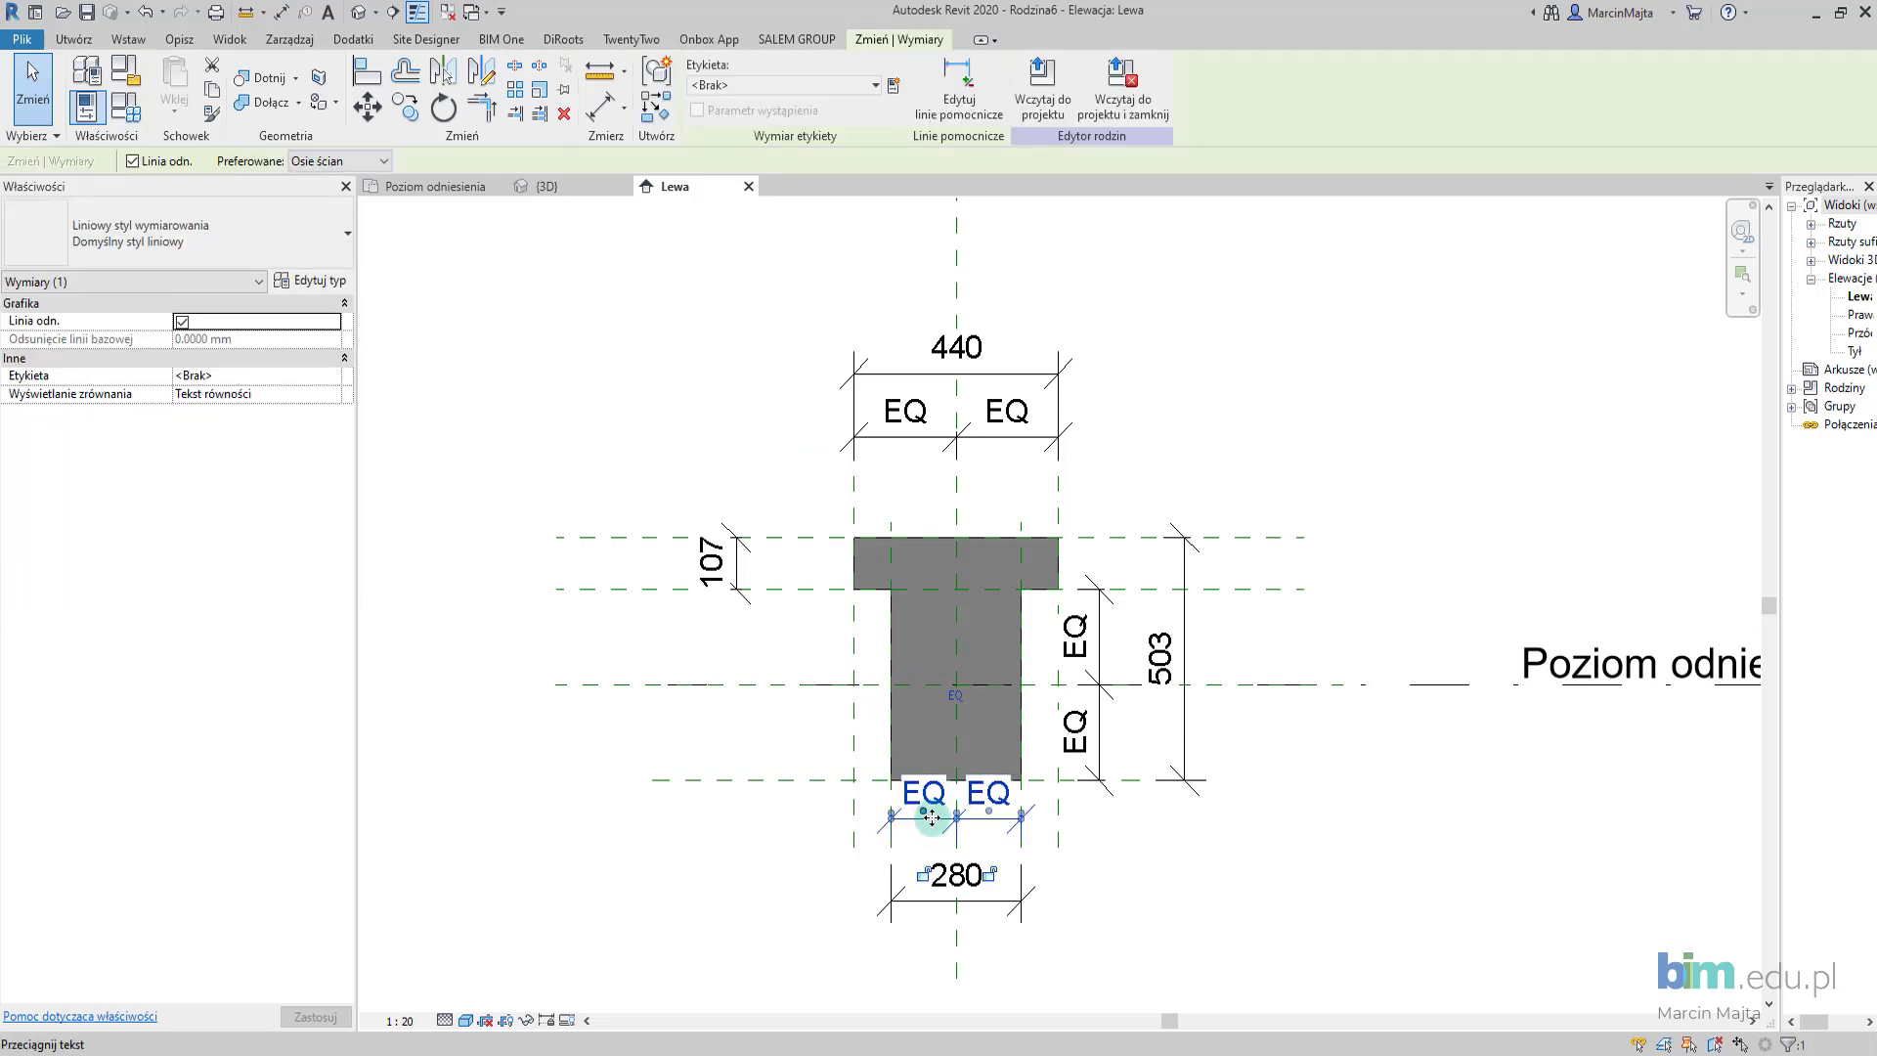
drag(937, 826, 953, 978)
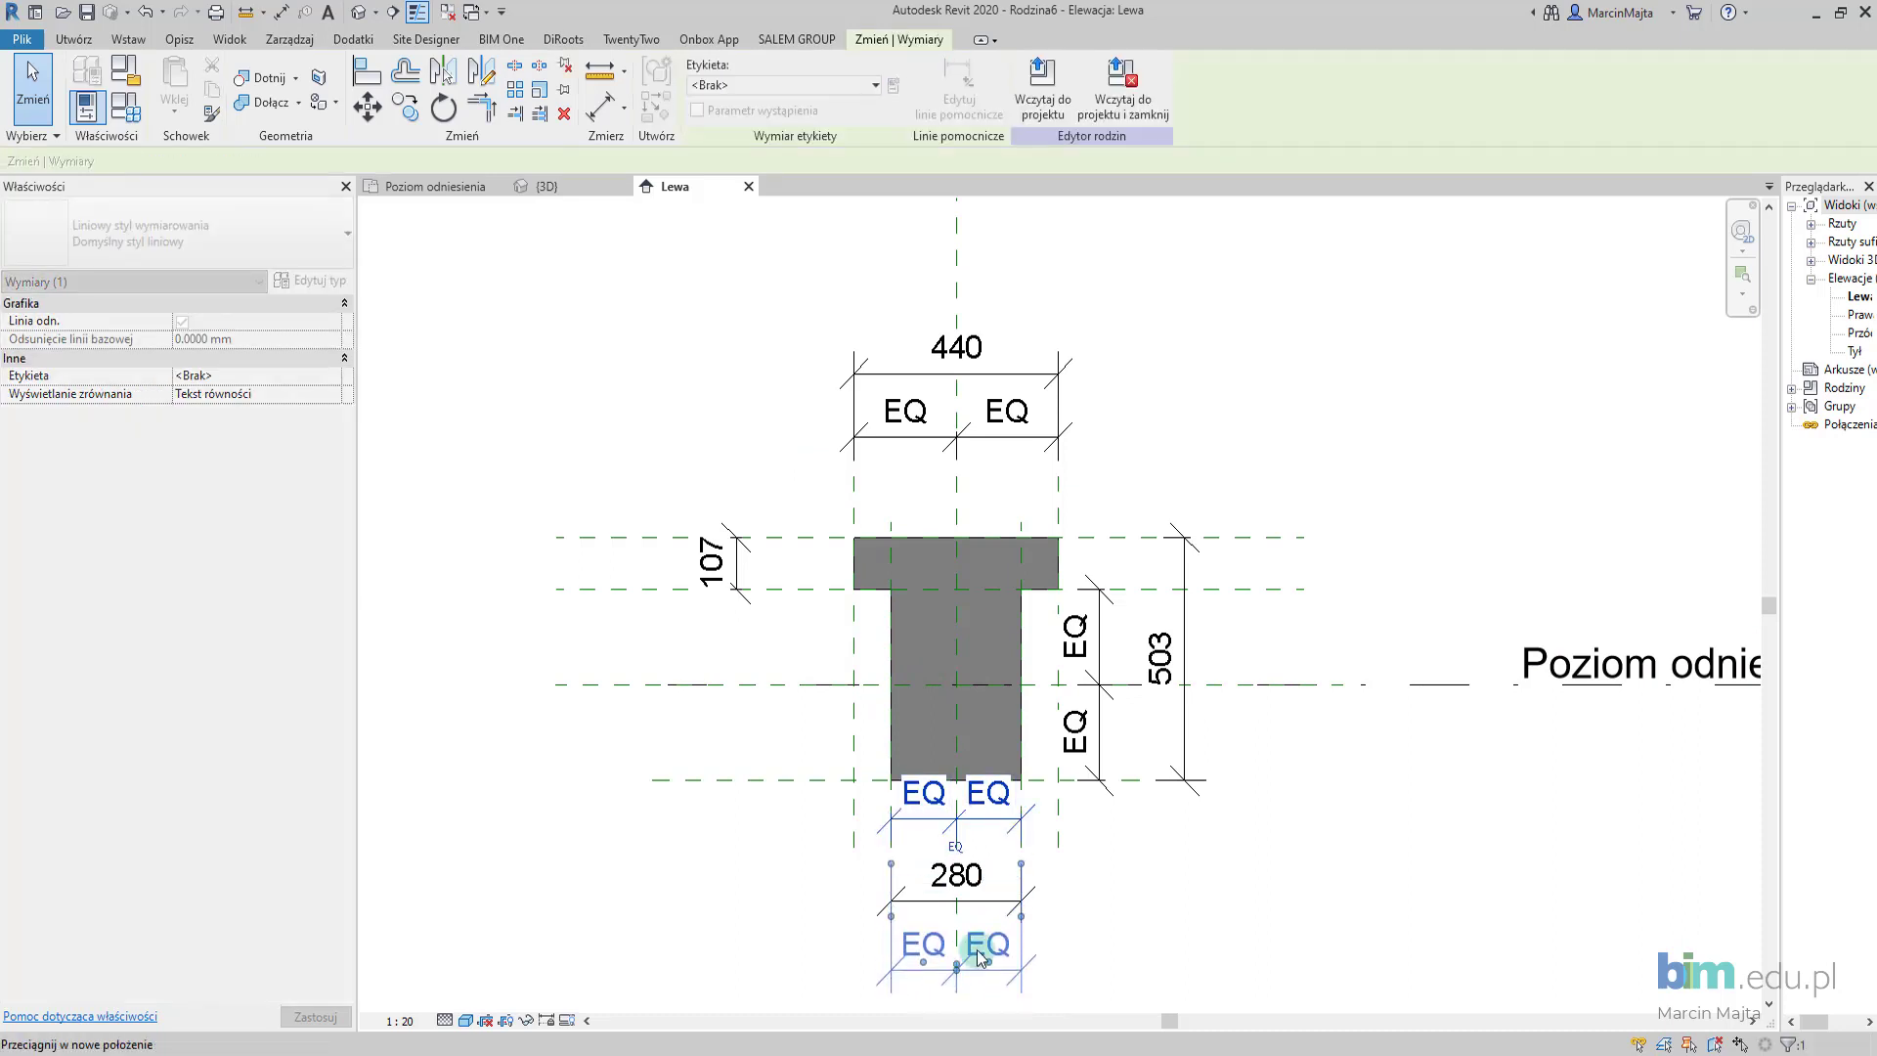
click(1129, 861)
scroll(1107, 808, down, 2)
middle_drag(1107, 808, 1062, 767)
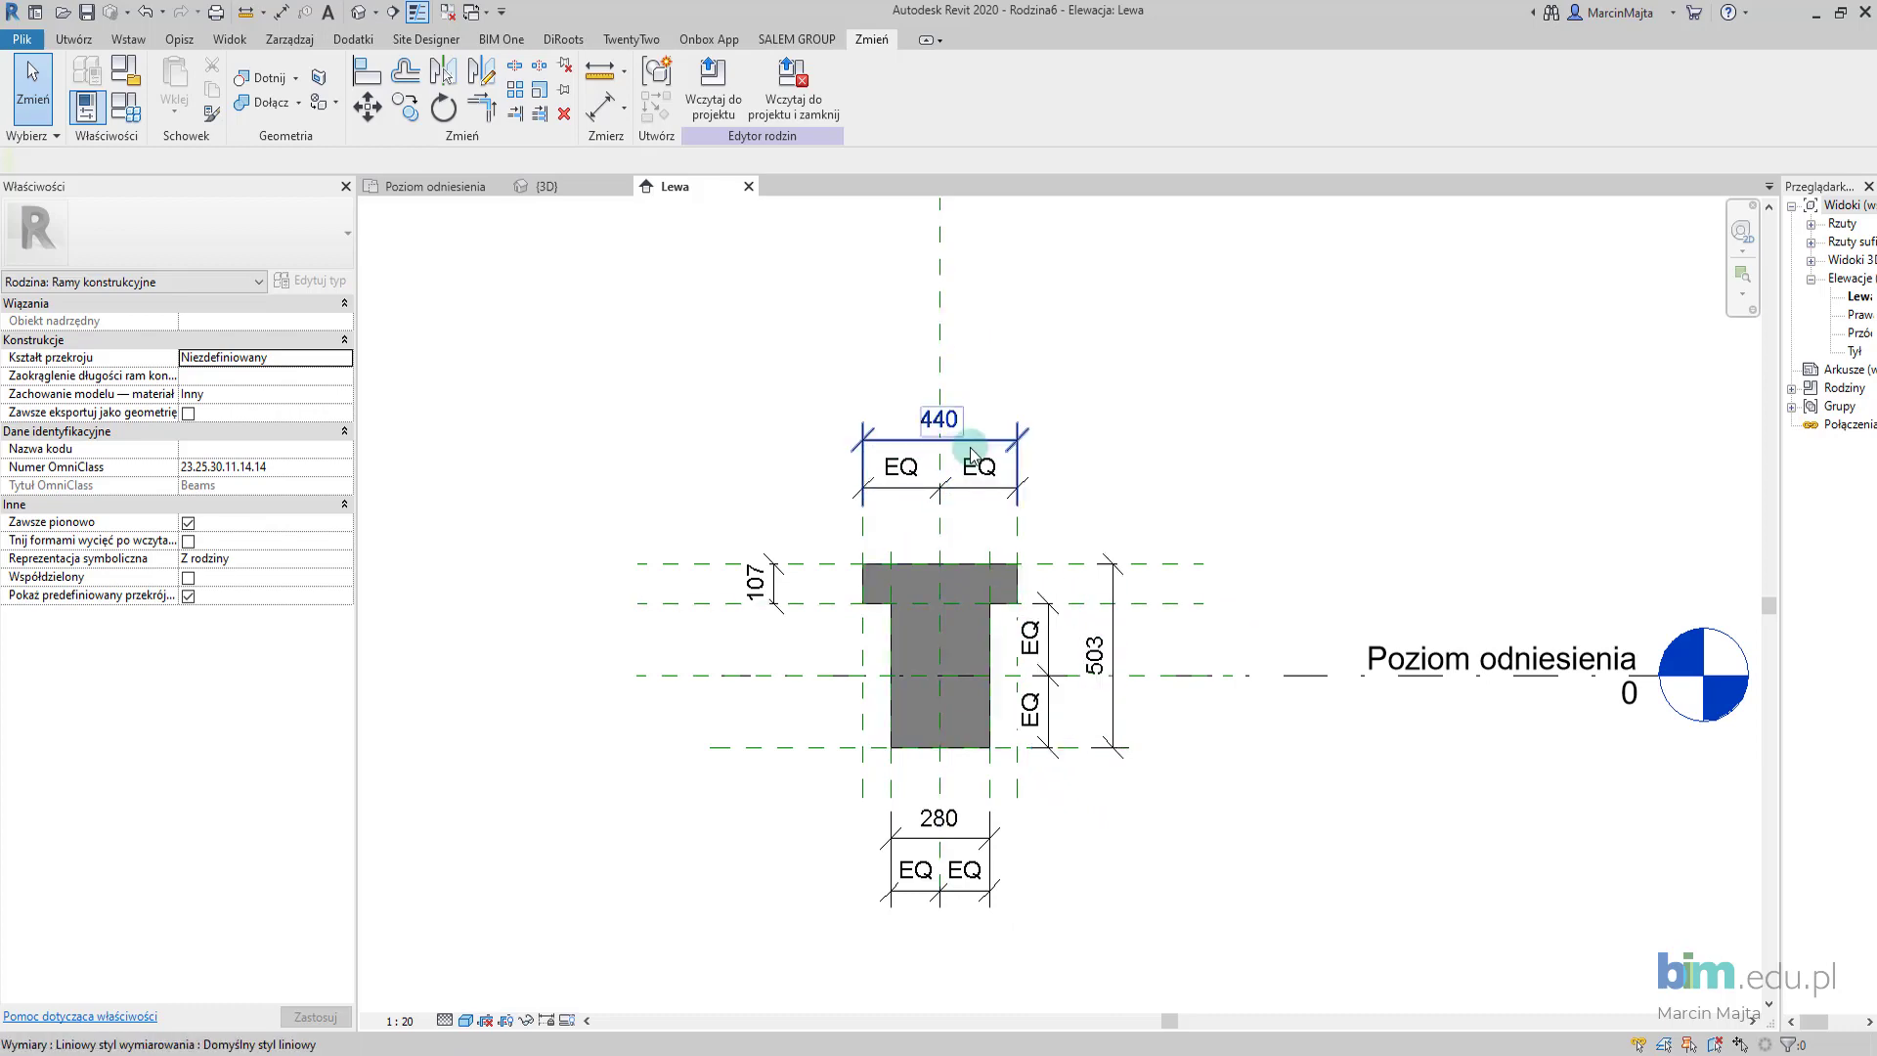
click(923, 439)
Label the 440 width Szer_Góra T and the 107 flange height Wysokość Półki.
click(893, 86)
text(Szer_Góra T)
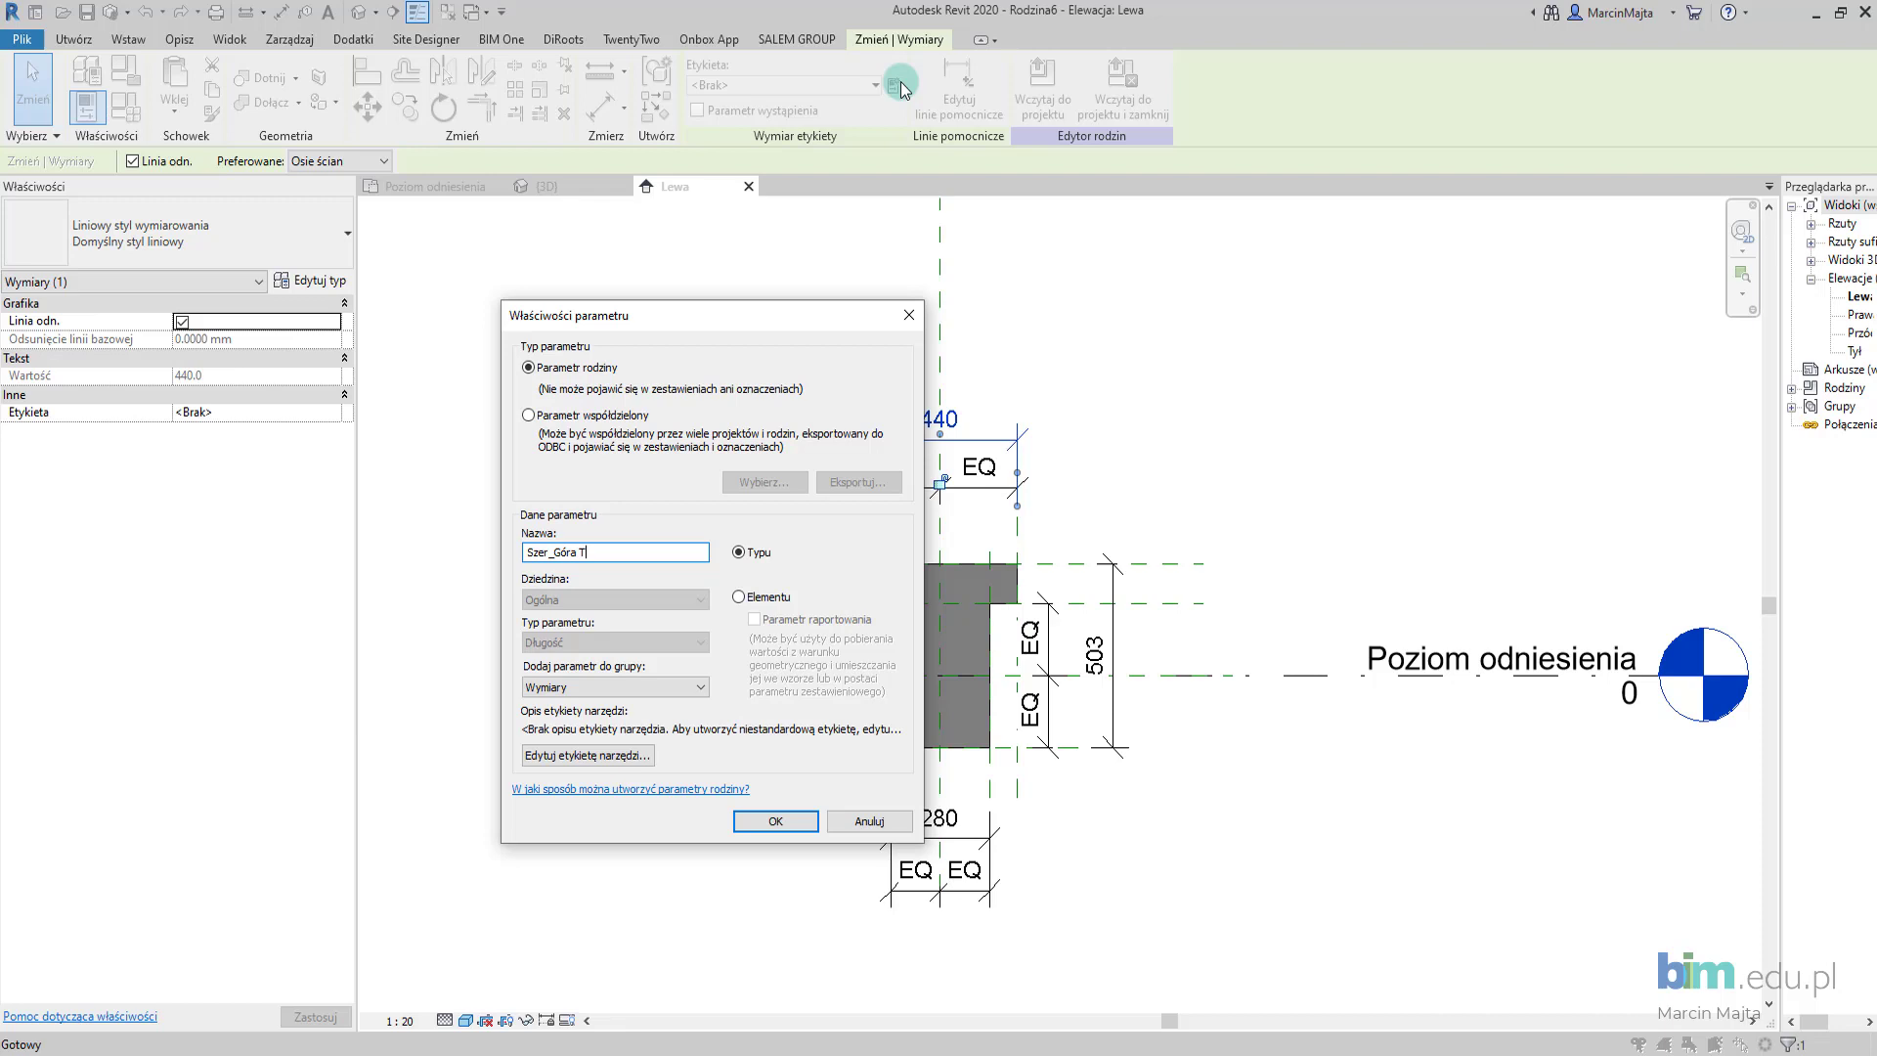
click(808, 821)
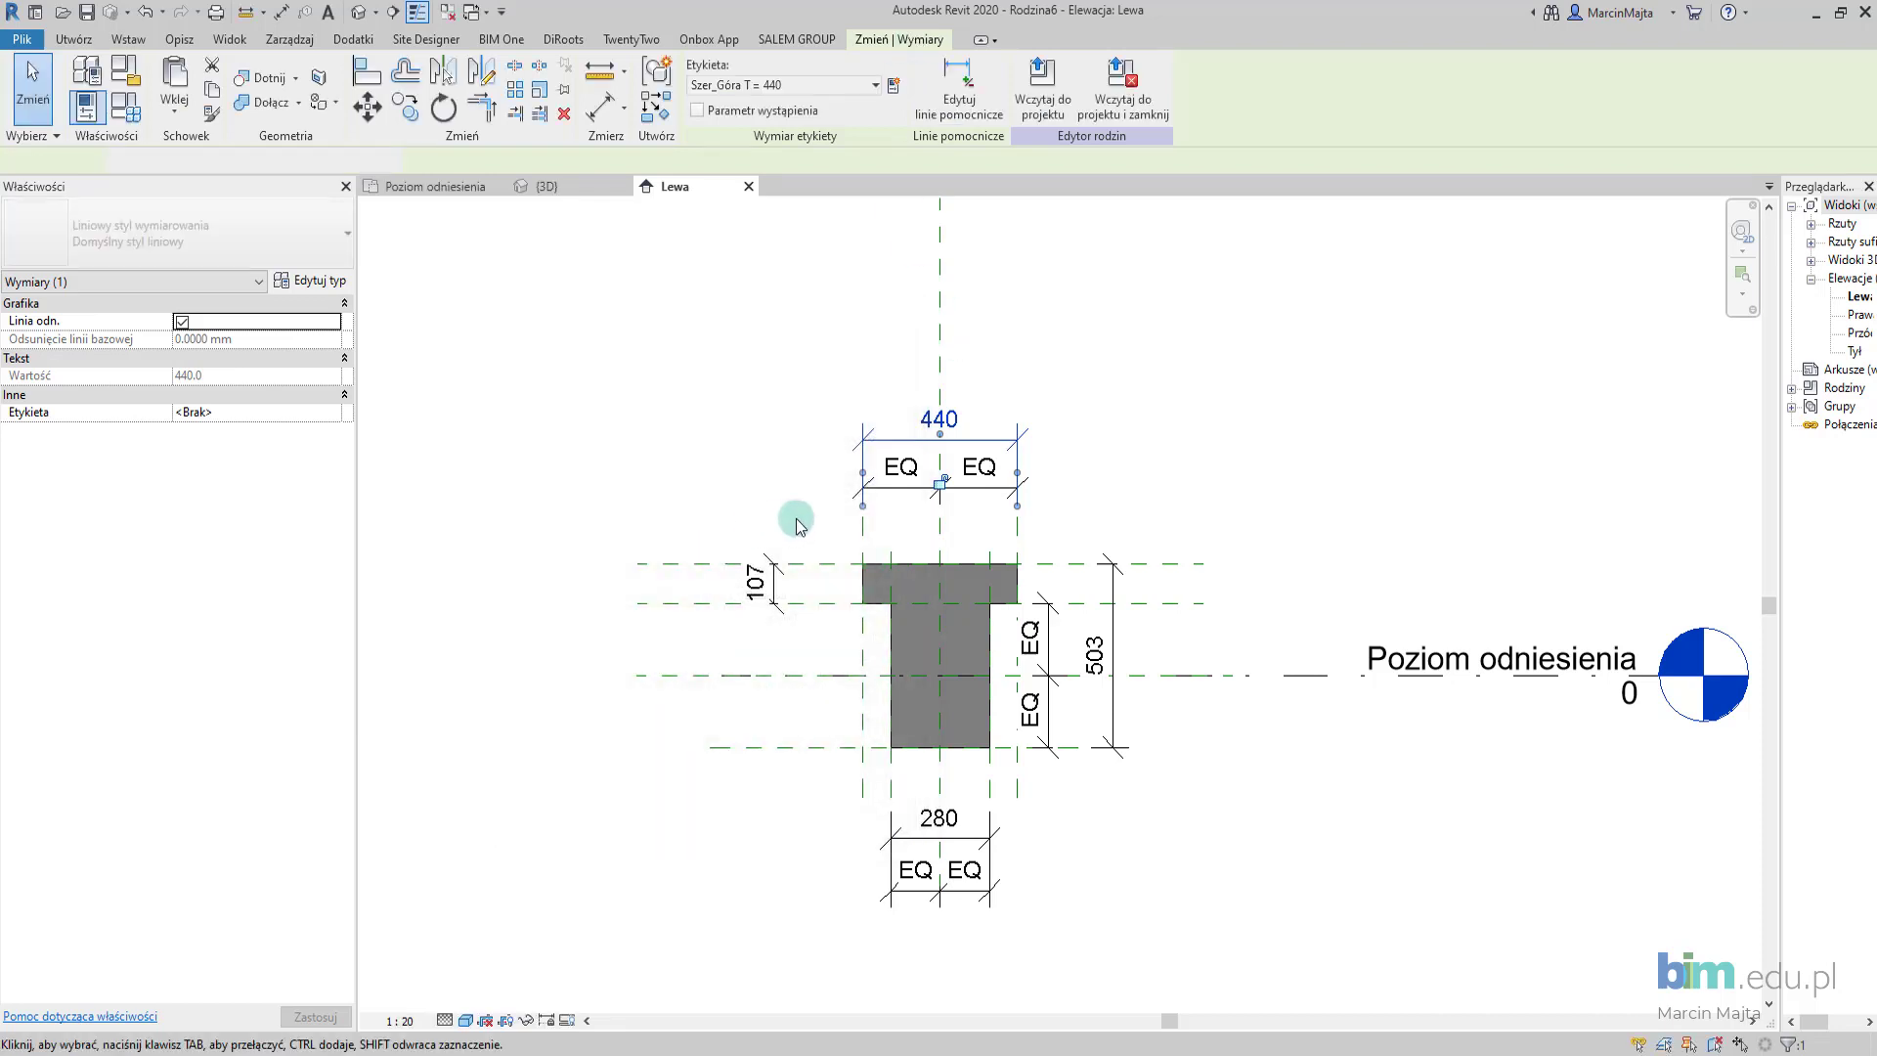
click(773, 584)
click(891, 87)
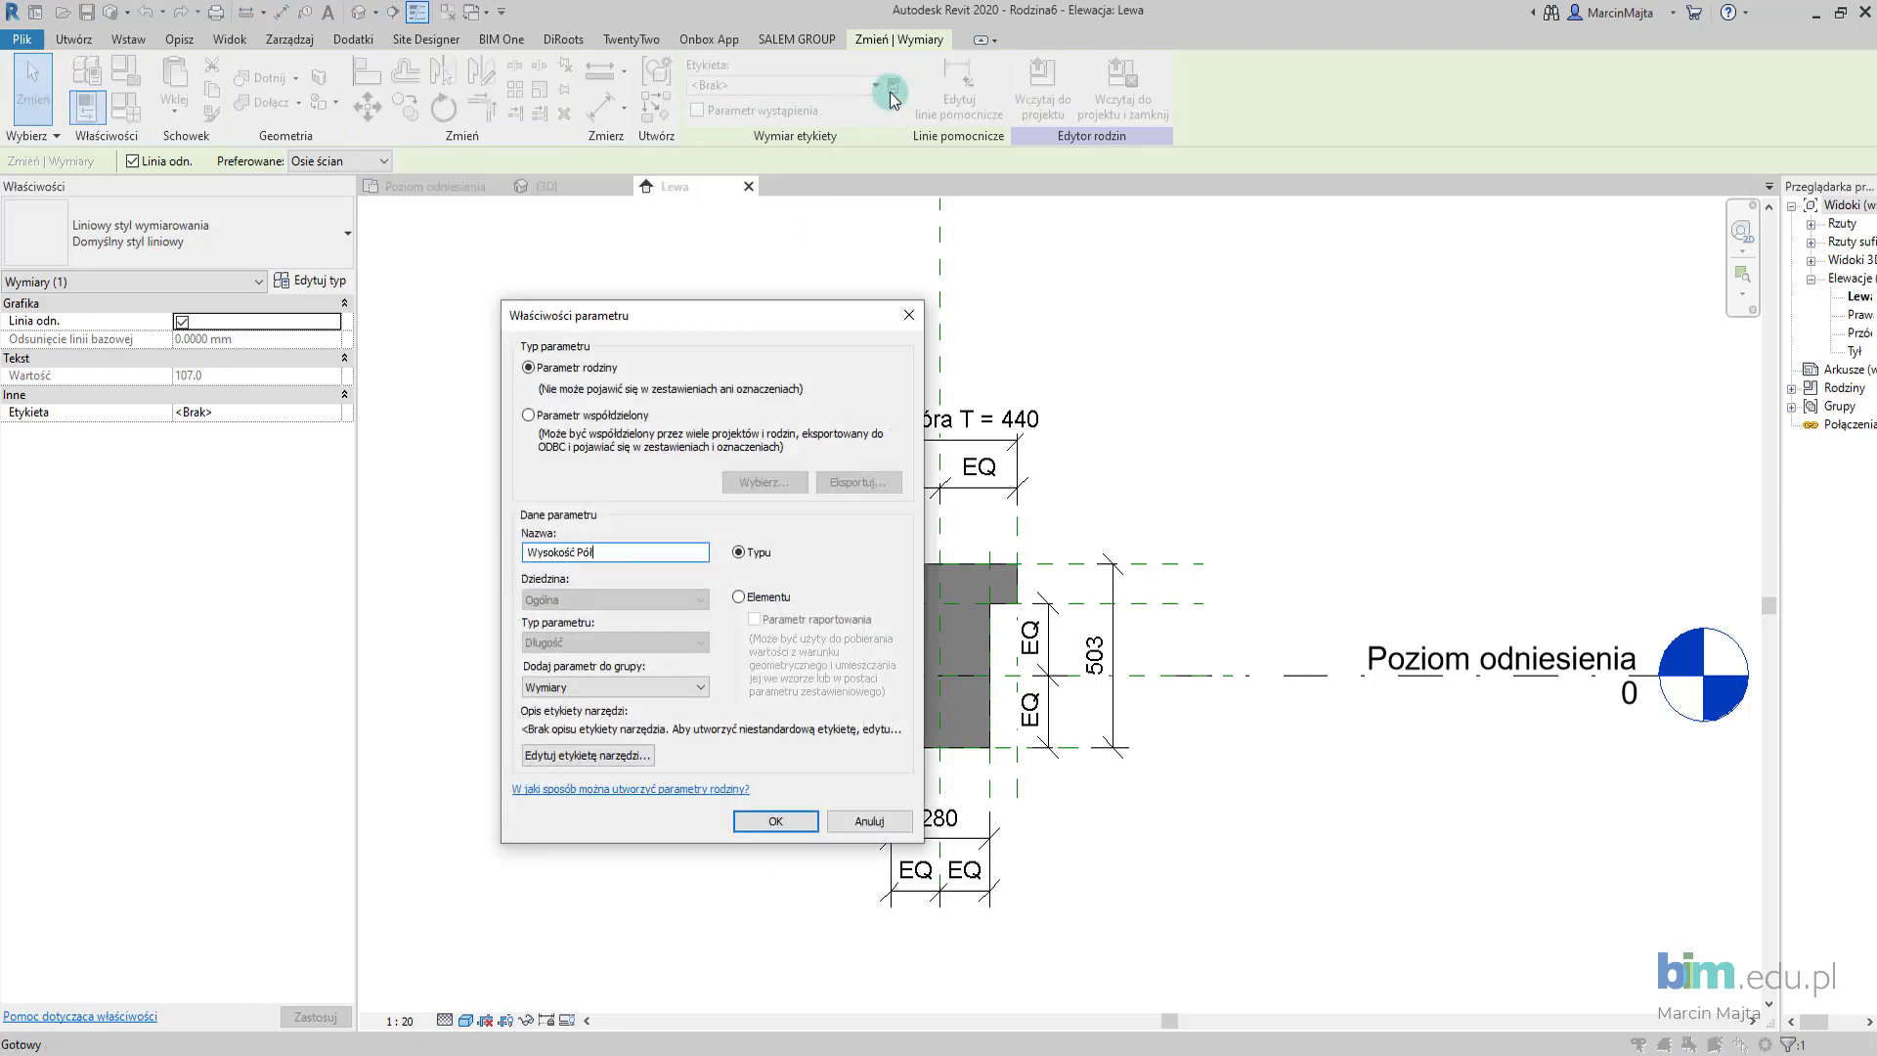
click(776, 819)
click(1163, 640)
Create the Wysokość belki parameter for the 503 dimension, then a new Szer_Dół parameter.
click(1127, 638)
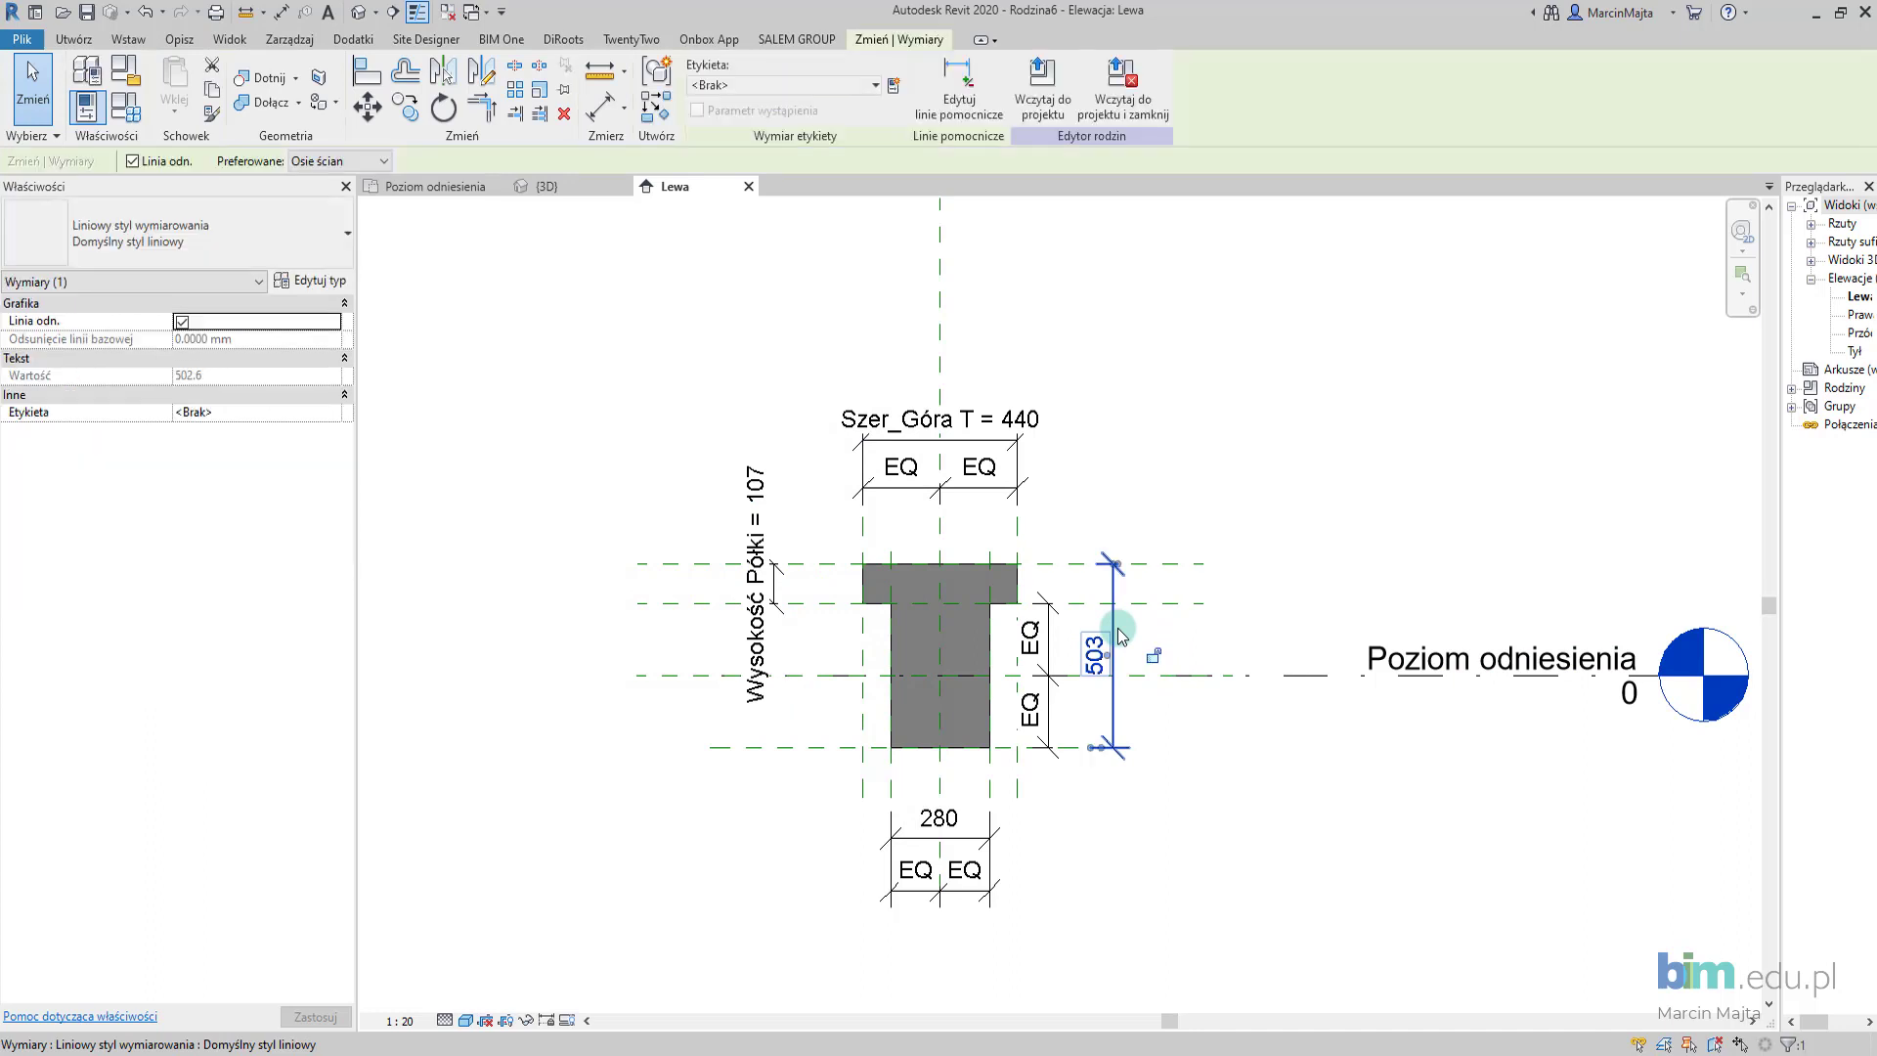
click(894, 85)
text(Wysokość belki)
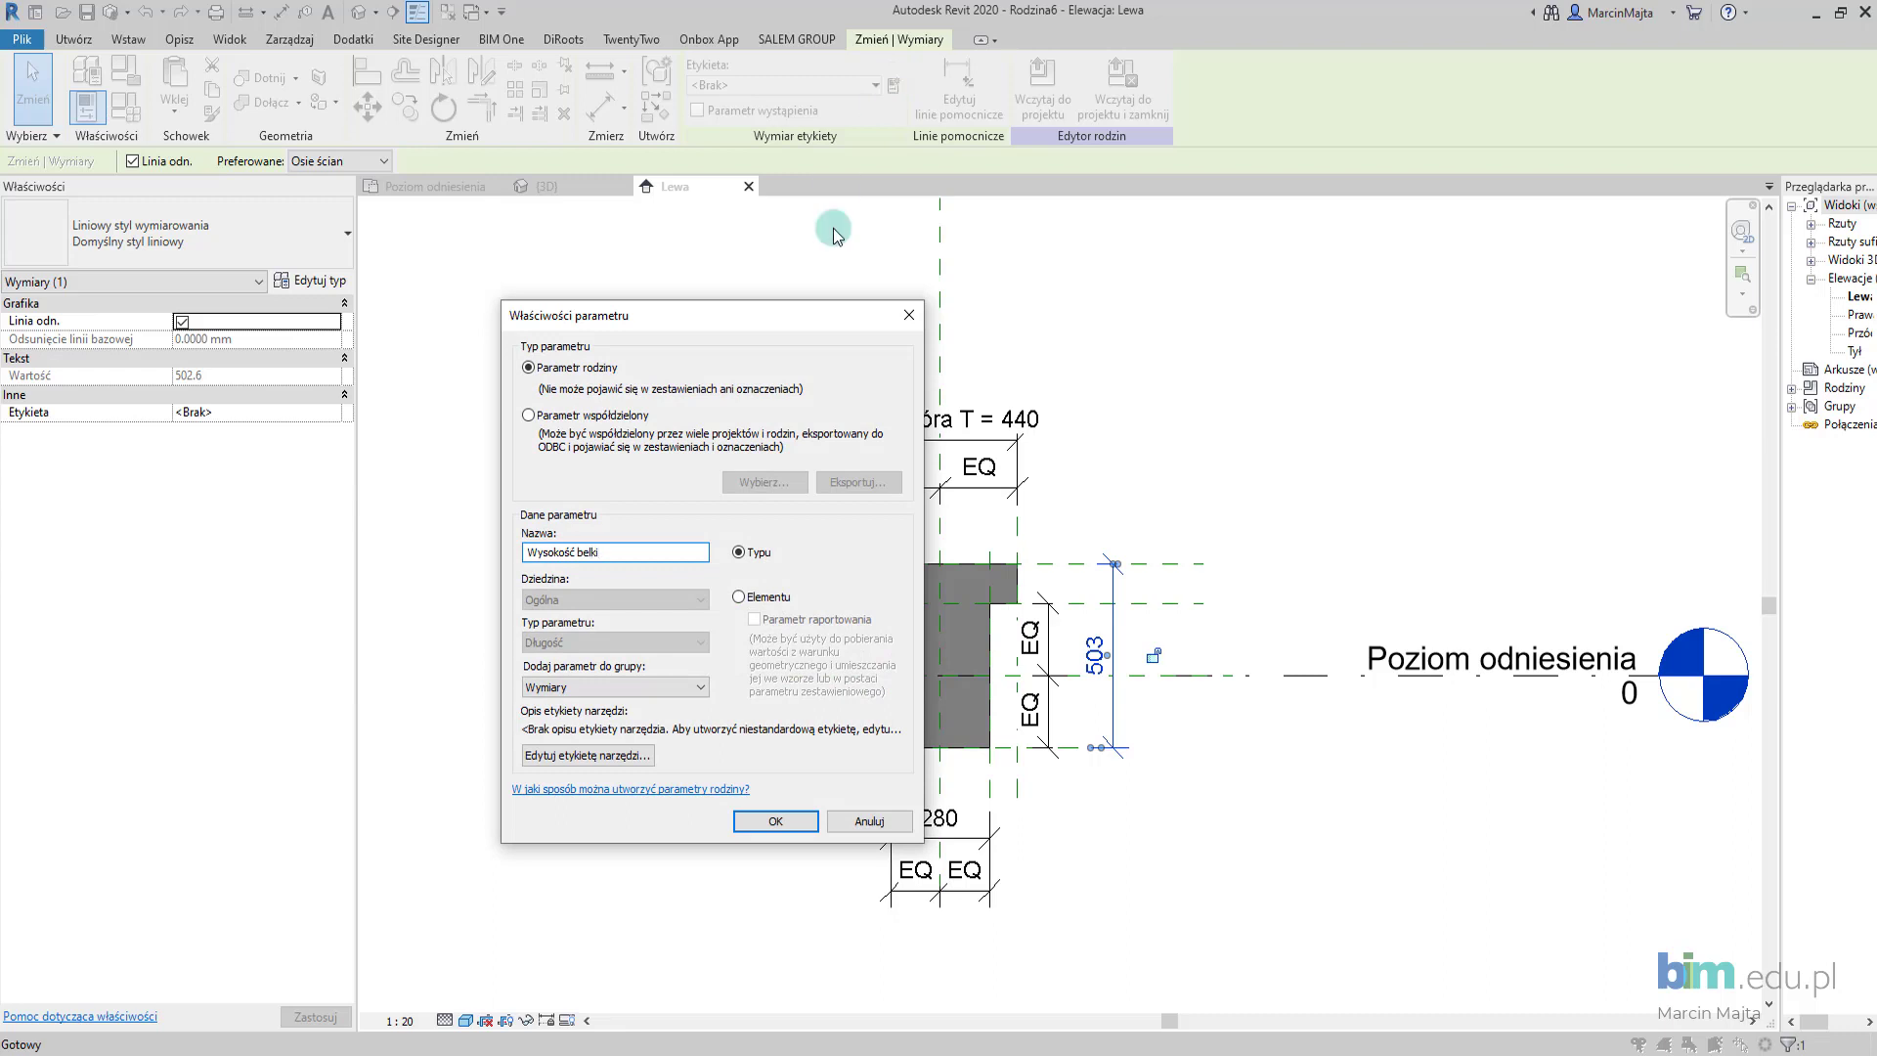
click(776, 822)
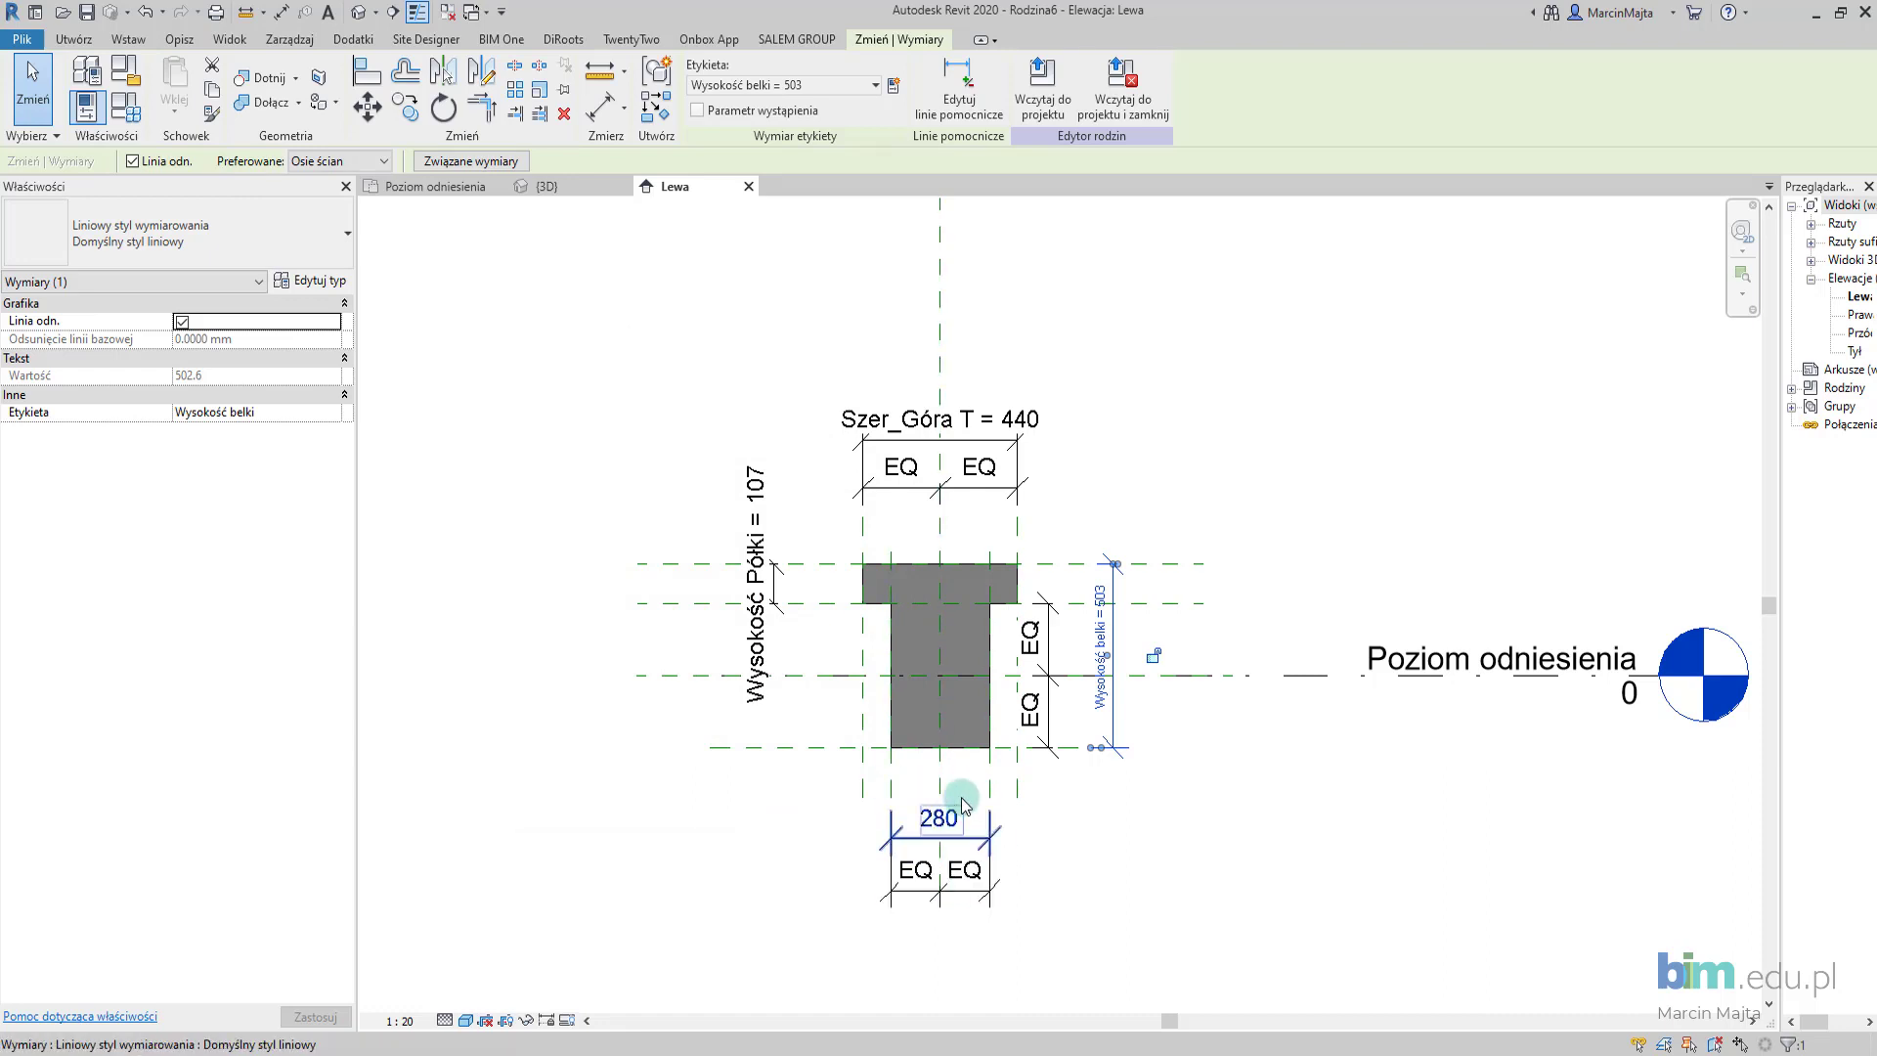
click(896, 87)
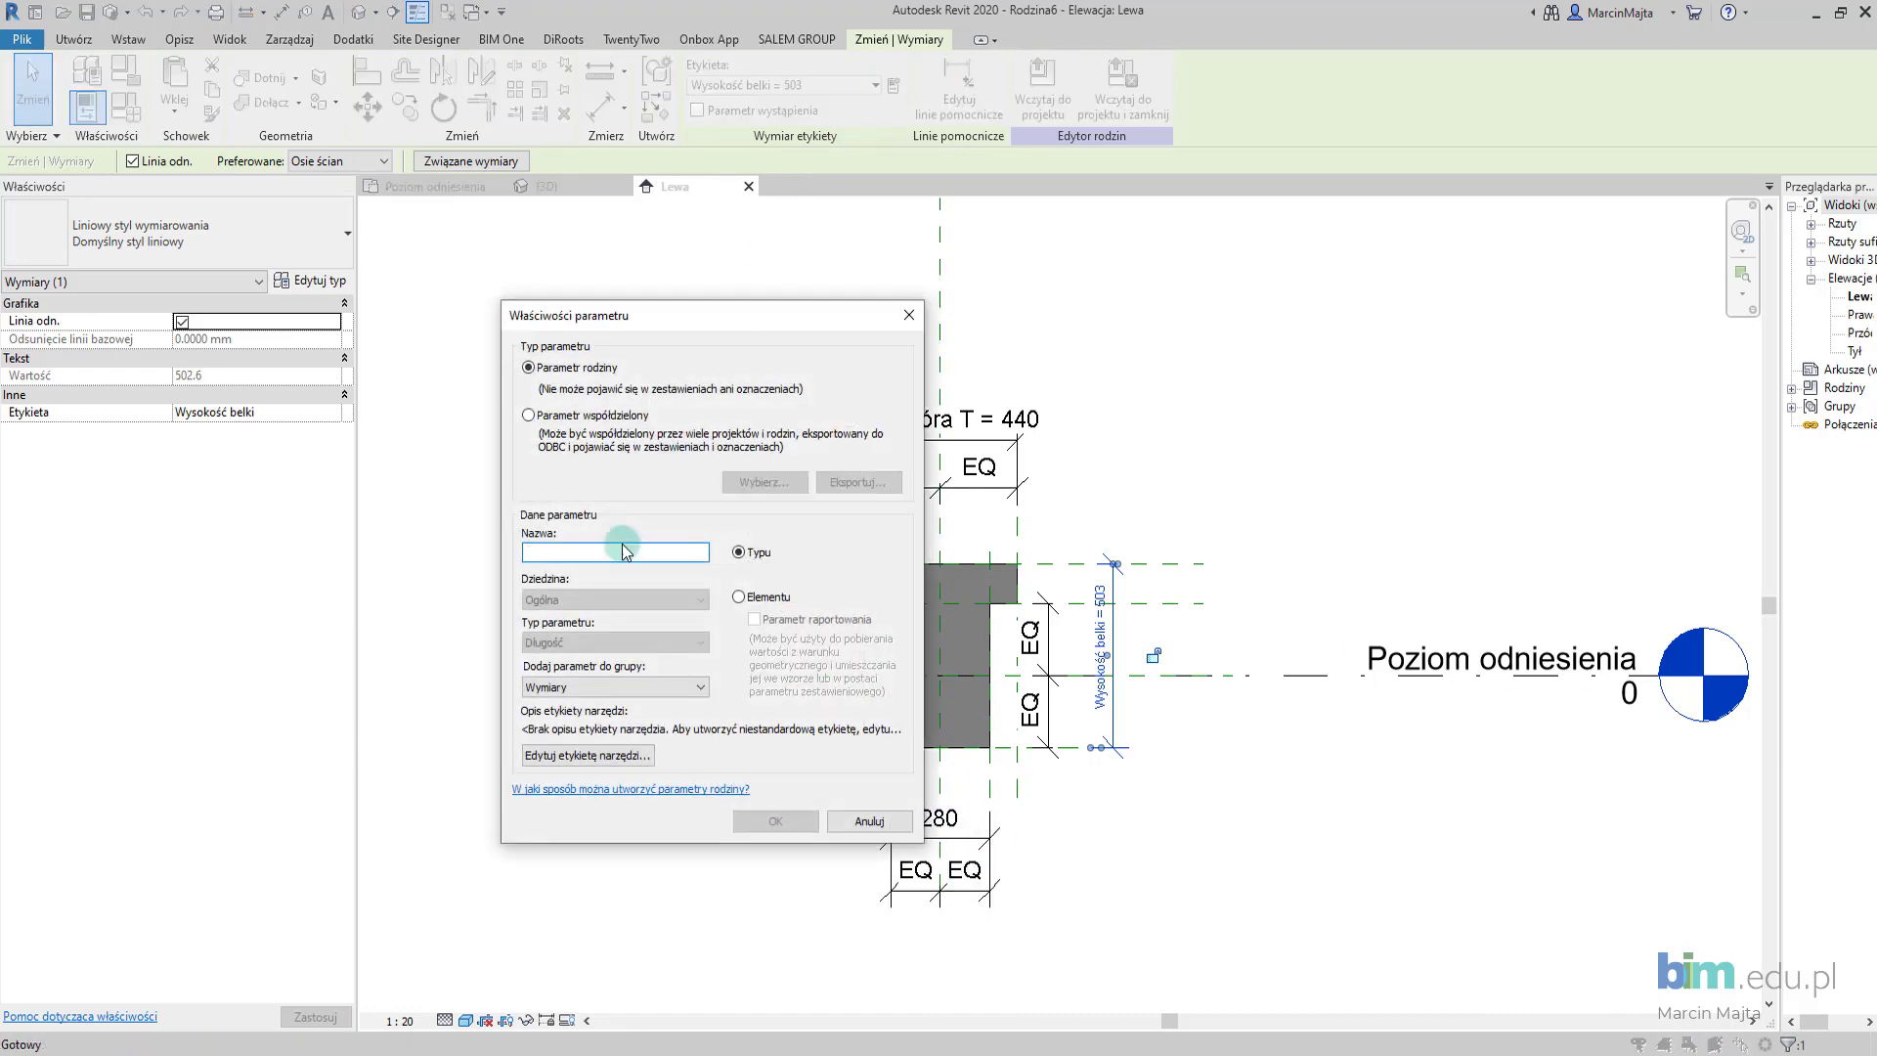
text(Szer_Dół)
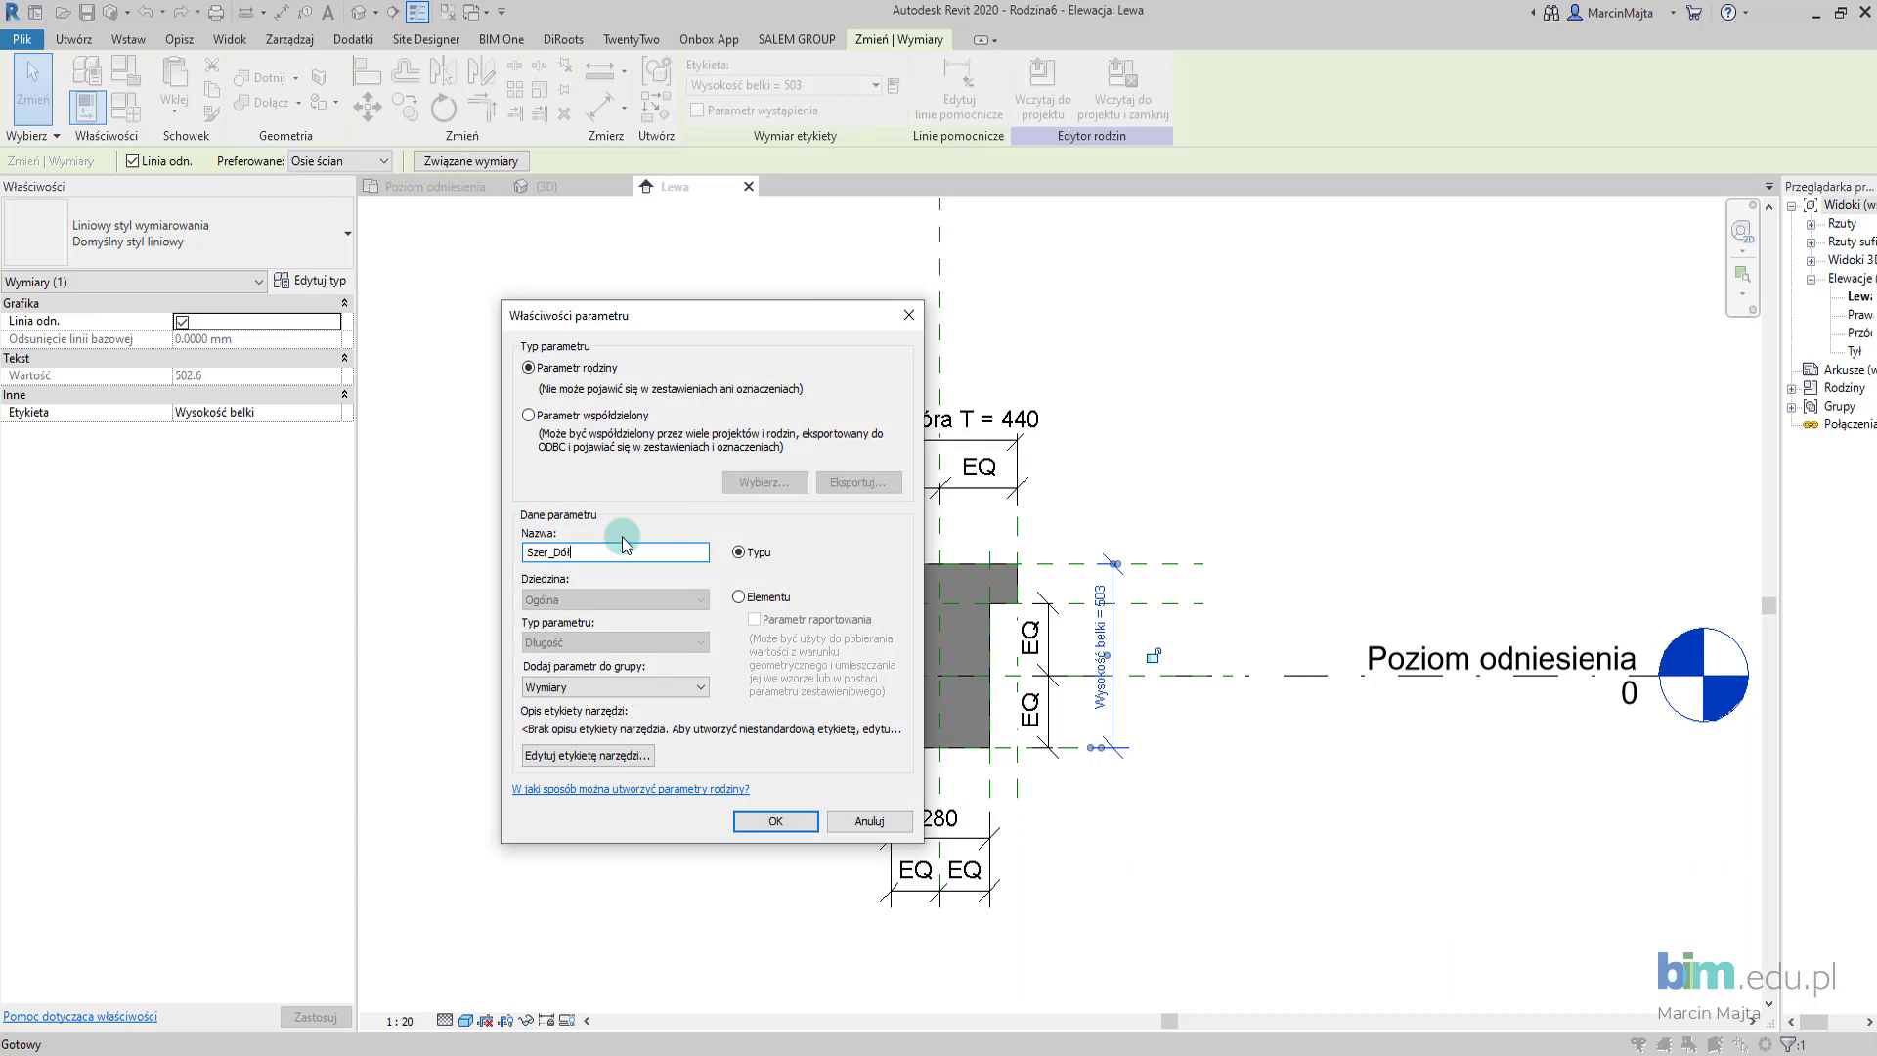
click(776, 820)
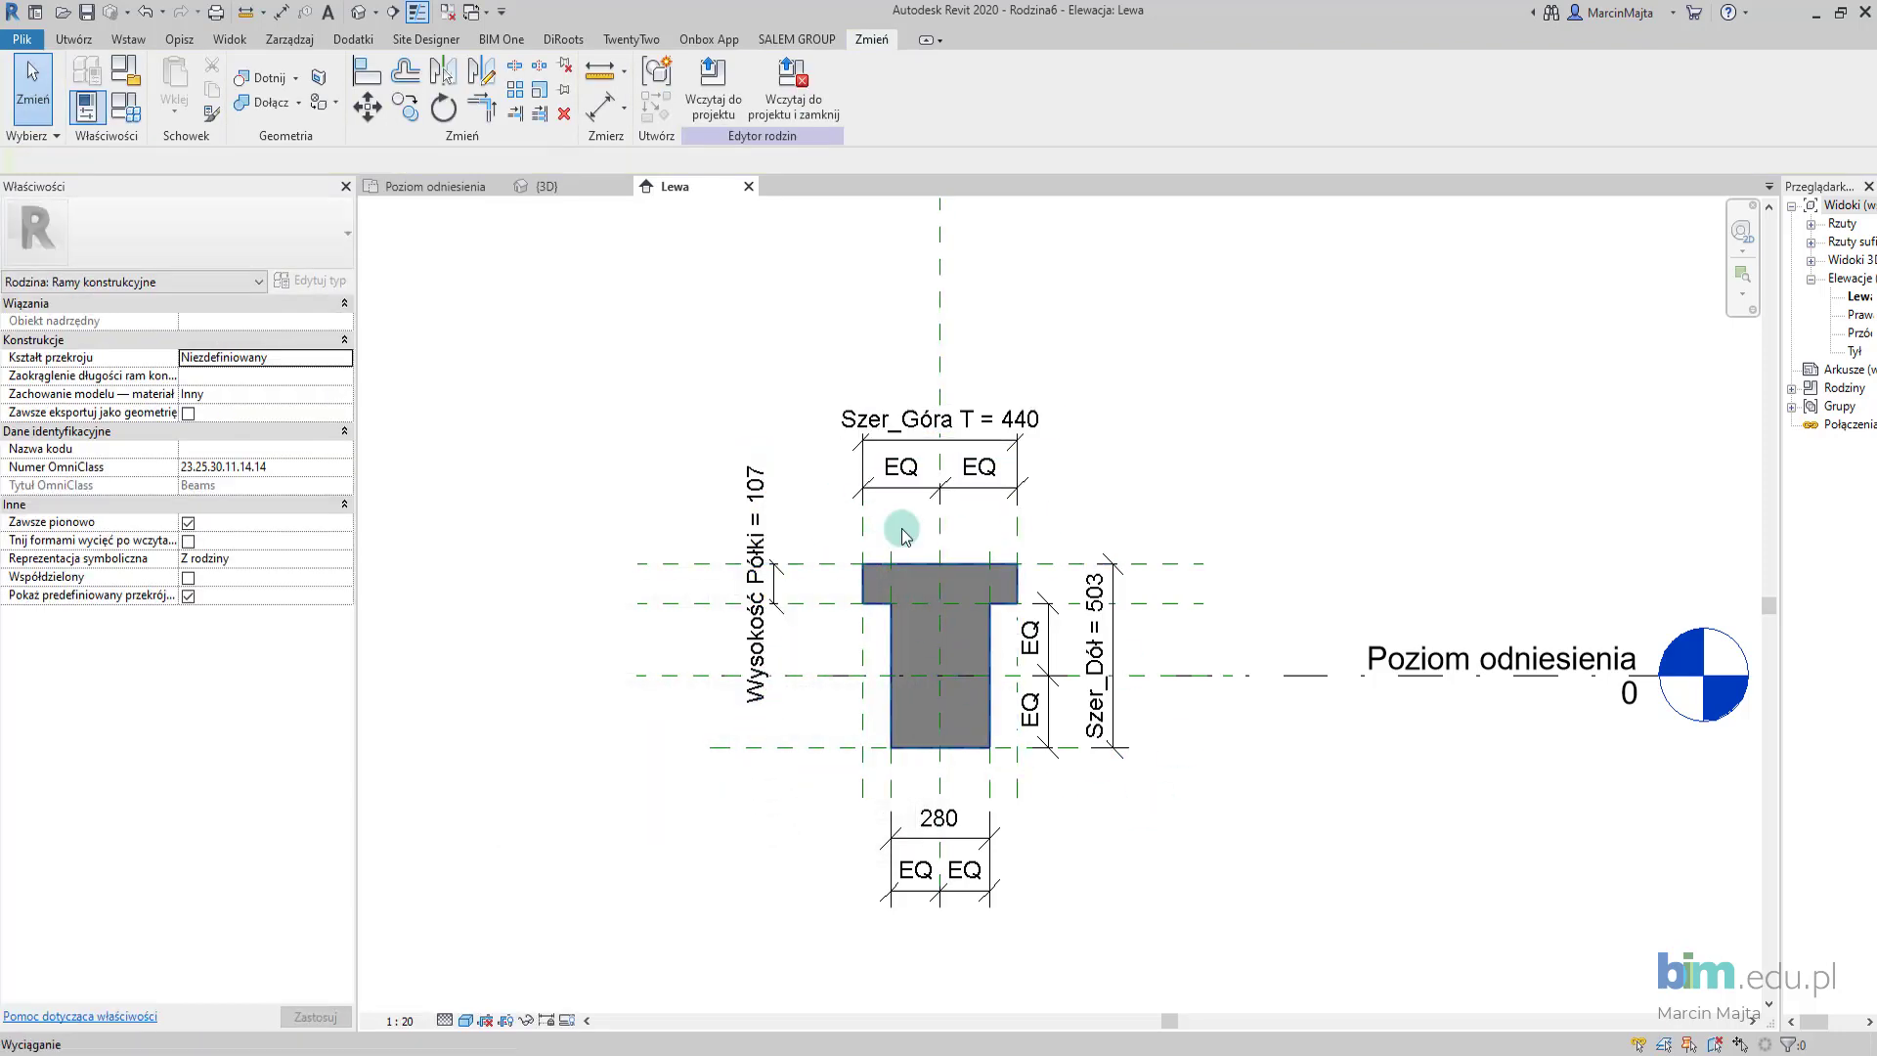
Set flange height Wysokość Półki to 150 and Szer_Dół to 600.
click(773, 518)
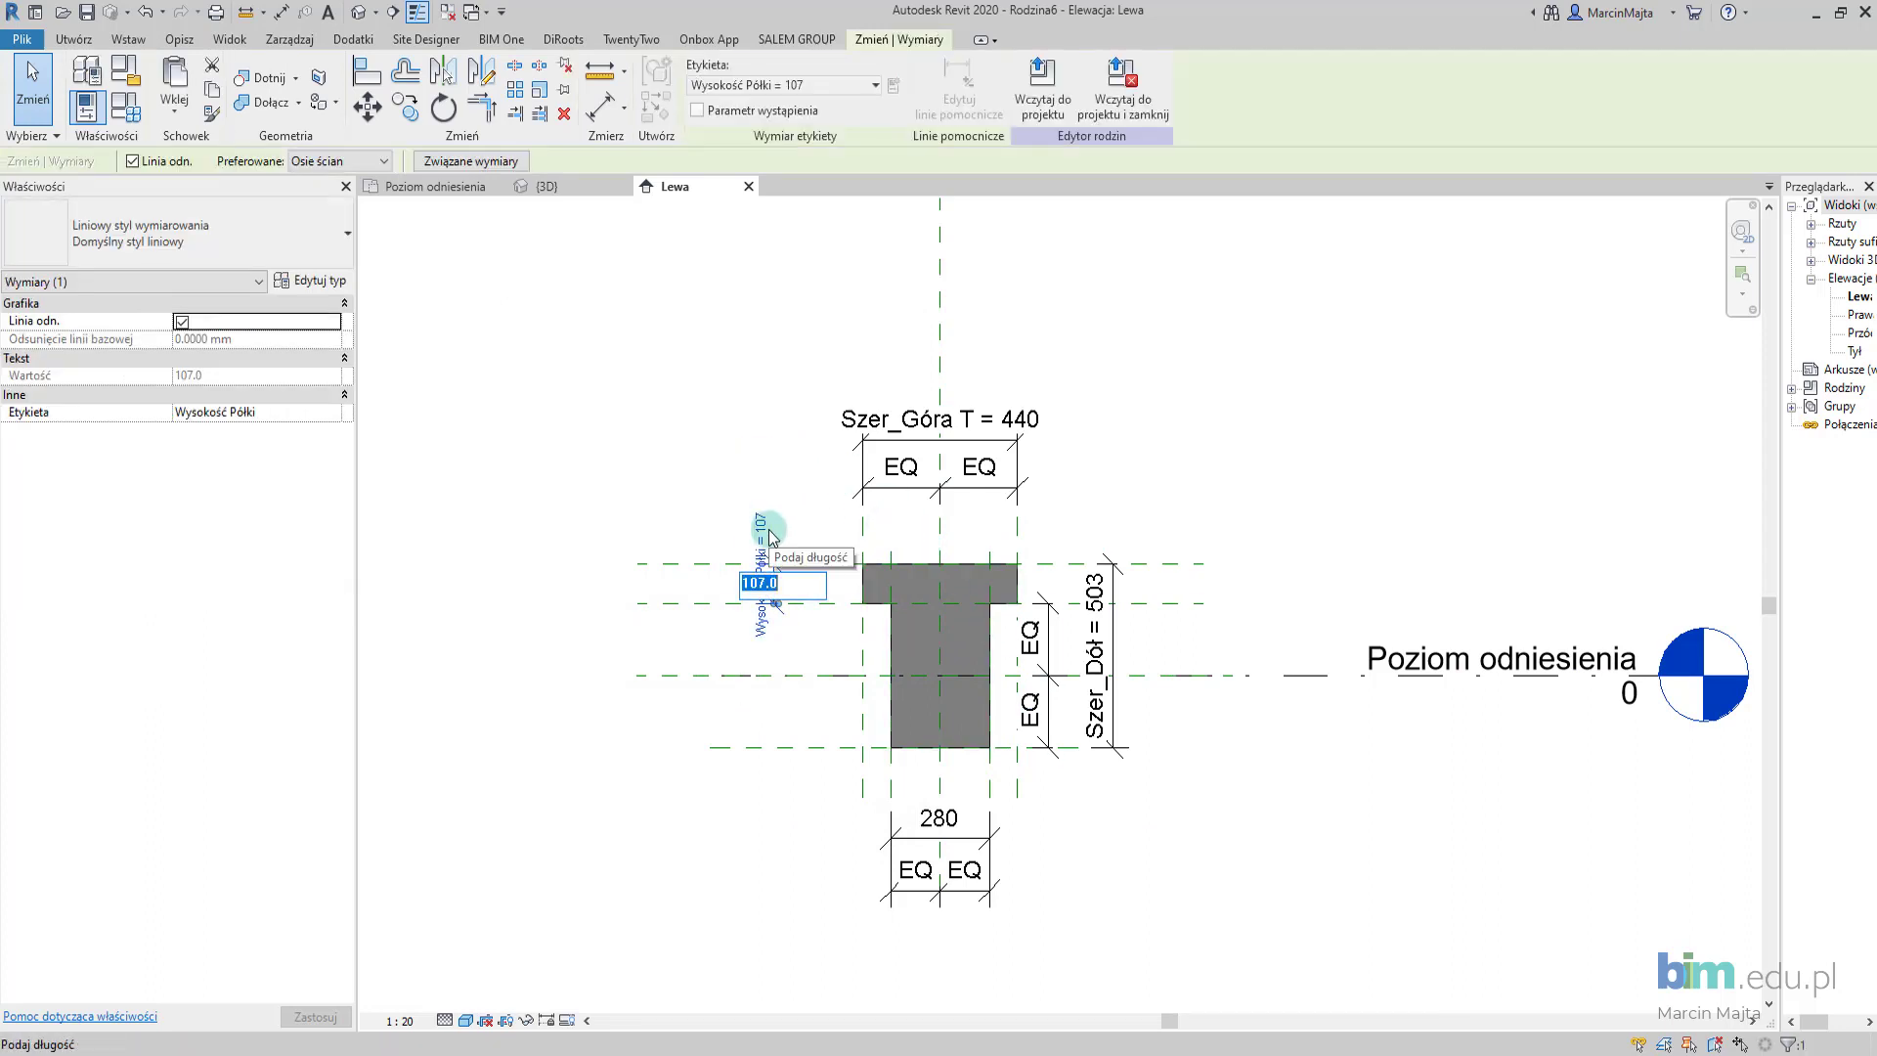
text(15)
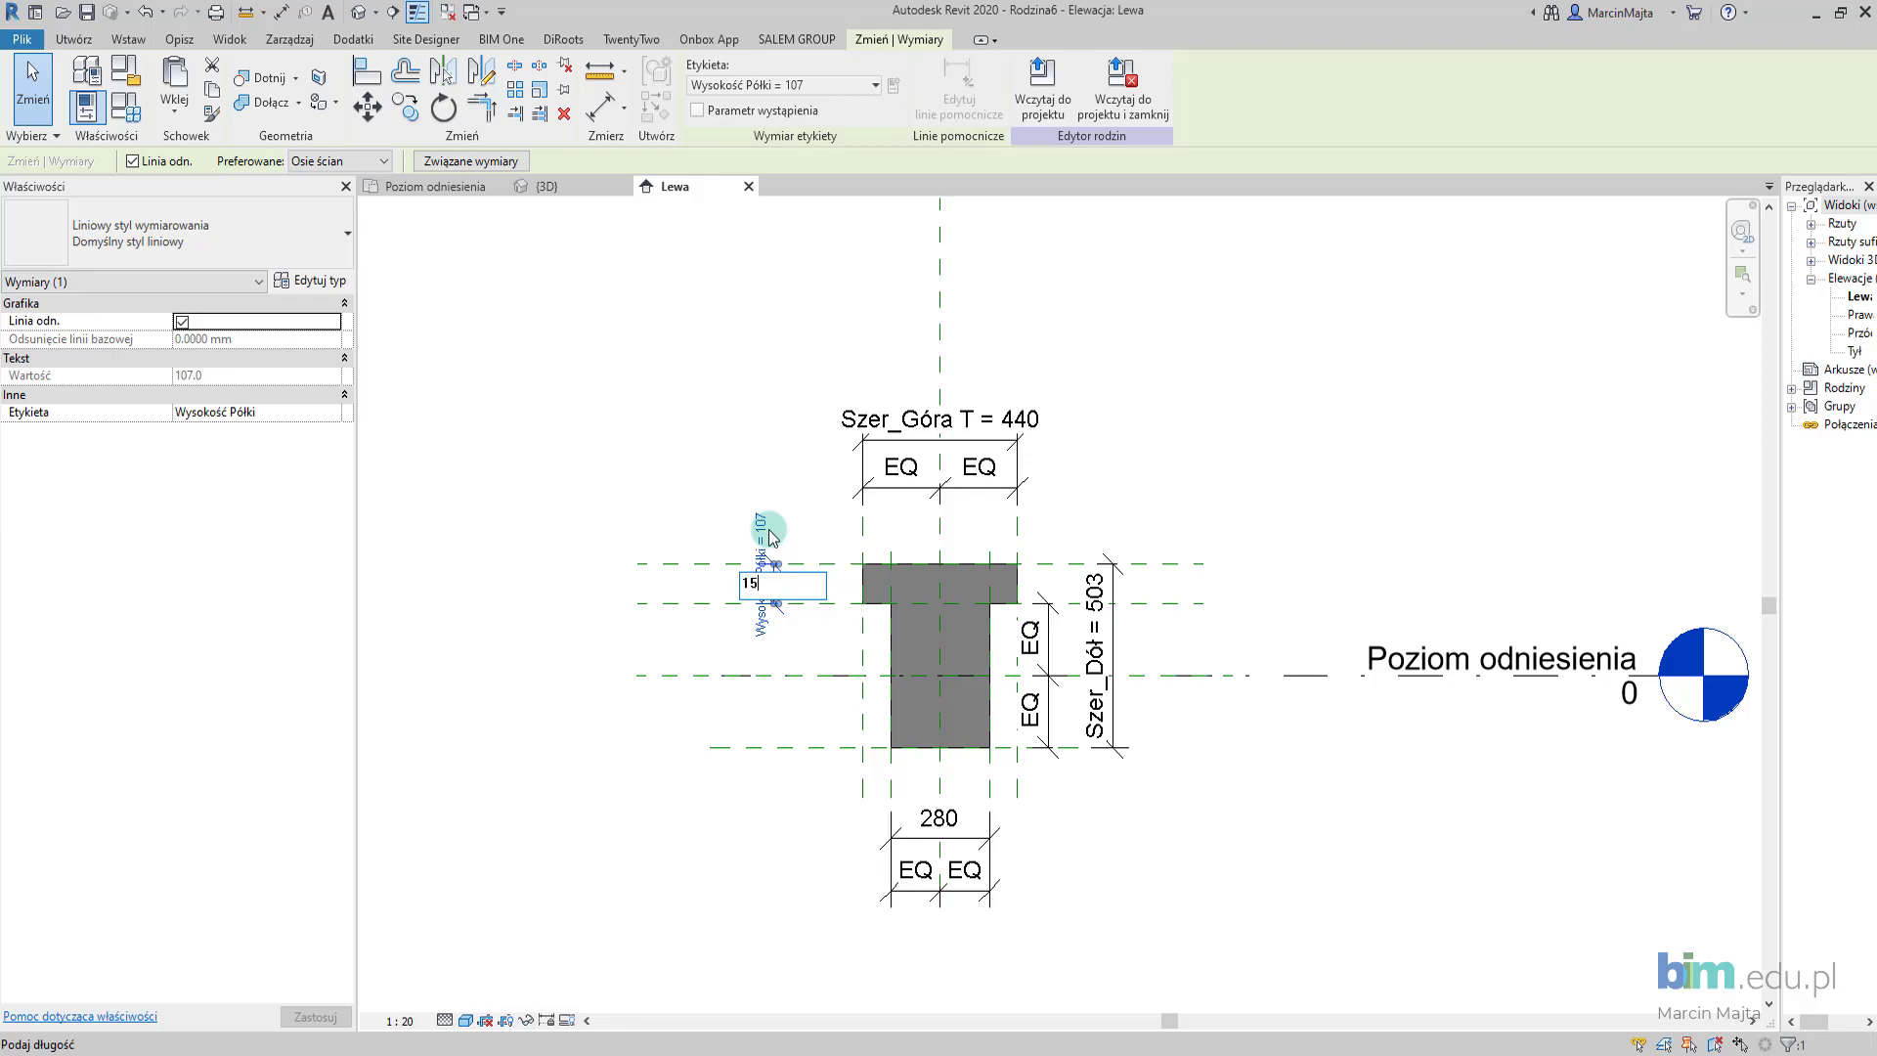
text(0)
key(Return)
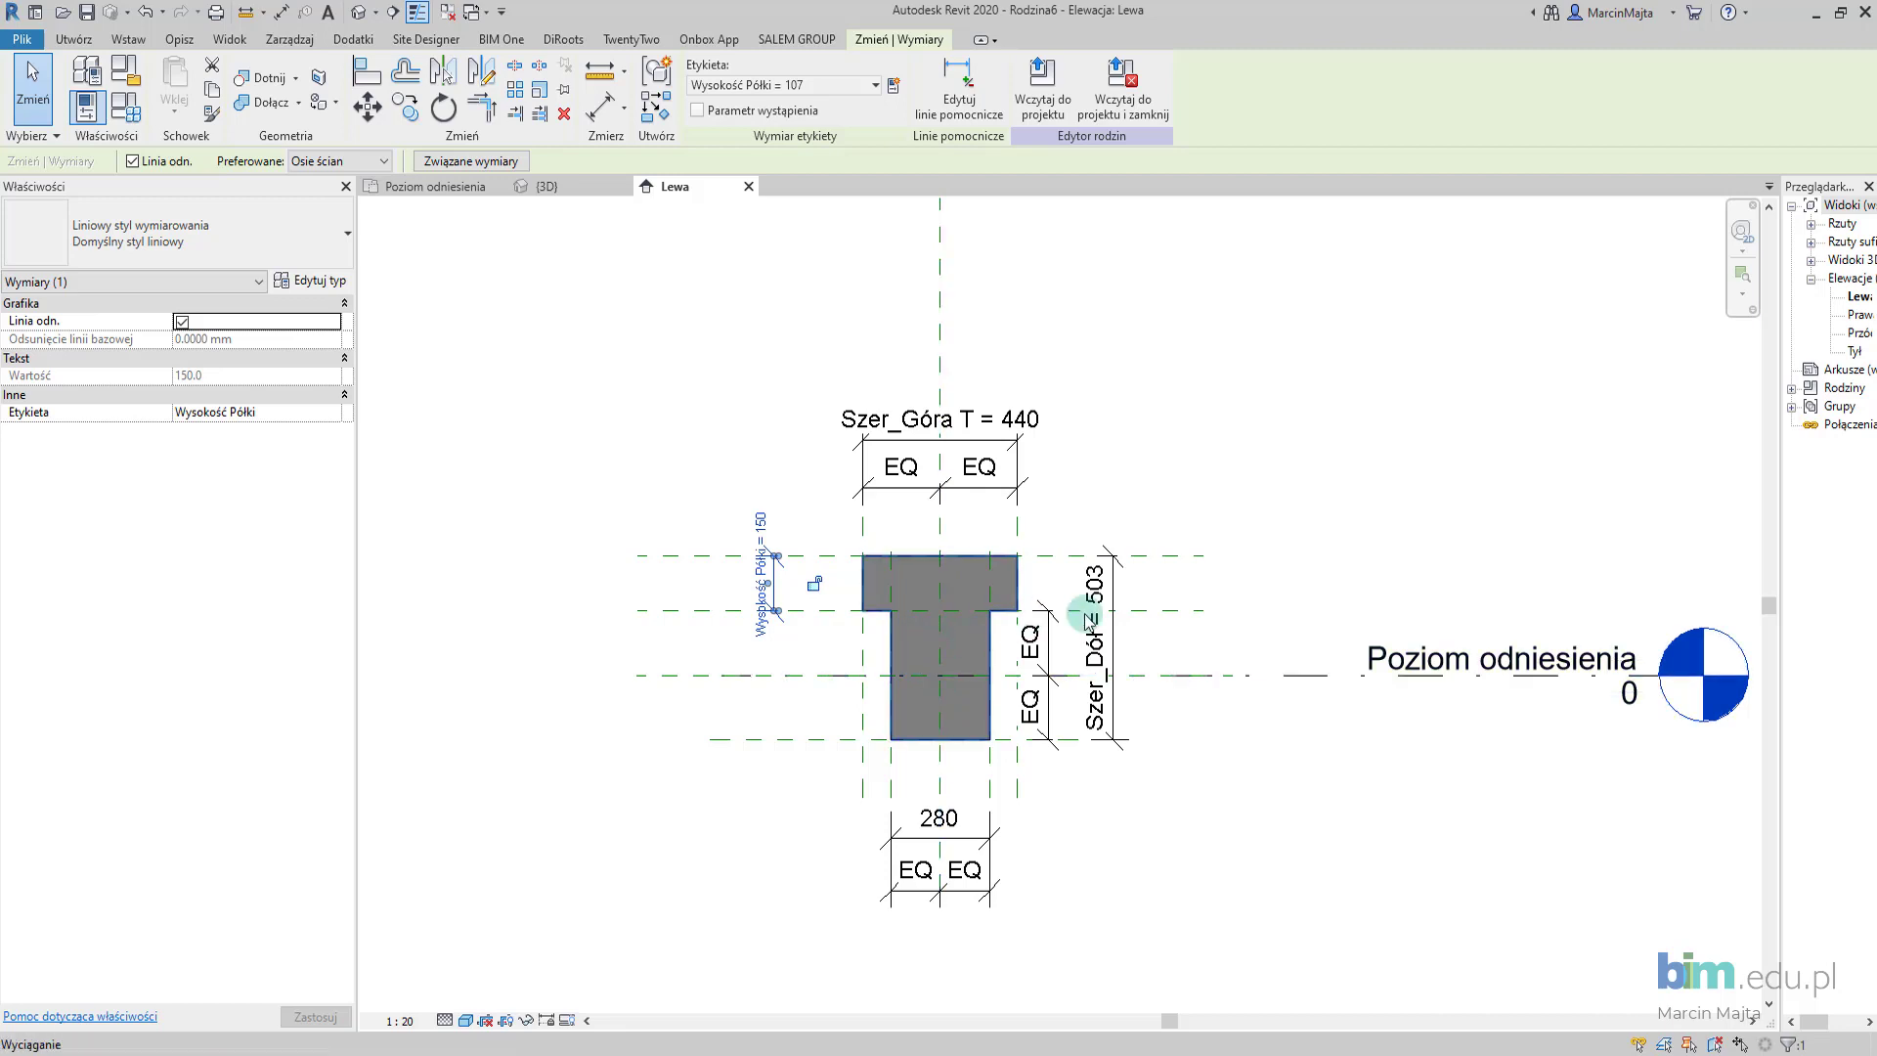
click(1097, 586)
click(1102, 606)
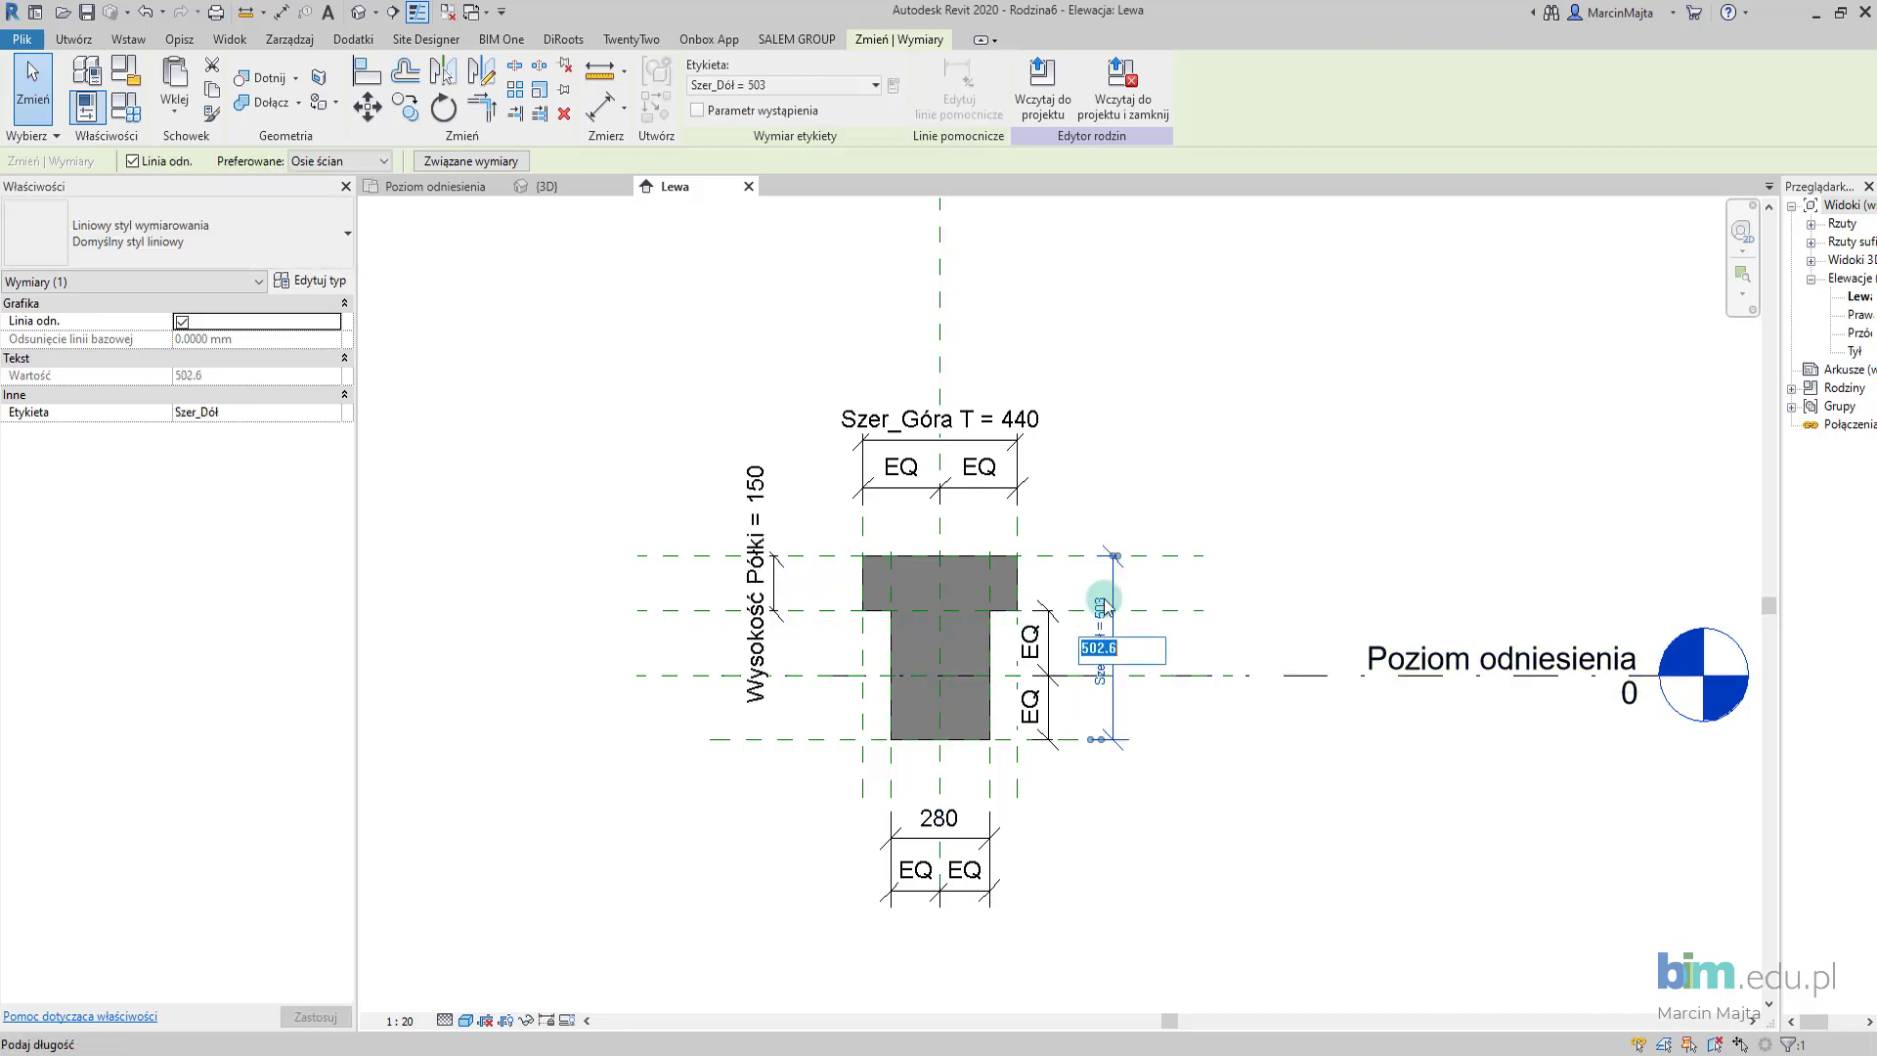
text(600)
key(Return)
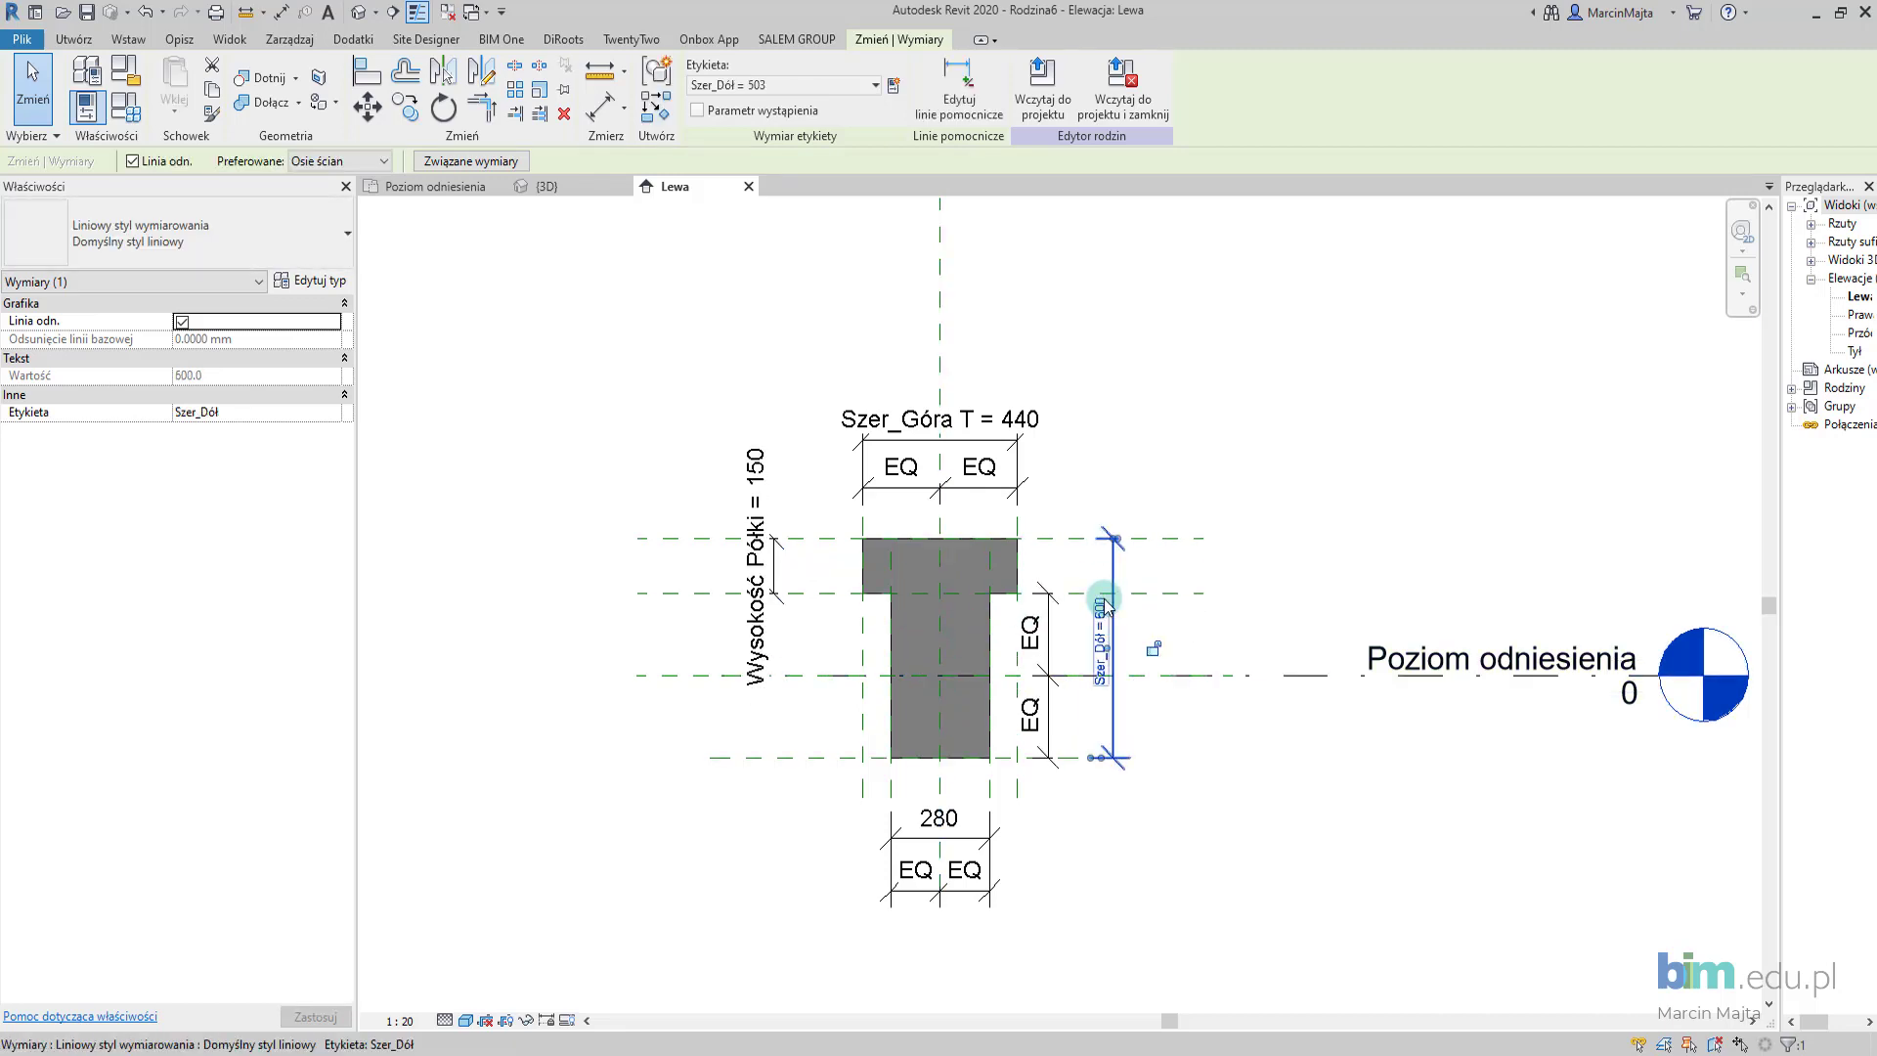
Set flange width Szer_Góra T to 600 and select the overall height dimension.
click(1022, 403)
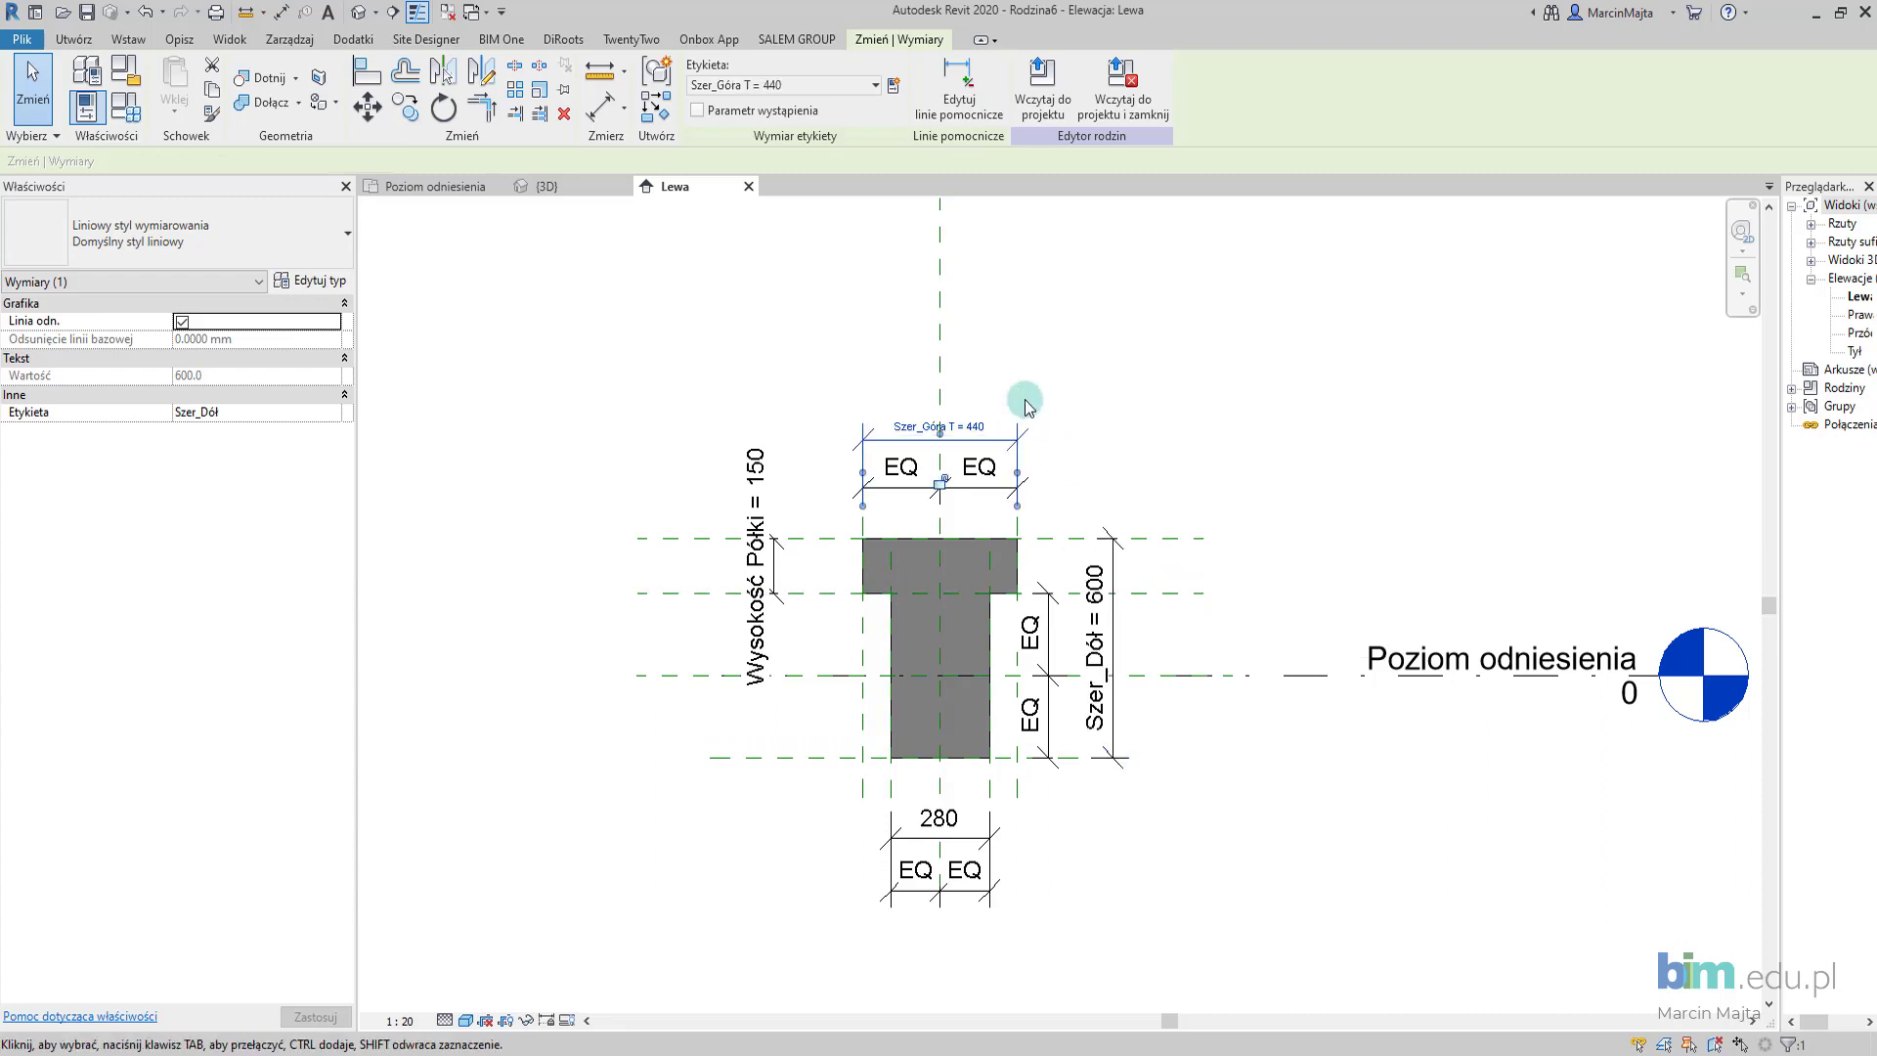
click(987, 431)
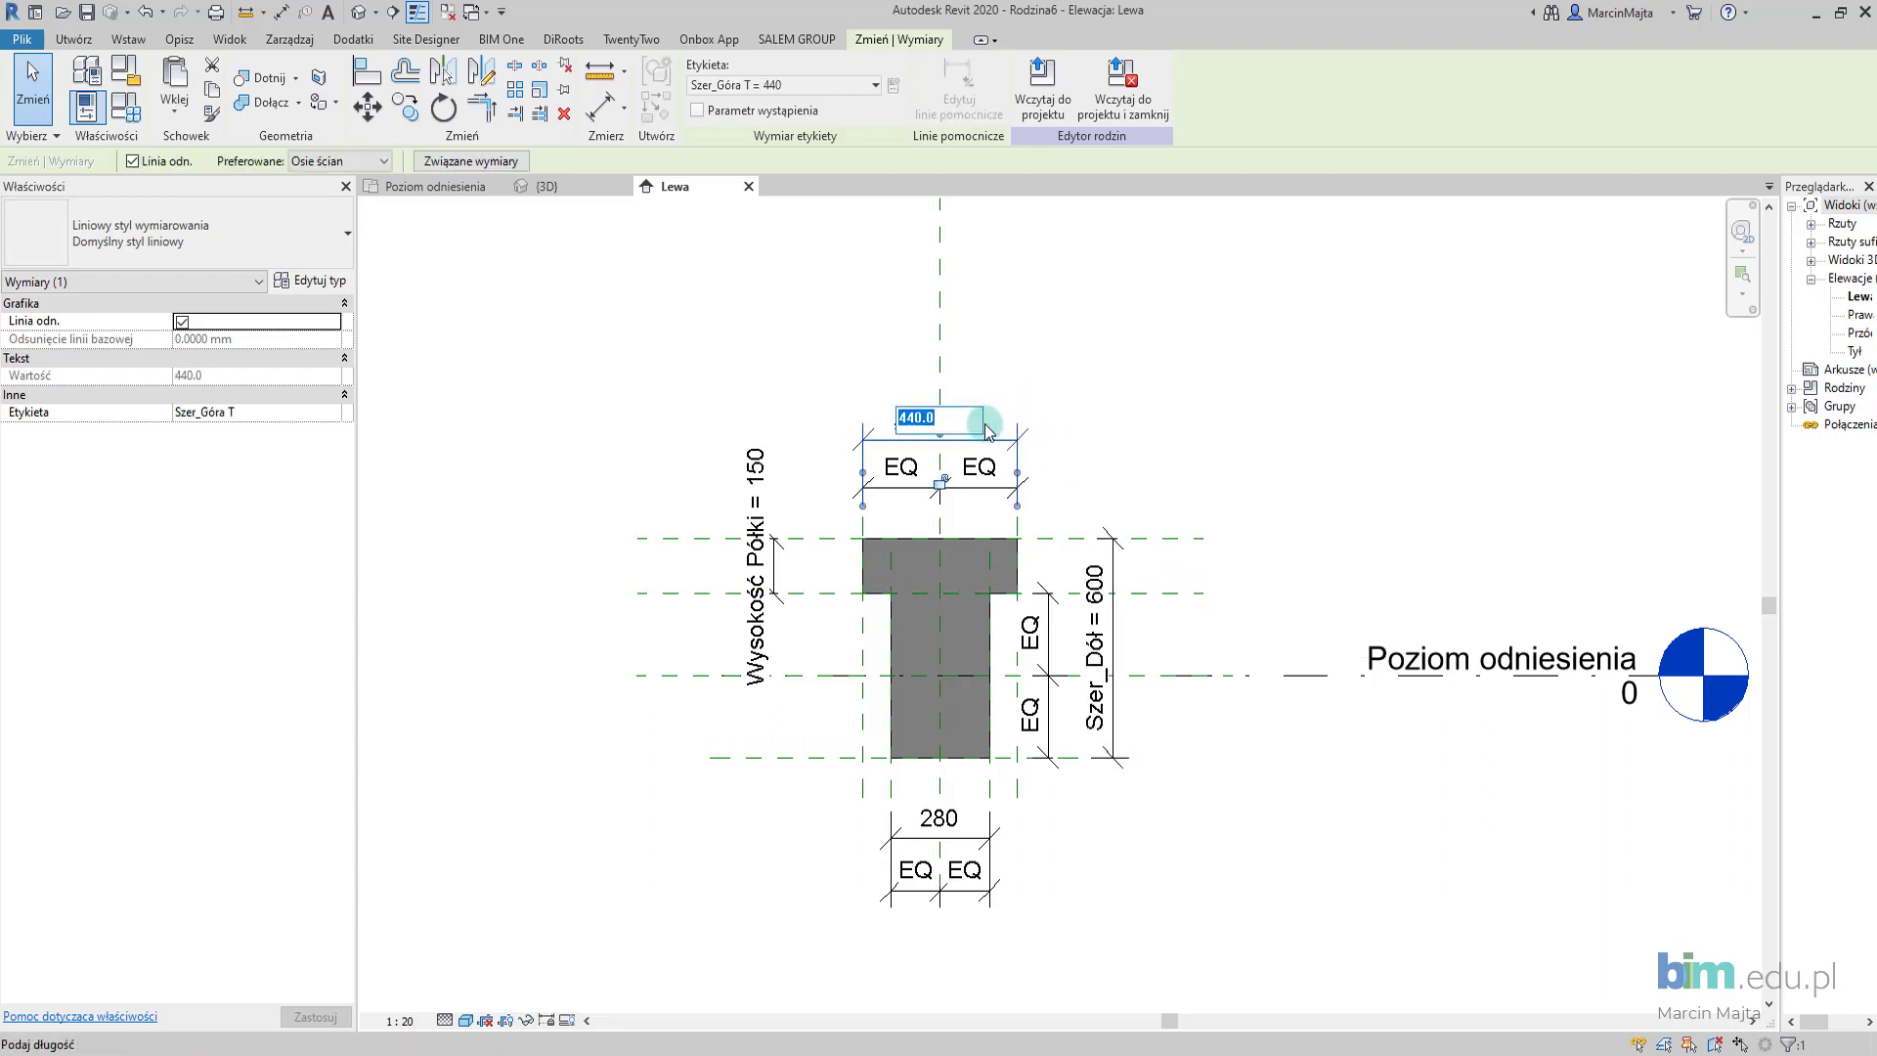
text(600)
key(Return)
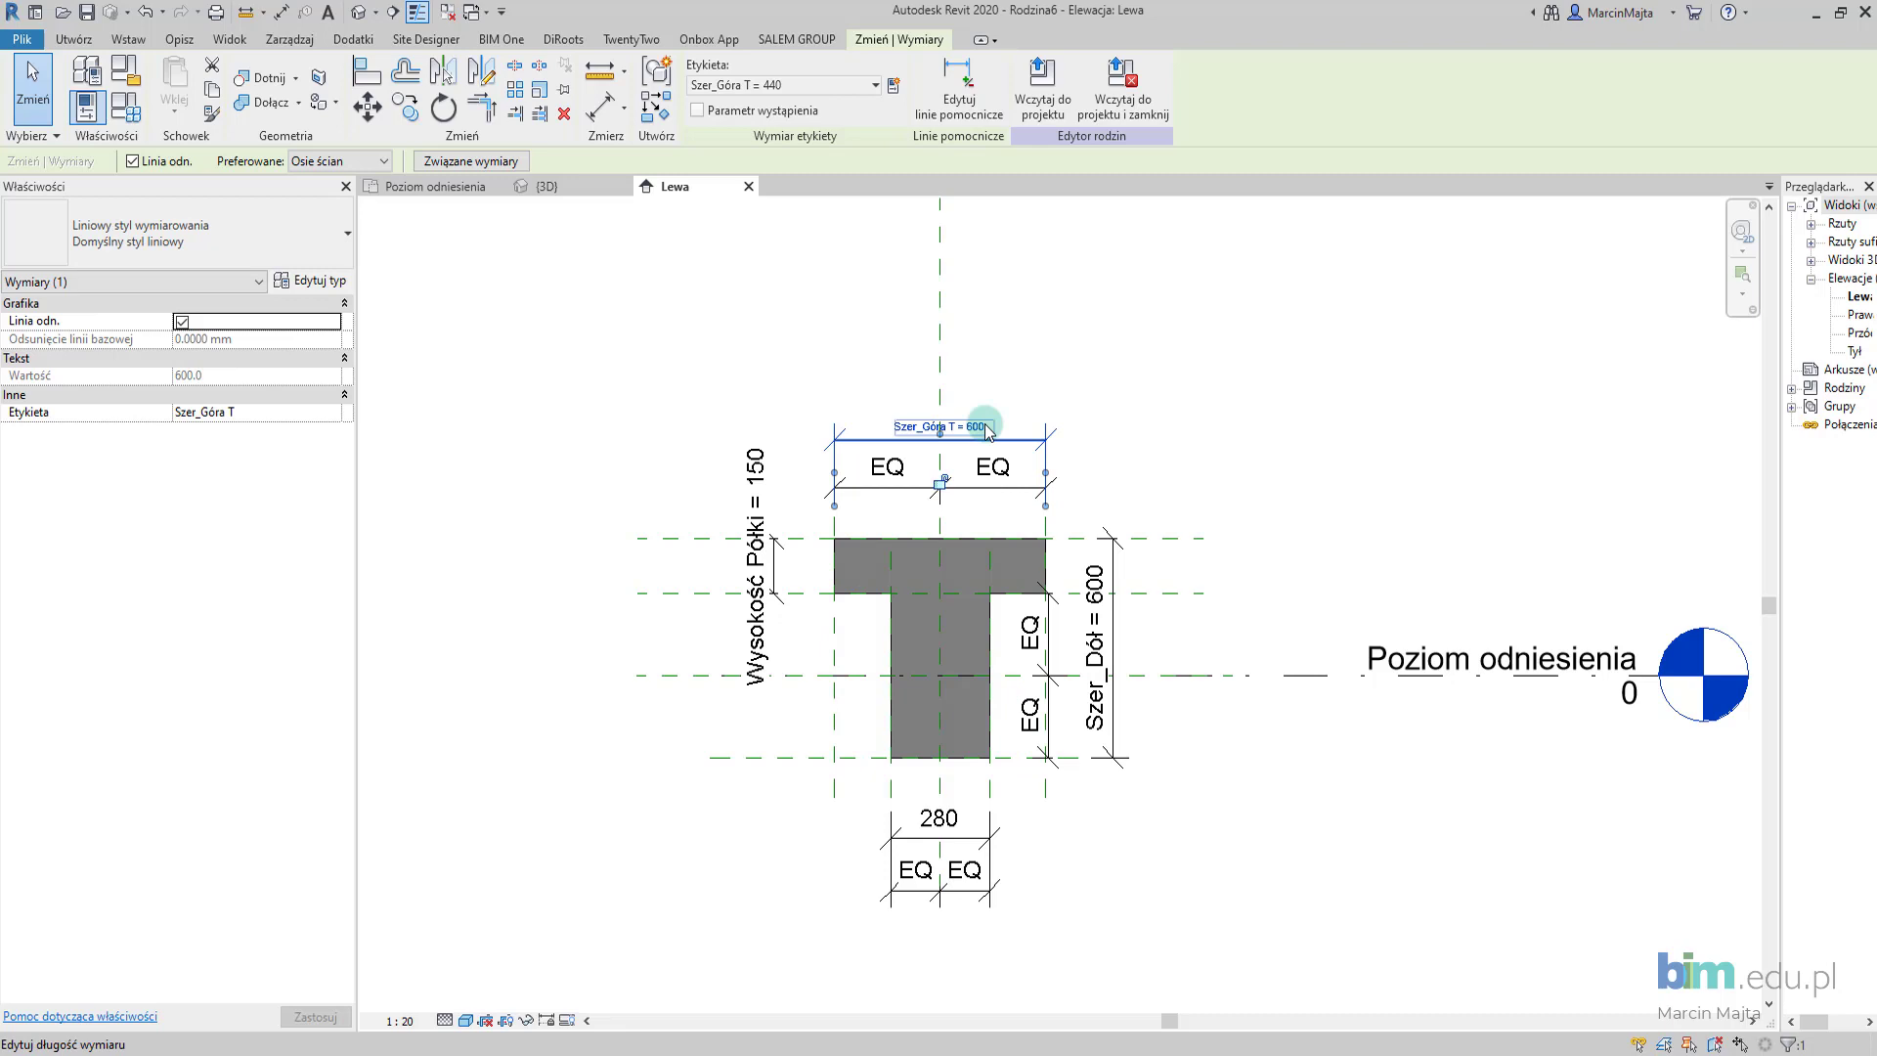
click(927, 831)
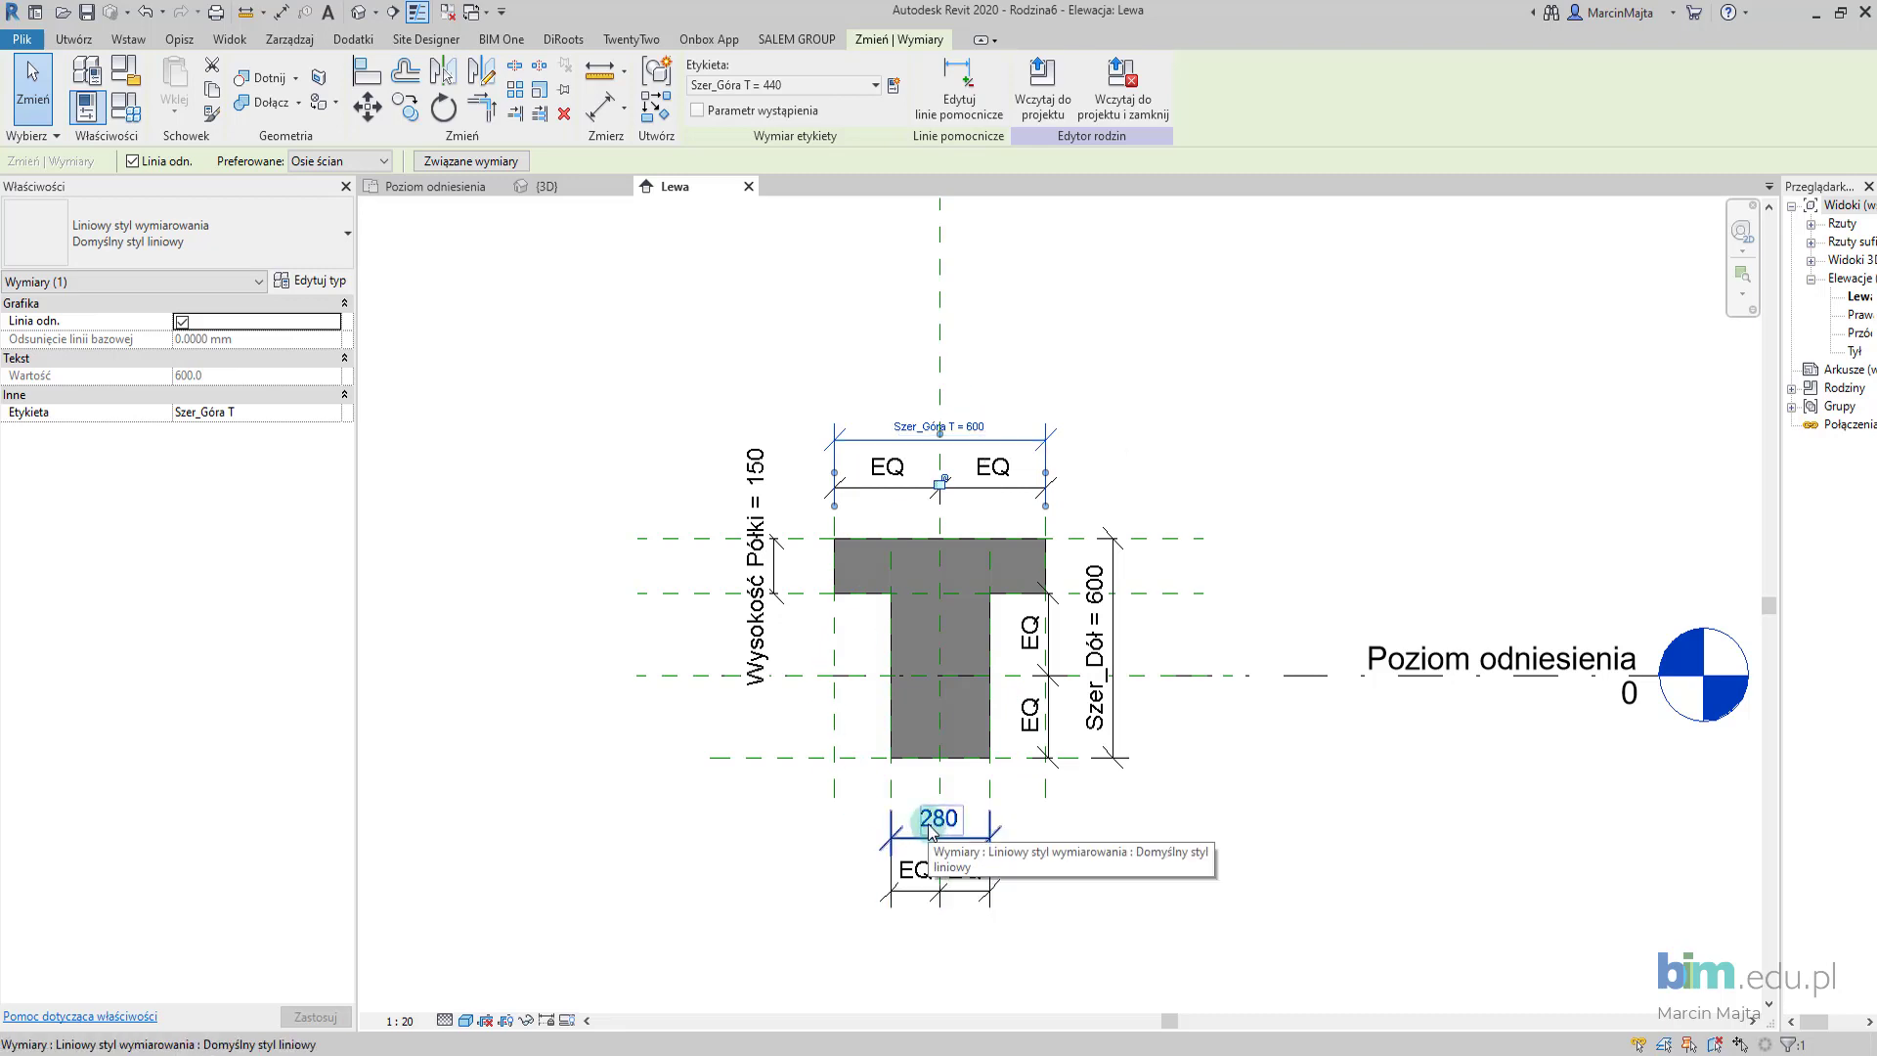
click(1114, 614)
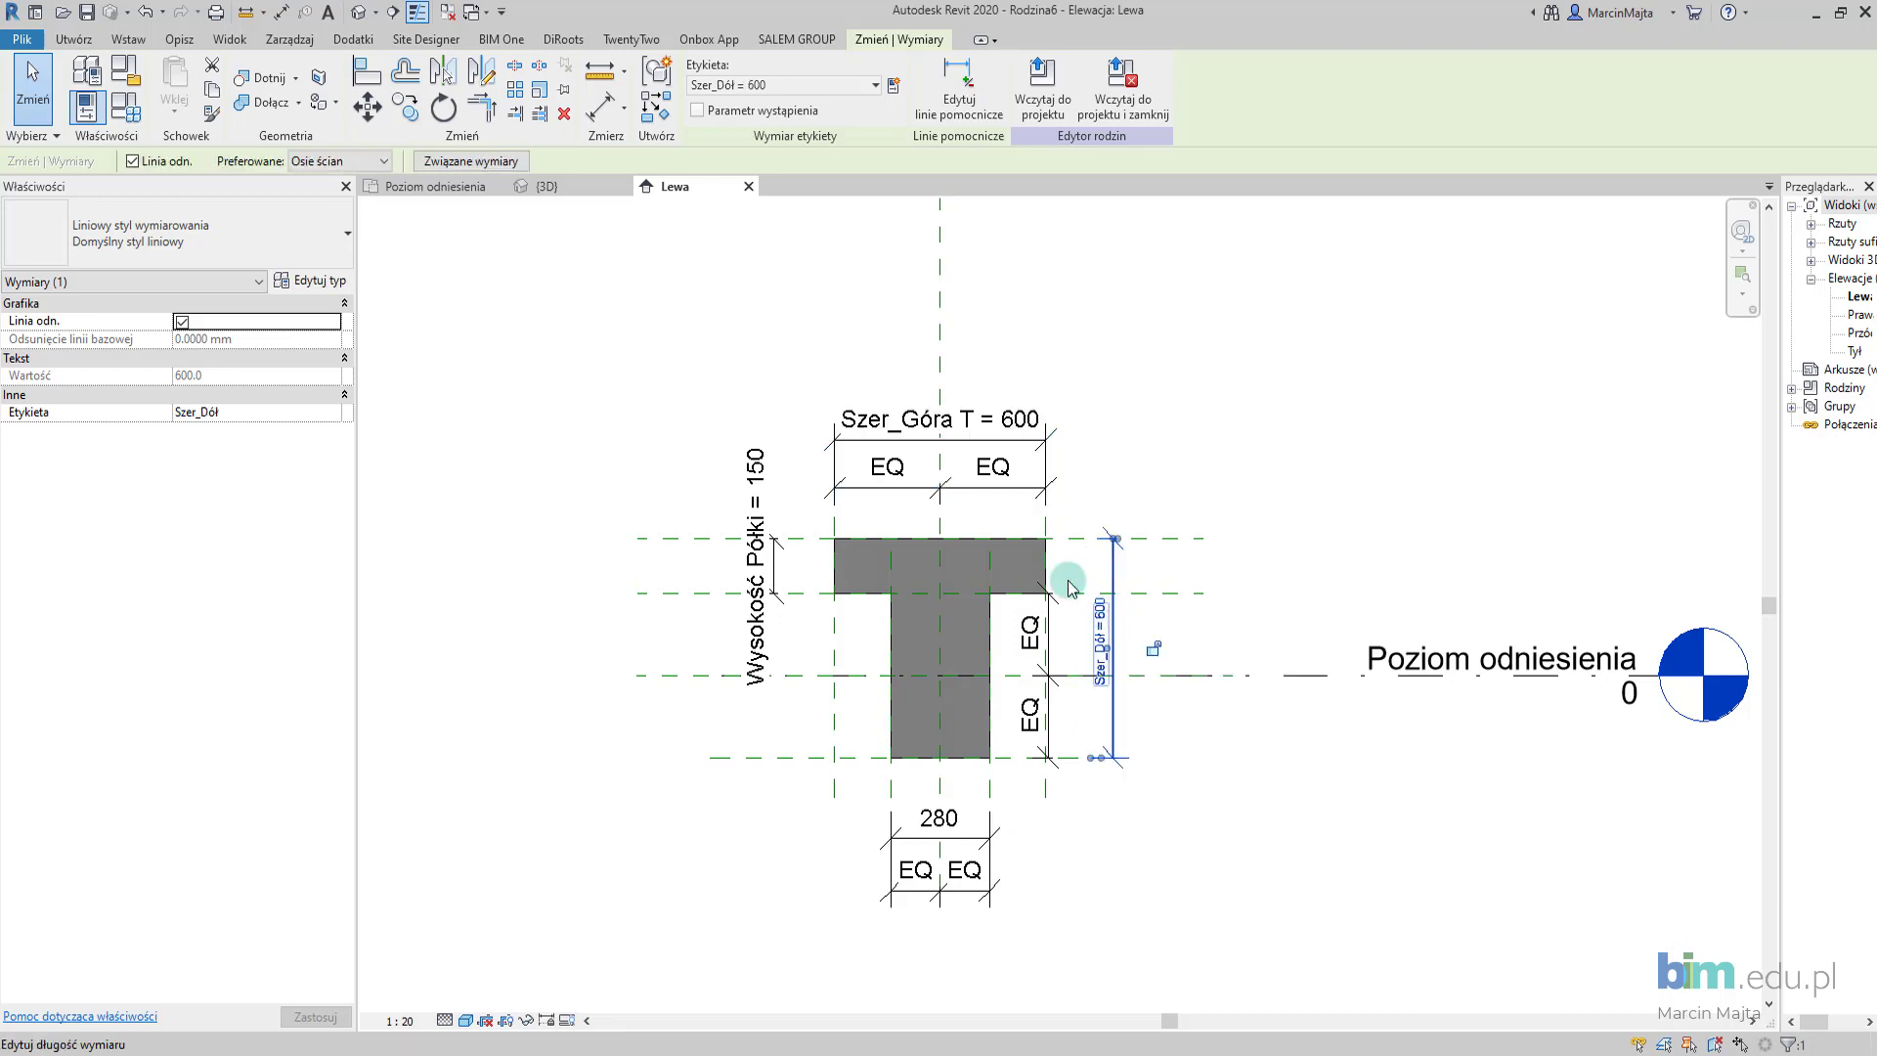
Label the overall height Wysokość Belki = 600; try Szer_Dół on the 280 width, then cancel the error.
click(893, 86)
text(Wysokość Belki)
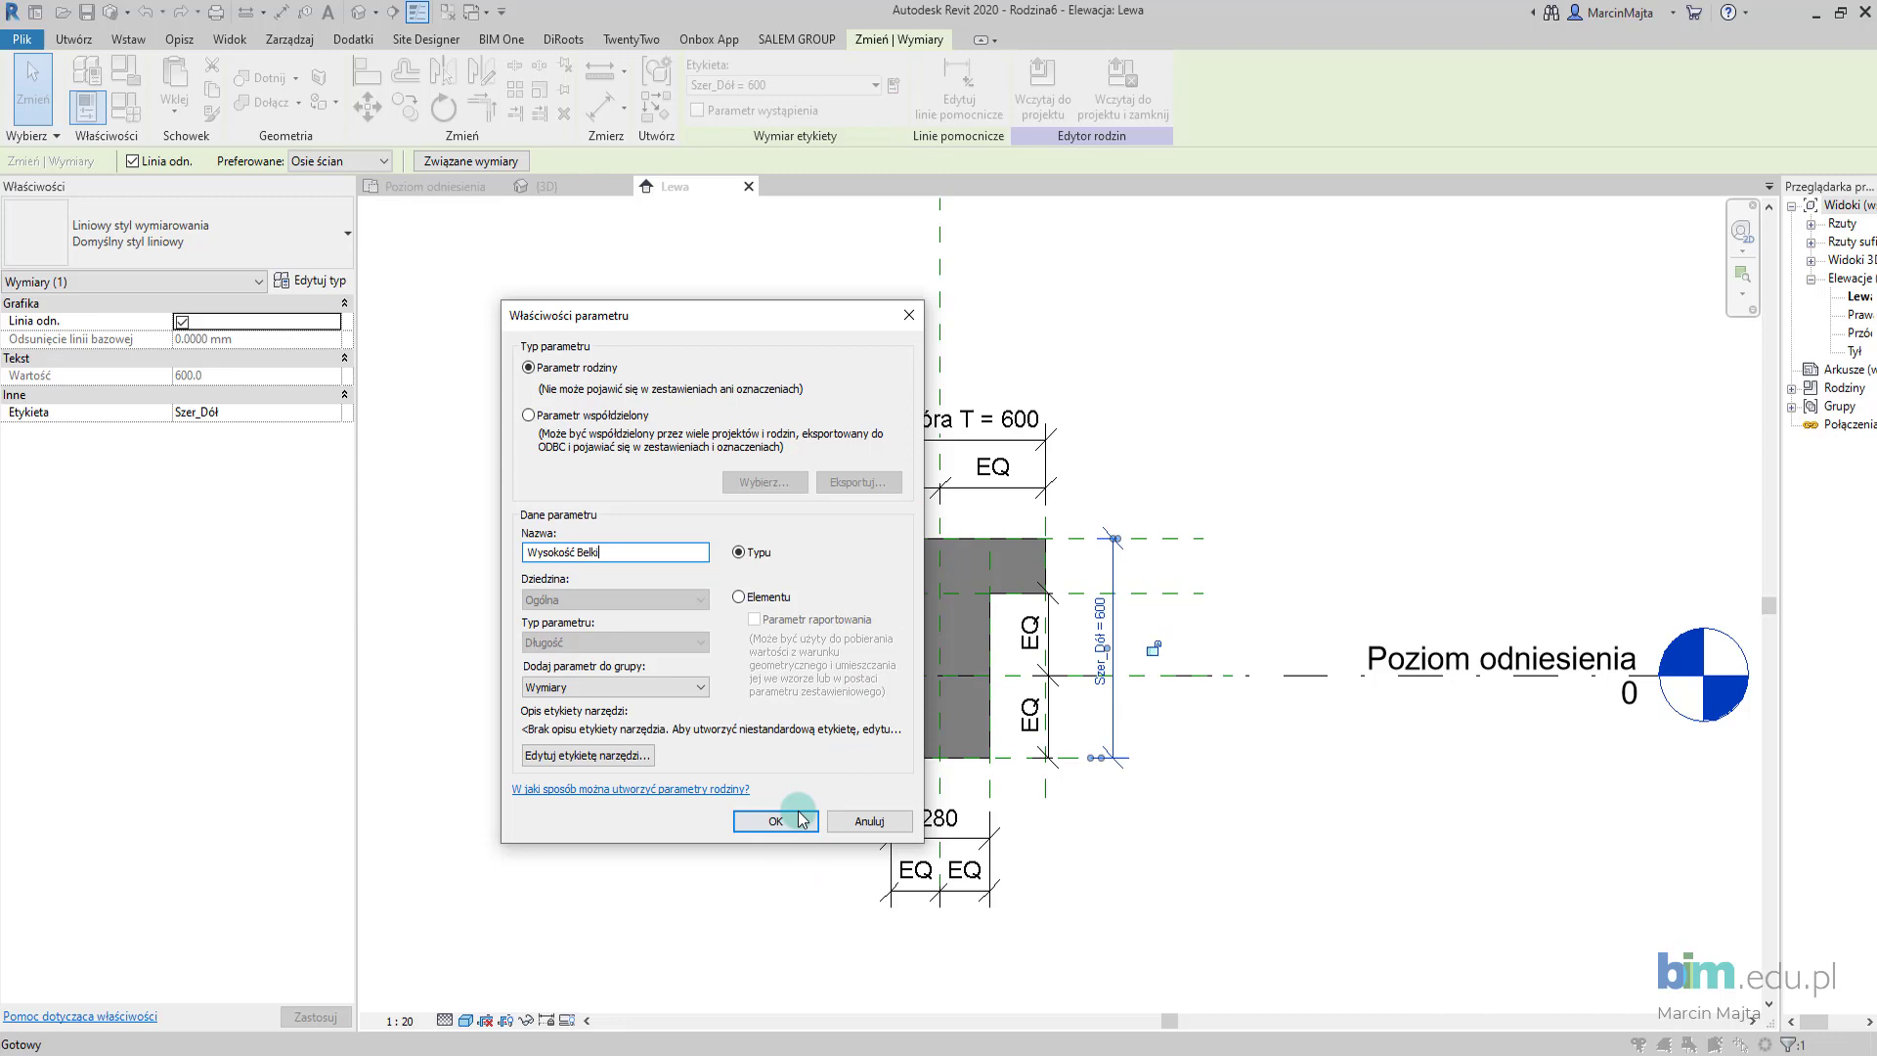
click(776, 820)
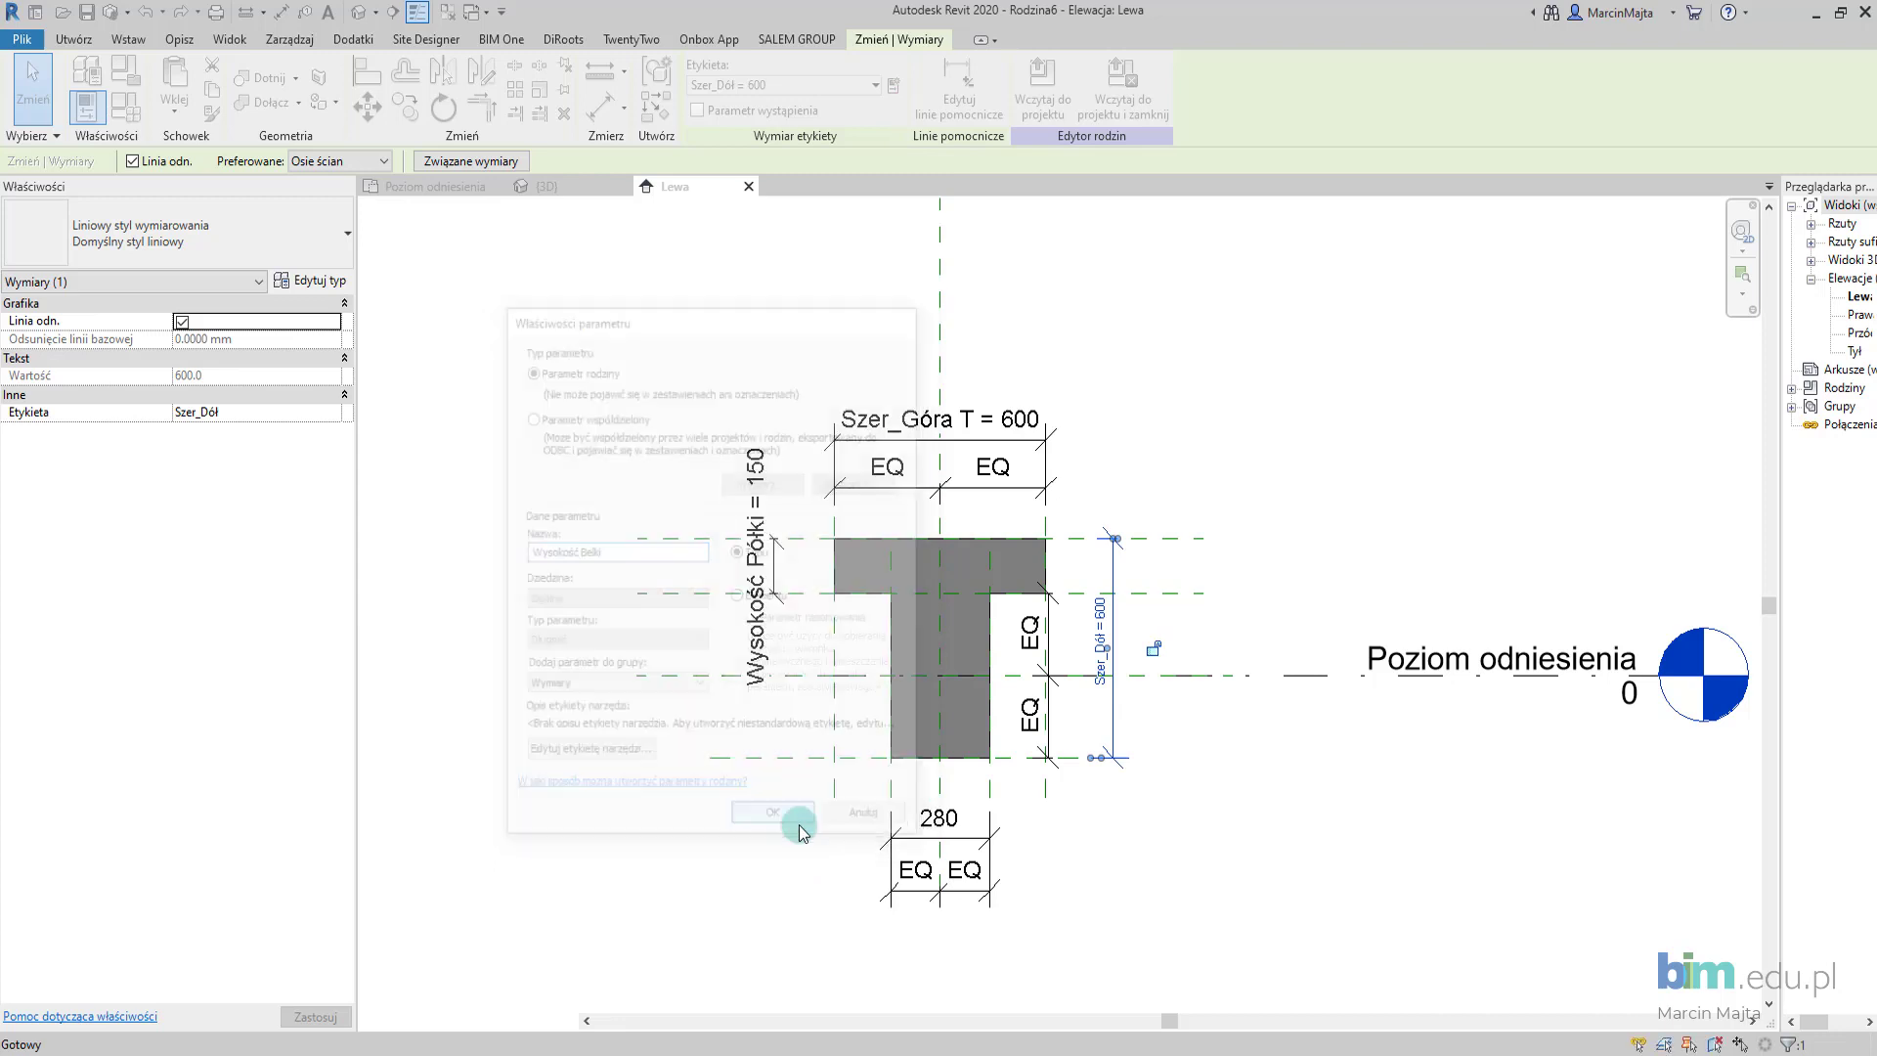
click(939, 818)
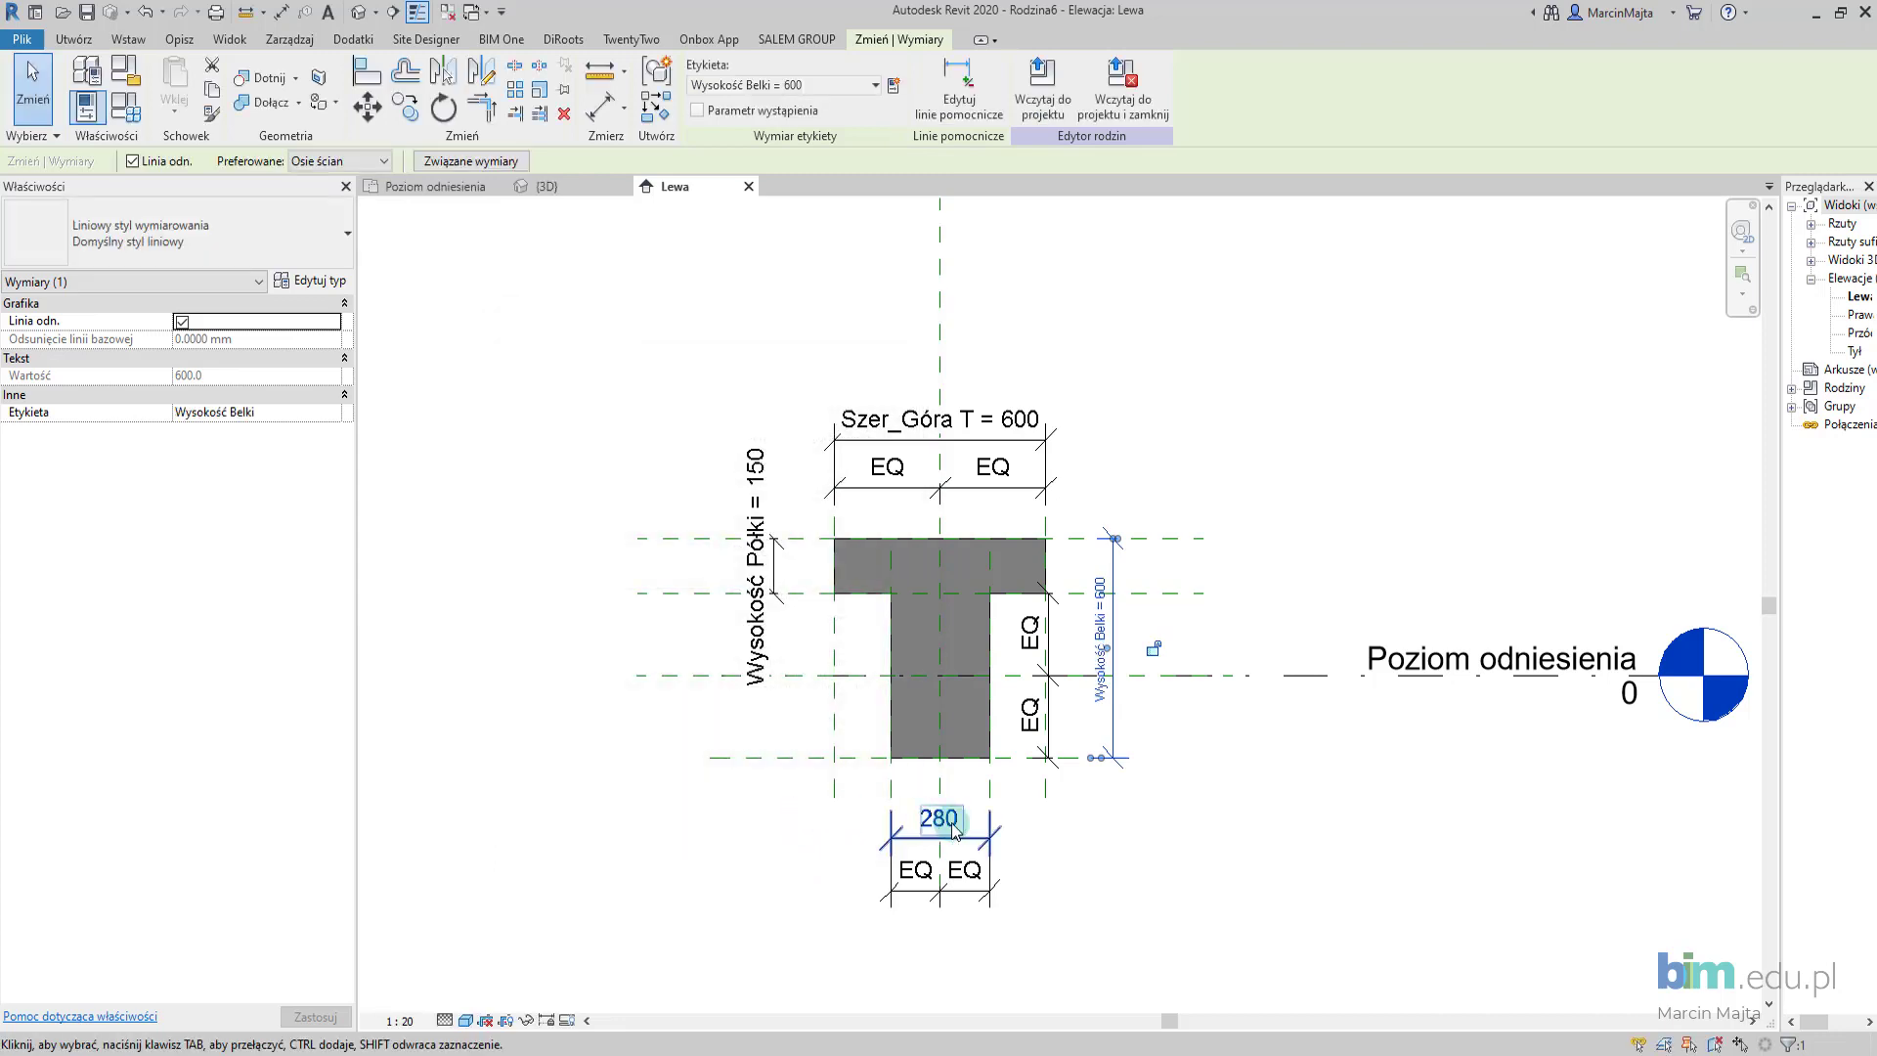
click(870, 85)
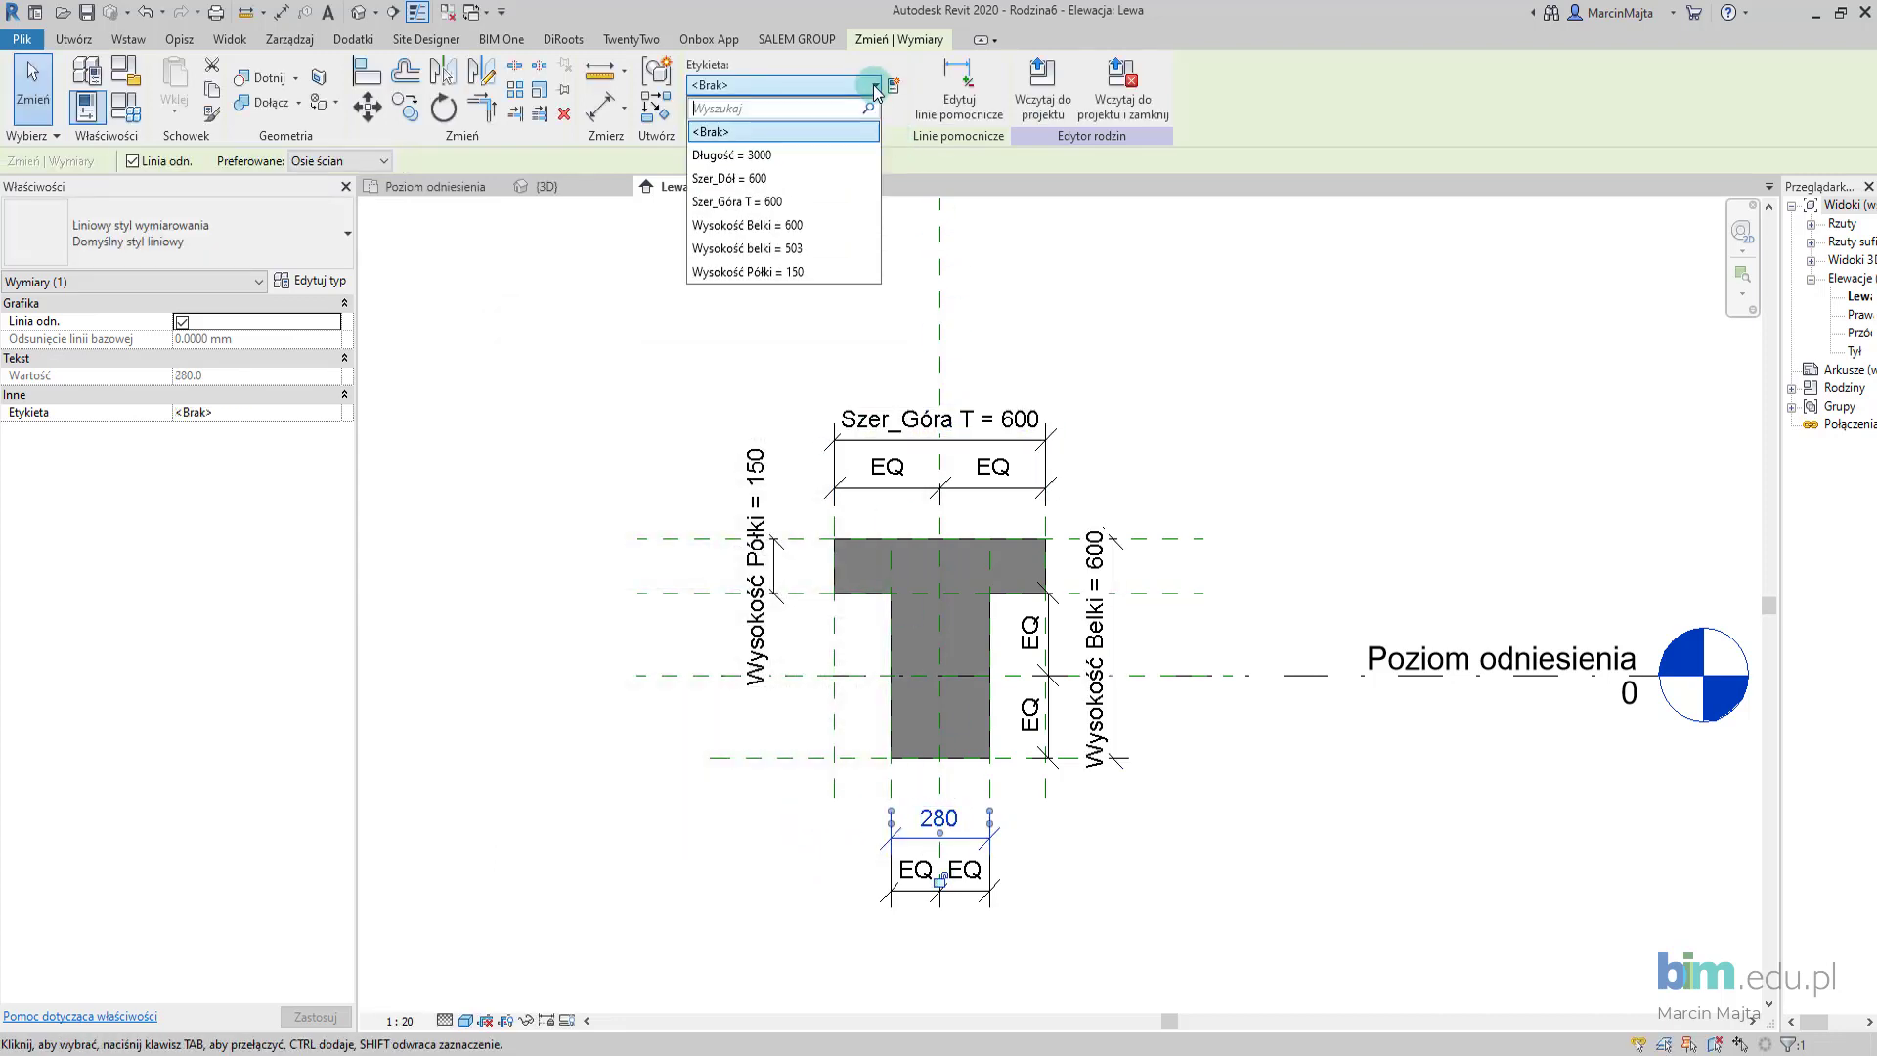
click(821, 179)
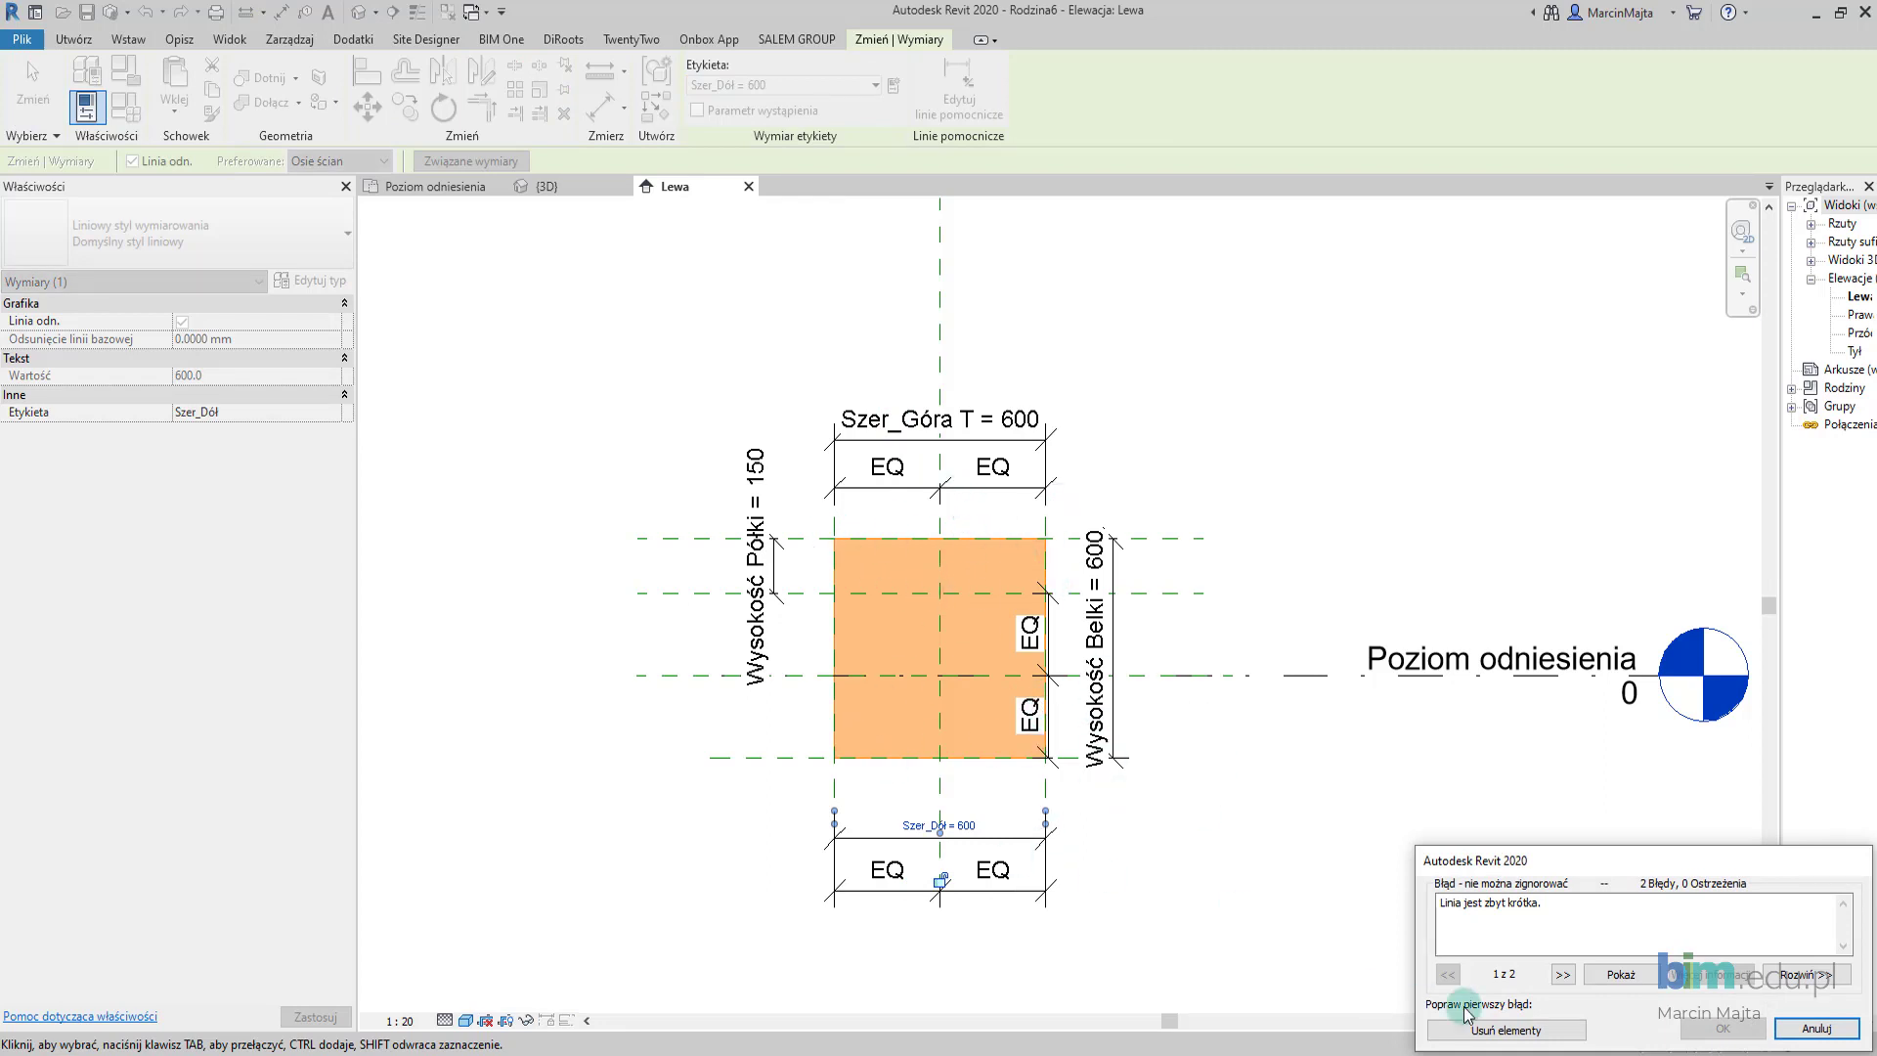
click(1816, 1029)
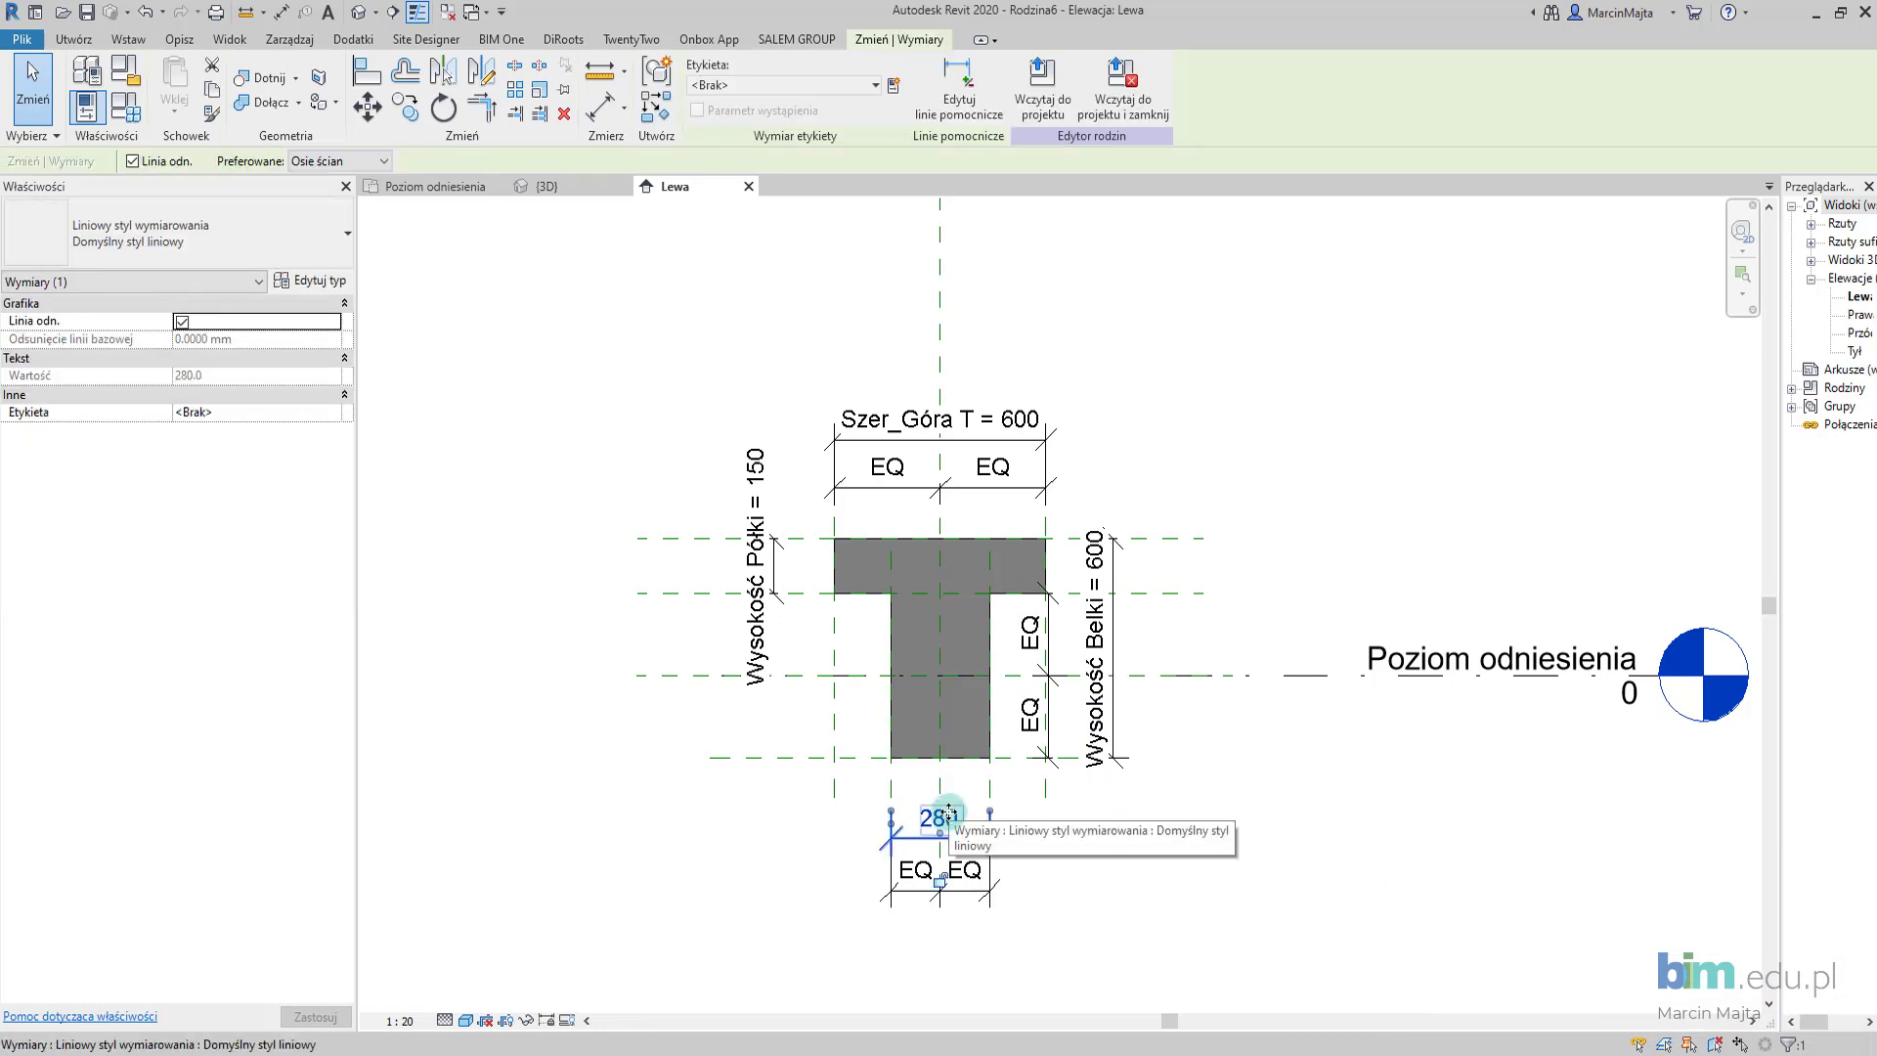
Set the flange width Szer_Góra T to 800.
click(1106, 587)
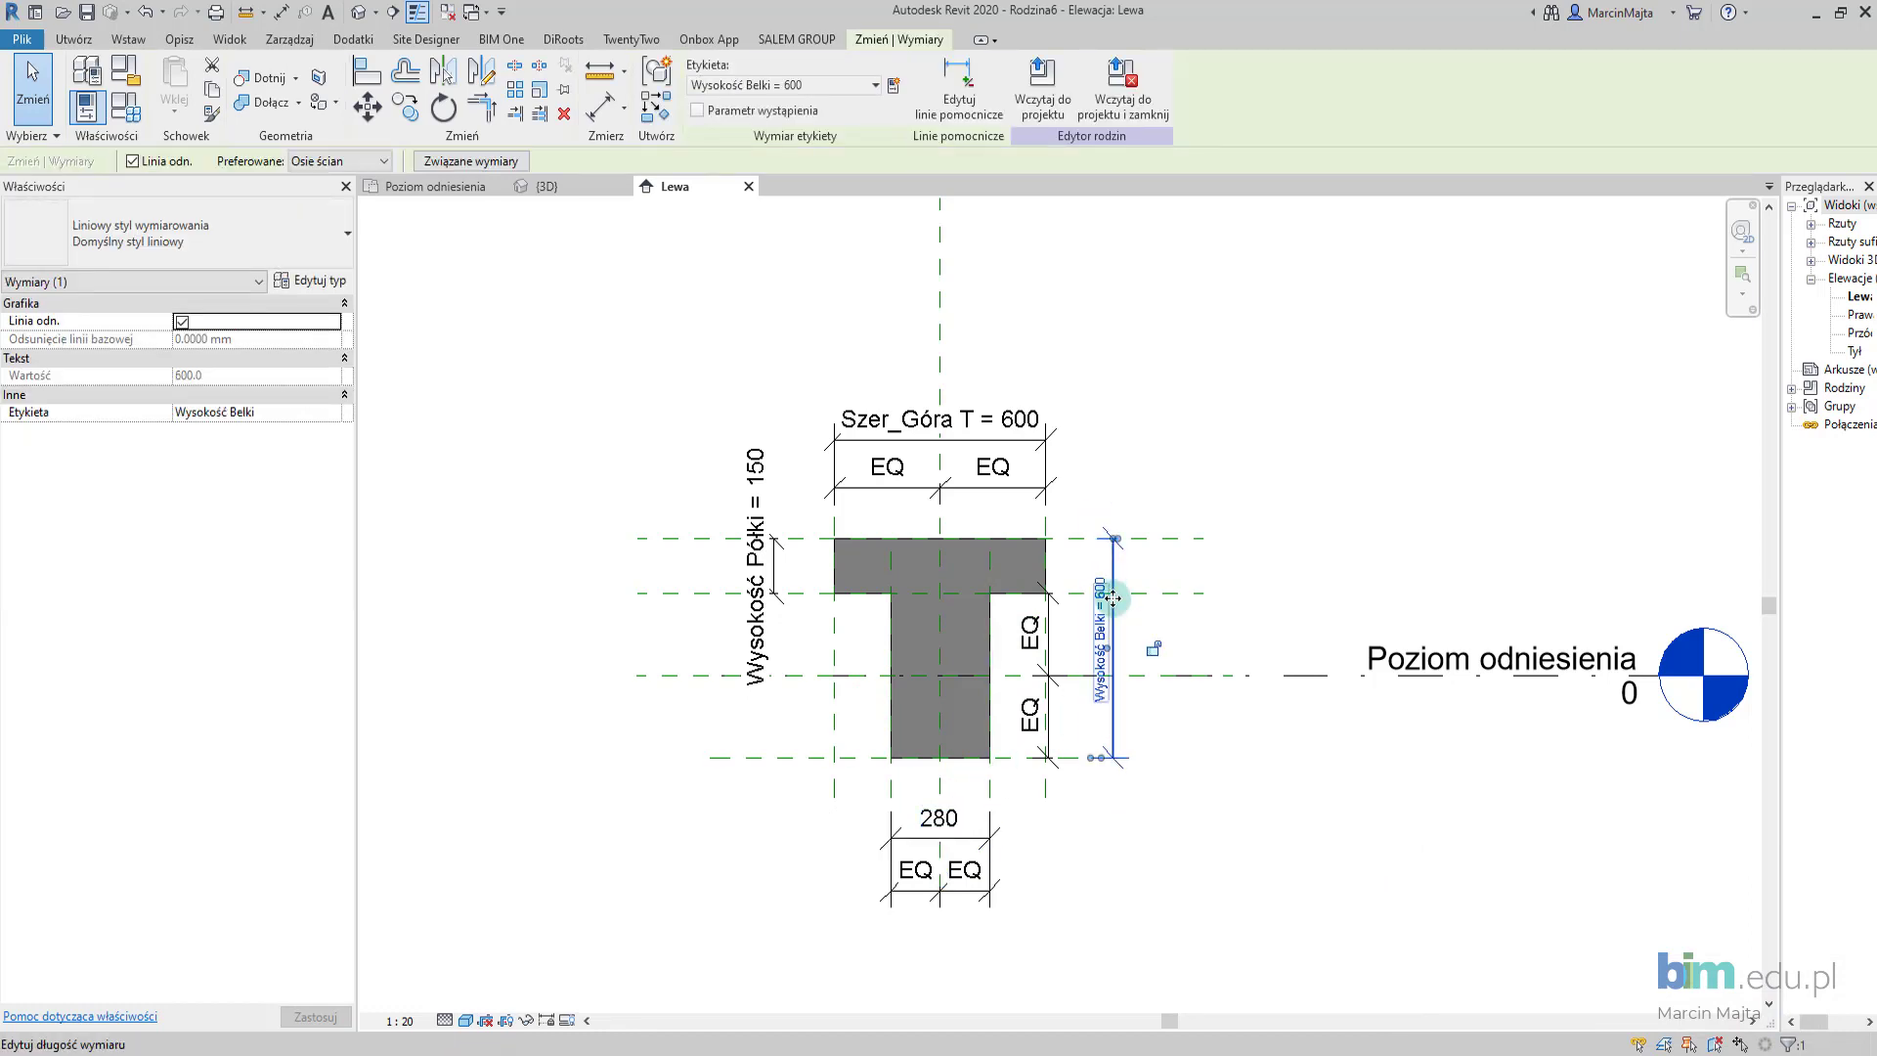
click(1105, 601)
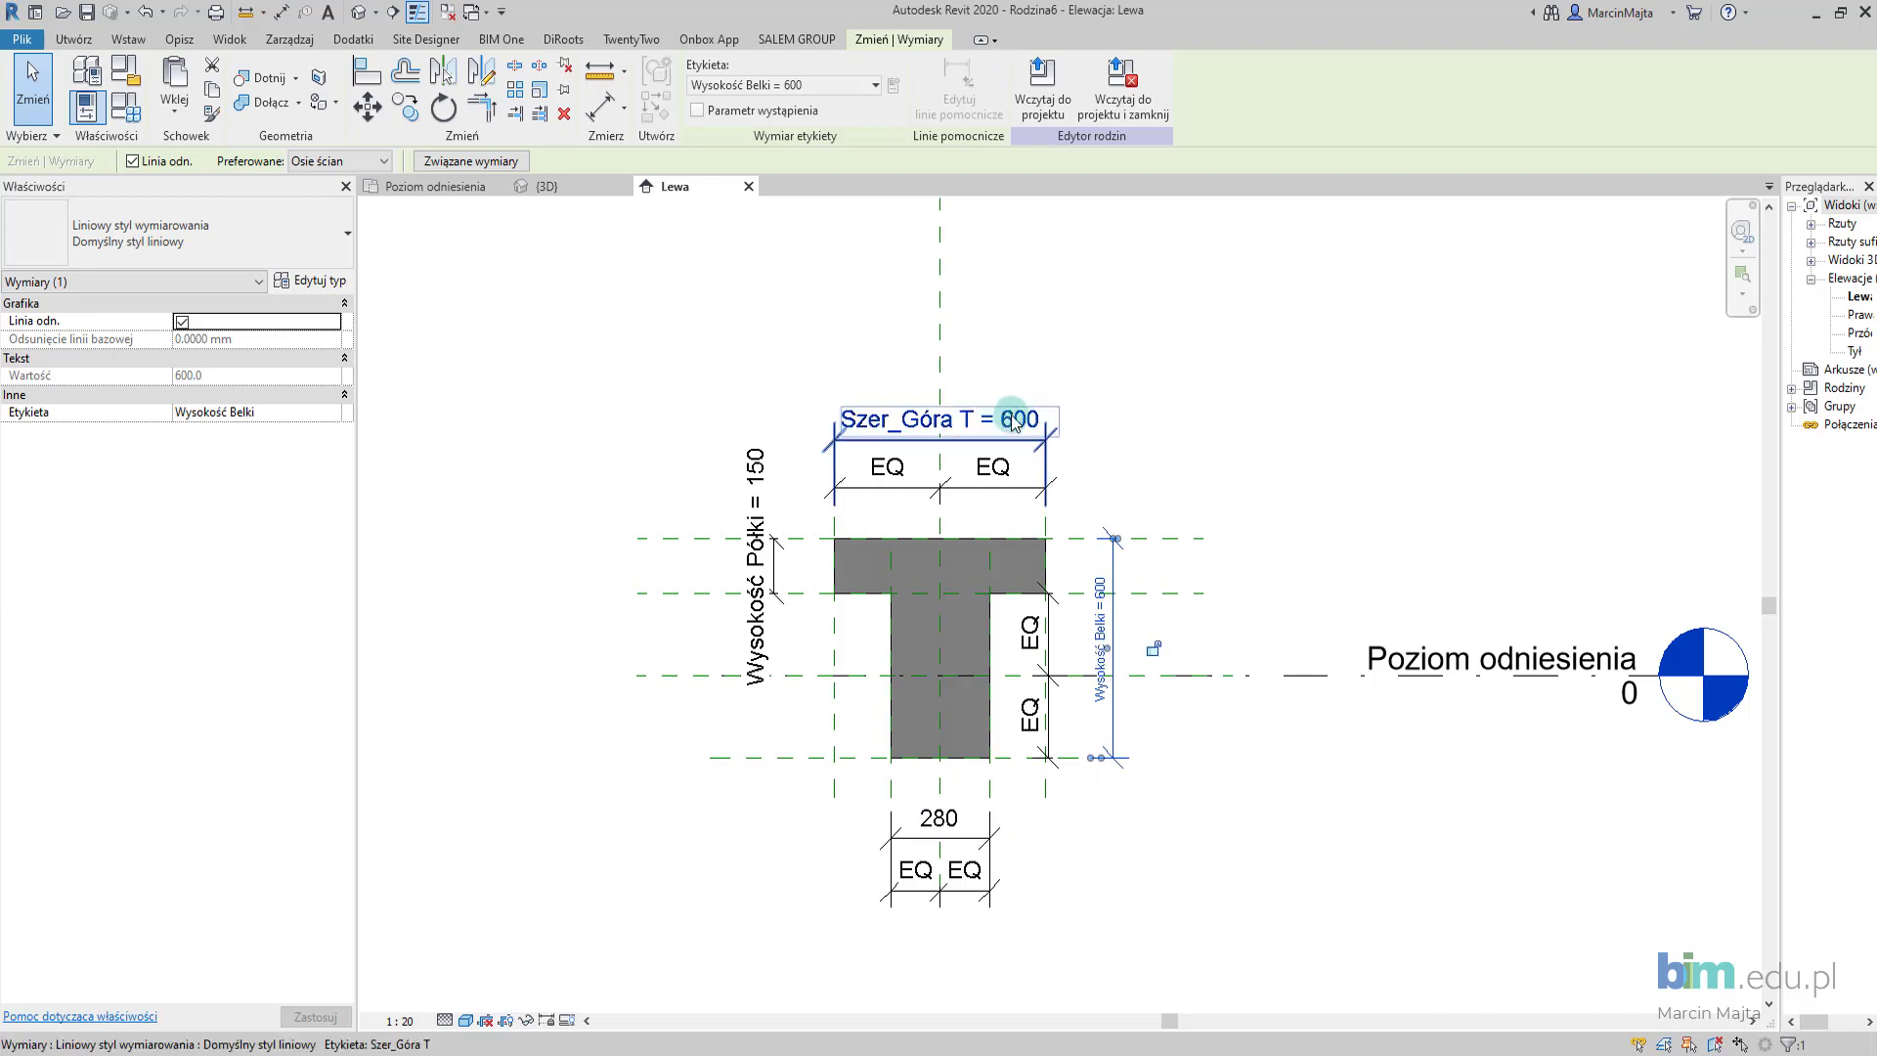
click(975, 428)
click(972, 428)
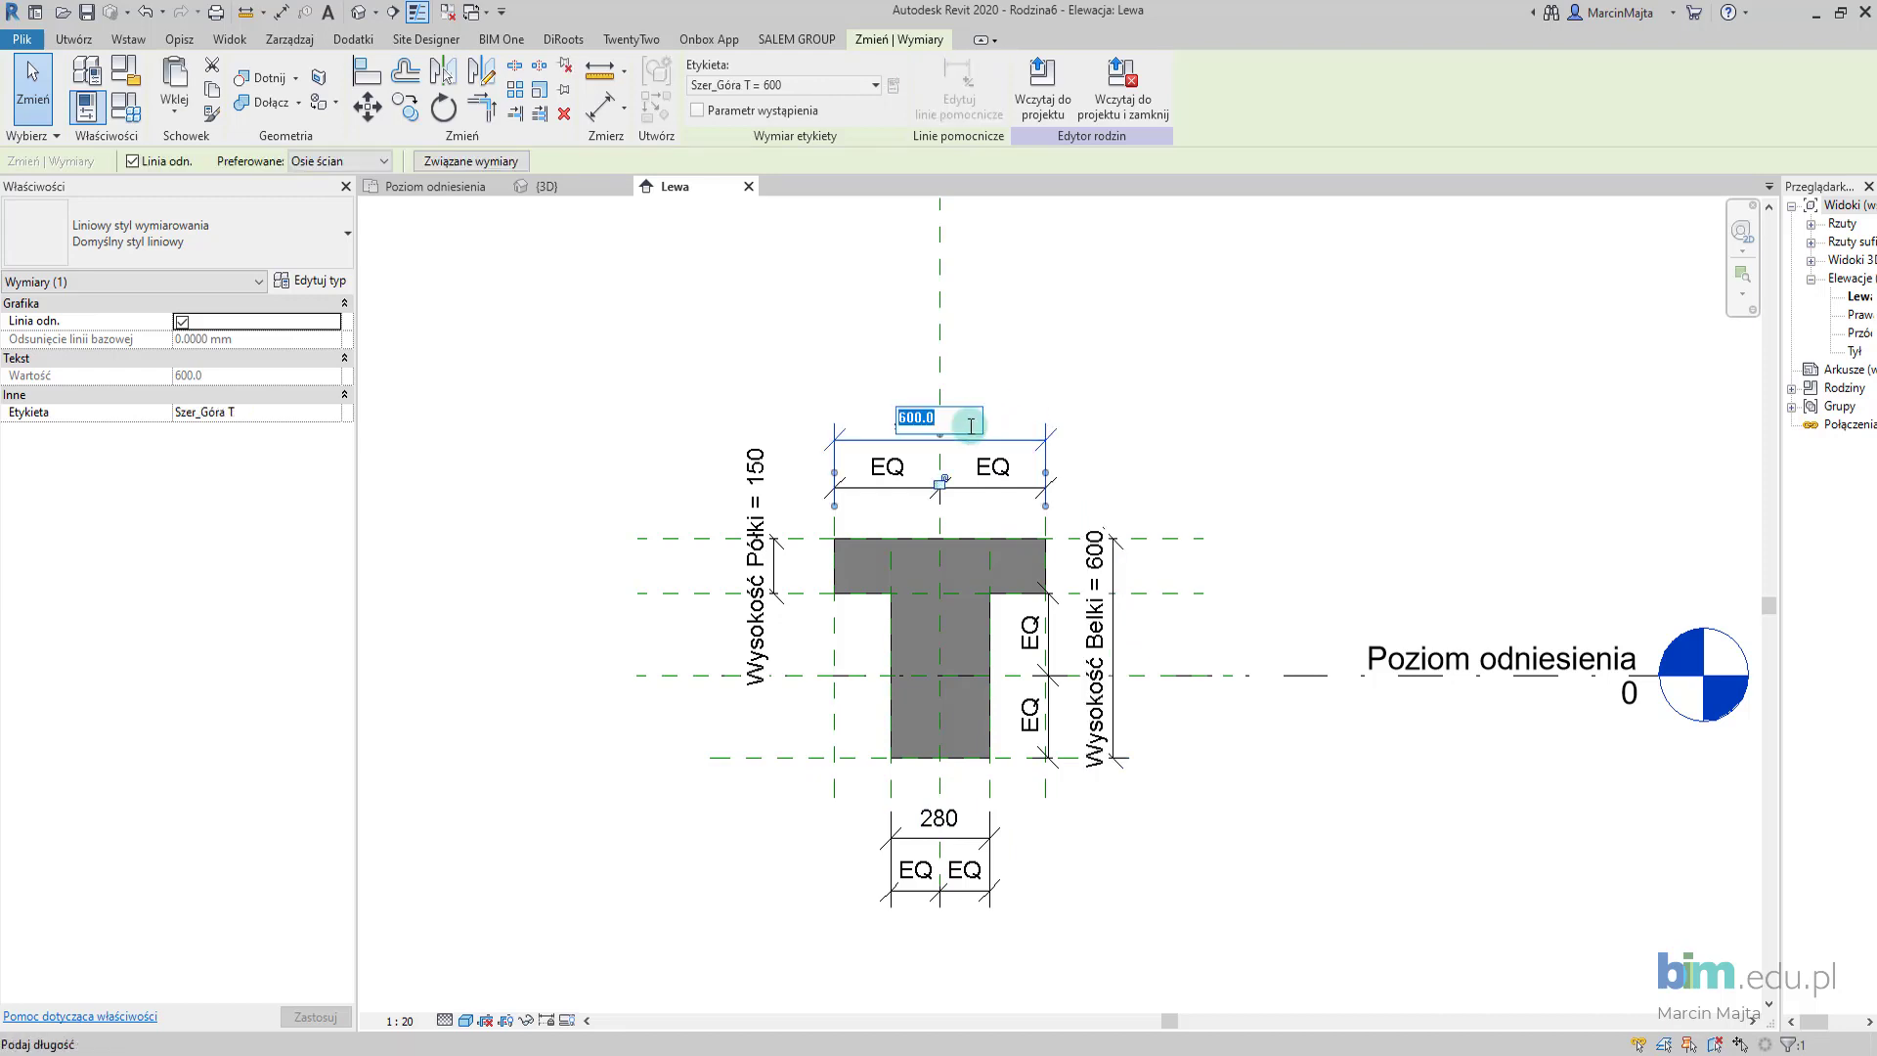
text(800)
key(Return)
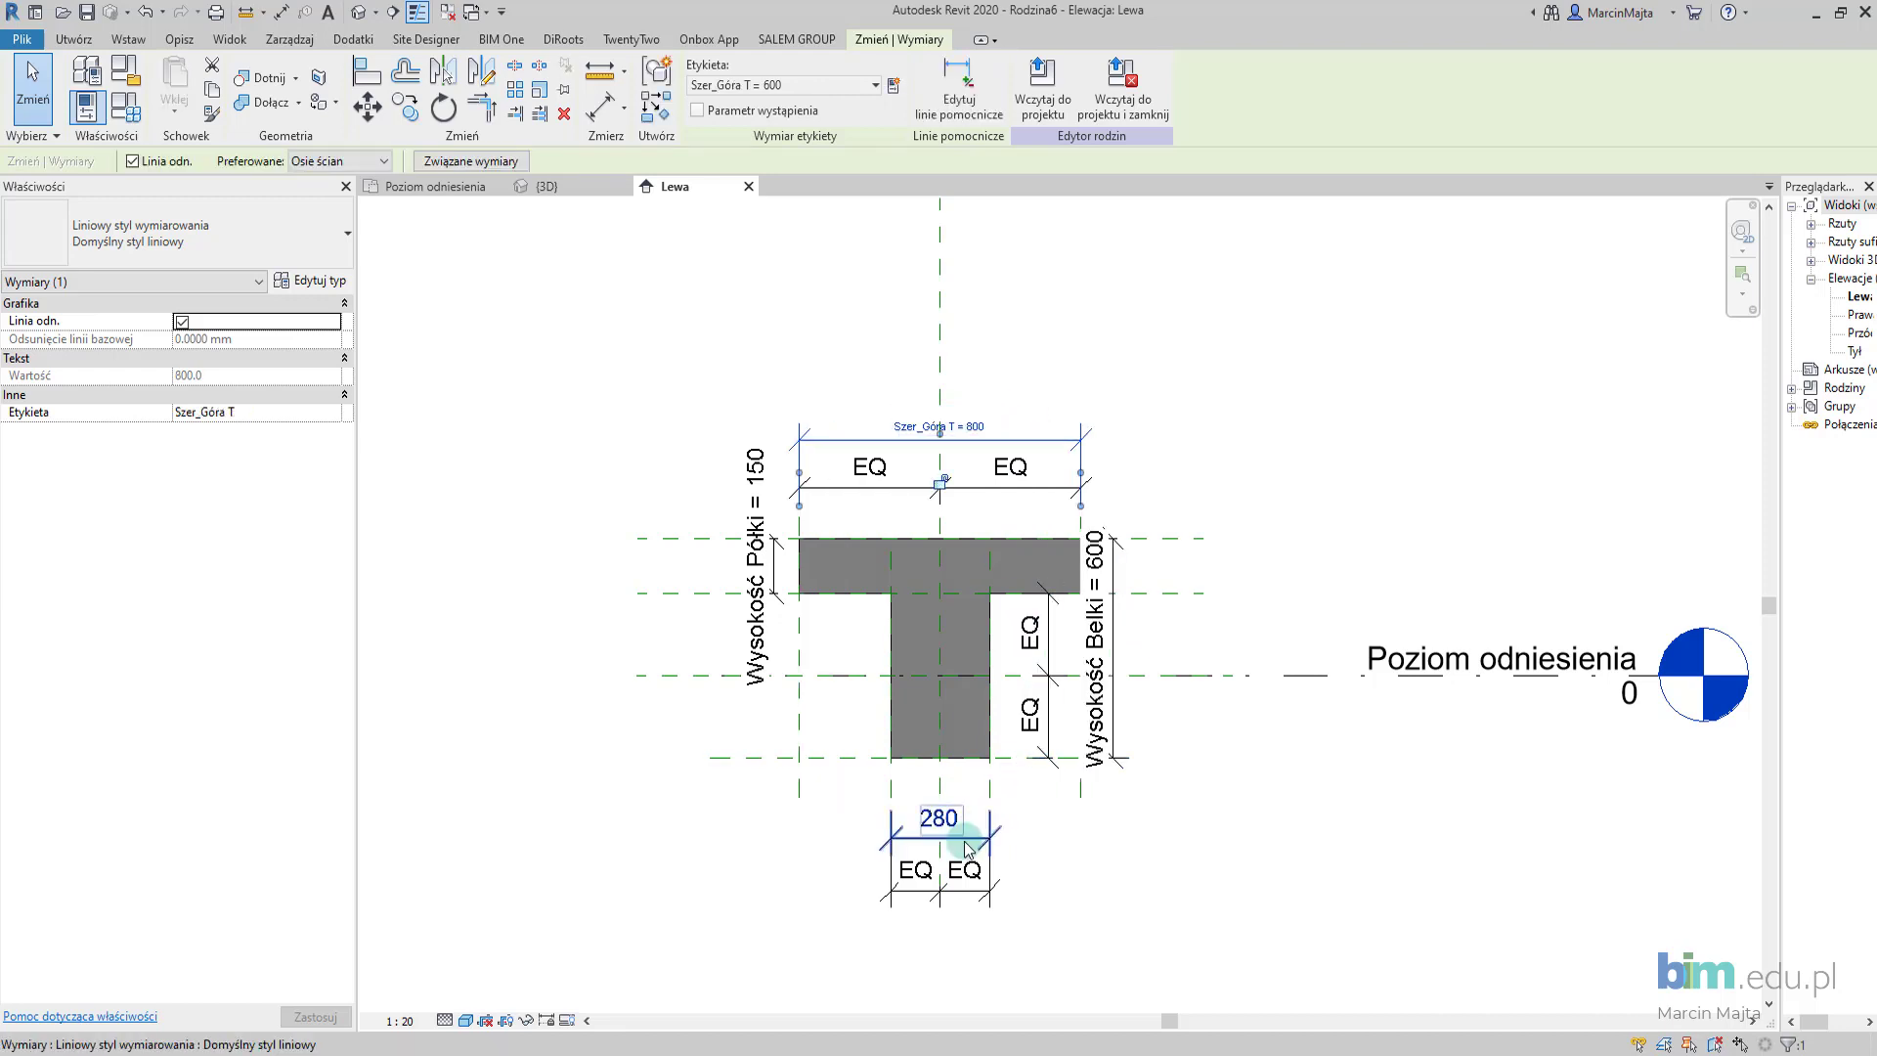
Label the bottom 280 web width Szer_Dół and change it to 300.
click(966, 842)
click(838, 86)
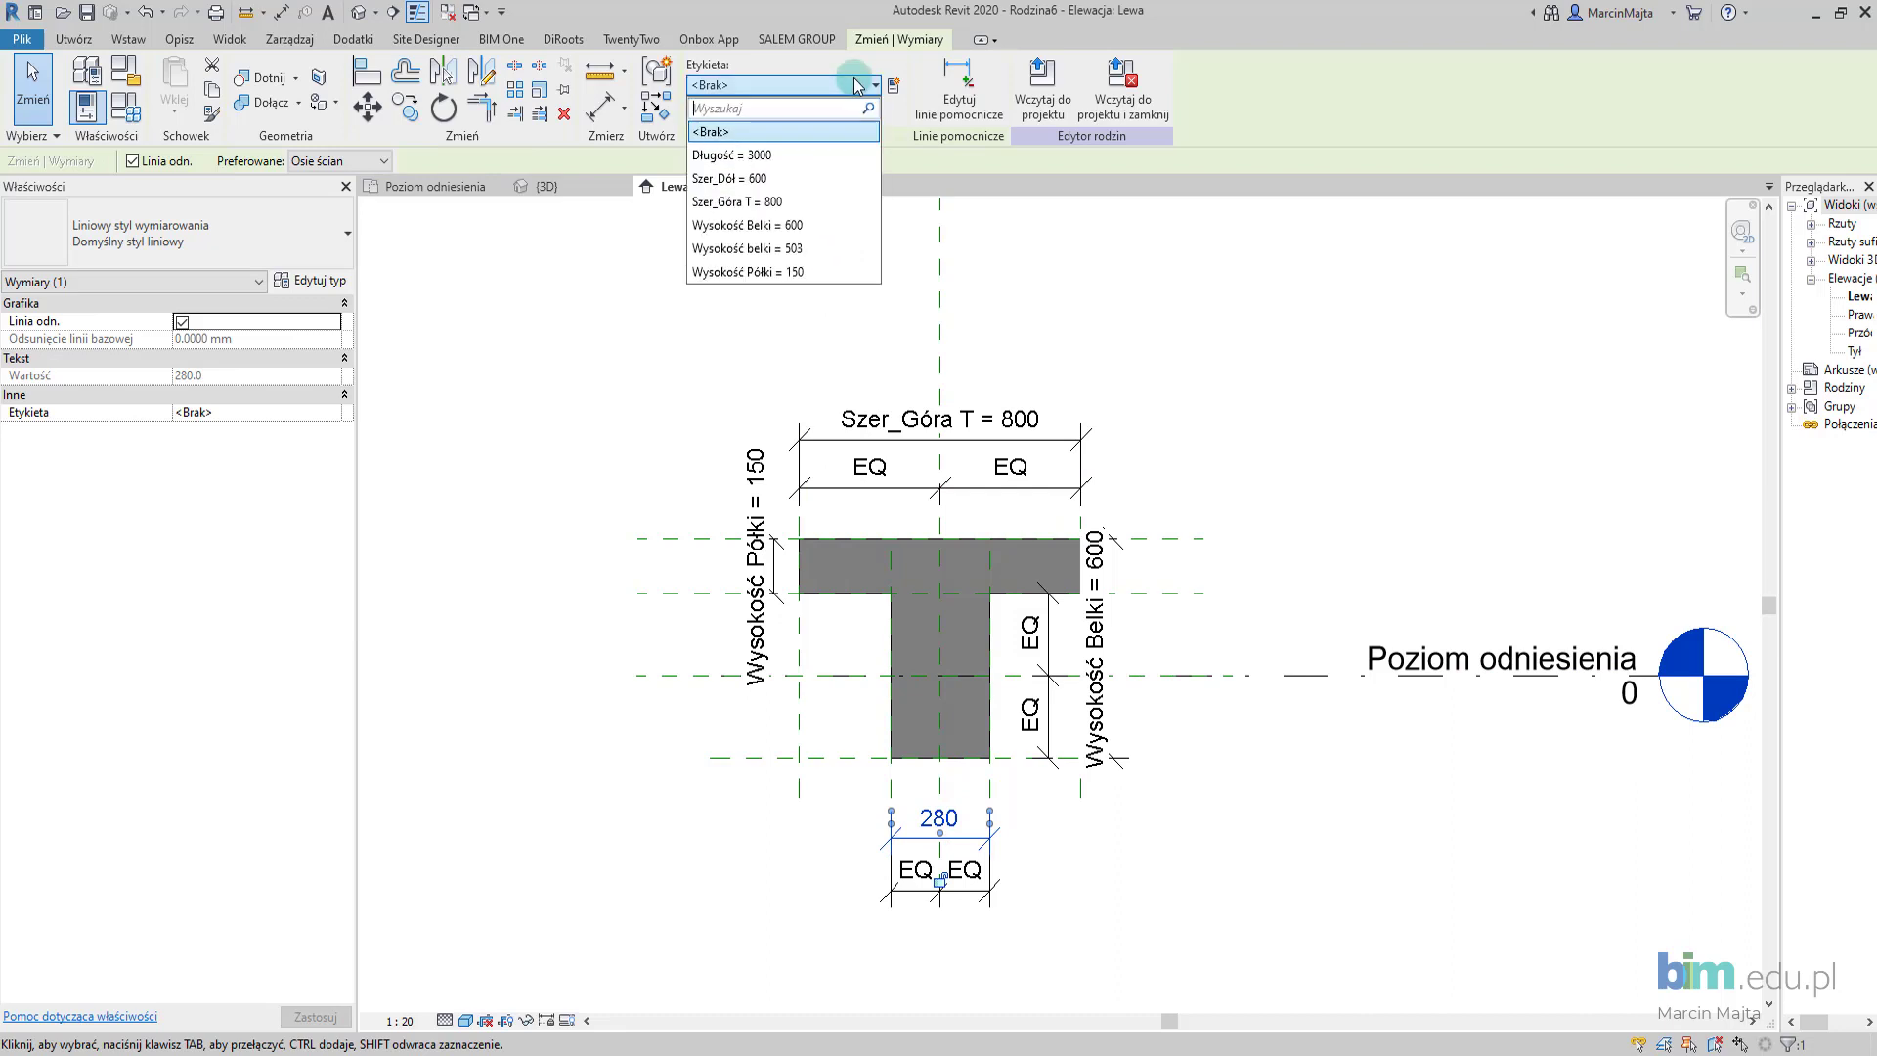
click(822, 178)
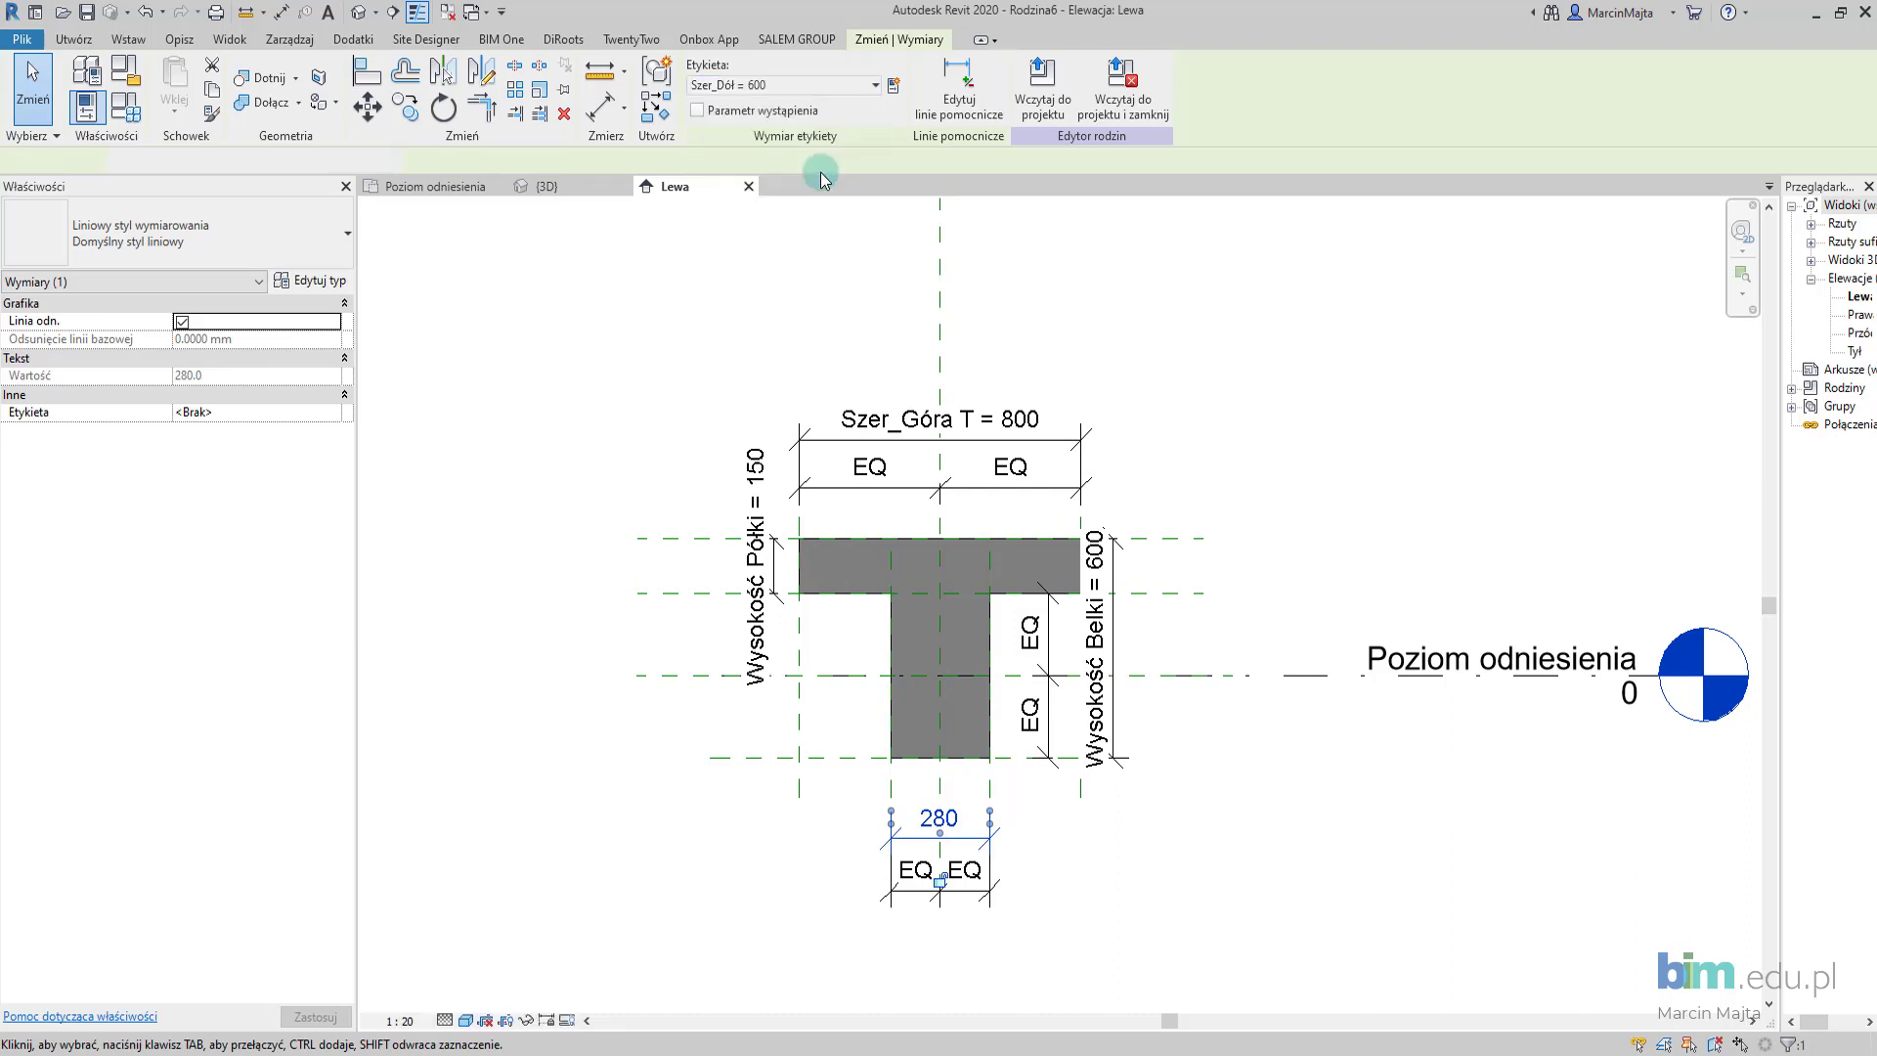
click(968, 827)
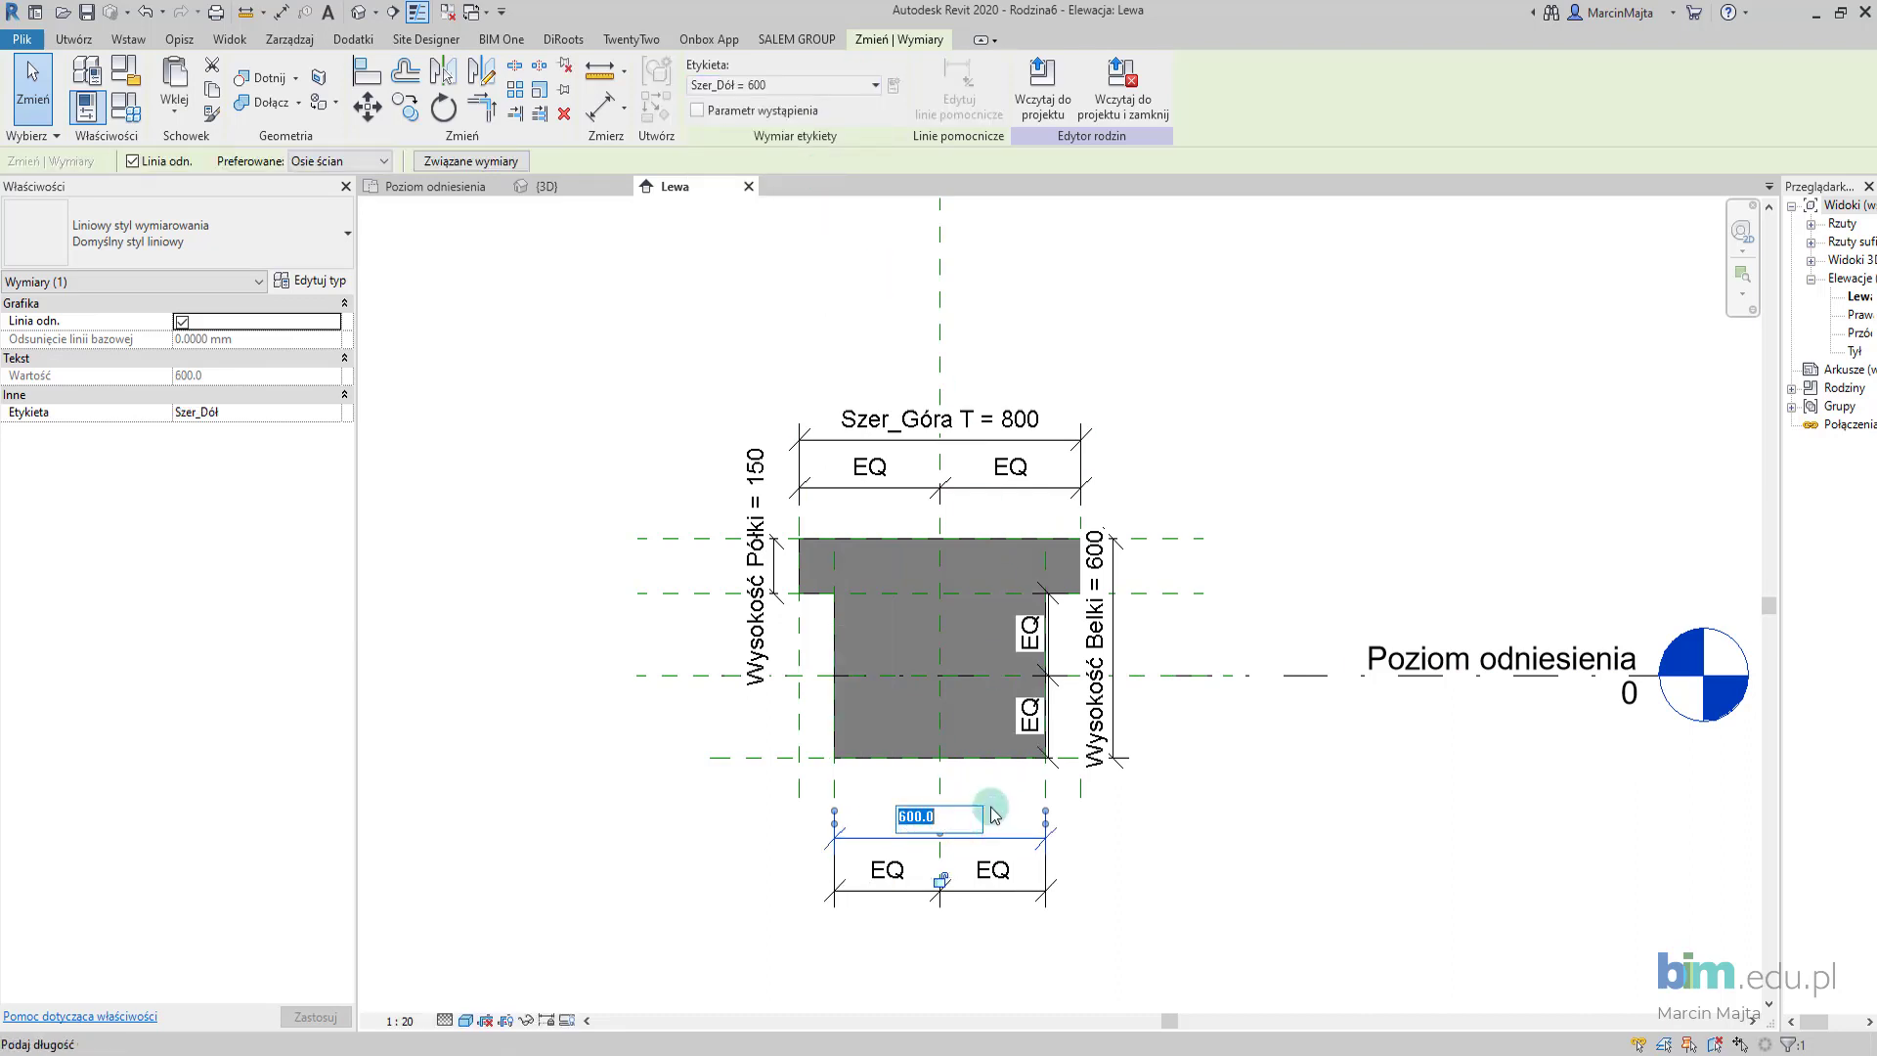
text(0)
key(Return)
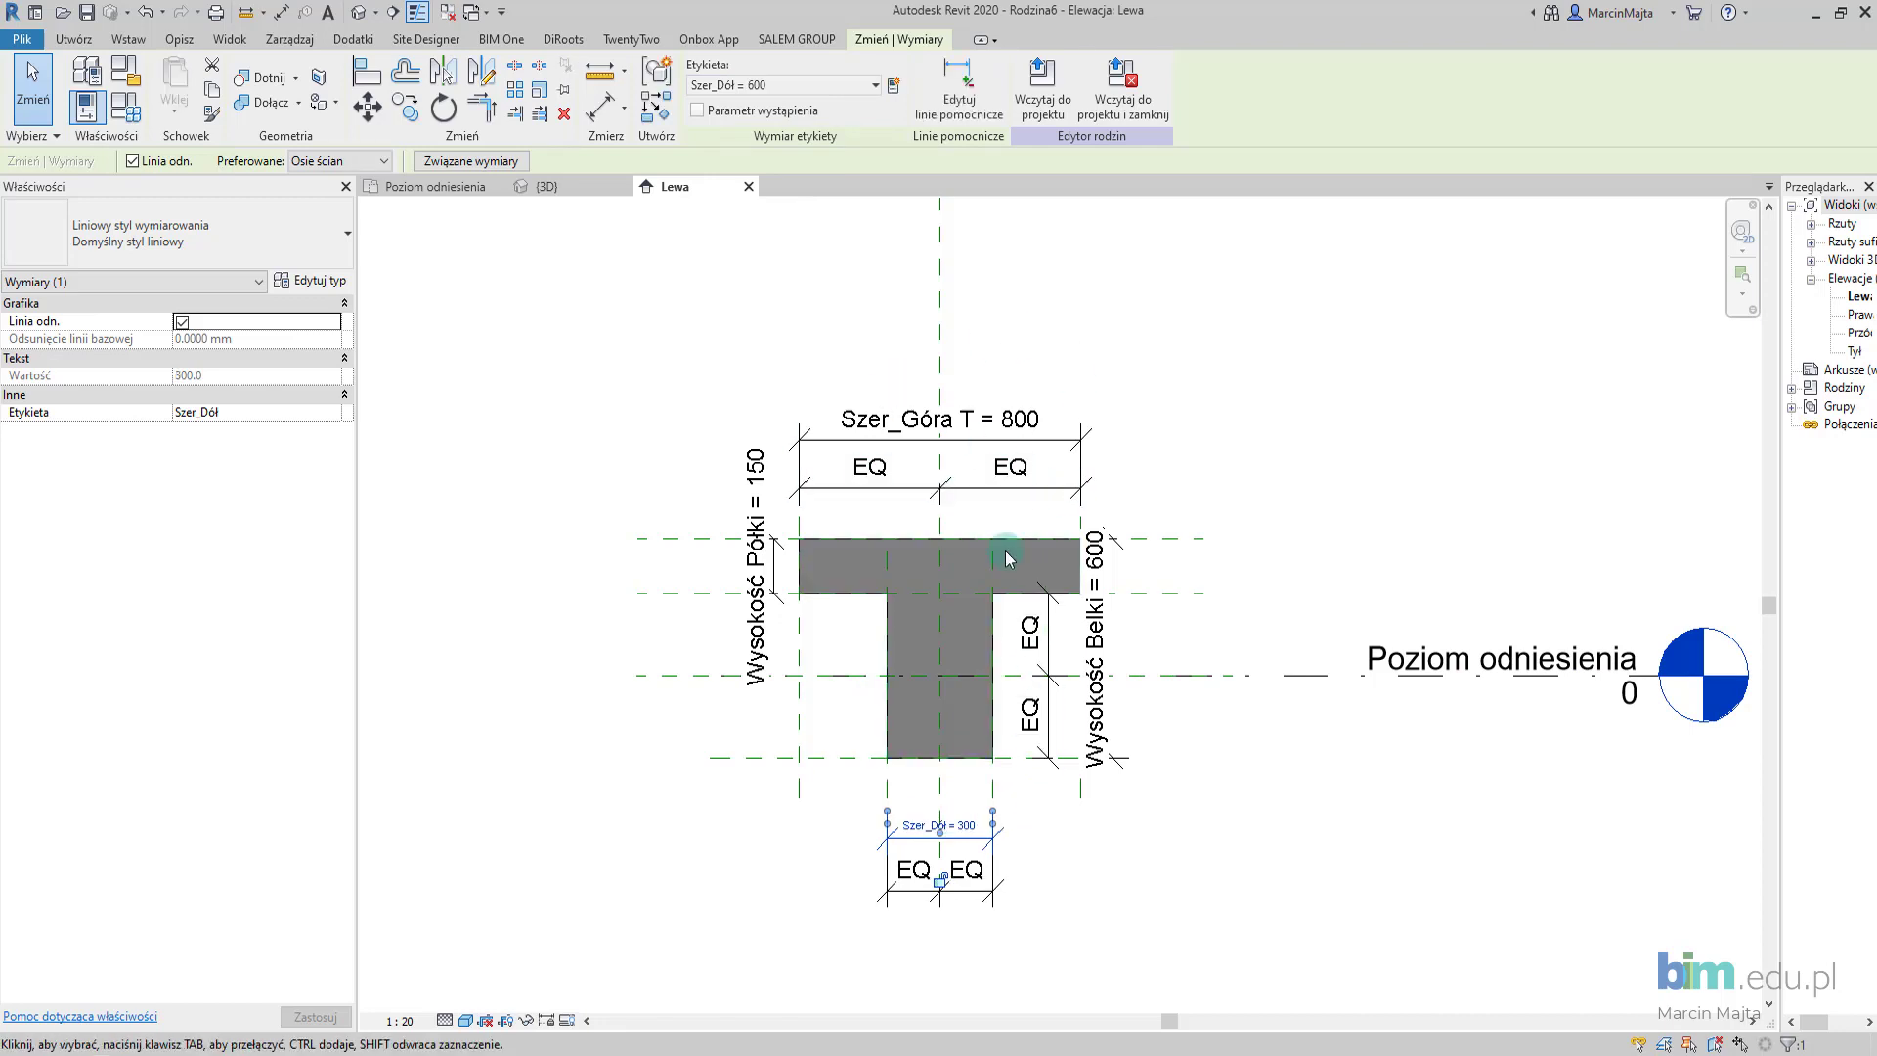
click(1137, 313)
middle_drag(1114, 479, 1059, 428)
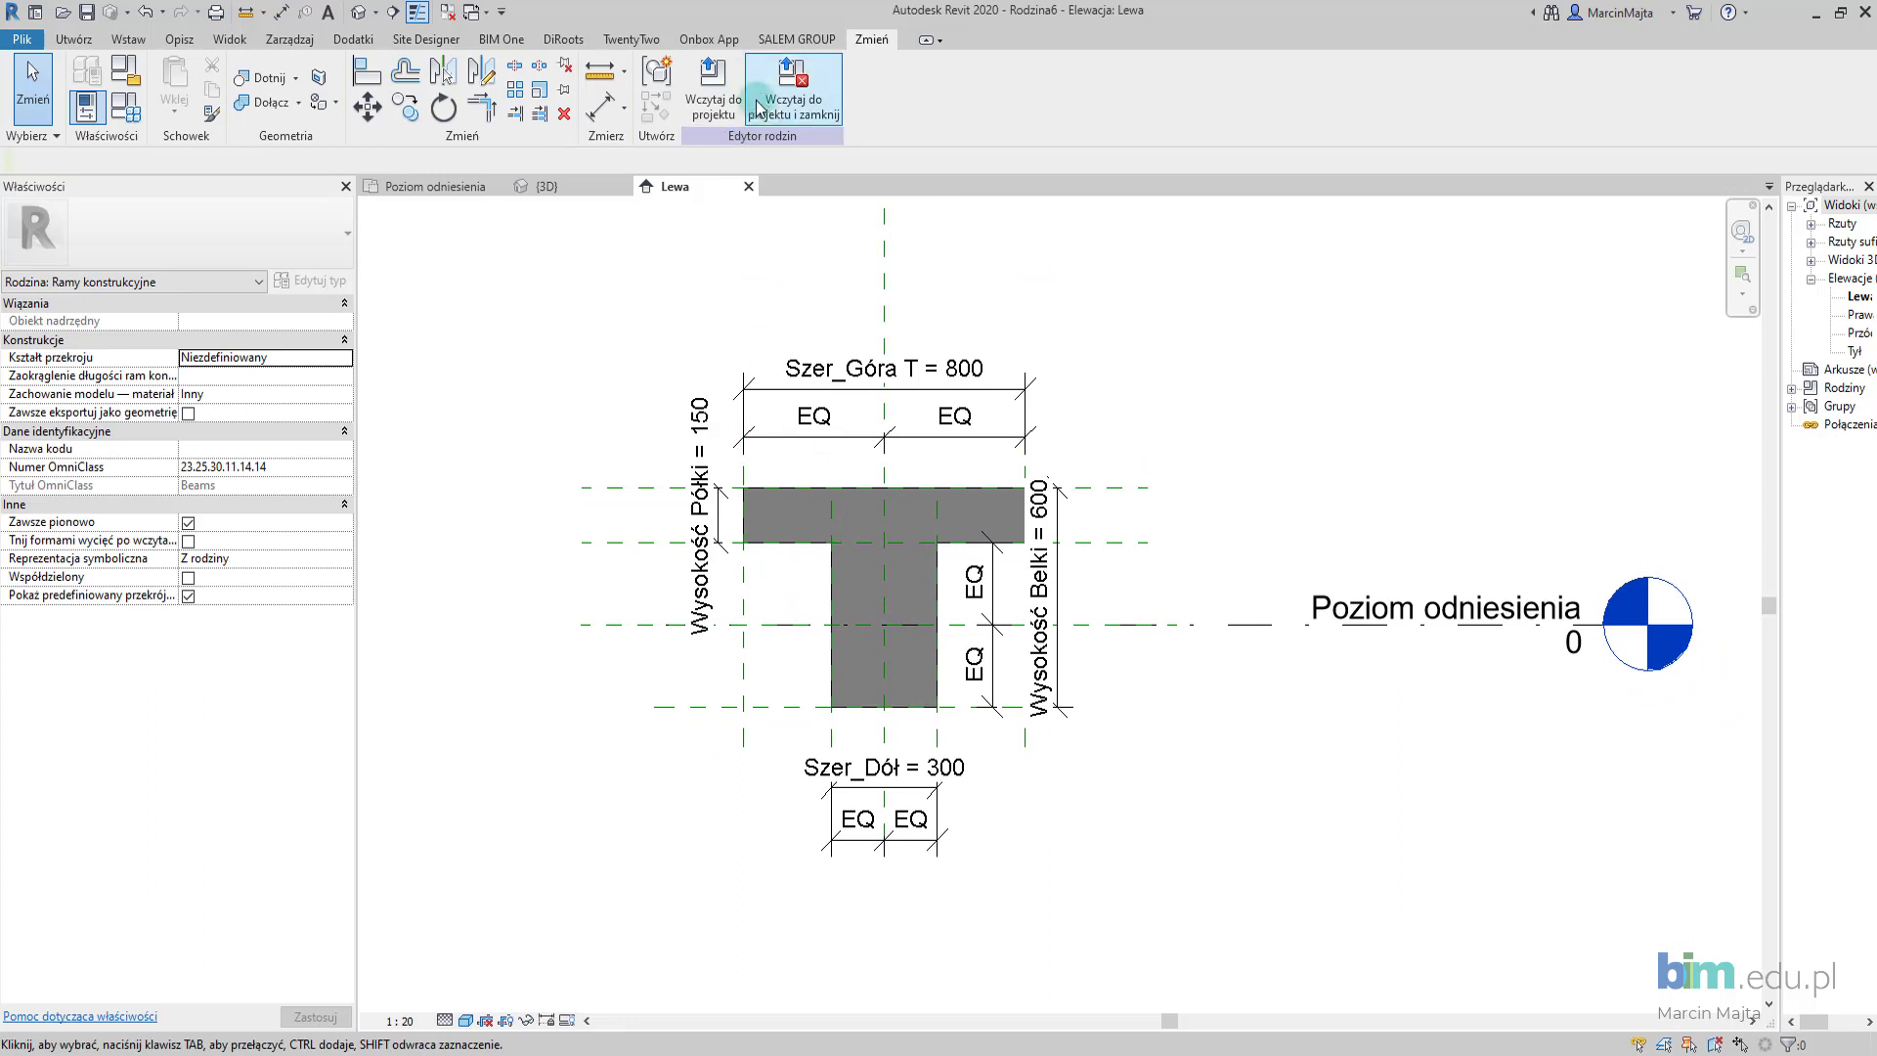
Load Rodzina6 into Projekt1 and place a short T-section beam in the 3D view.
click(723, 90)
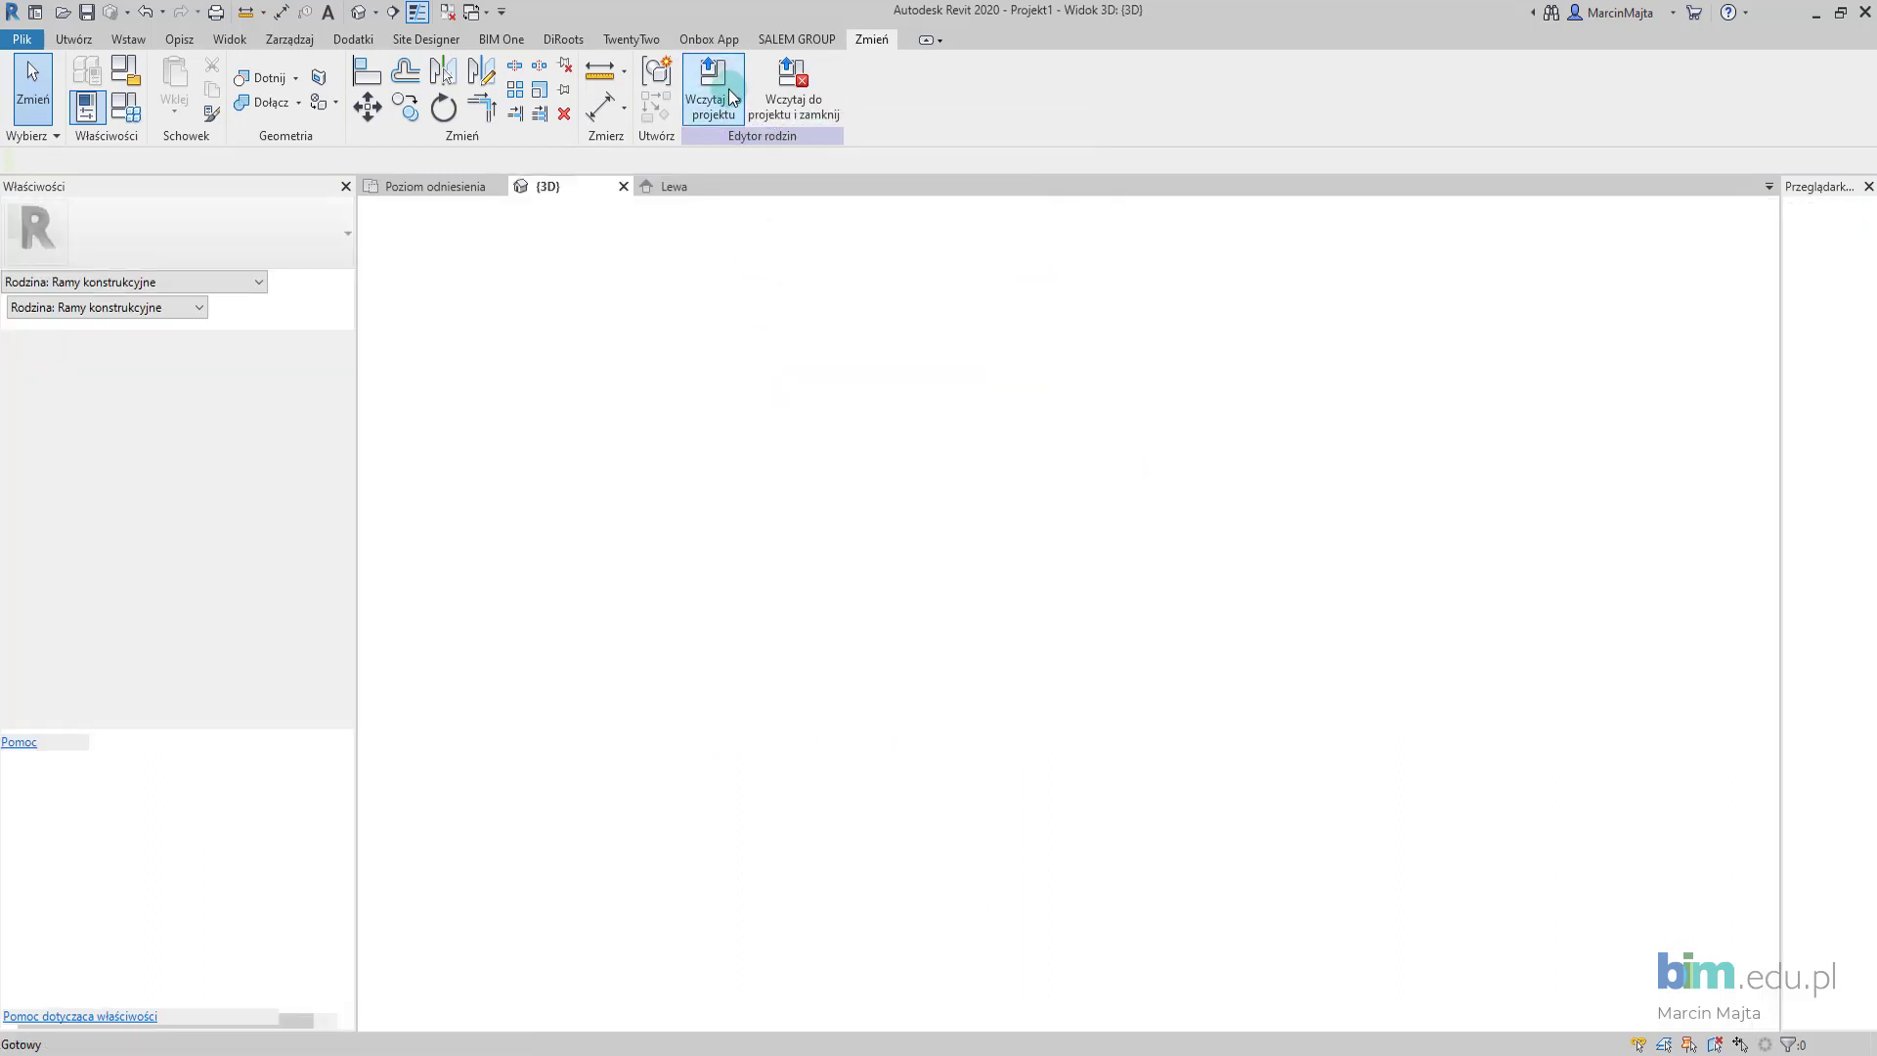
click(915, 695)
click(1178, 477)
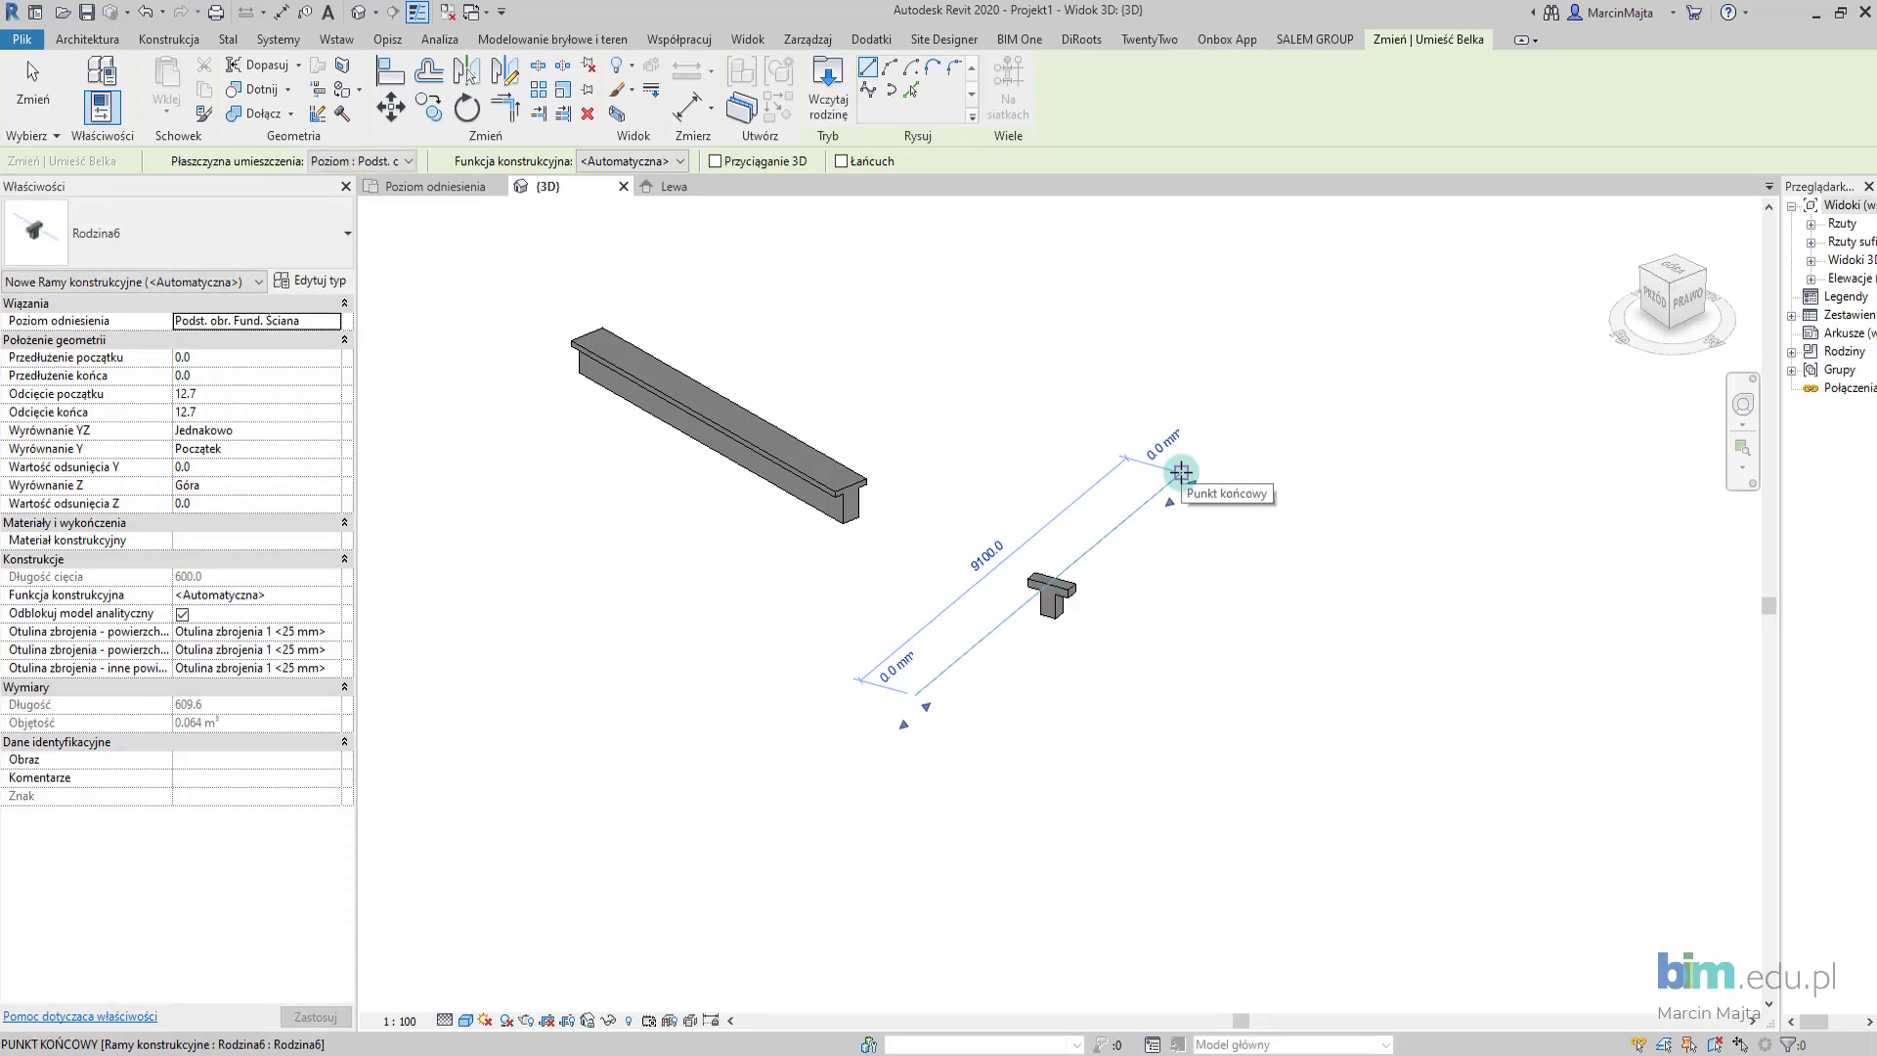
key(Escape)
key(Escape)
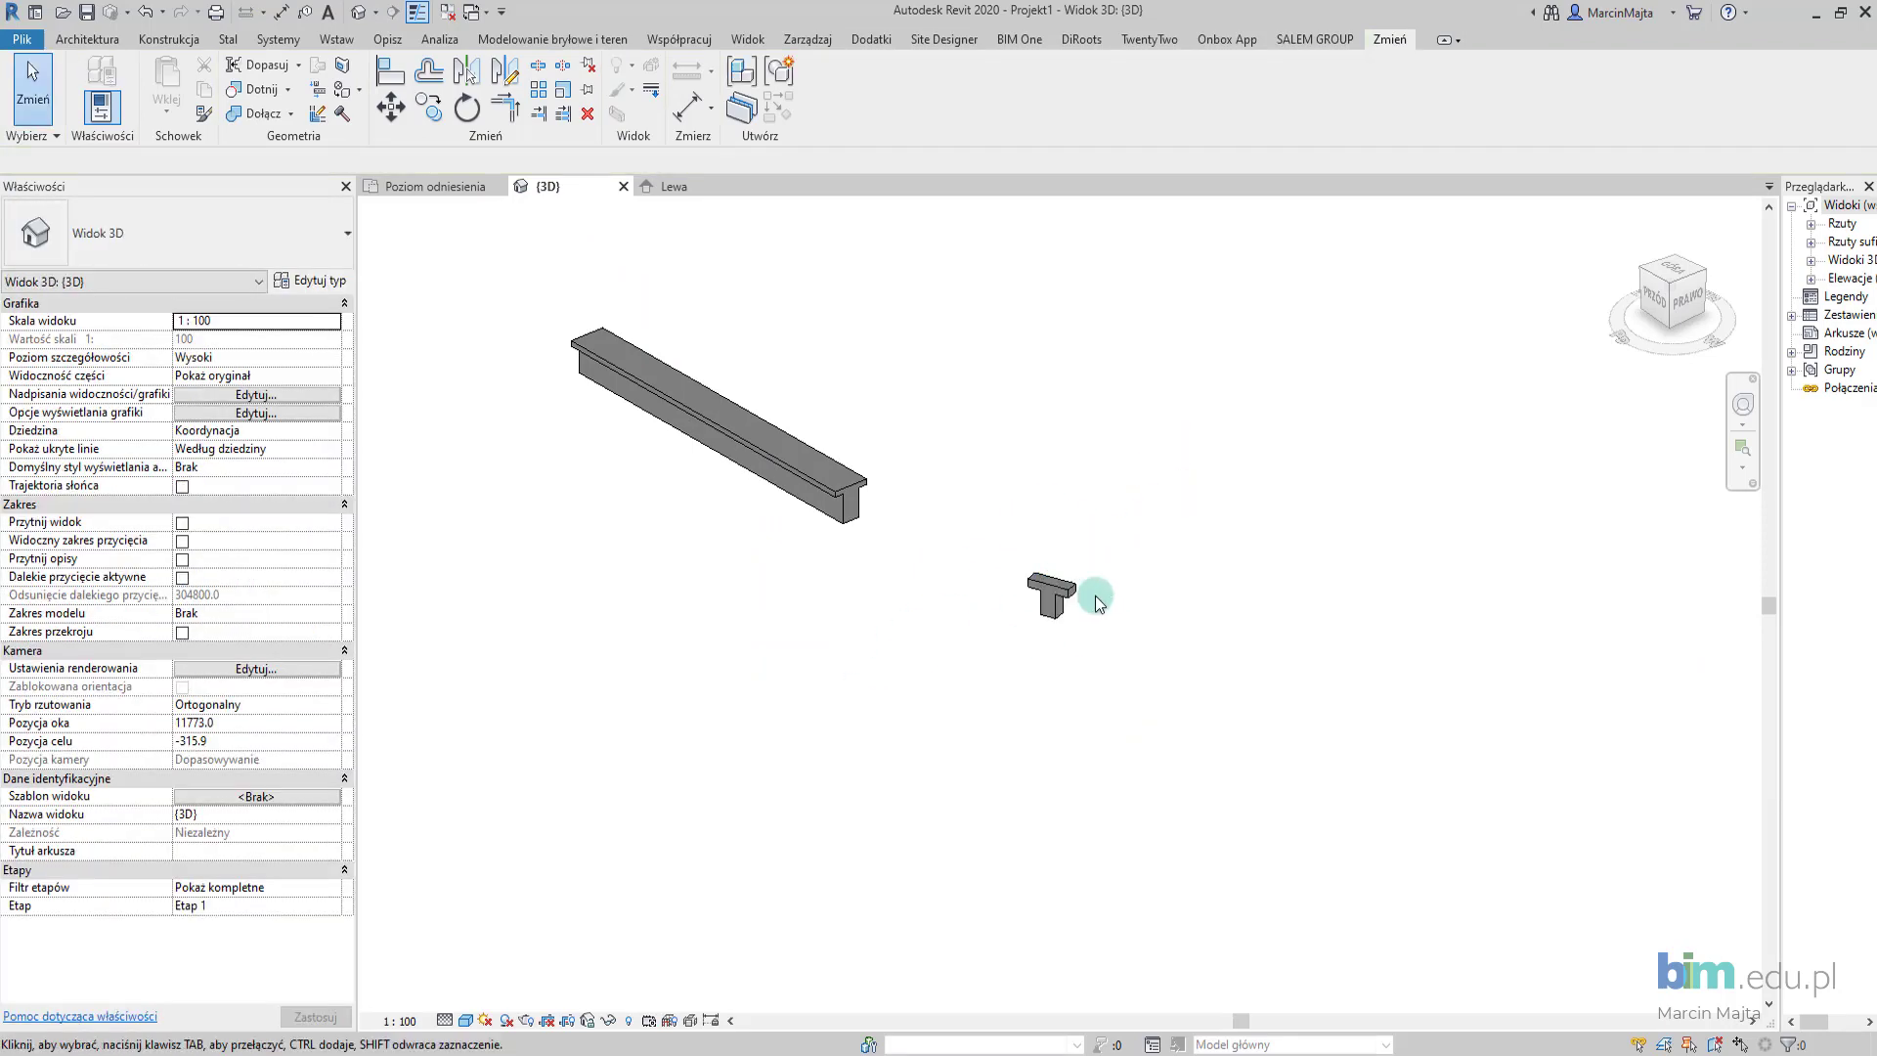
click(716, 242)
In the family plan, stretch the extrusion from -1000 to 1000 and lock its end to the reference plane.
click(679, 190)
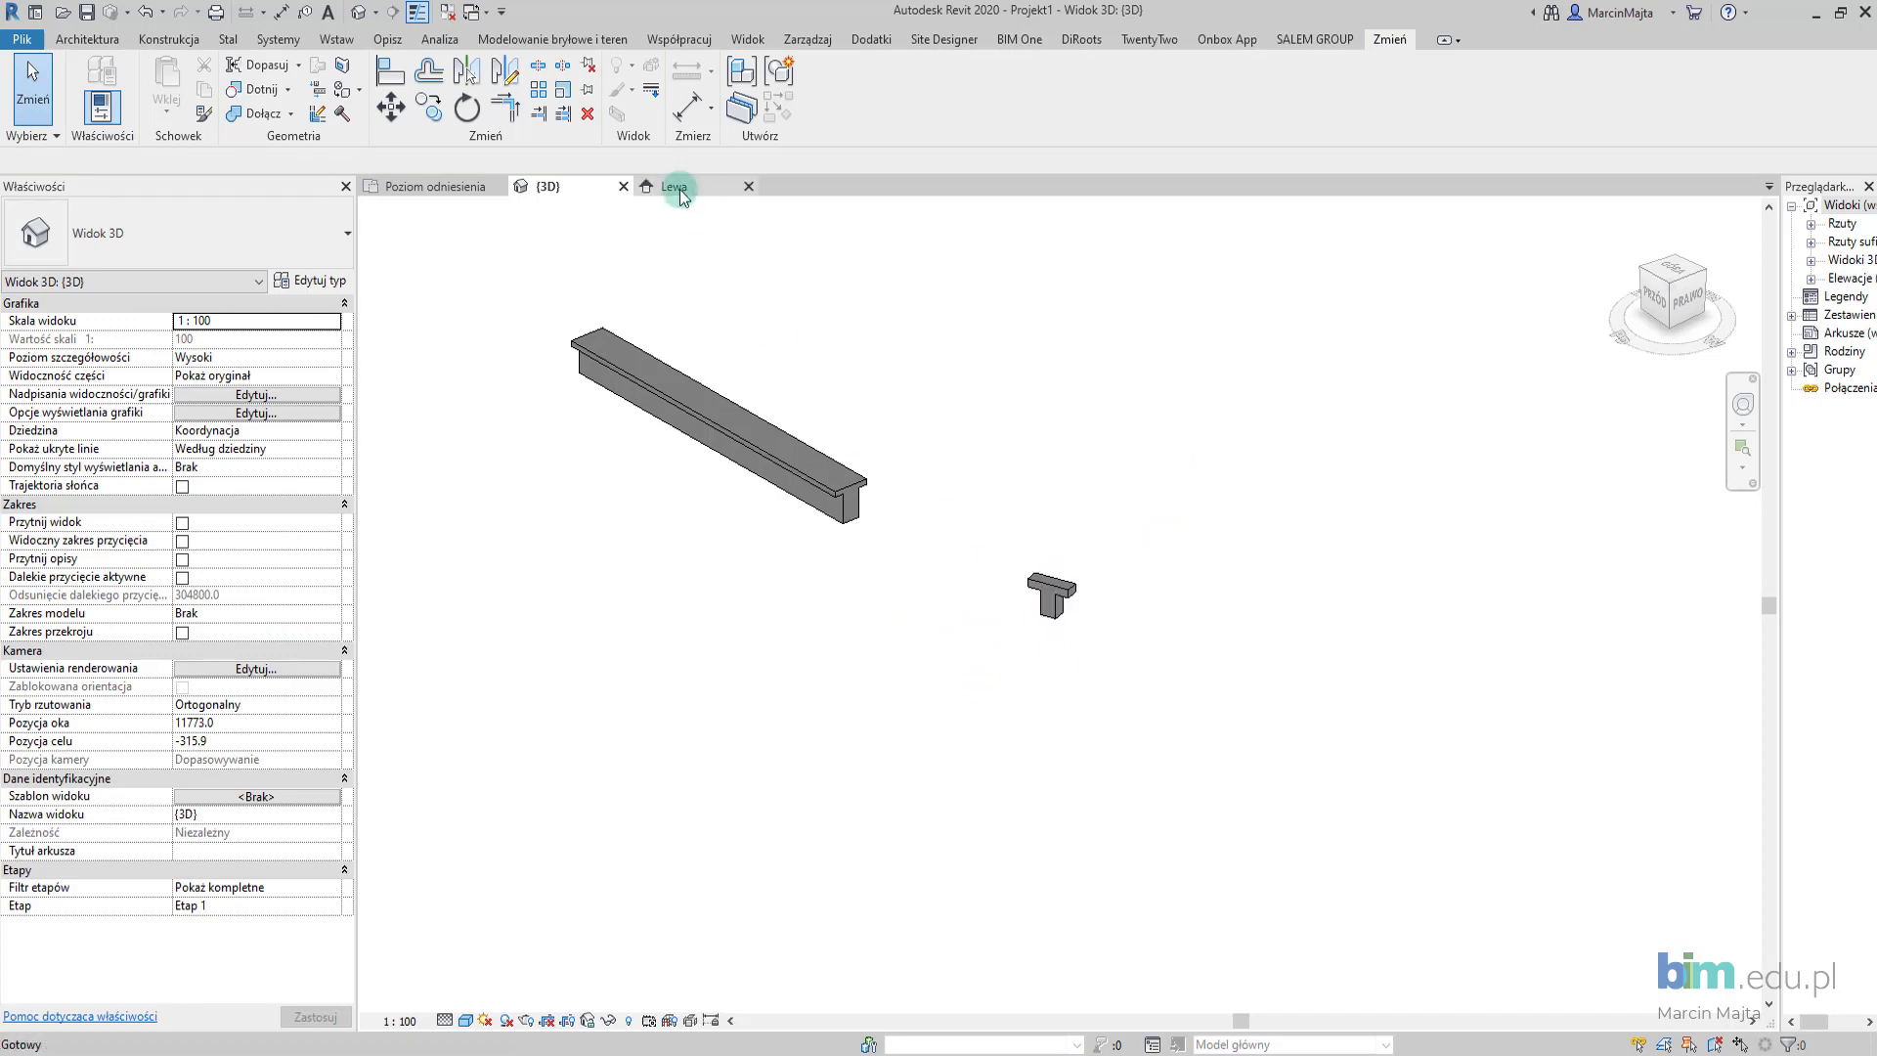
click(782, 635)
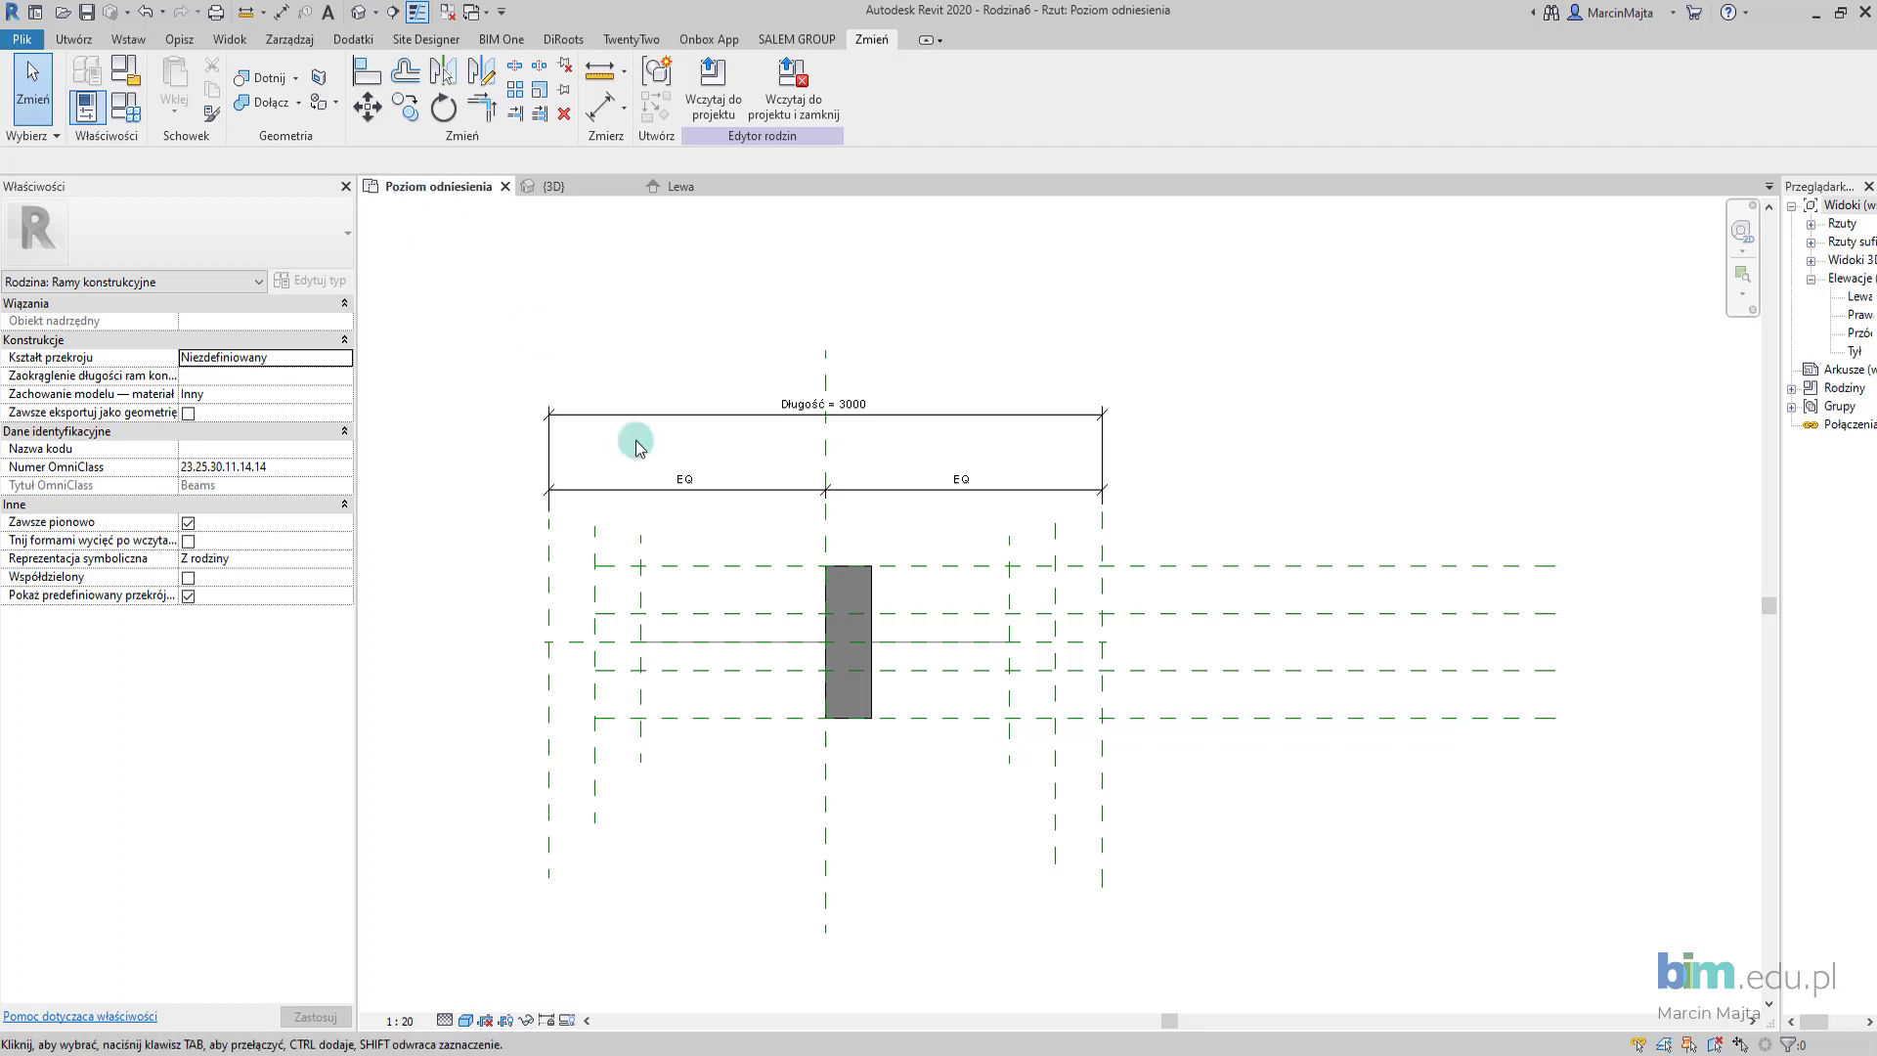
click(867, 595)
drag(867, 595, 1007, 631)
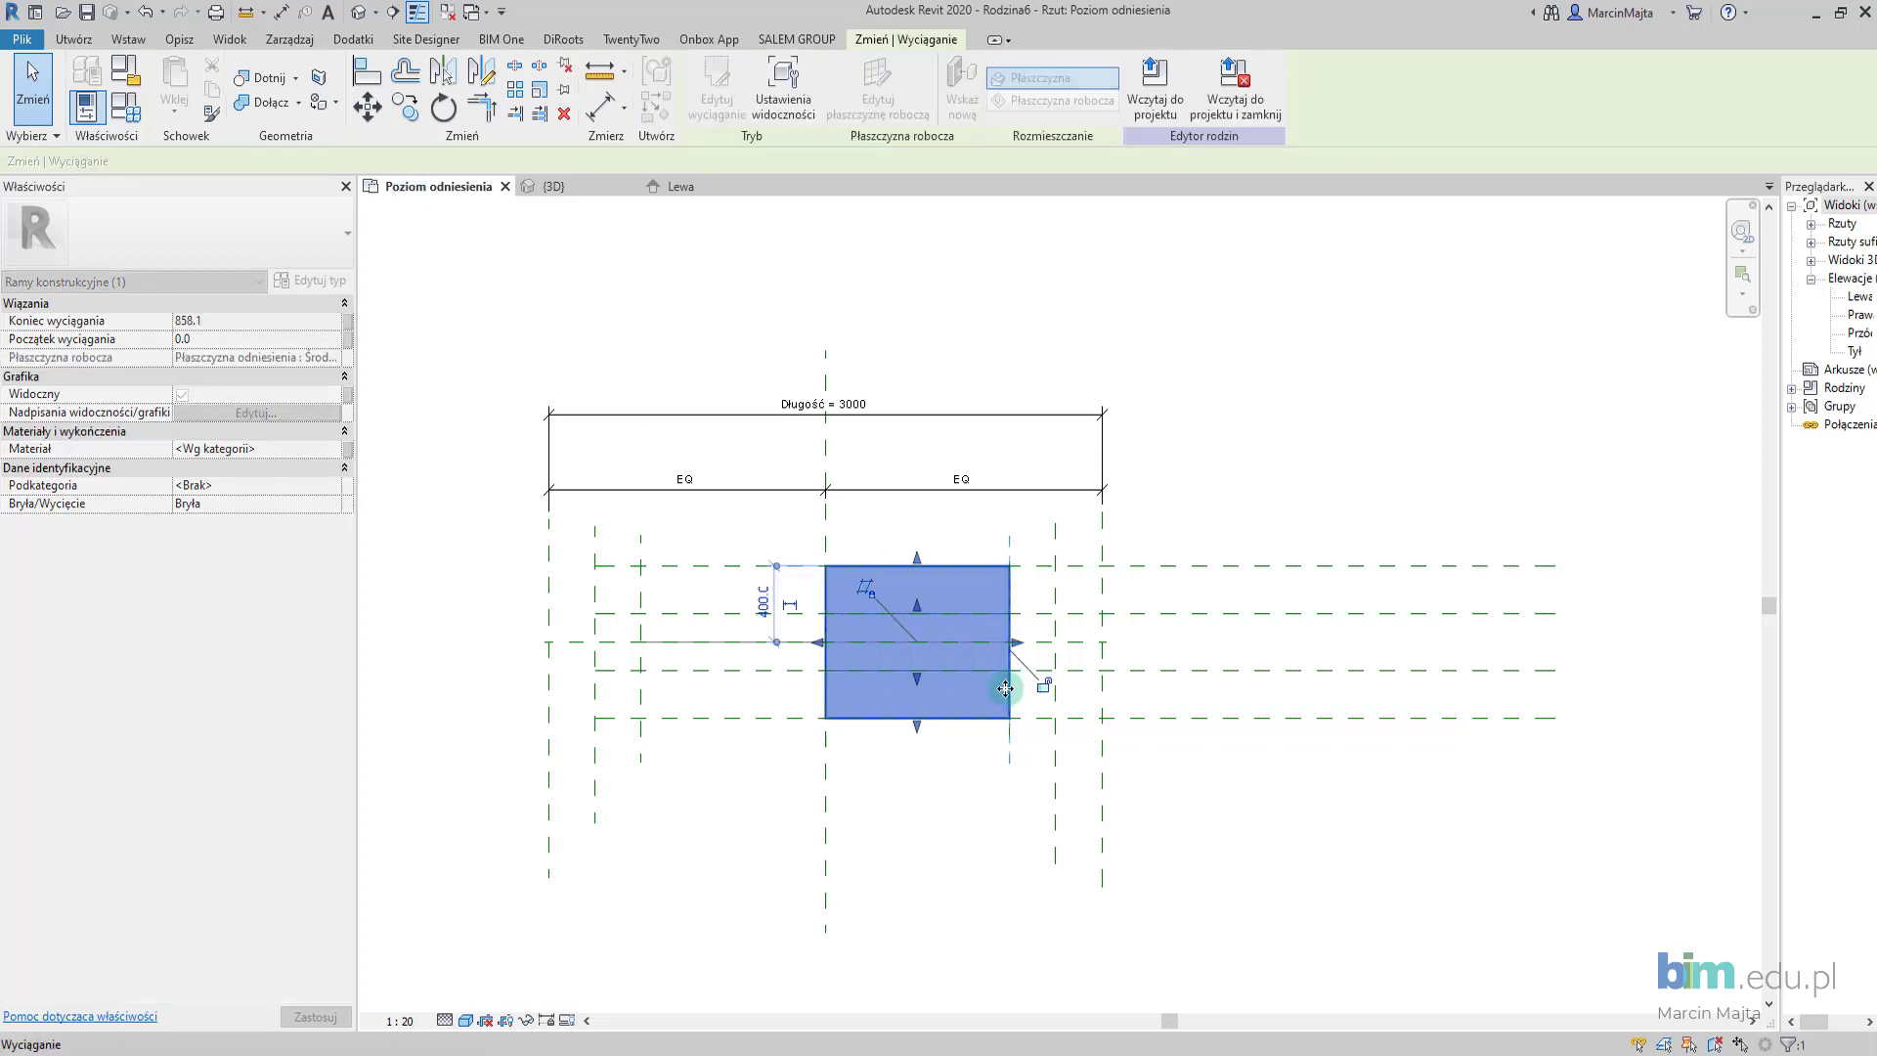
drag(823, 642, 598, 667)
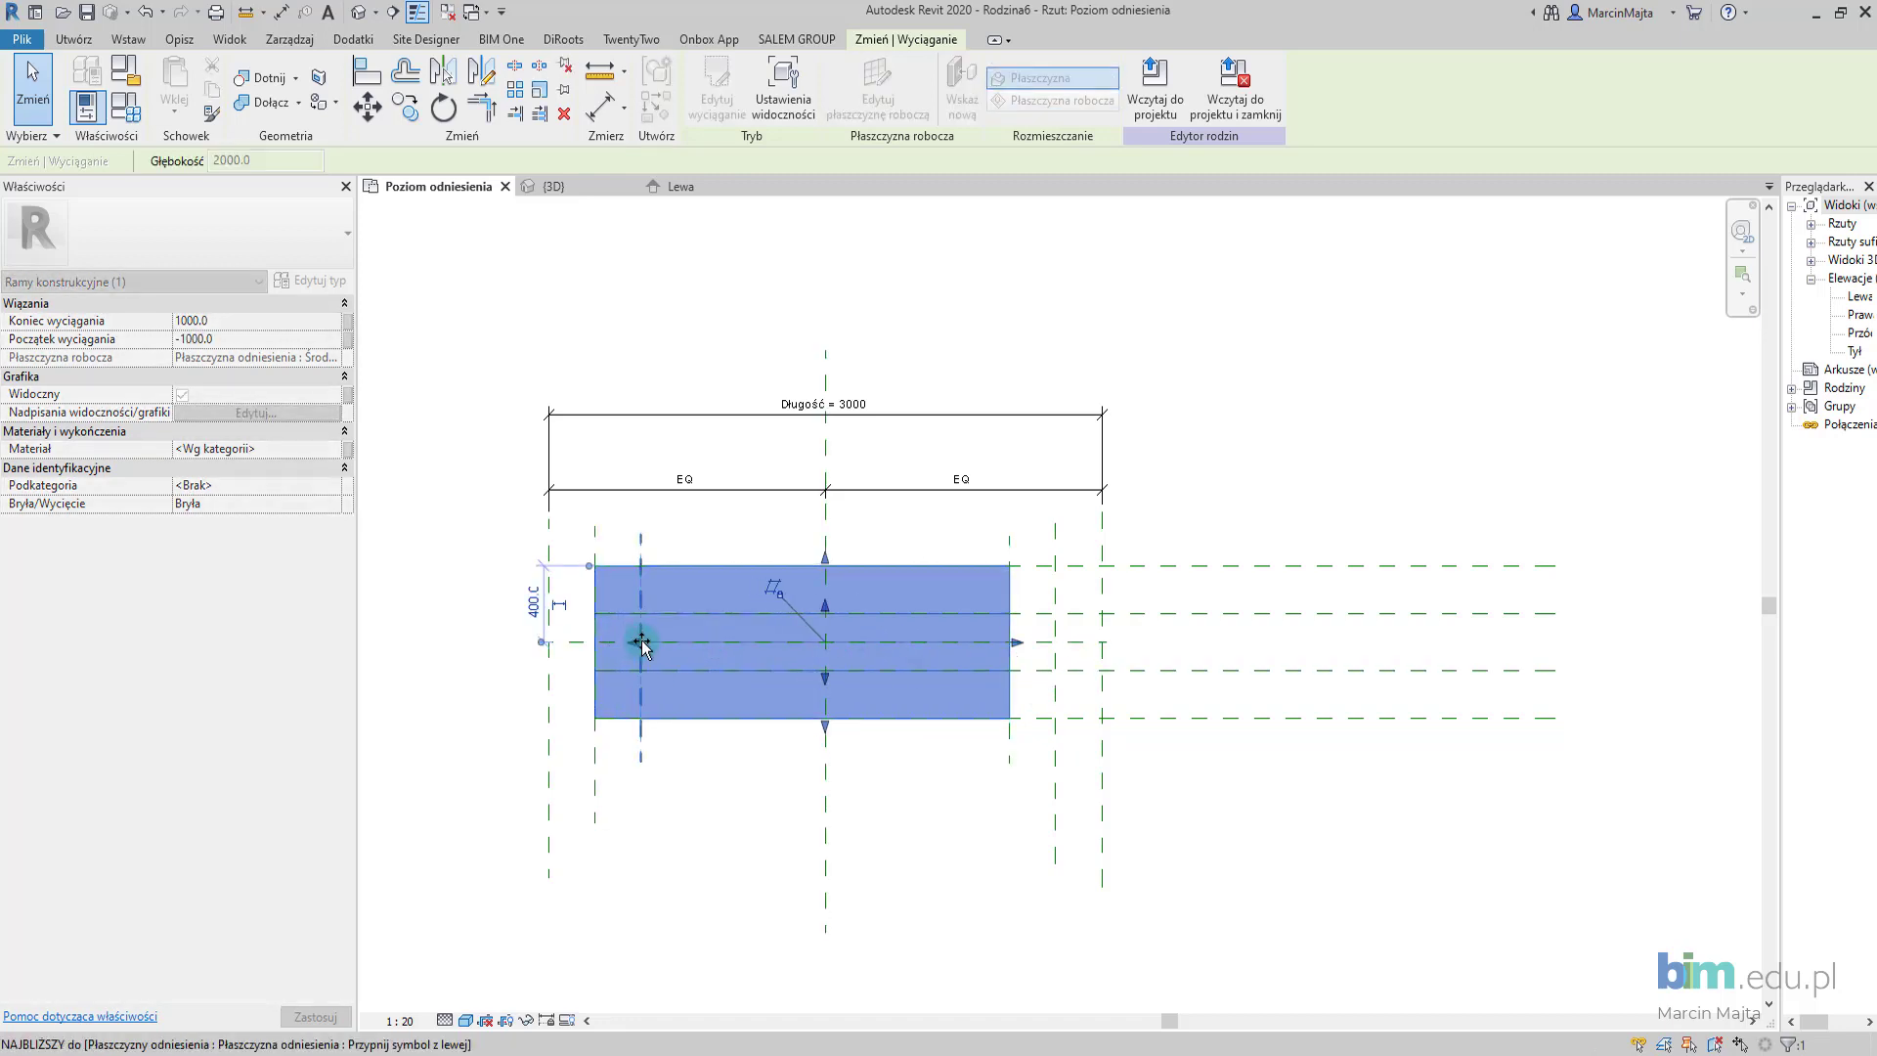
drag(641, 641, 641, 642)
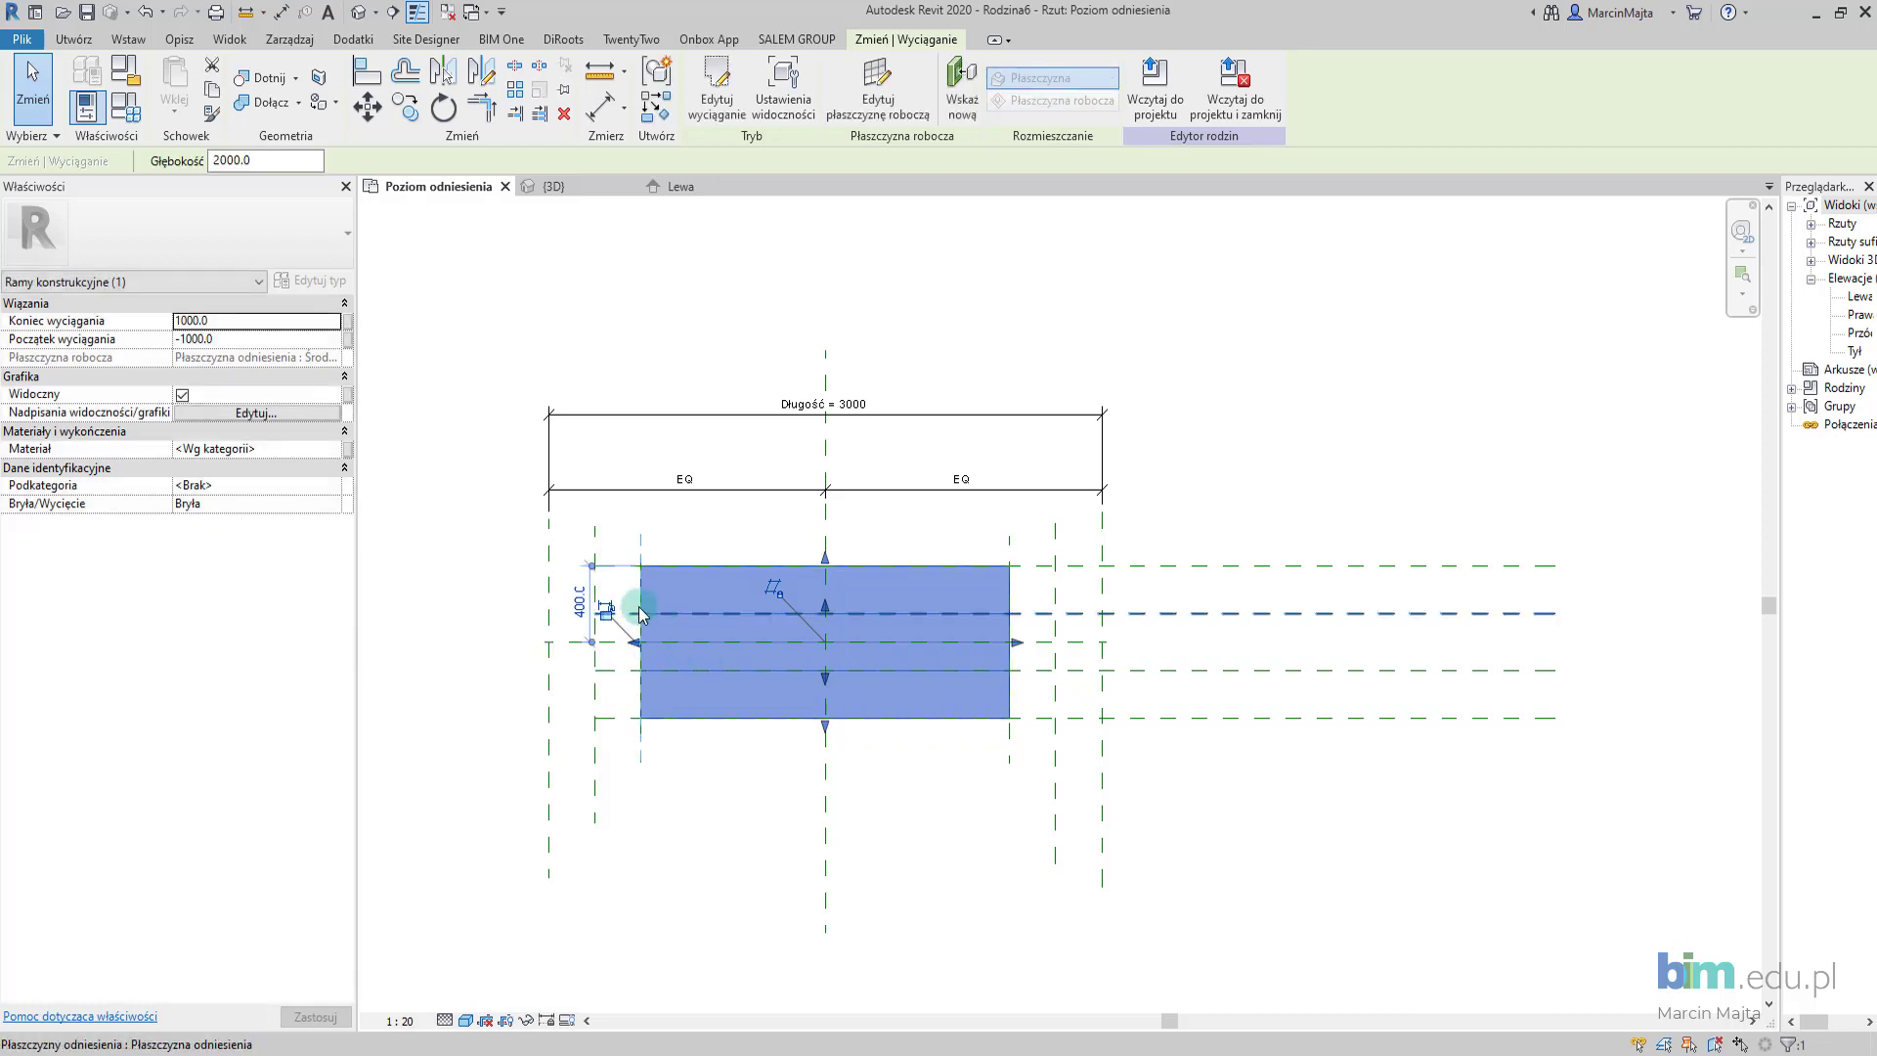
click(606, 609)
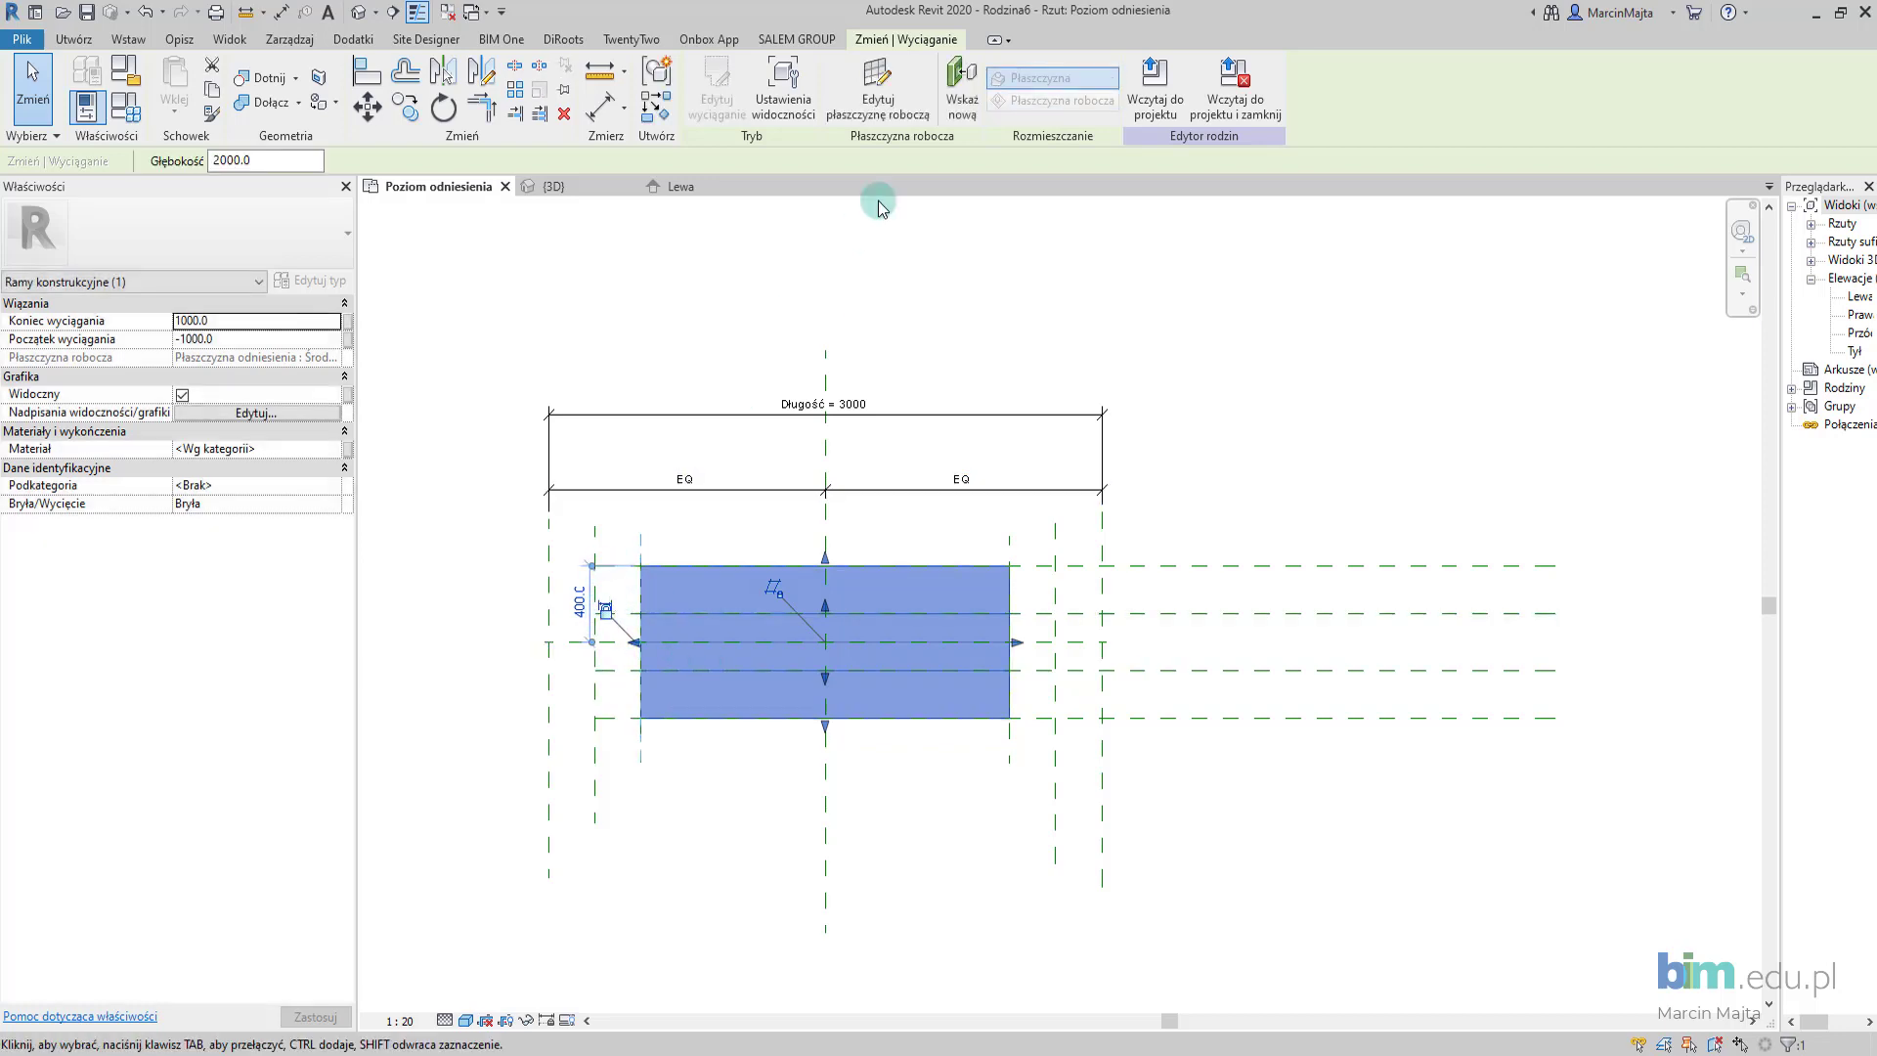
Reload the family, overwriting the existing version, and shorten the placed beam from 9100 to 5000.
click(1157, 100)
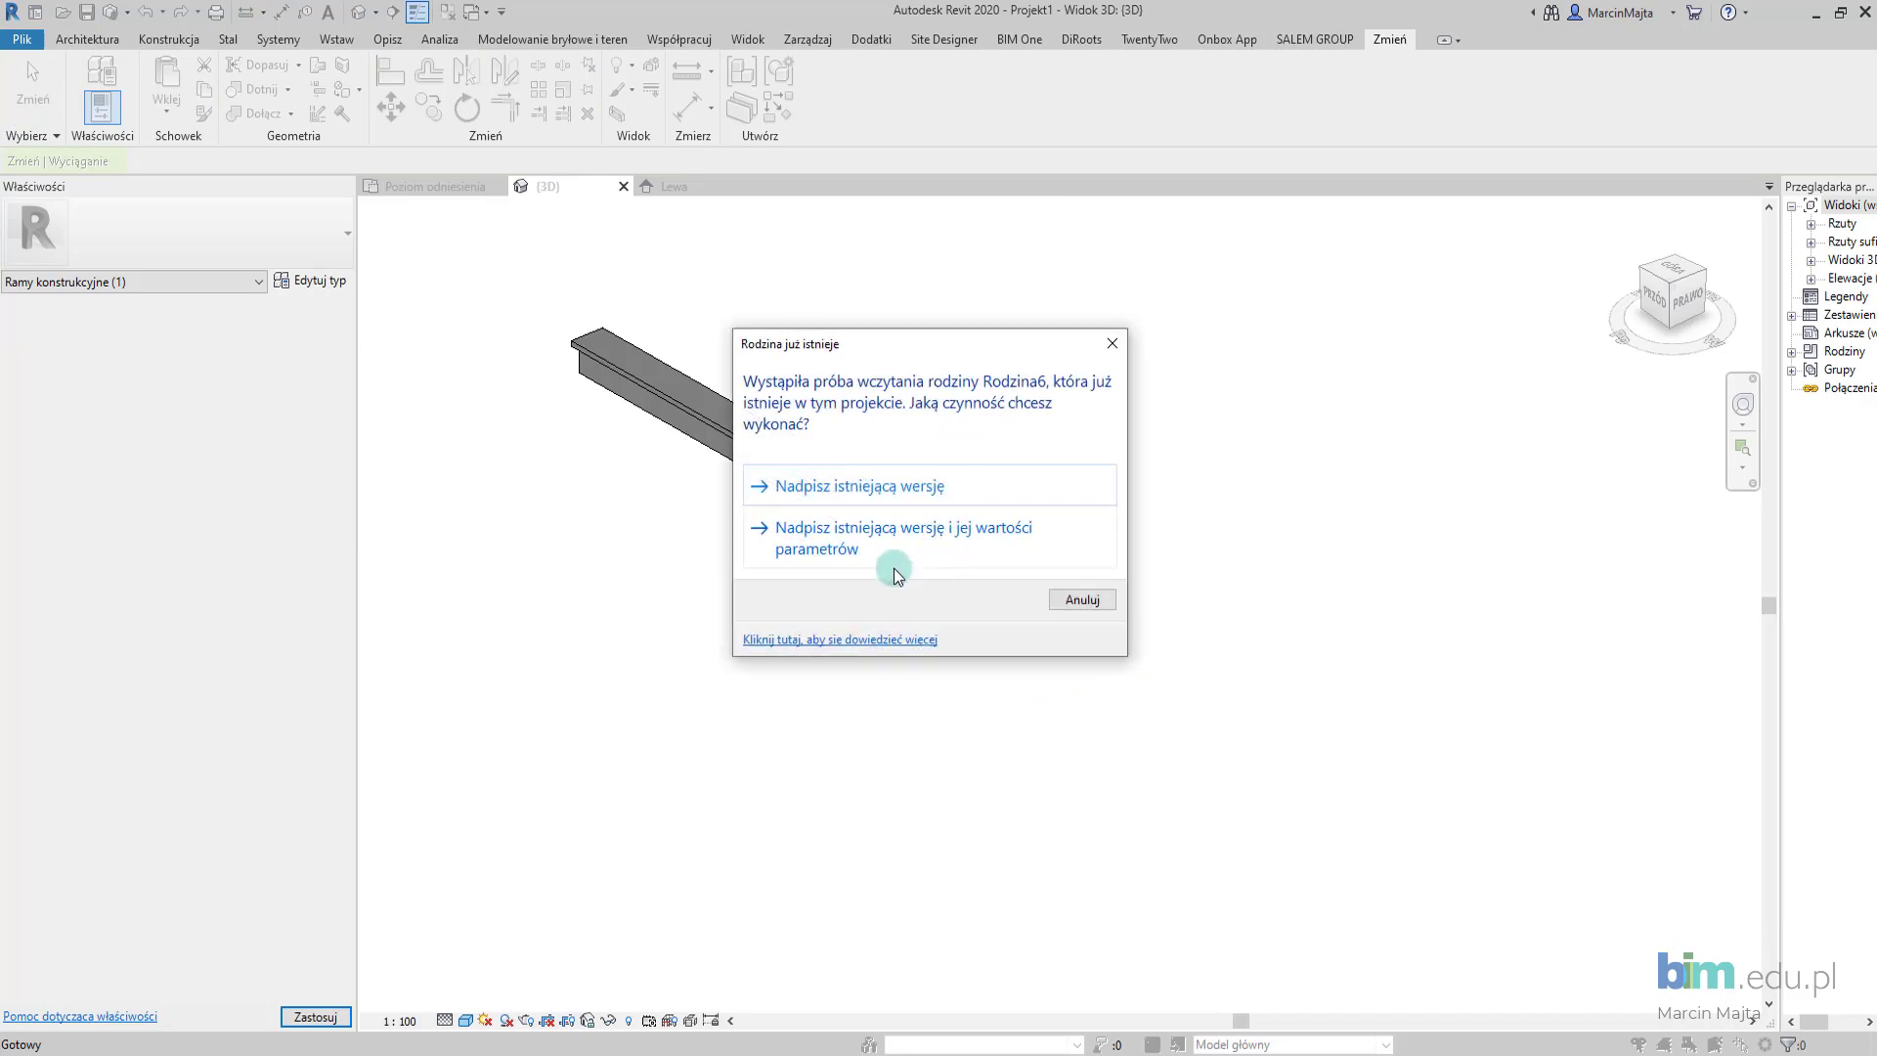
click(880, 528)
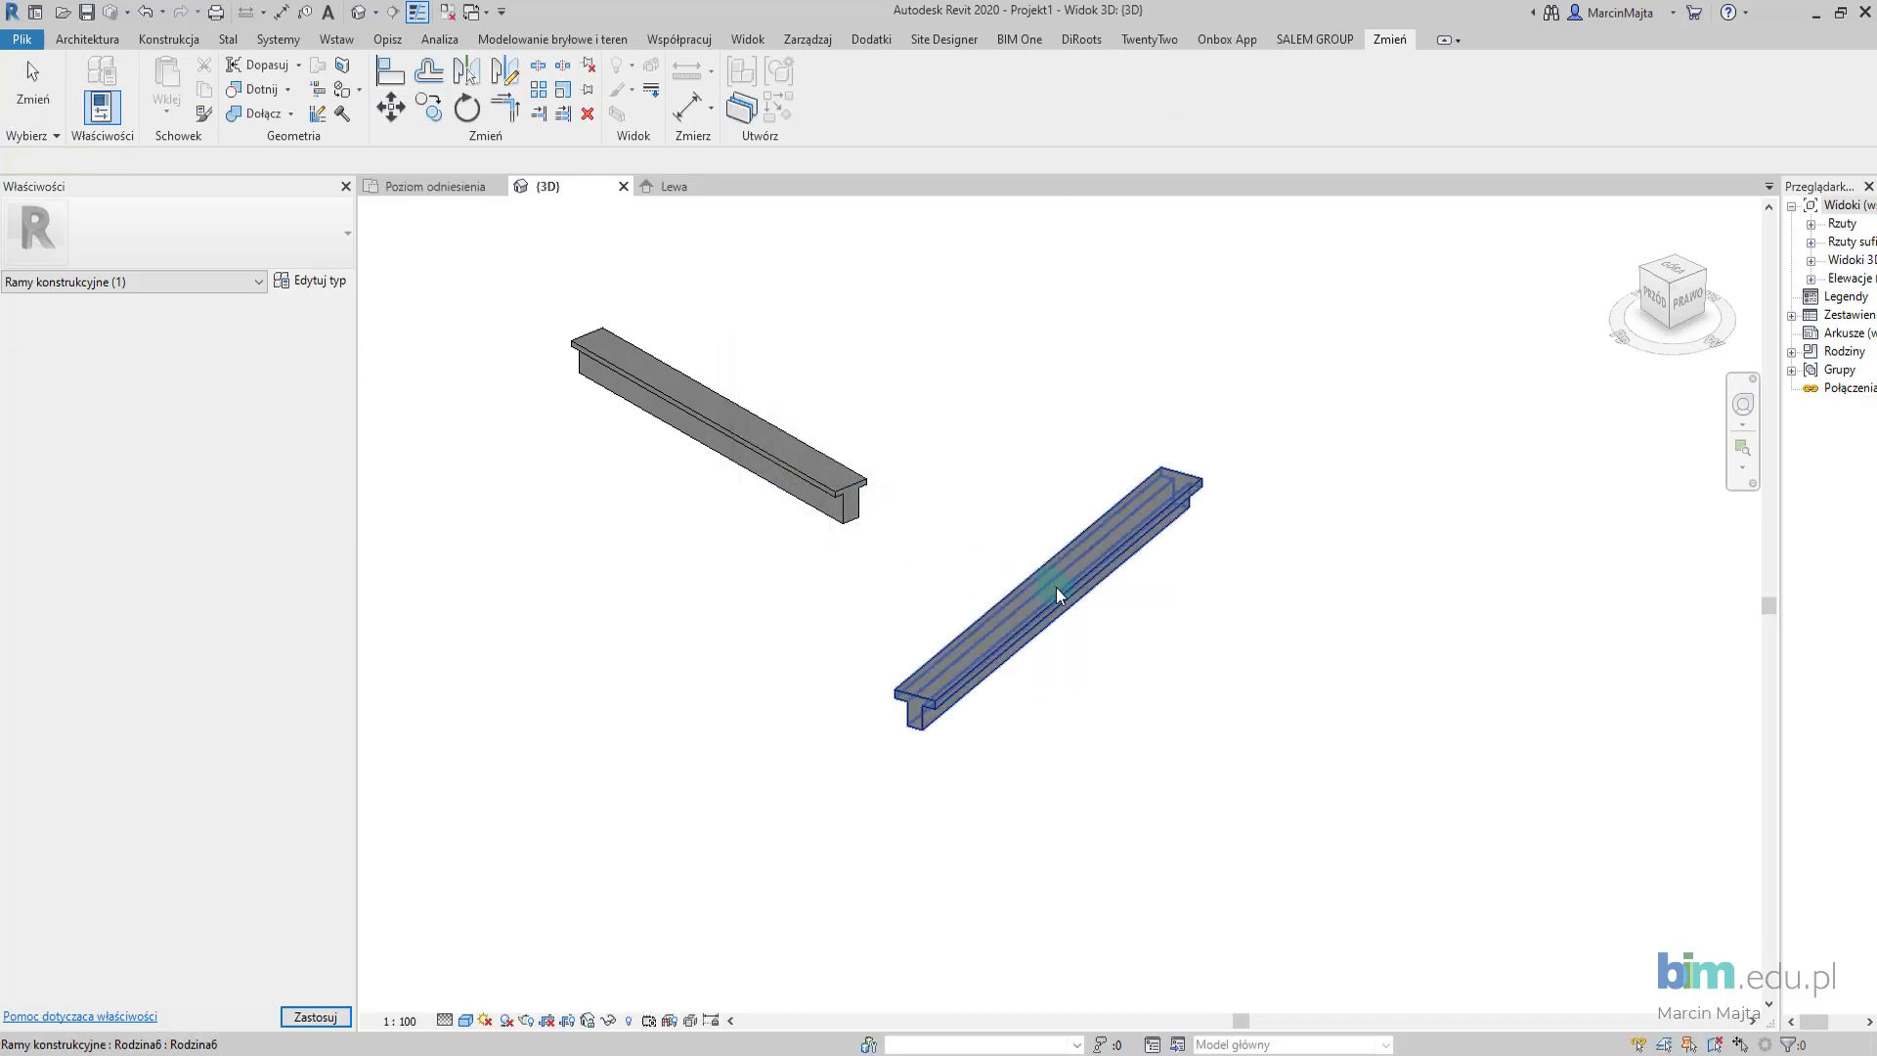
click(1018, 564)
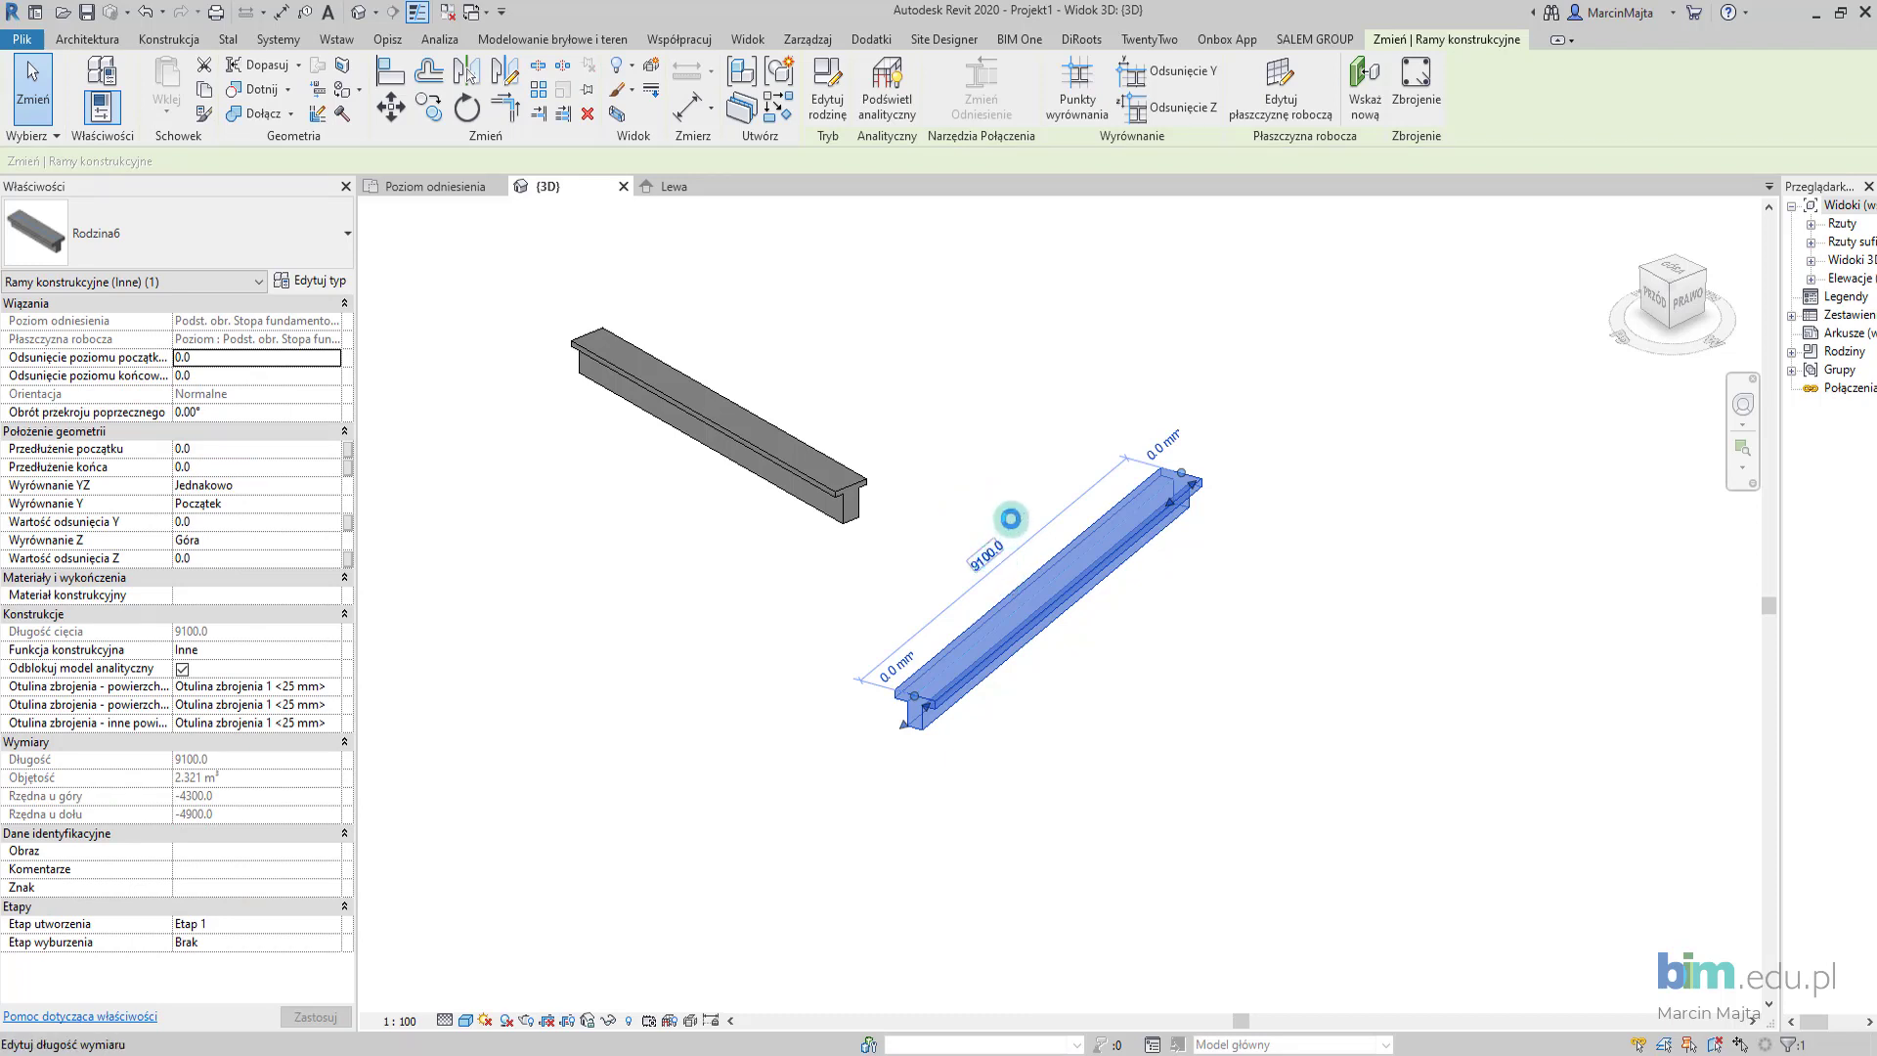
click(965, 533)
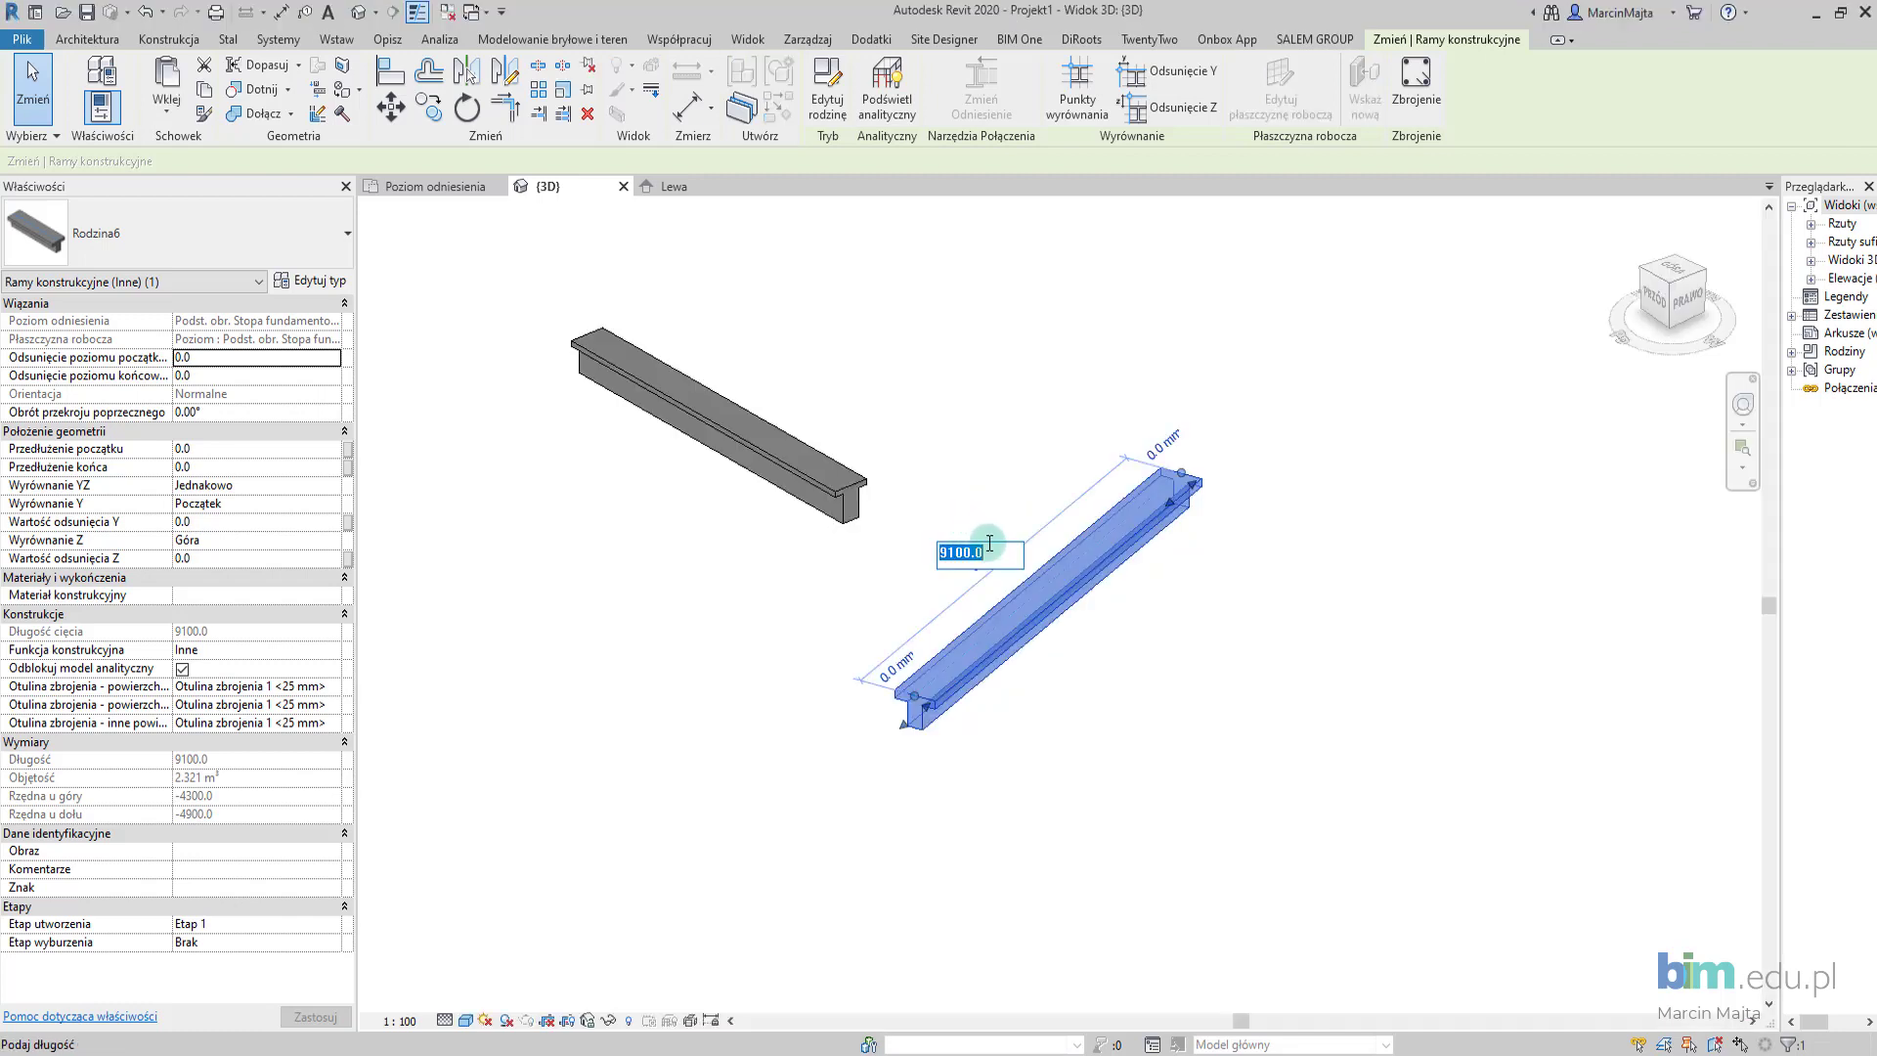
text(50)
key(Return)
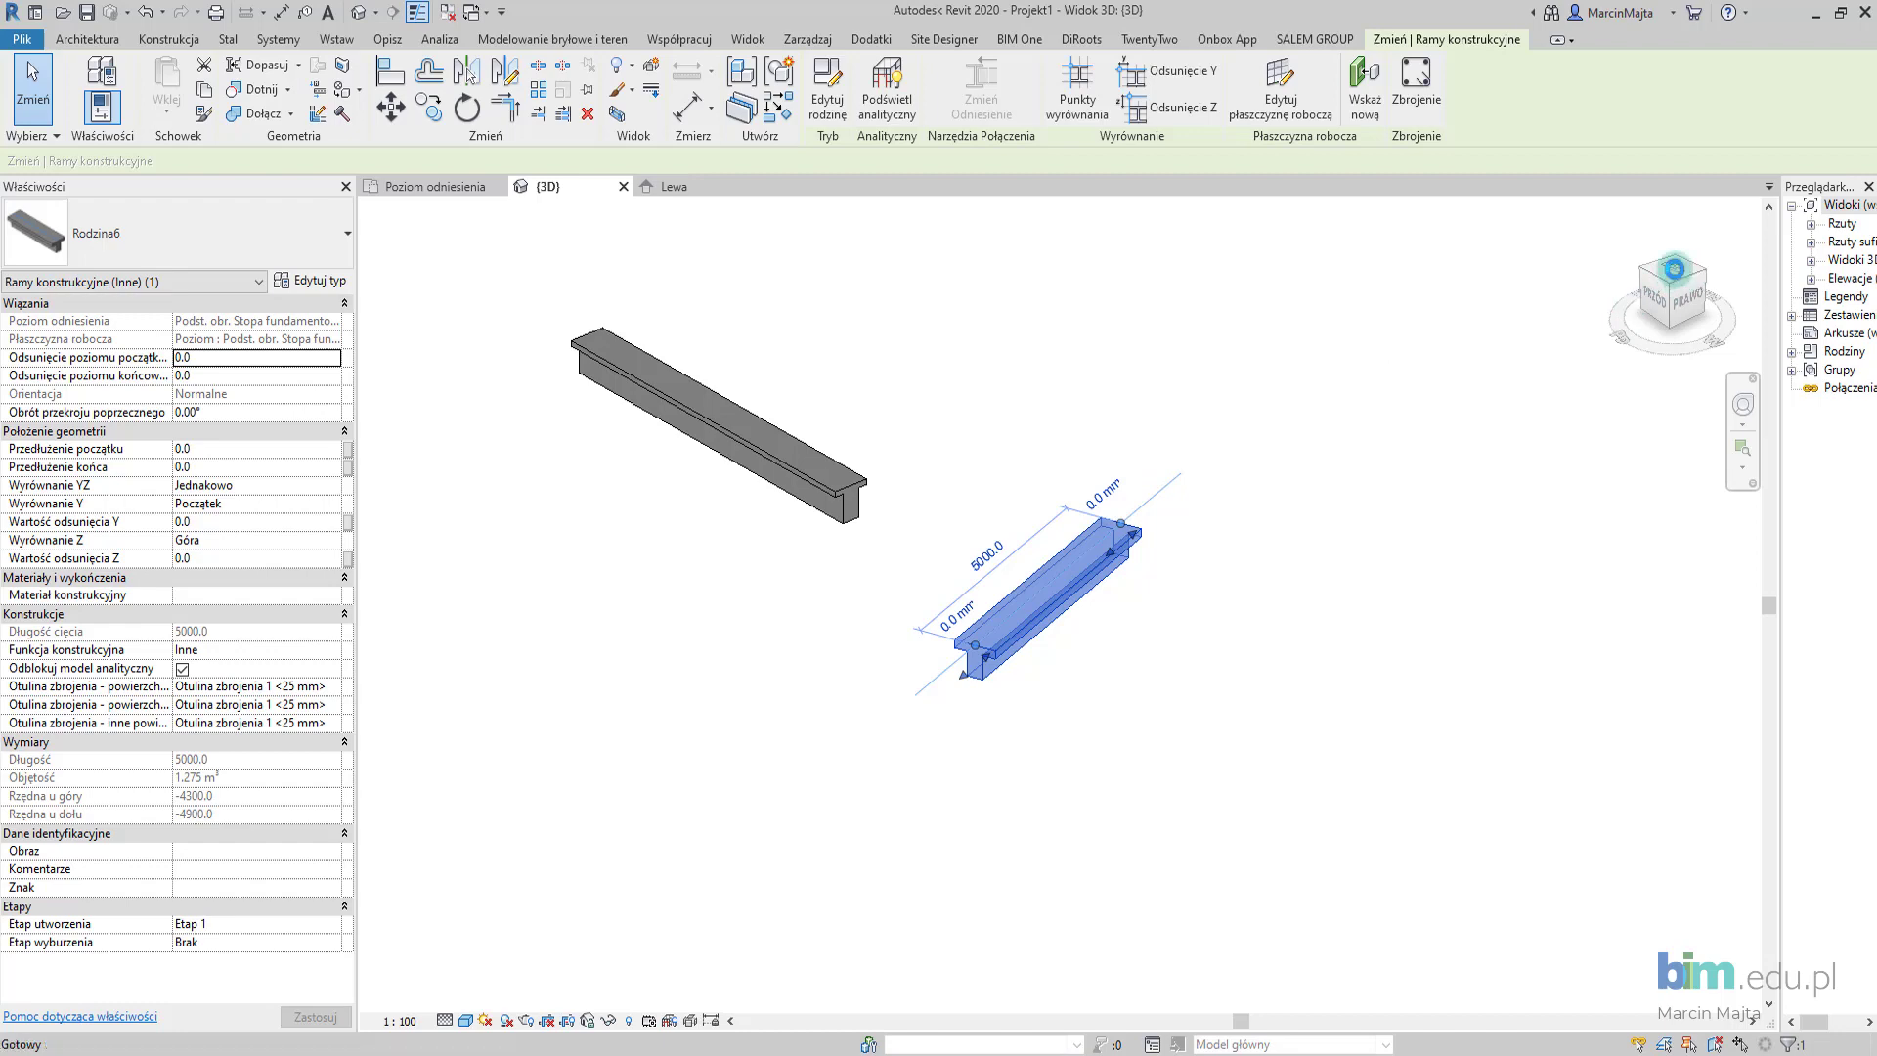
click(1674, 269)
Start a DI aligned dimension on the beam end, cancel it, and select the shortened beam.
click(1066, 626)
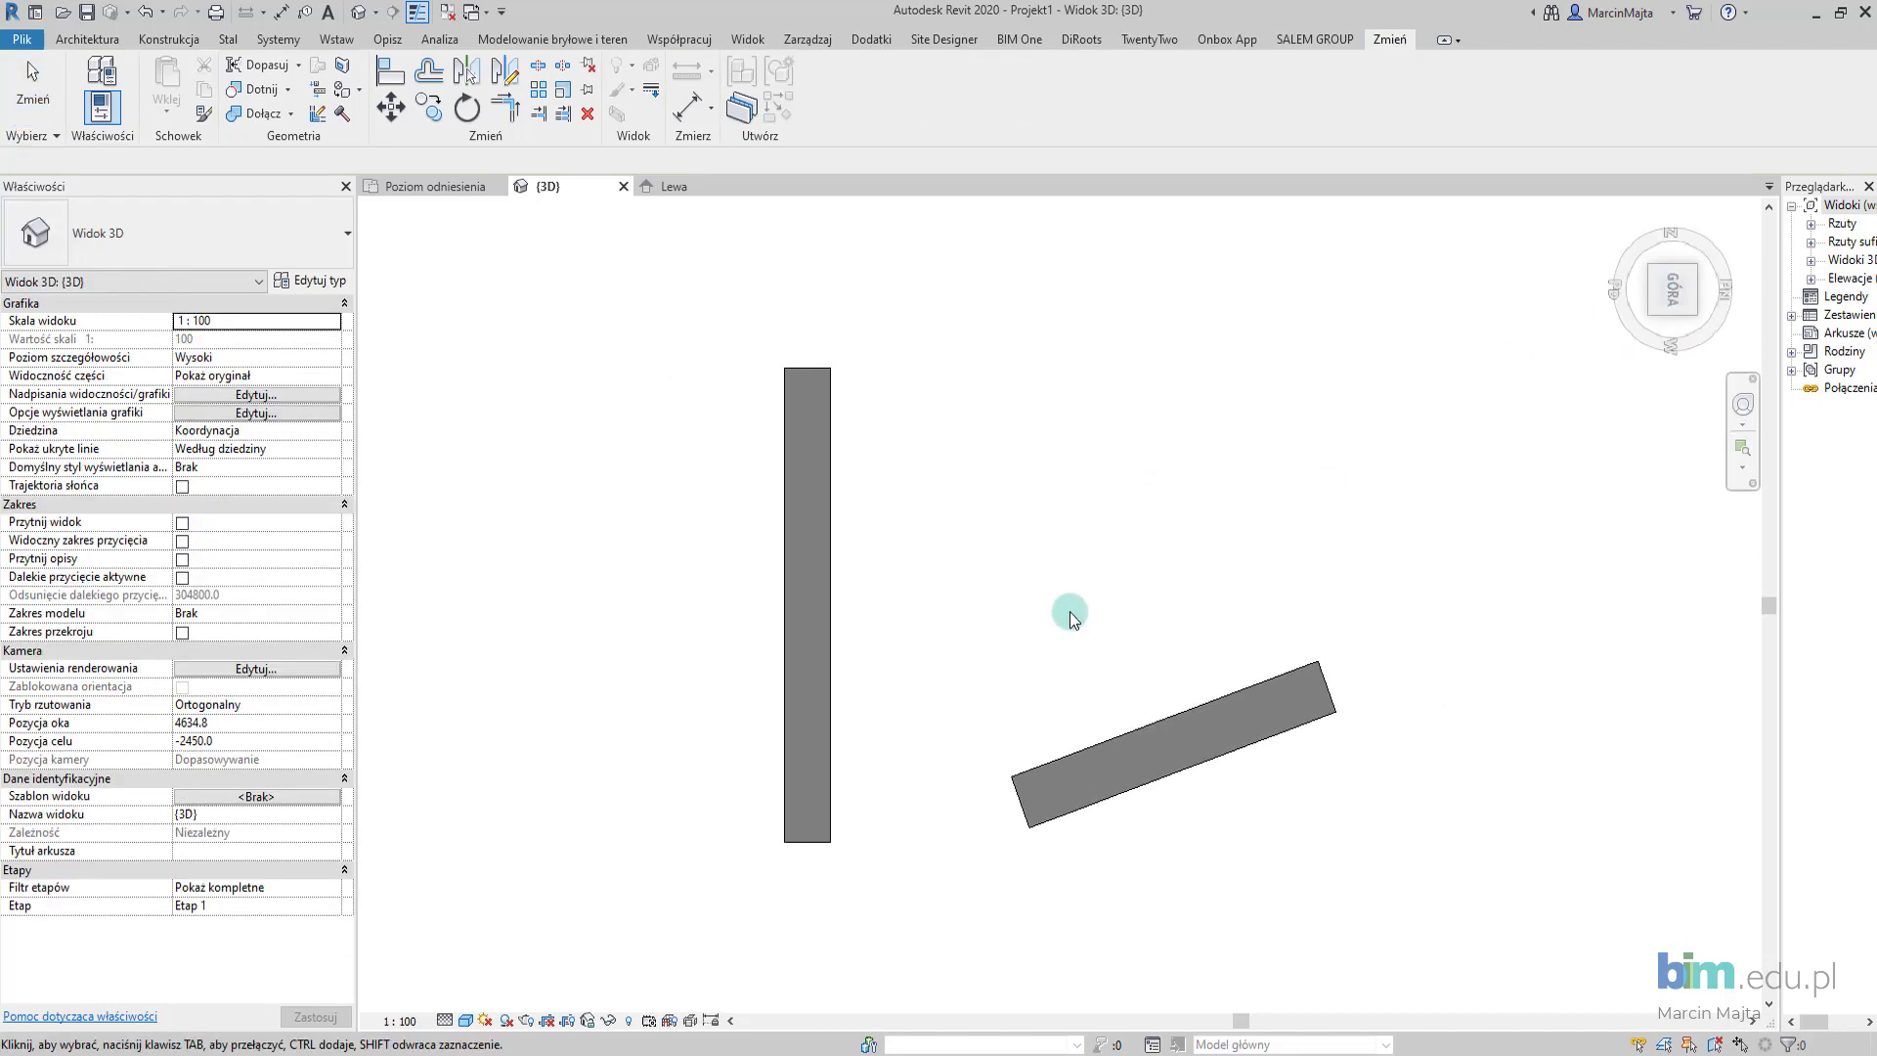
key(d)
key(i)
click(1026, 819)
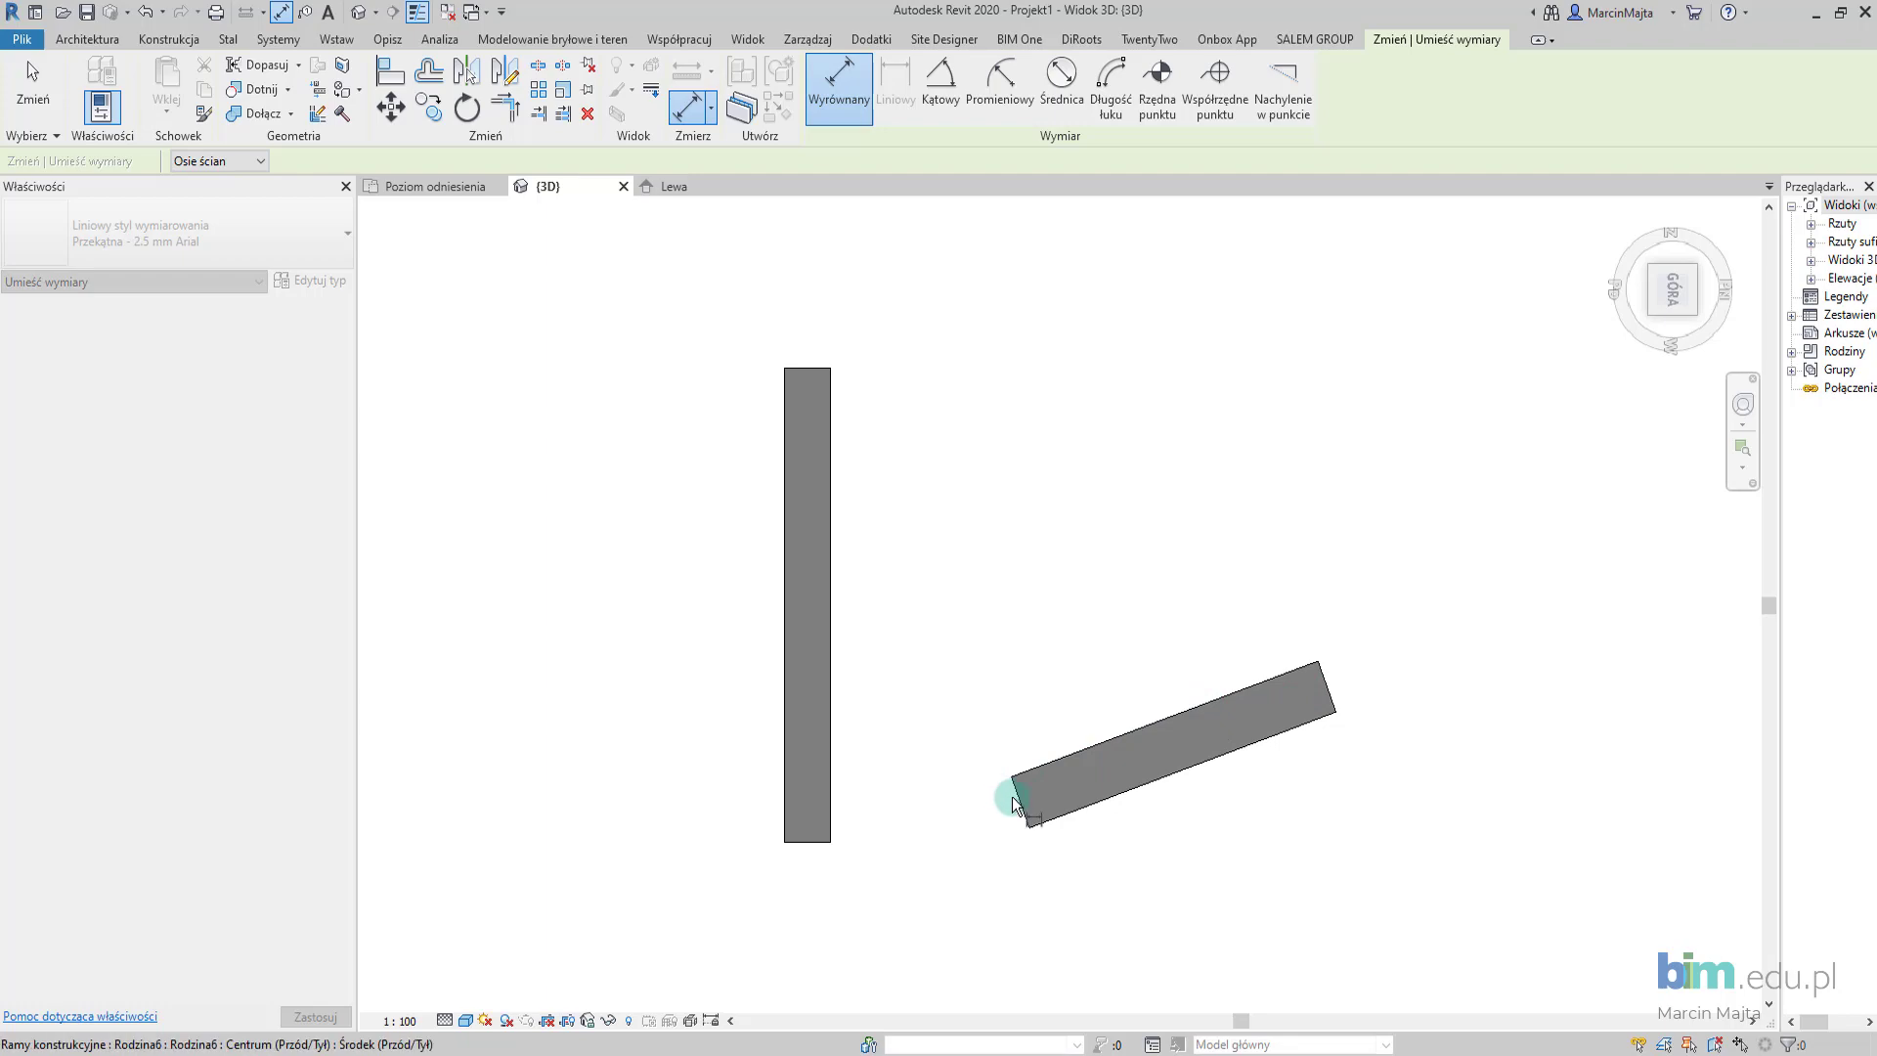
key(Escape)
key(Escape)
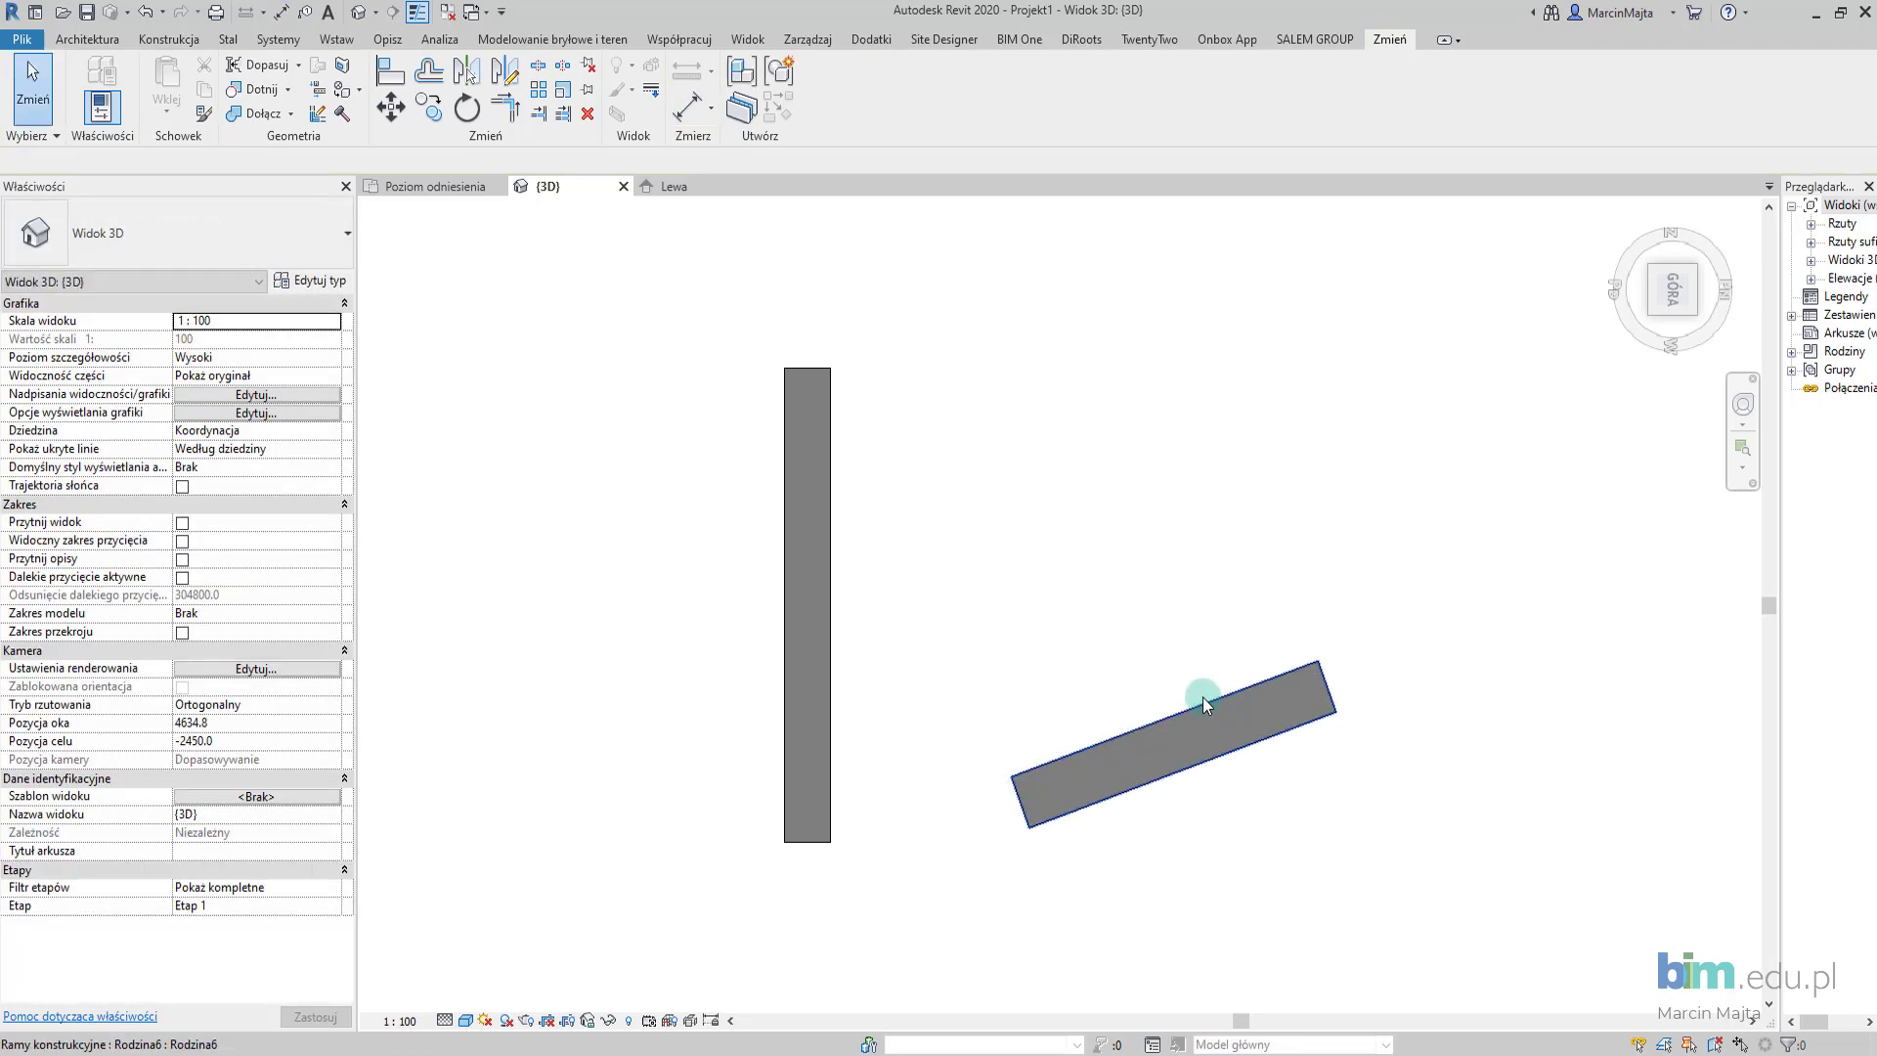
click(1202, 696)
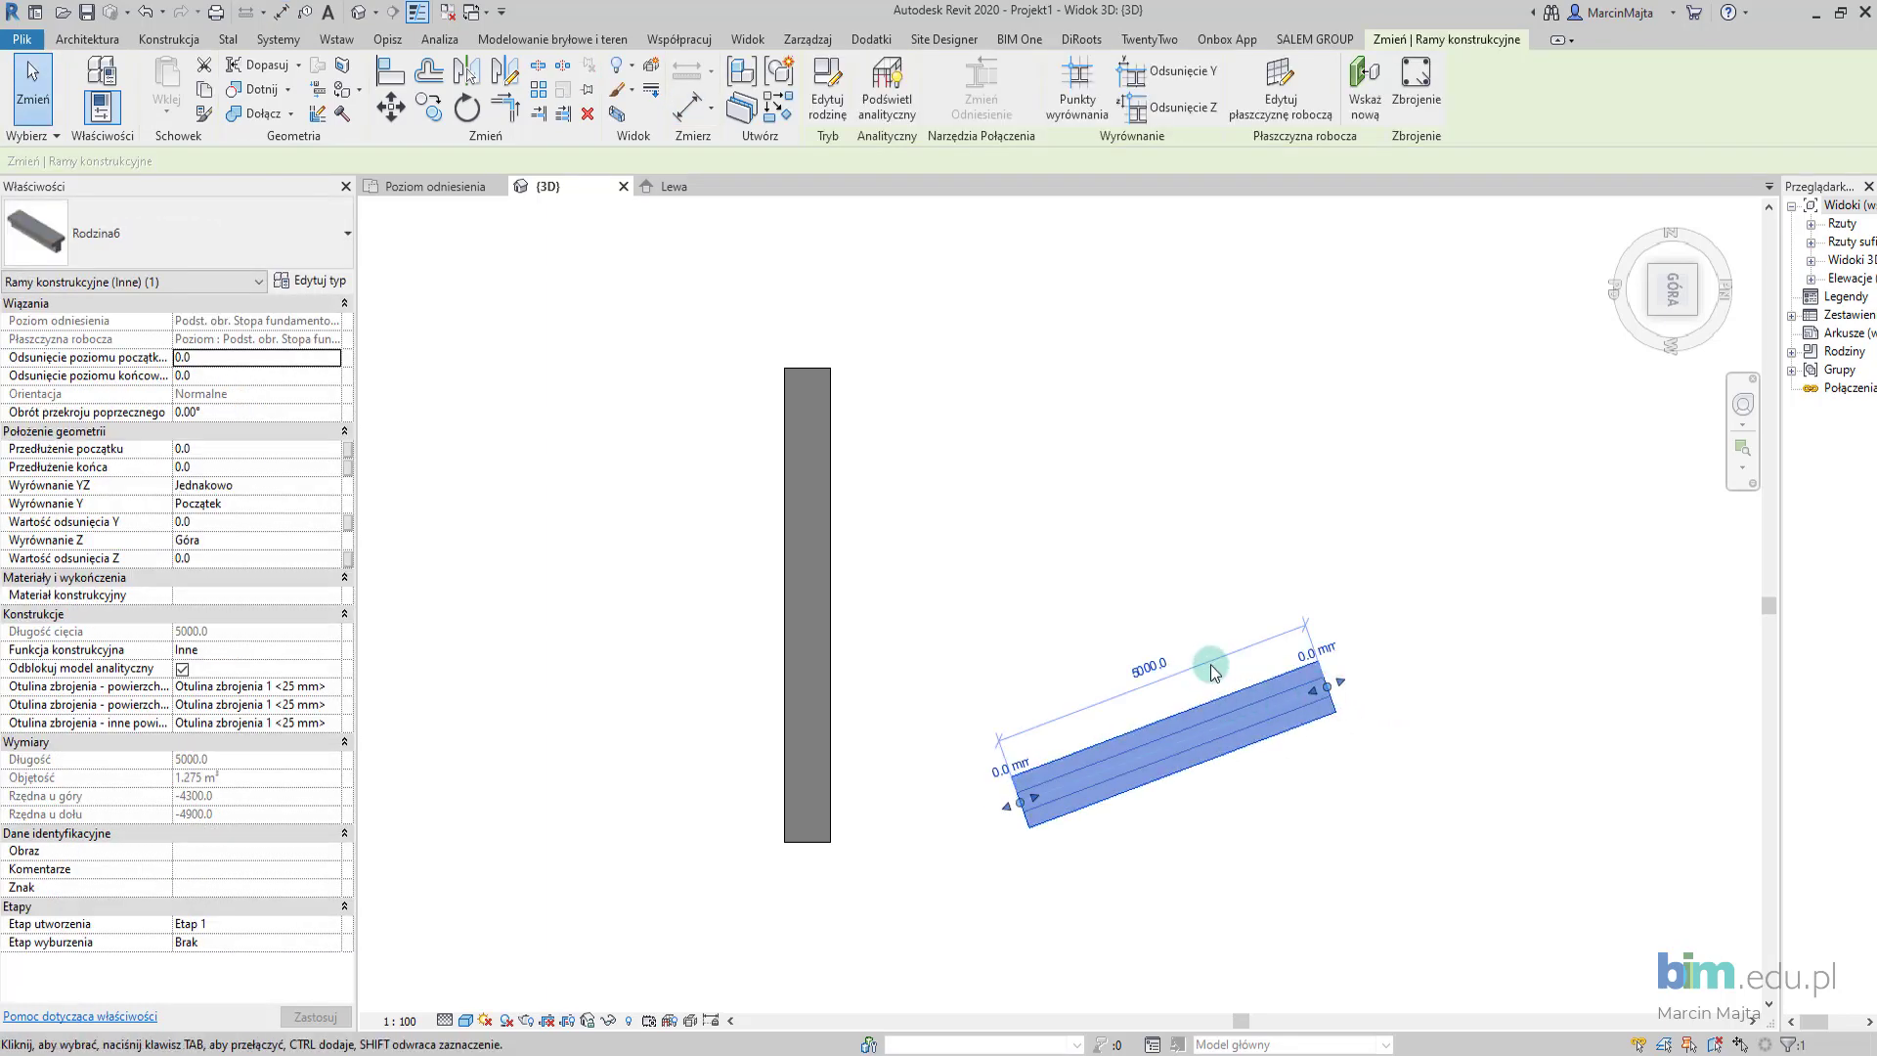
Draw a new 3600-long T-beam with the BM beam tool.
key(b)
key(m)
click(1052, 494)
click(1288, 492)
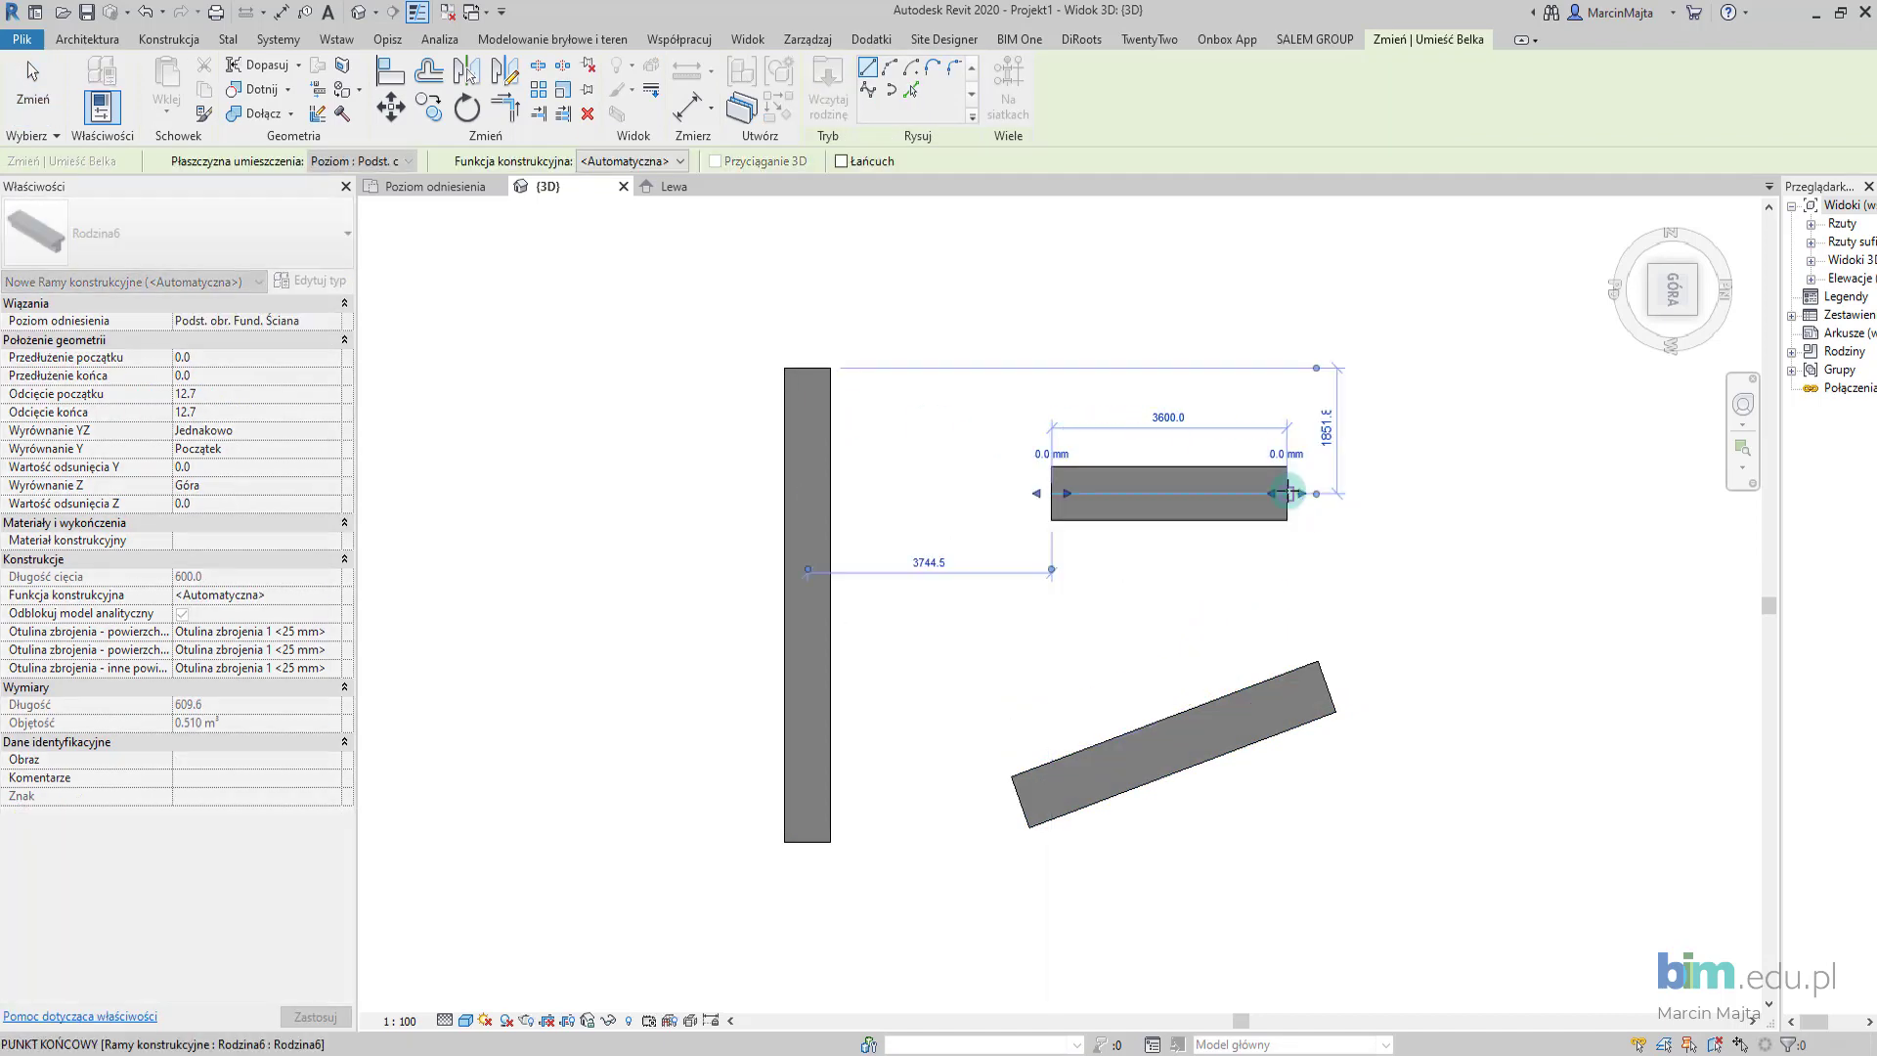
key(Escape)
key(d)
key(i)
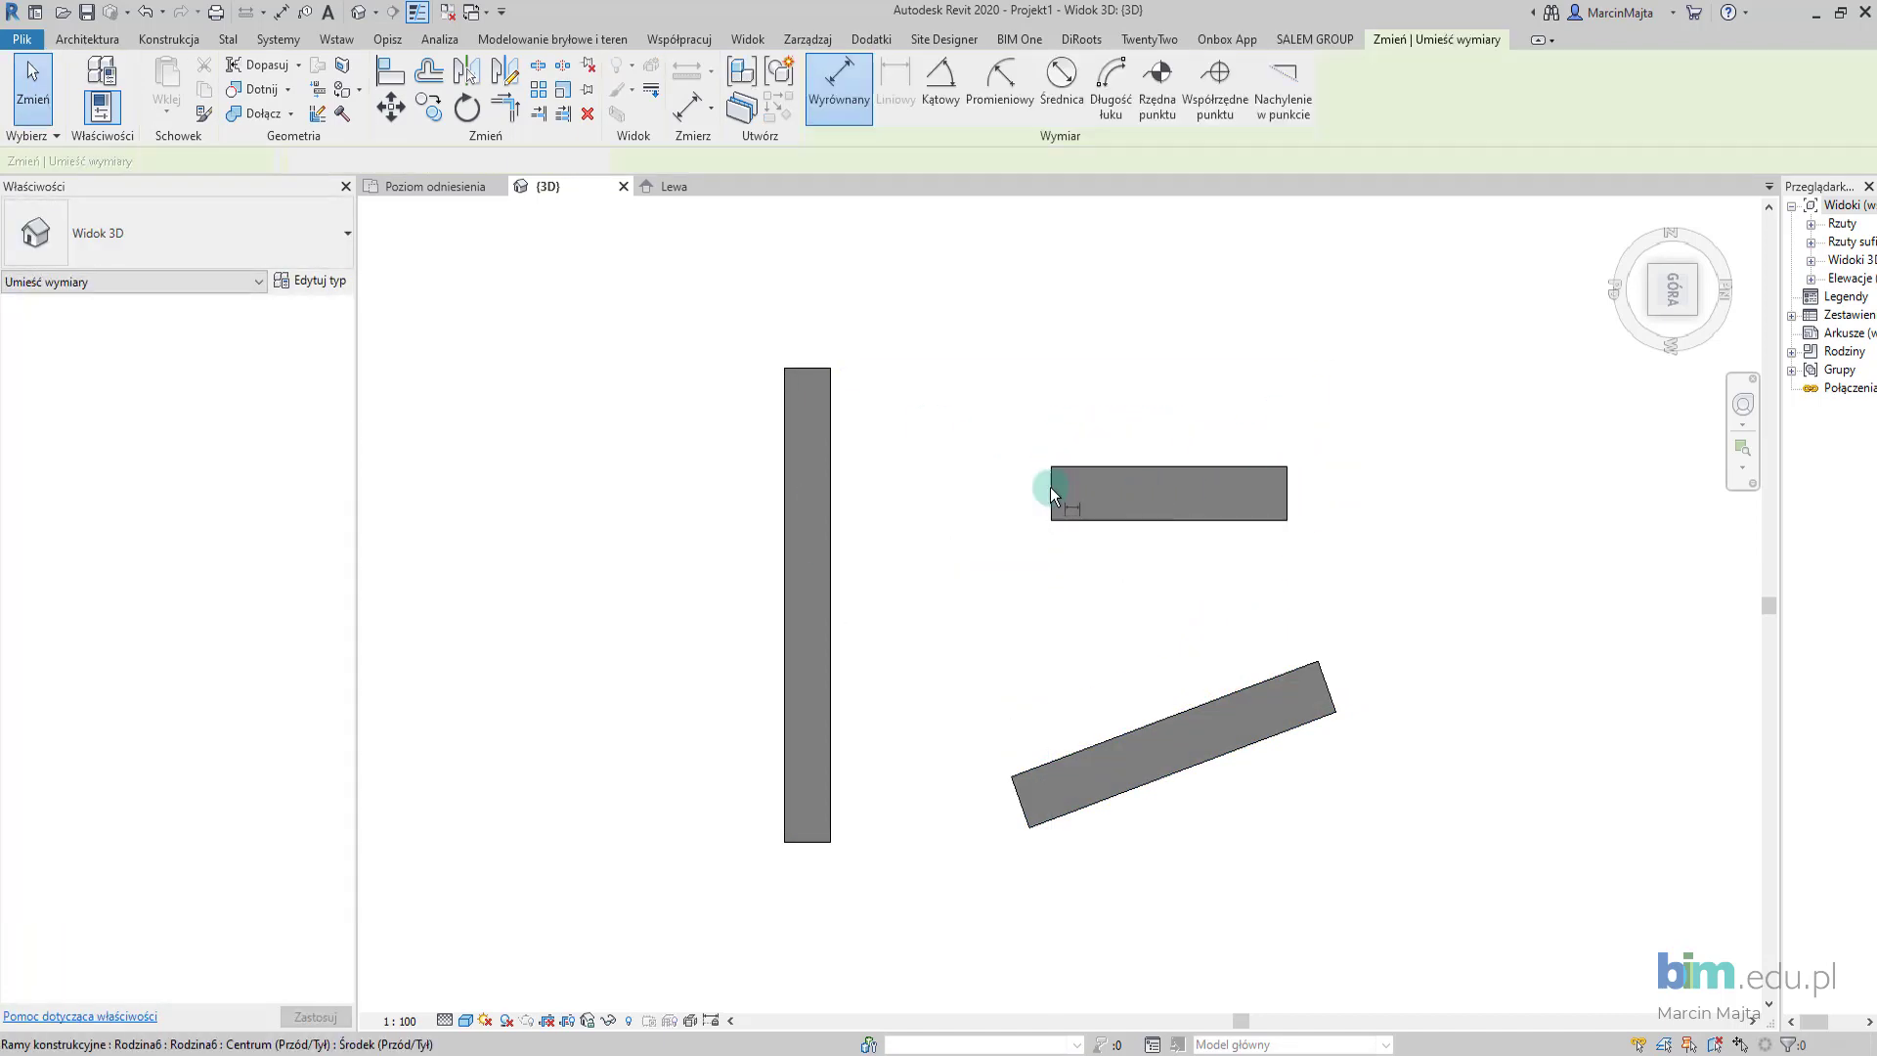
key(Escape)
key(Escape)
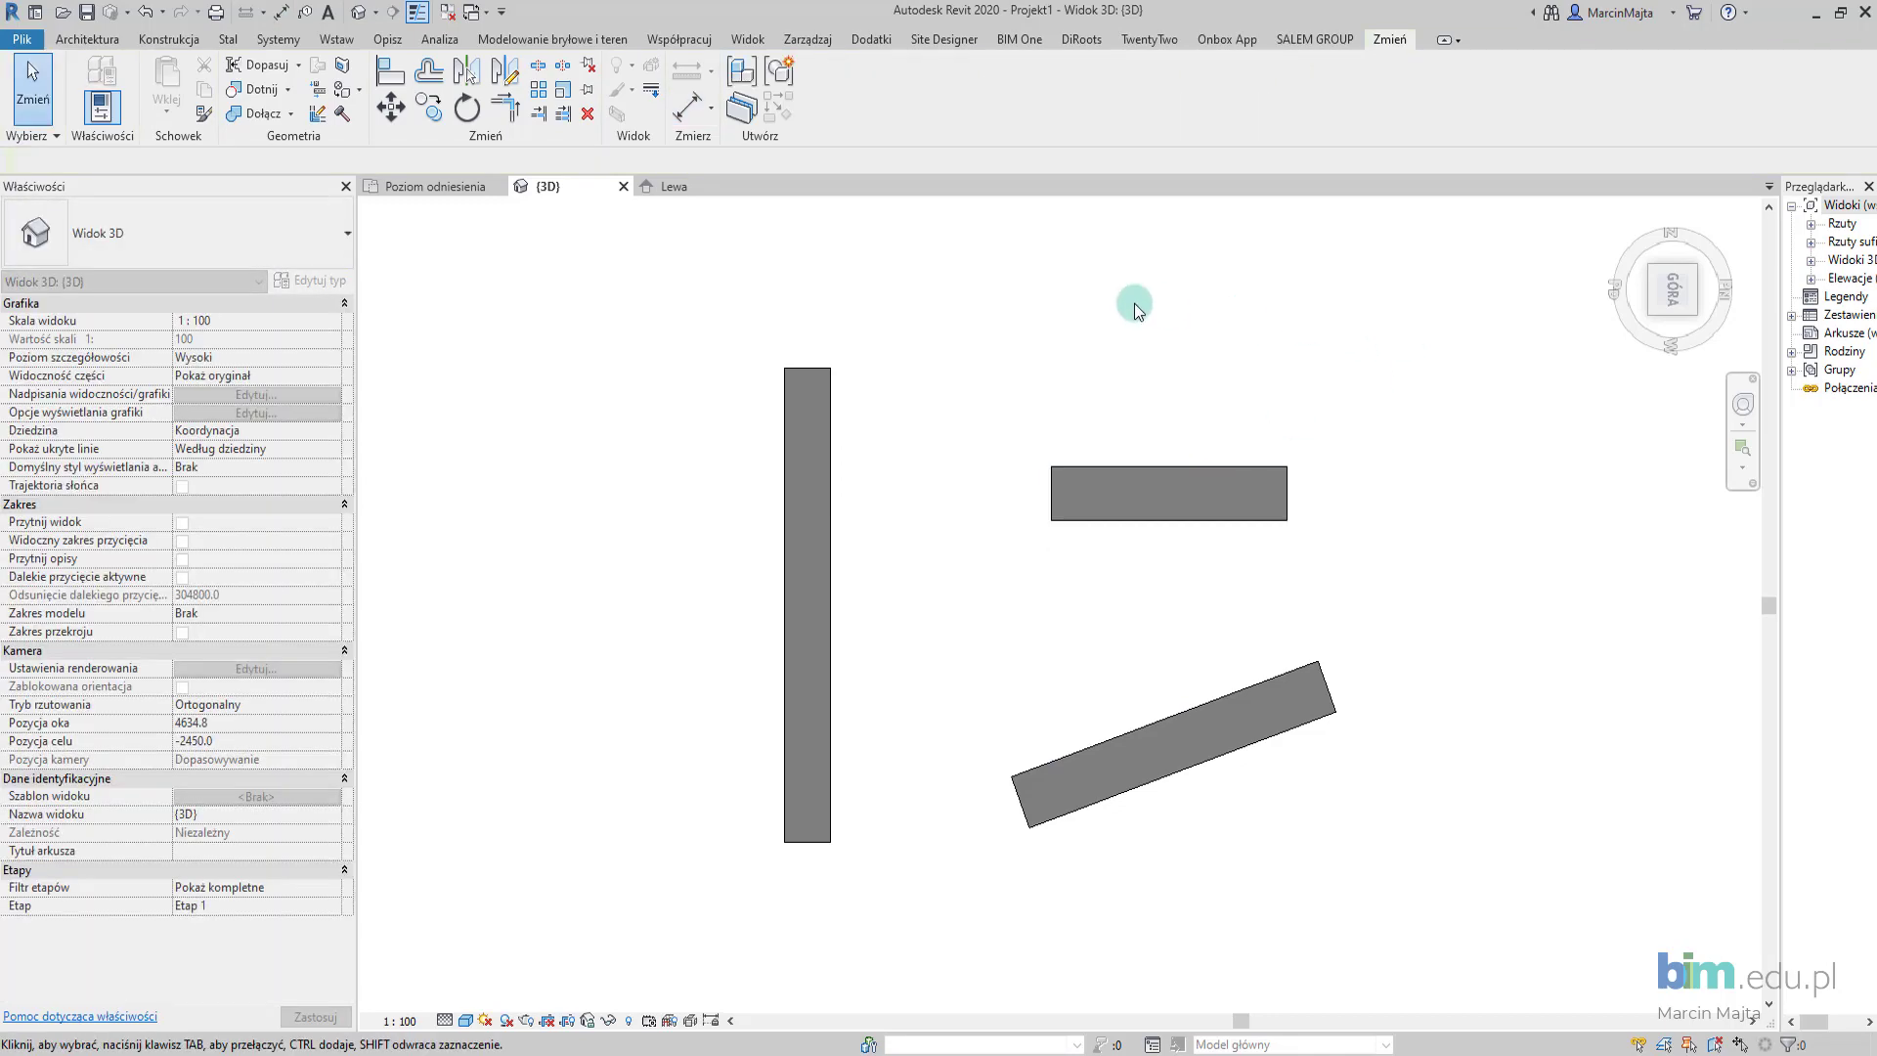
Open and close the Poziom 1 plan, orbit the 3D view, and reopen Rodzina6 for editing.
click(1810, 224)
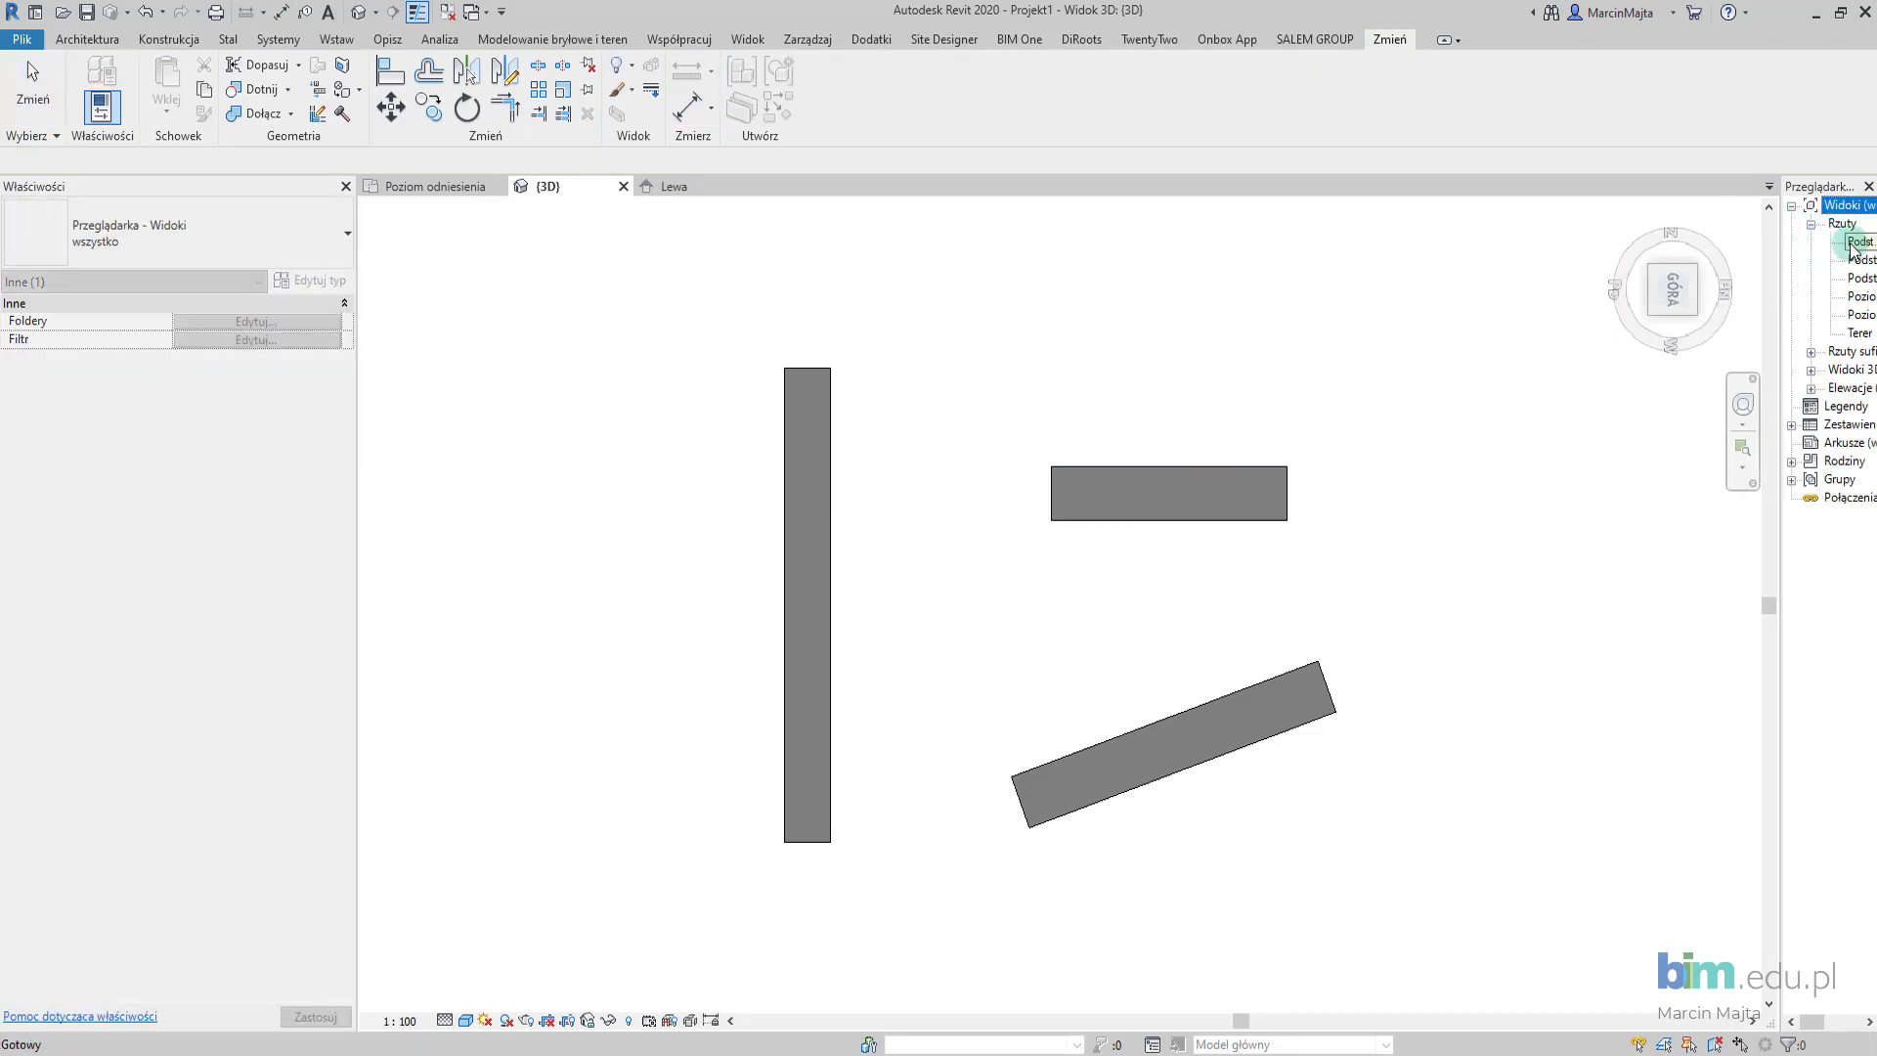
double_click(1855, 296)
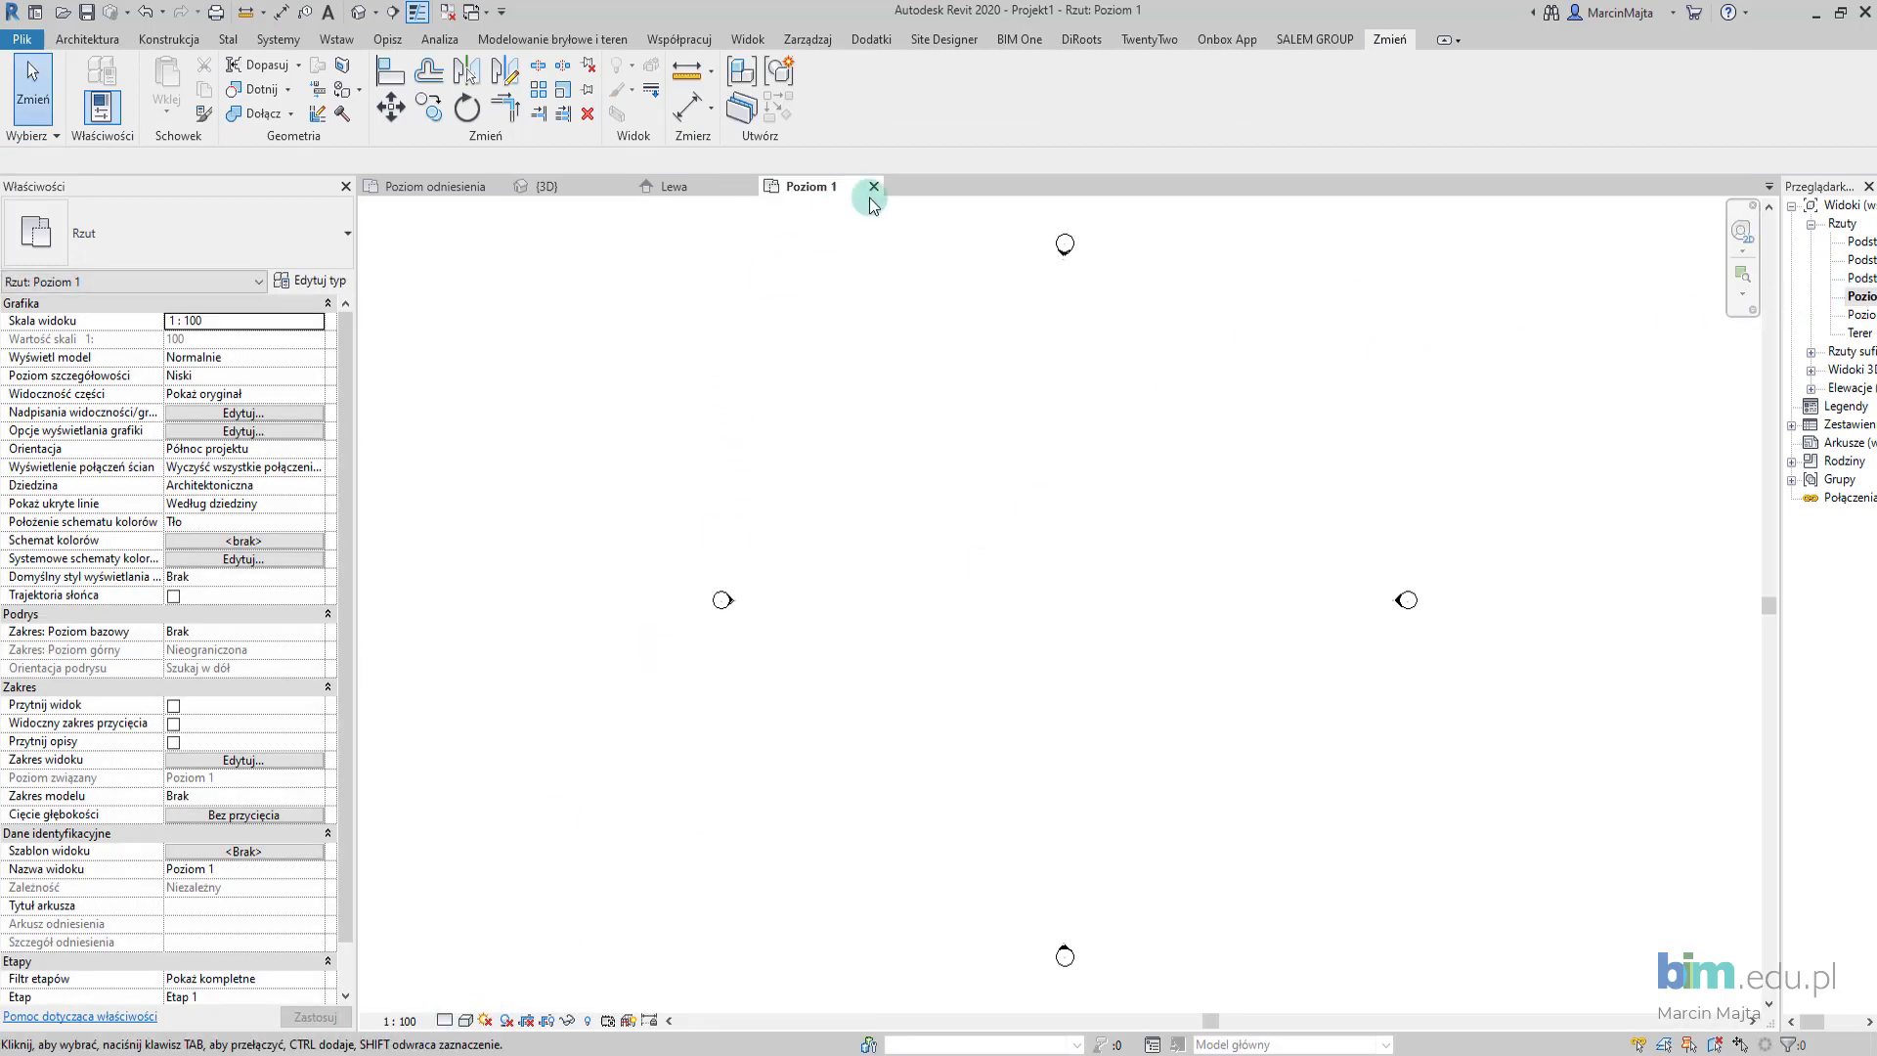
click(873, 185)
click(1157, 473)
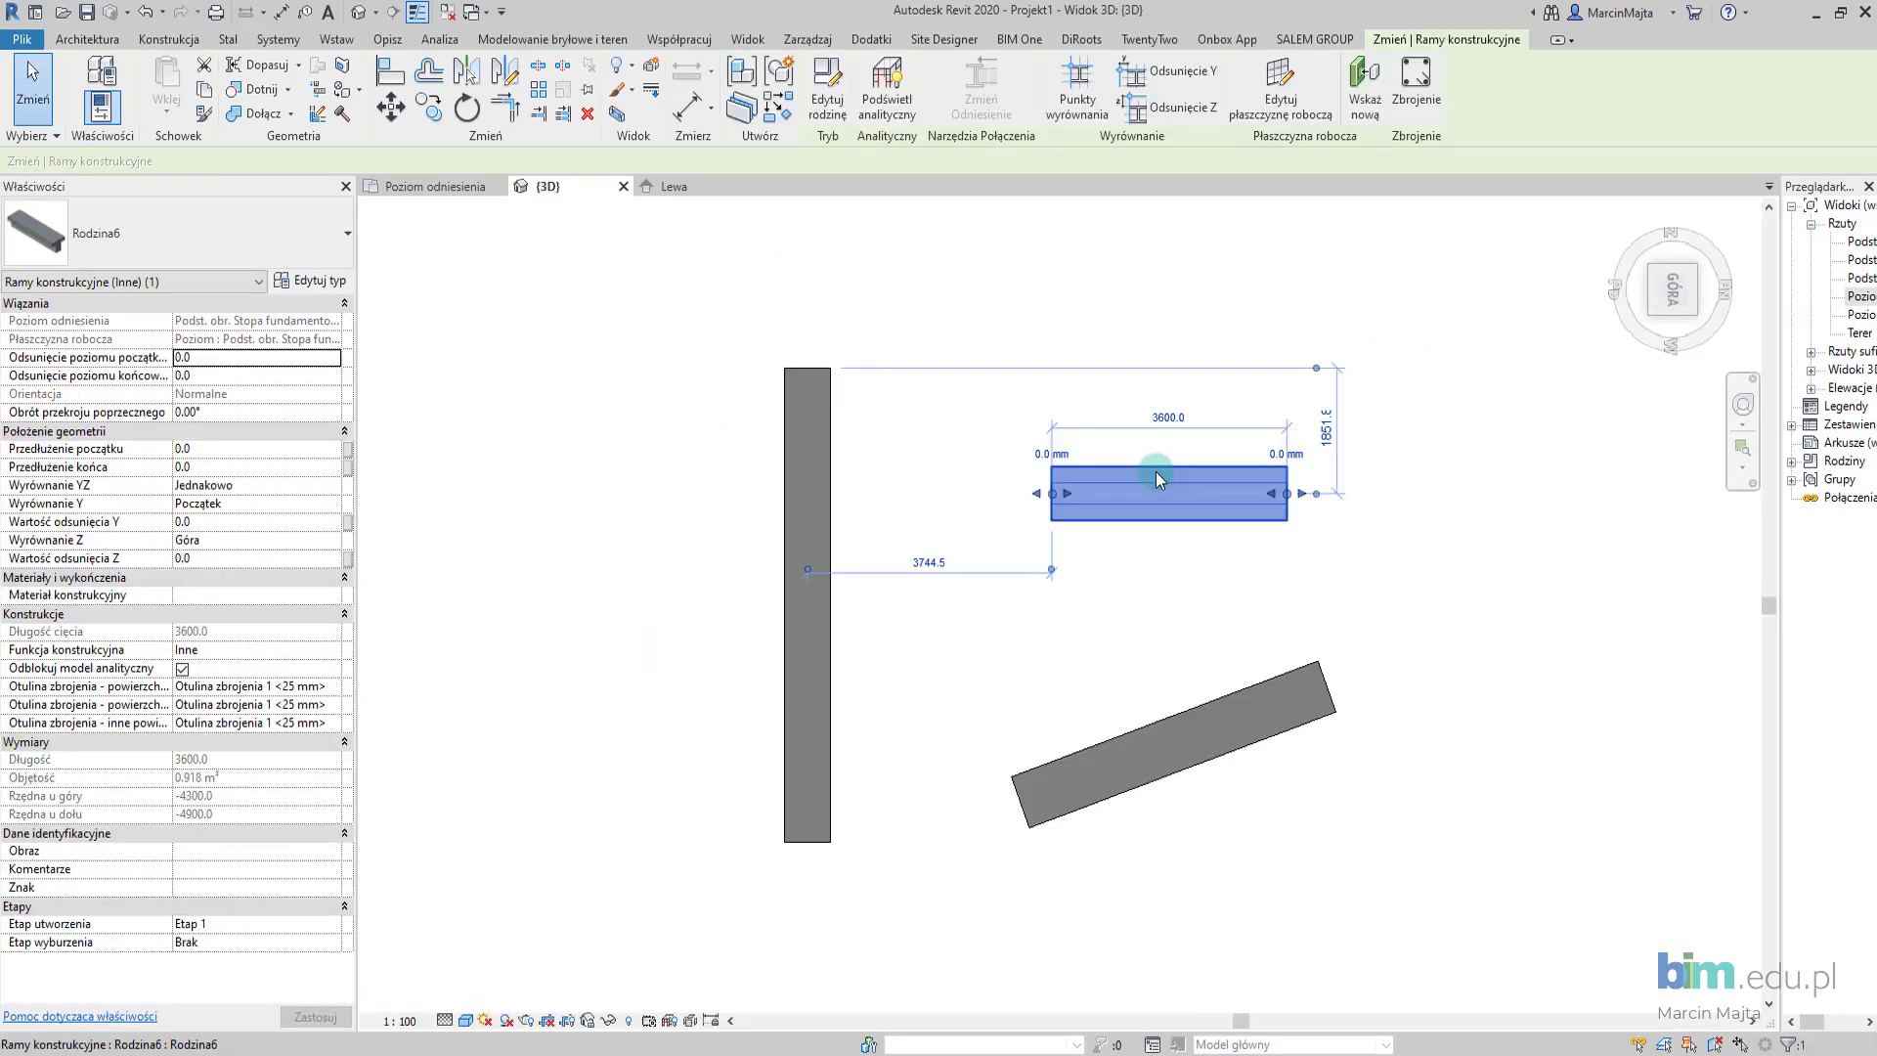
mouse_move(1223, 783)
shift+middle_down()
mouse_move(1215, 566)
mouse_move(1017, 251)
mouse_move(1051, 227)
shift+middle_up()
mouse_move(1037, 391)
shift+middle_down()
mouse_move(1186, 293)
mouse_move(1152, 285)
mouse_move(1041, 419)
shift+middle_up()
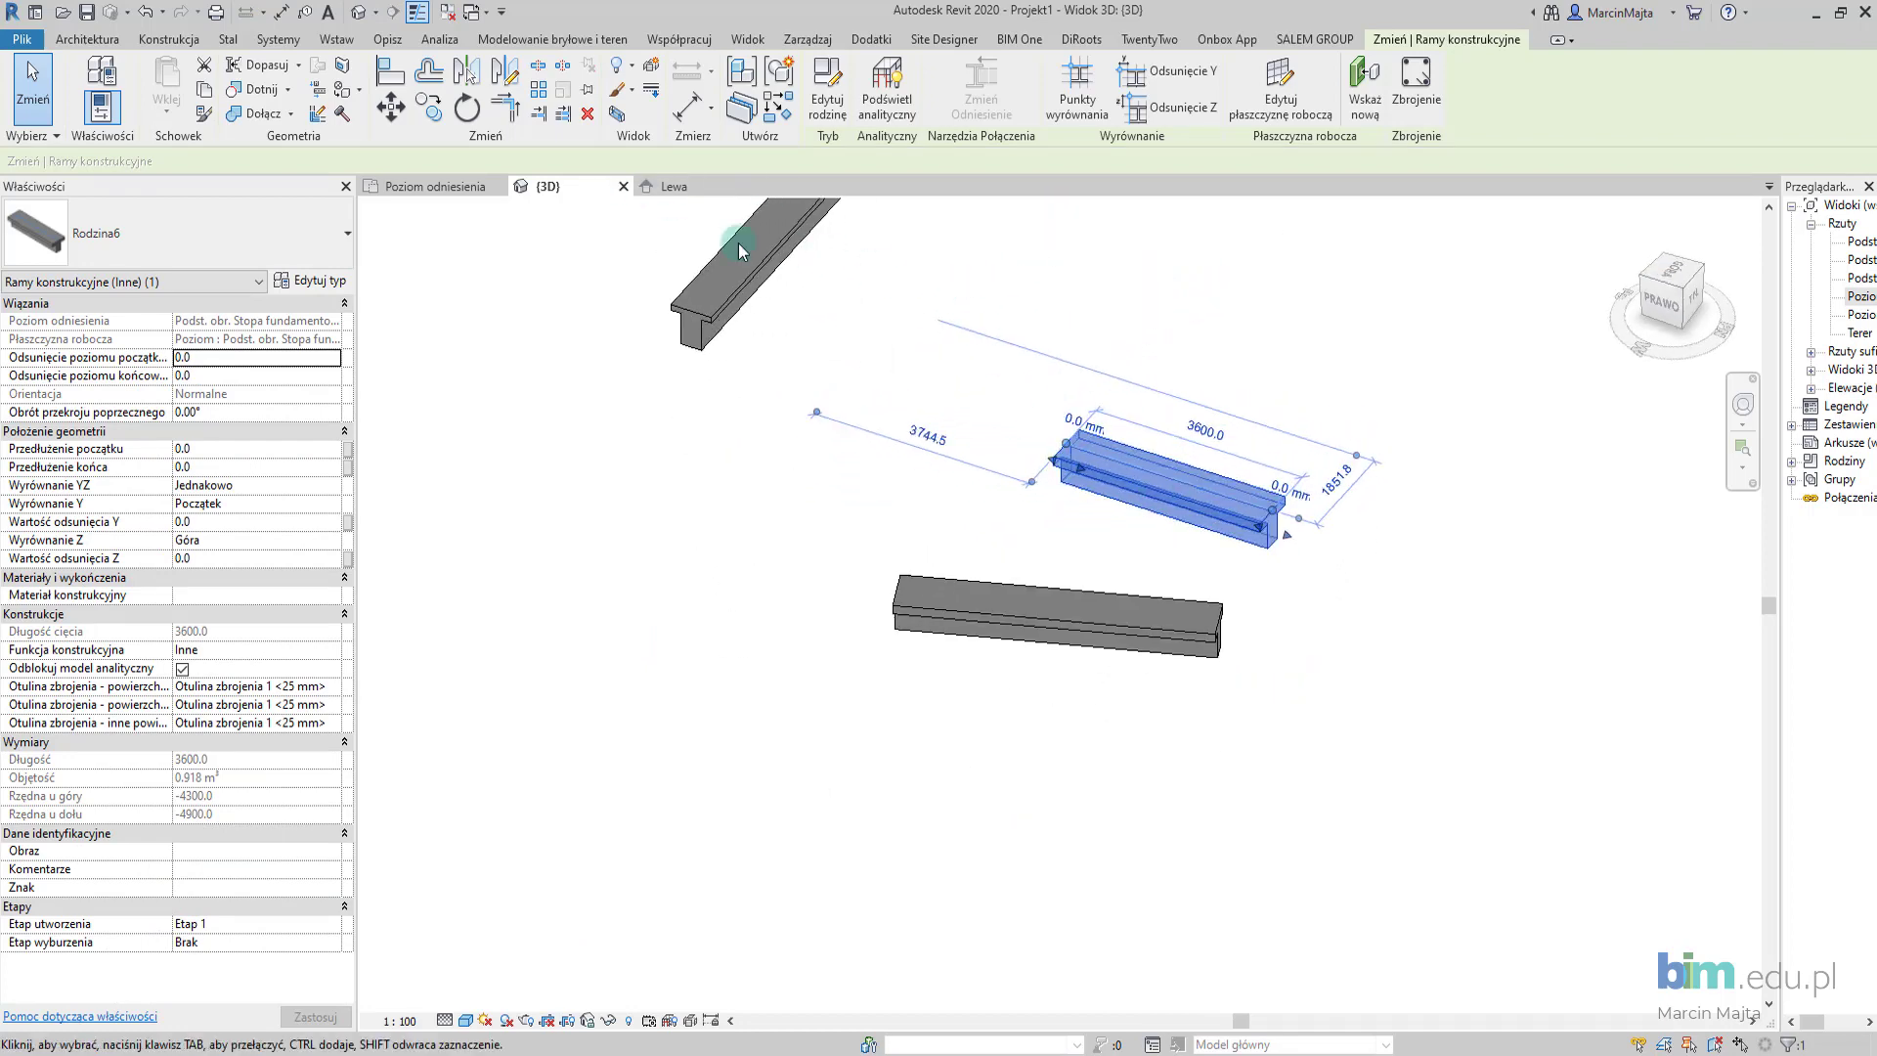
click(468, 190)
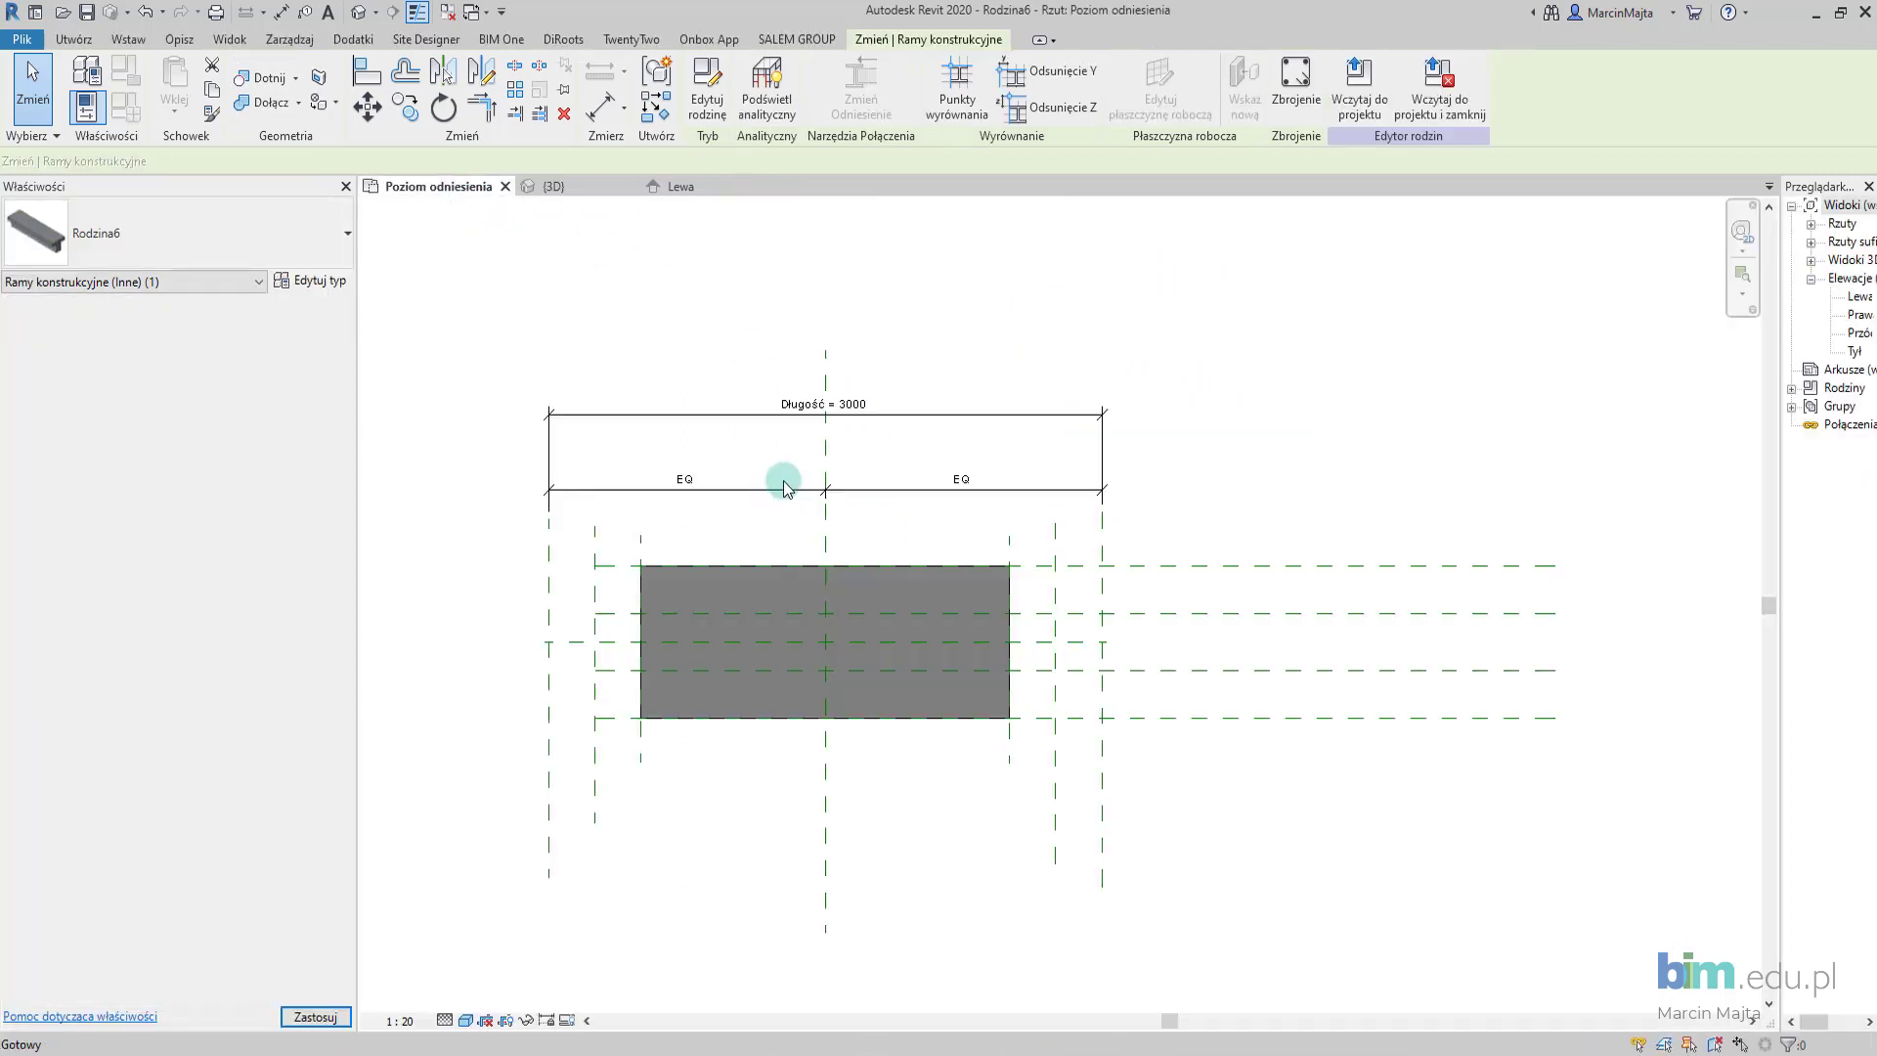
click(942, 541)
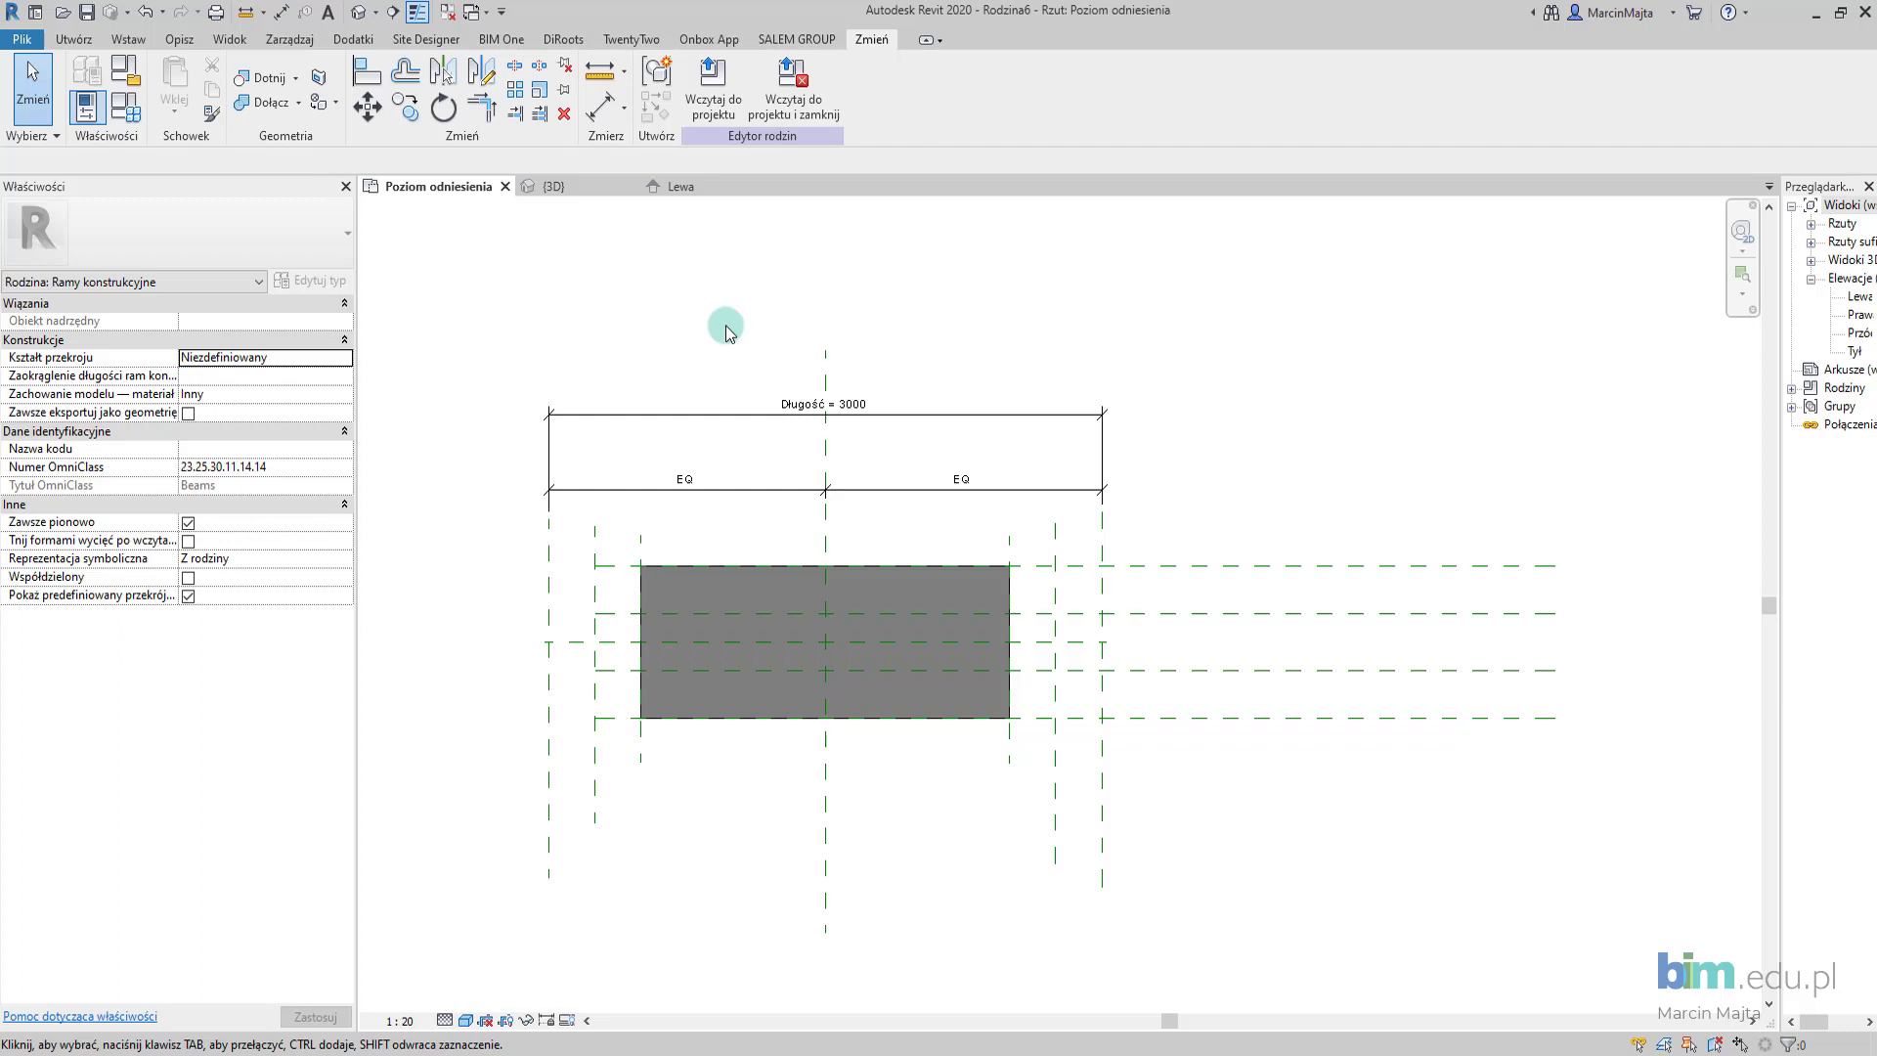
middle_drag(733, 323, 767, 306)
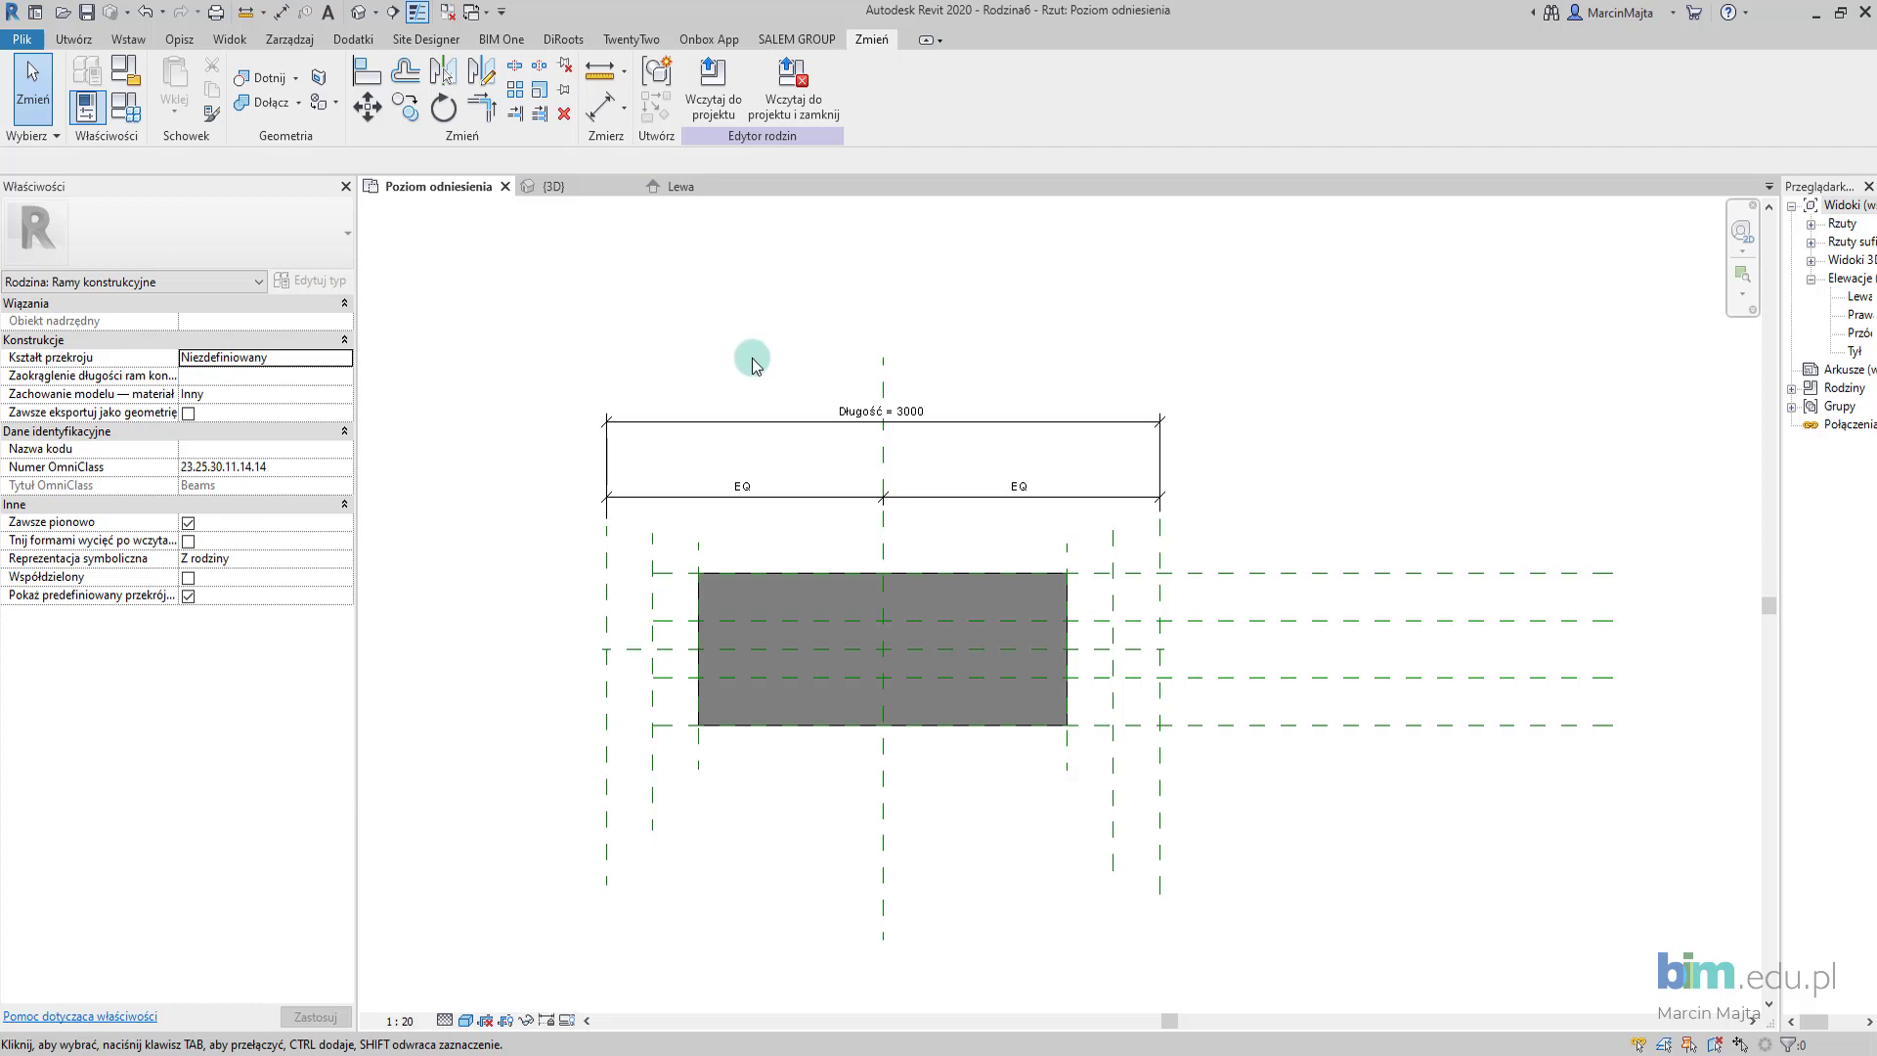
middle_drag(755, 358, 830, 343)
scroll(885, 422, down, 1)
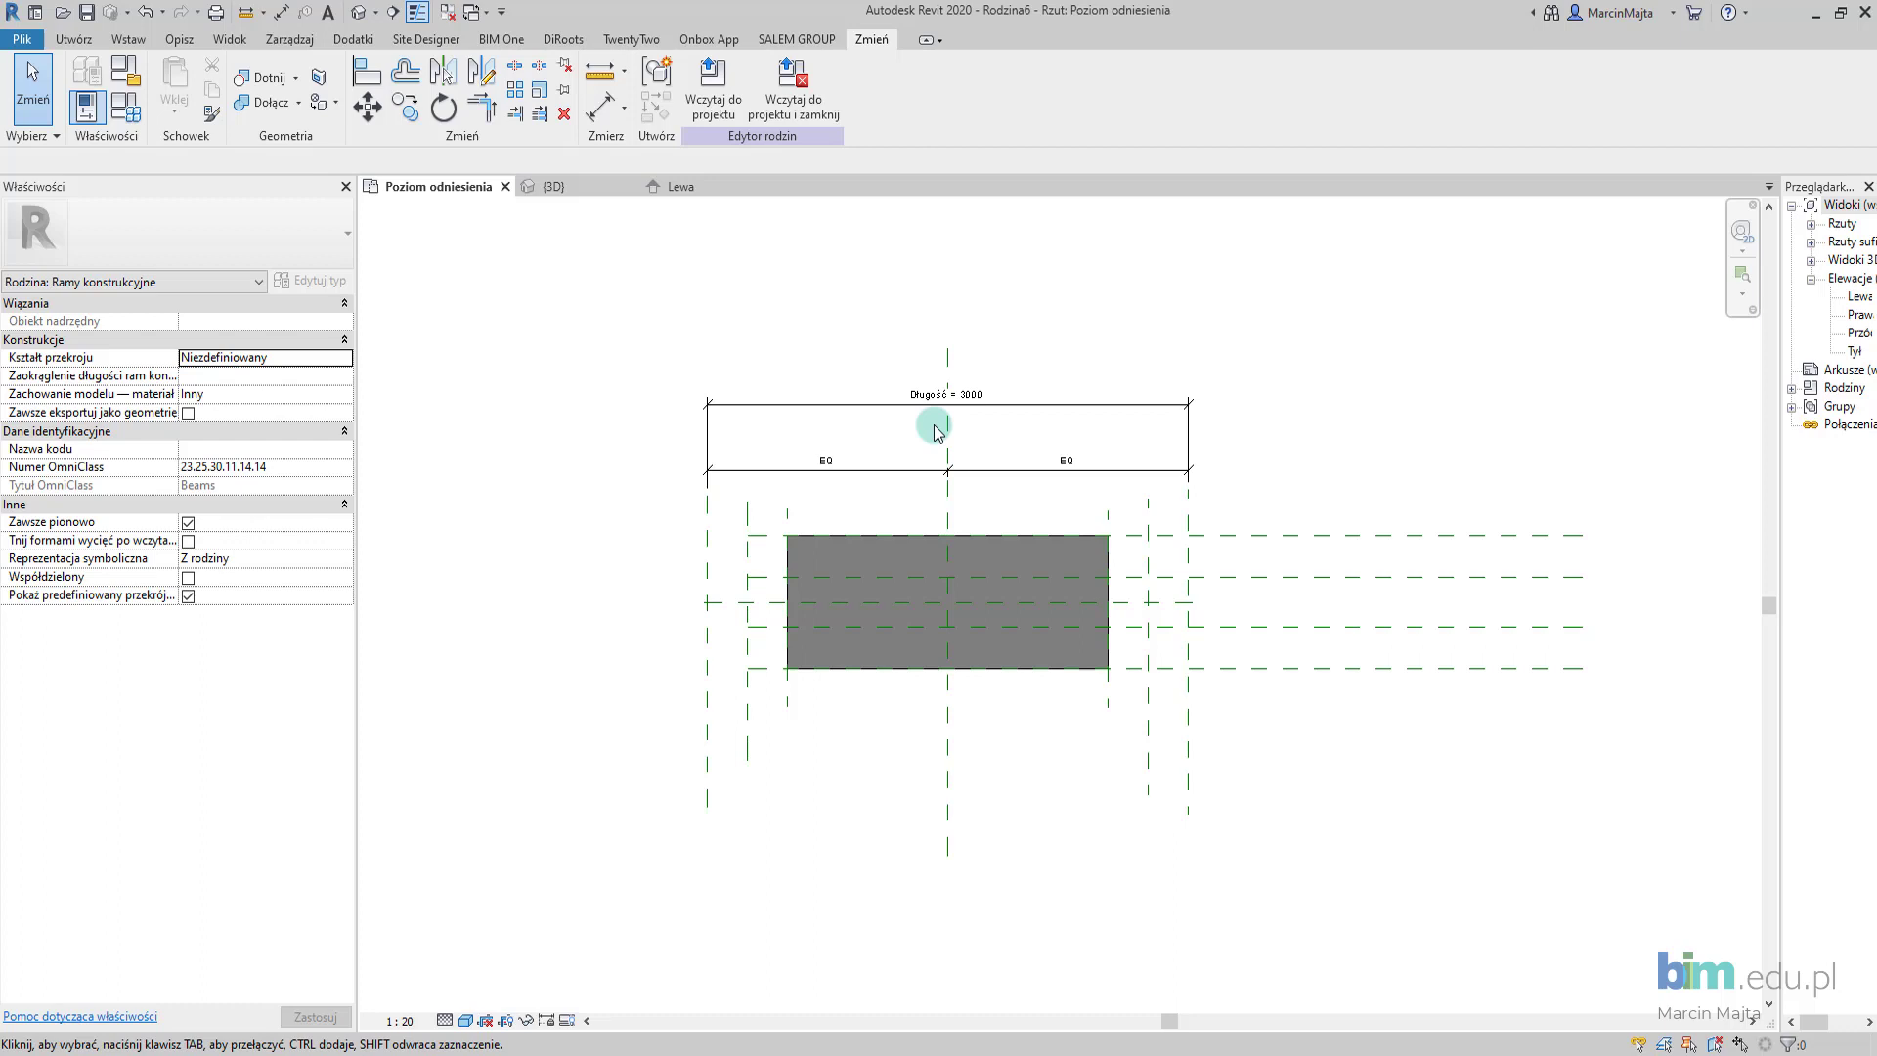
scroll(902, 446, up, 1)
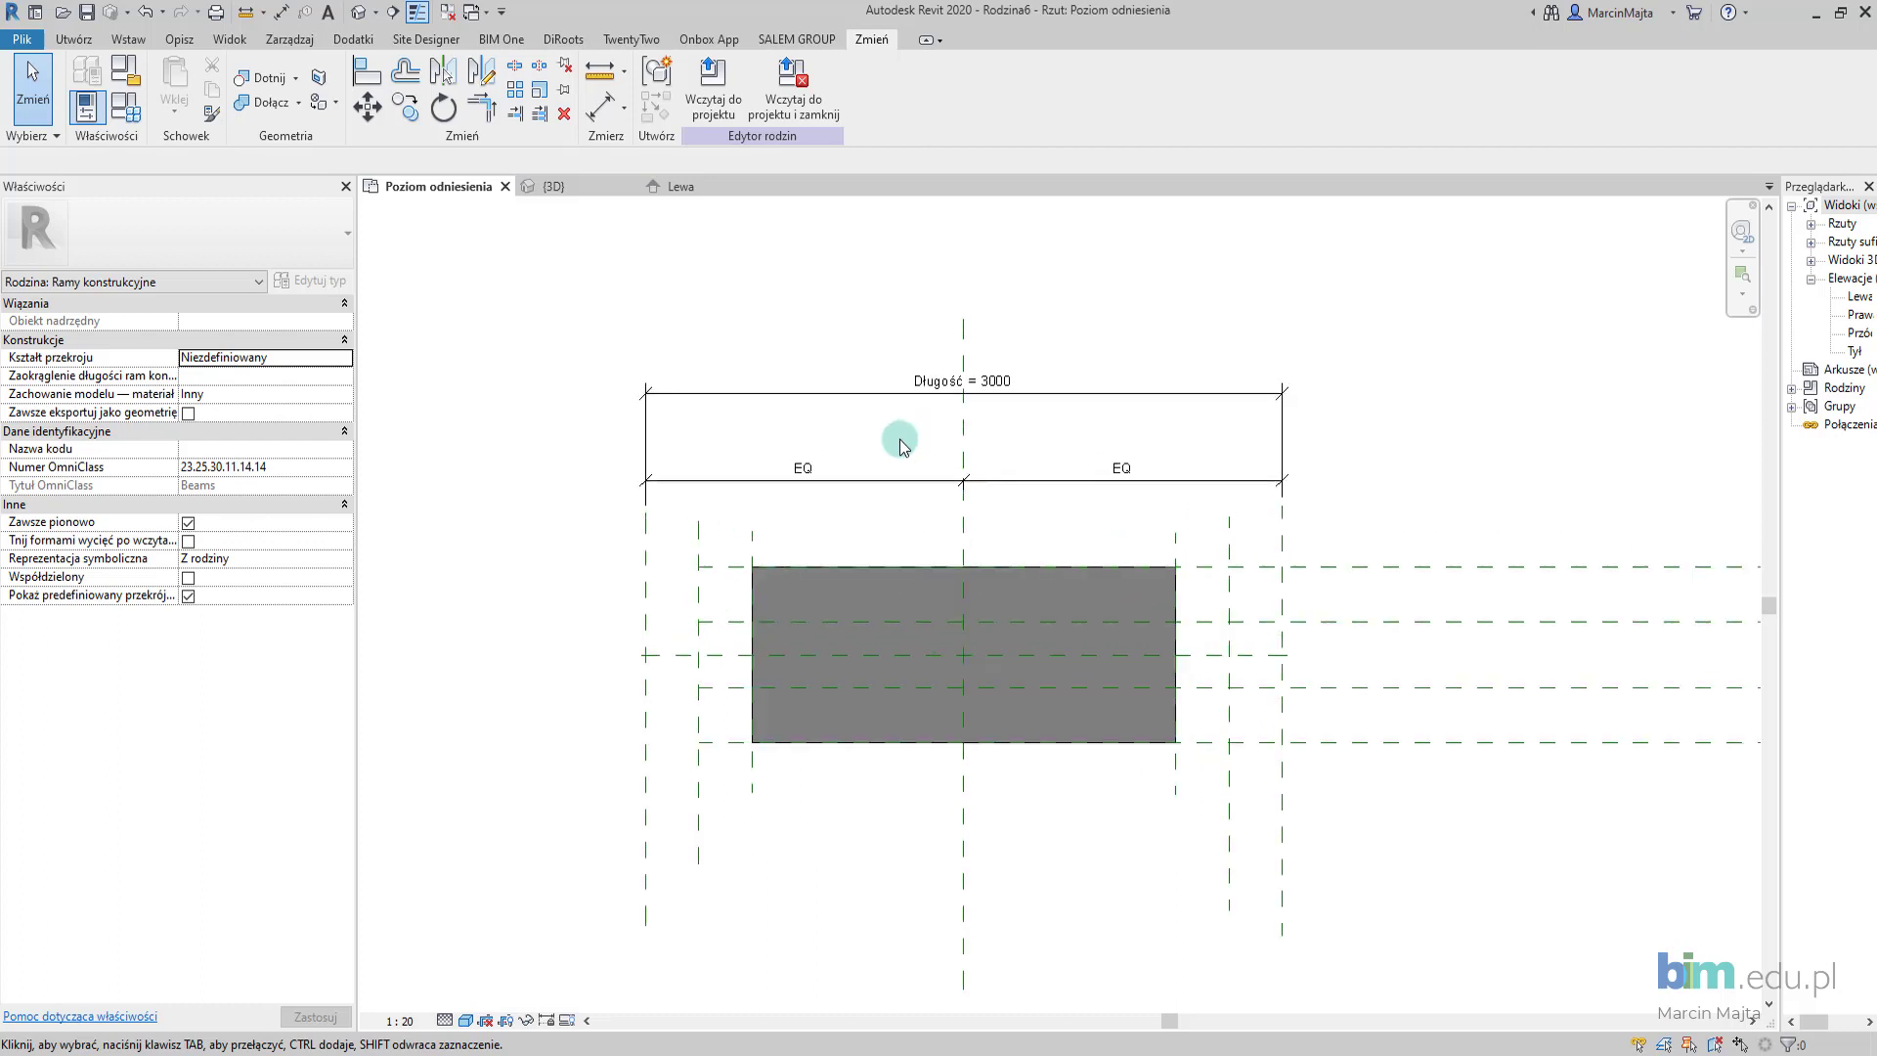
scroll(893, 612, up, 1)
middle_drag(905, 740, 890, 712)
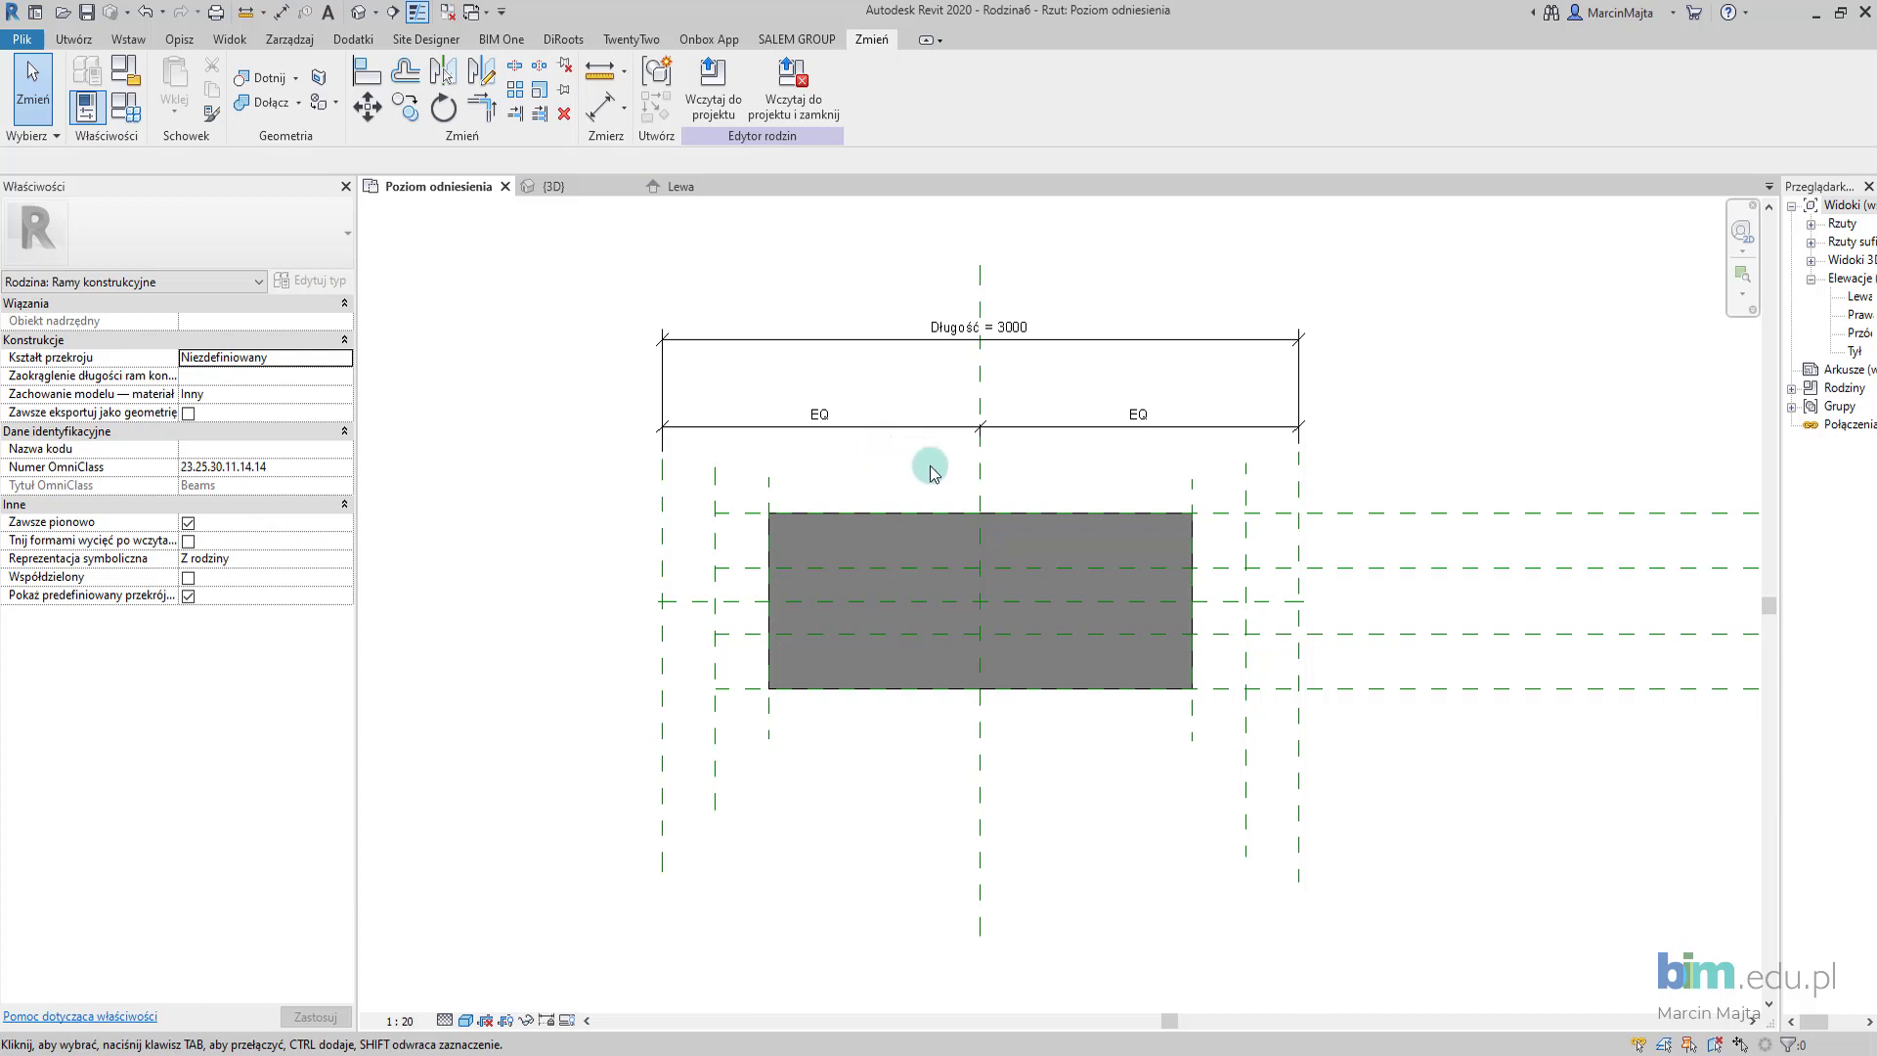
middle_drag(966, 485, 980, 467)
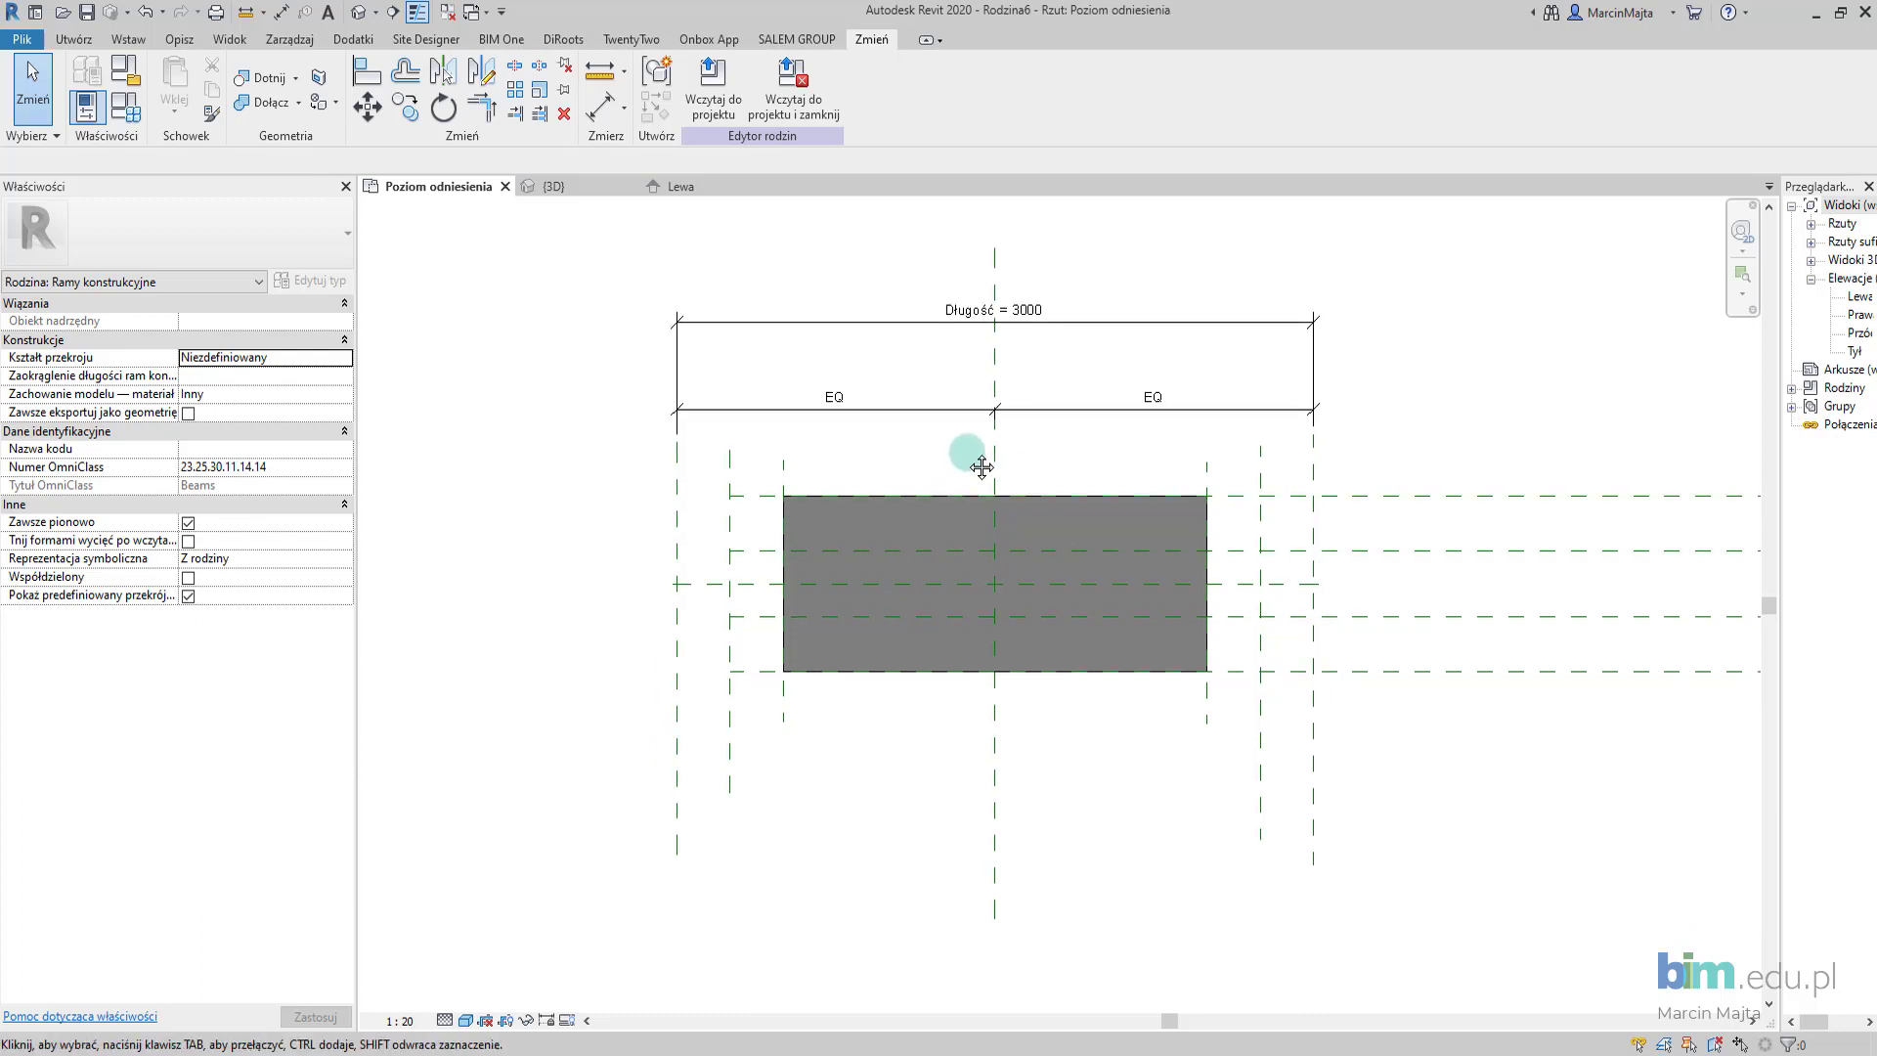